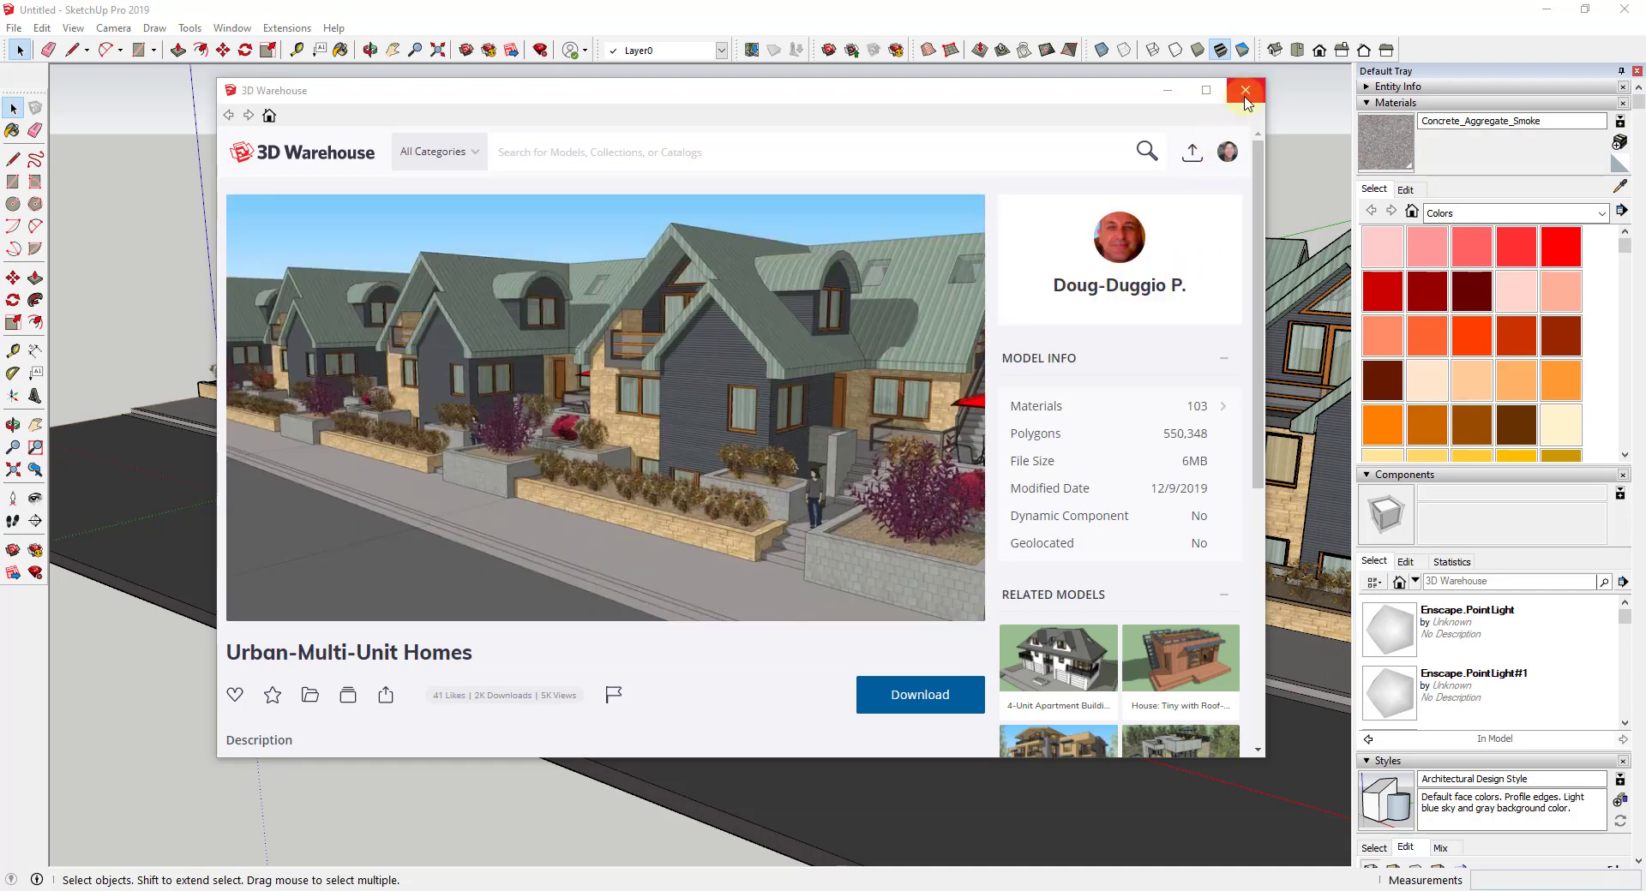
# Step: Close the 3D Warehouse window and look over the row of multi-unit homes from the street side
pyautogui.click(1245, 99)
pyautogui.moveTo(680, 489); pyautogui.dragTo(1179, 496, button='middle')
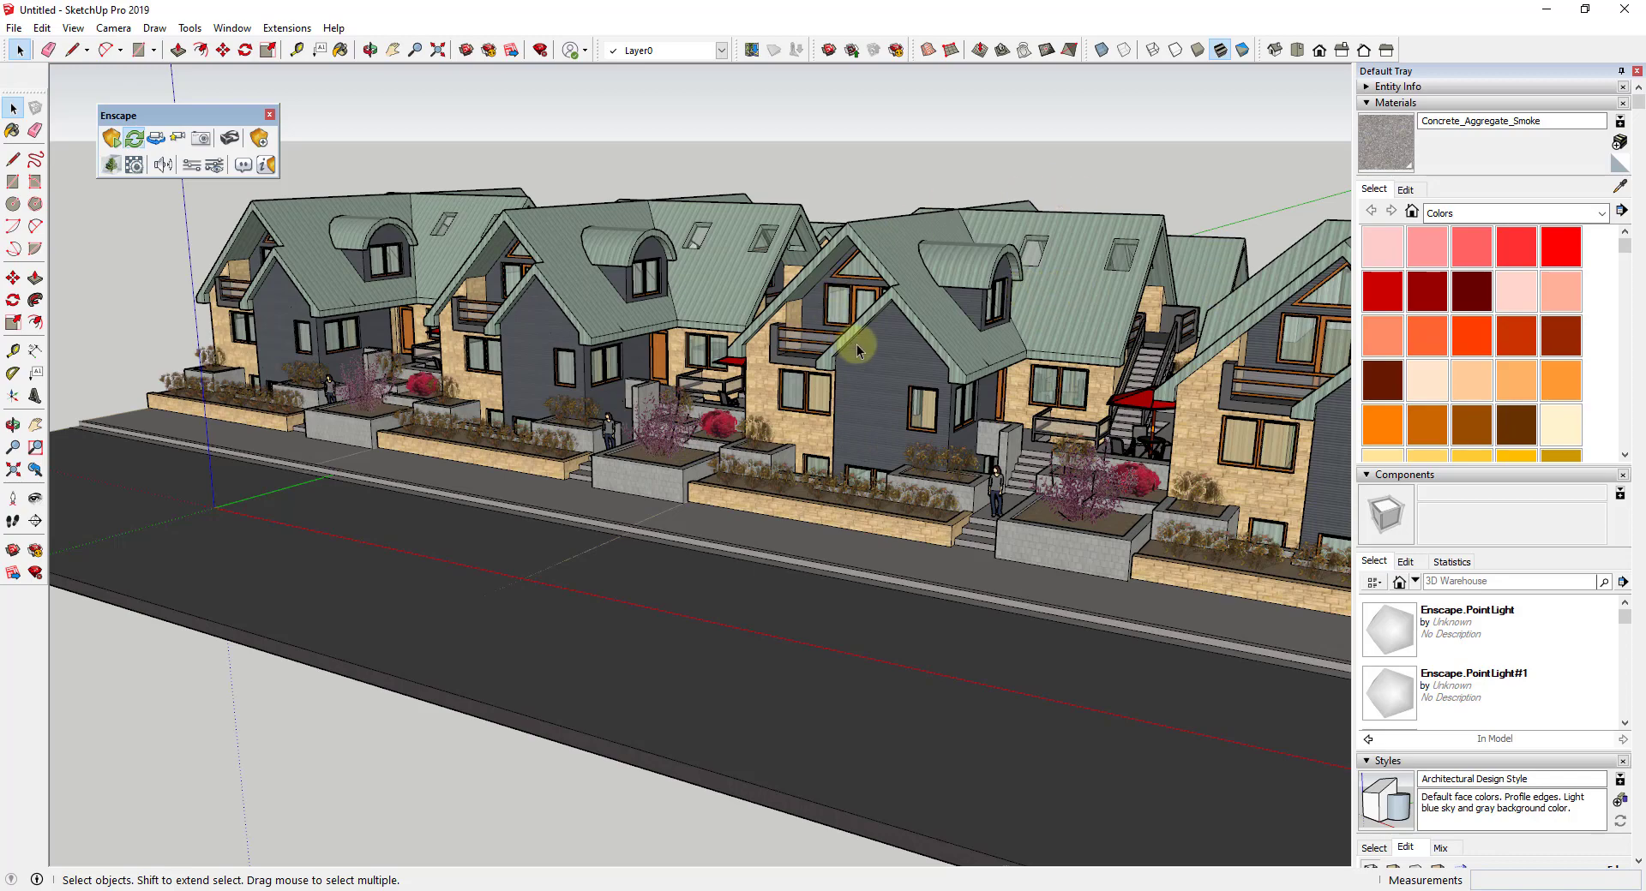
pyautogui.moveTo(1034, 430); pyautogui.dragTo(1047, 436, button='middle')
pyautogui.scroll(-2, 1052, 418)
pyautogui.scroll(2, 1052, 264)
pyautogui.scroll(2, 1083, 267)
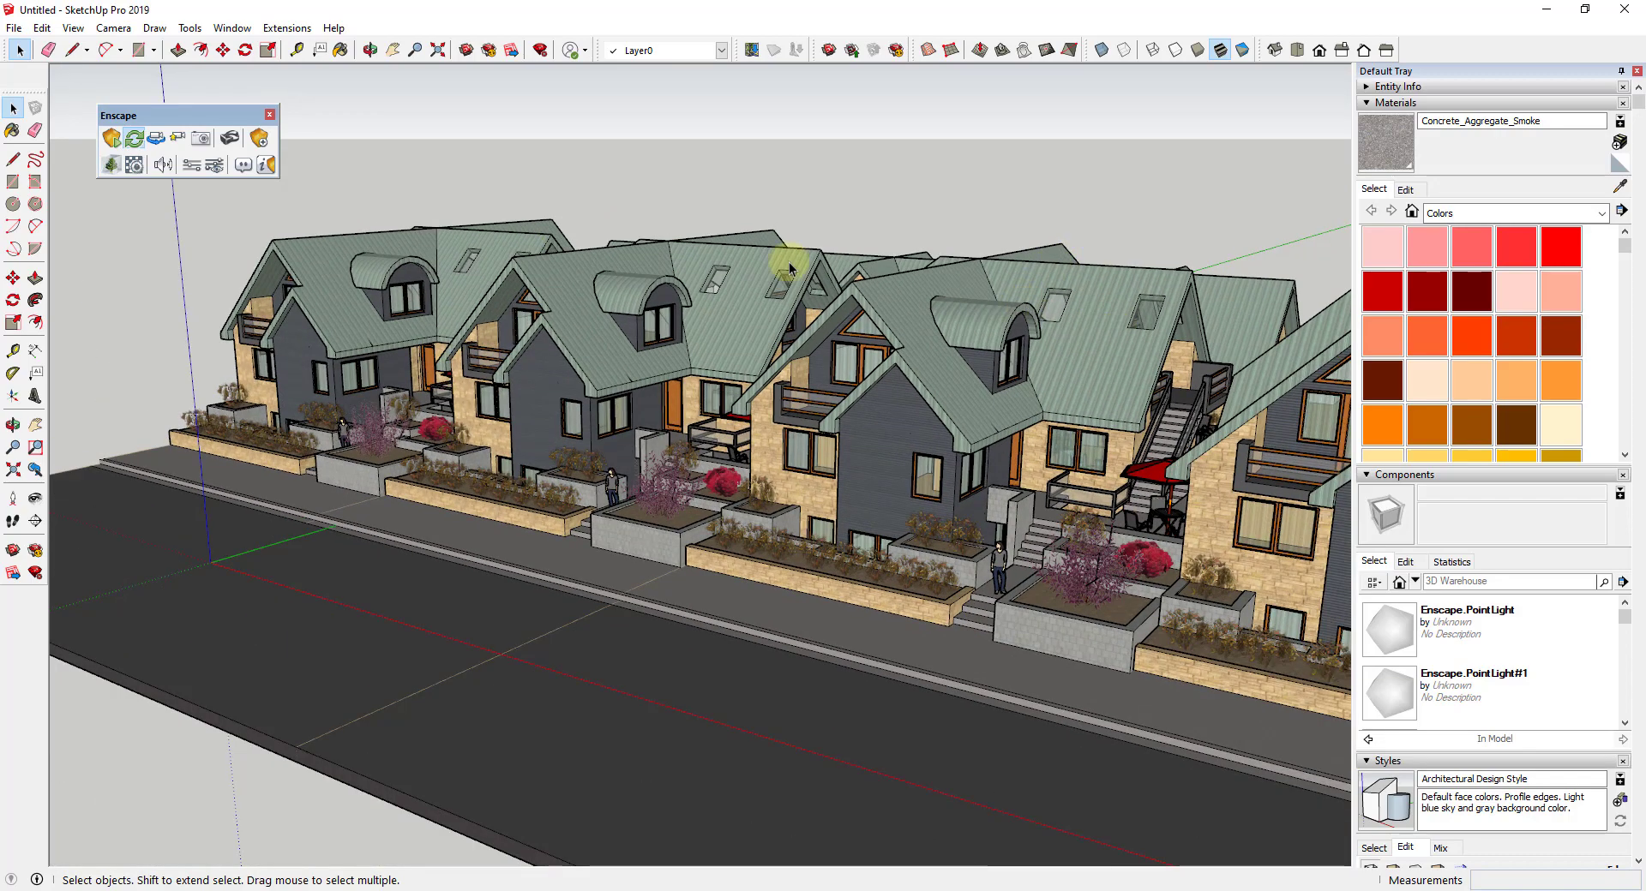
pyautogui.press('o')
pyautogui.moveTo(819, 441); pyautogui.dragTo(820, 426)
pyautogui.press('space')
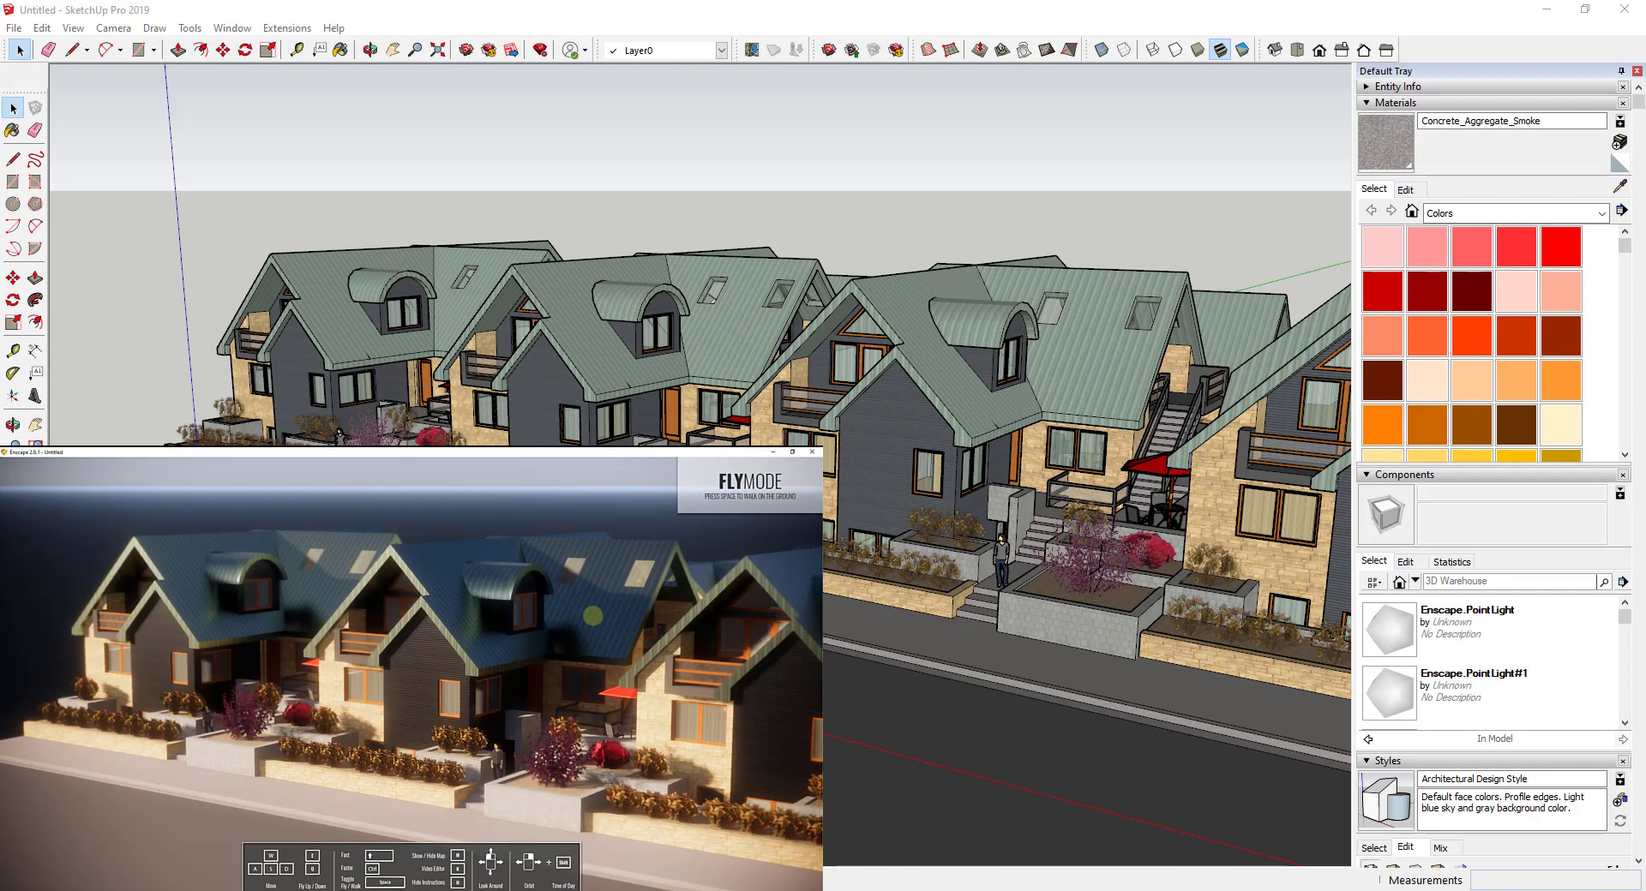
# Step: Switch to the Enscape window, shift the time of day to night and view the unlit house fronts
pyautogui.moveTo(581, 626); pyautogui.dragTo(574, 629, button='right')
pyautogui.keyDown('shift'); pyautogui.moveTo(574, 629); pyautogui.dragTo(572, 629); pyautogui.keyUp('shift')
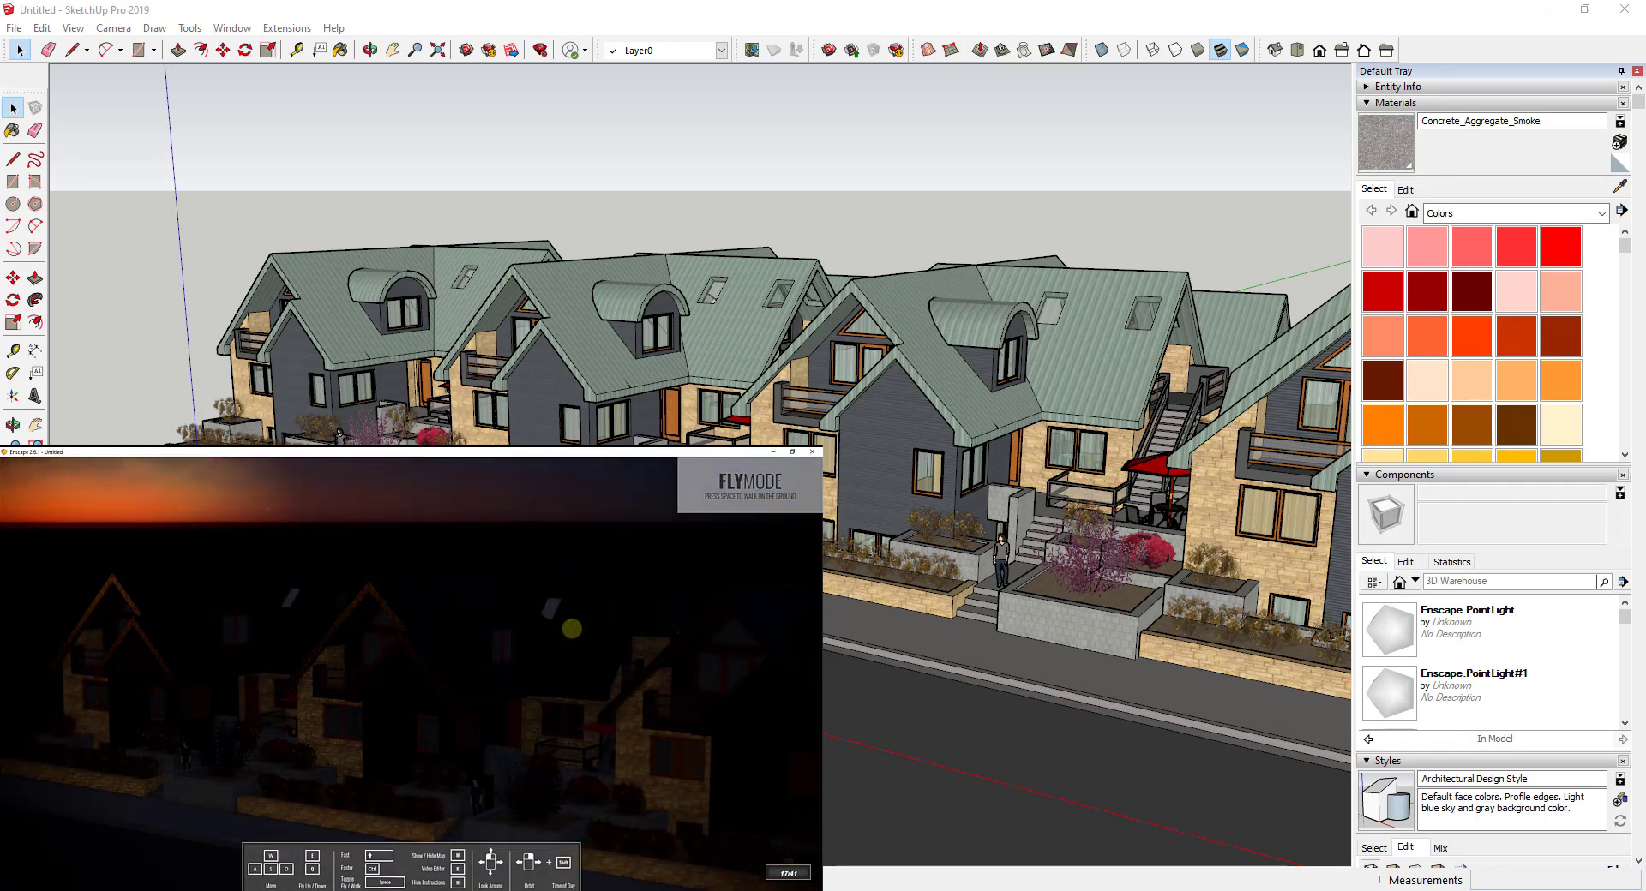
pyautogui.moveTo(522, 643); pyautogui.dragTo(518, 644, button='right')
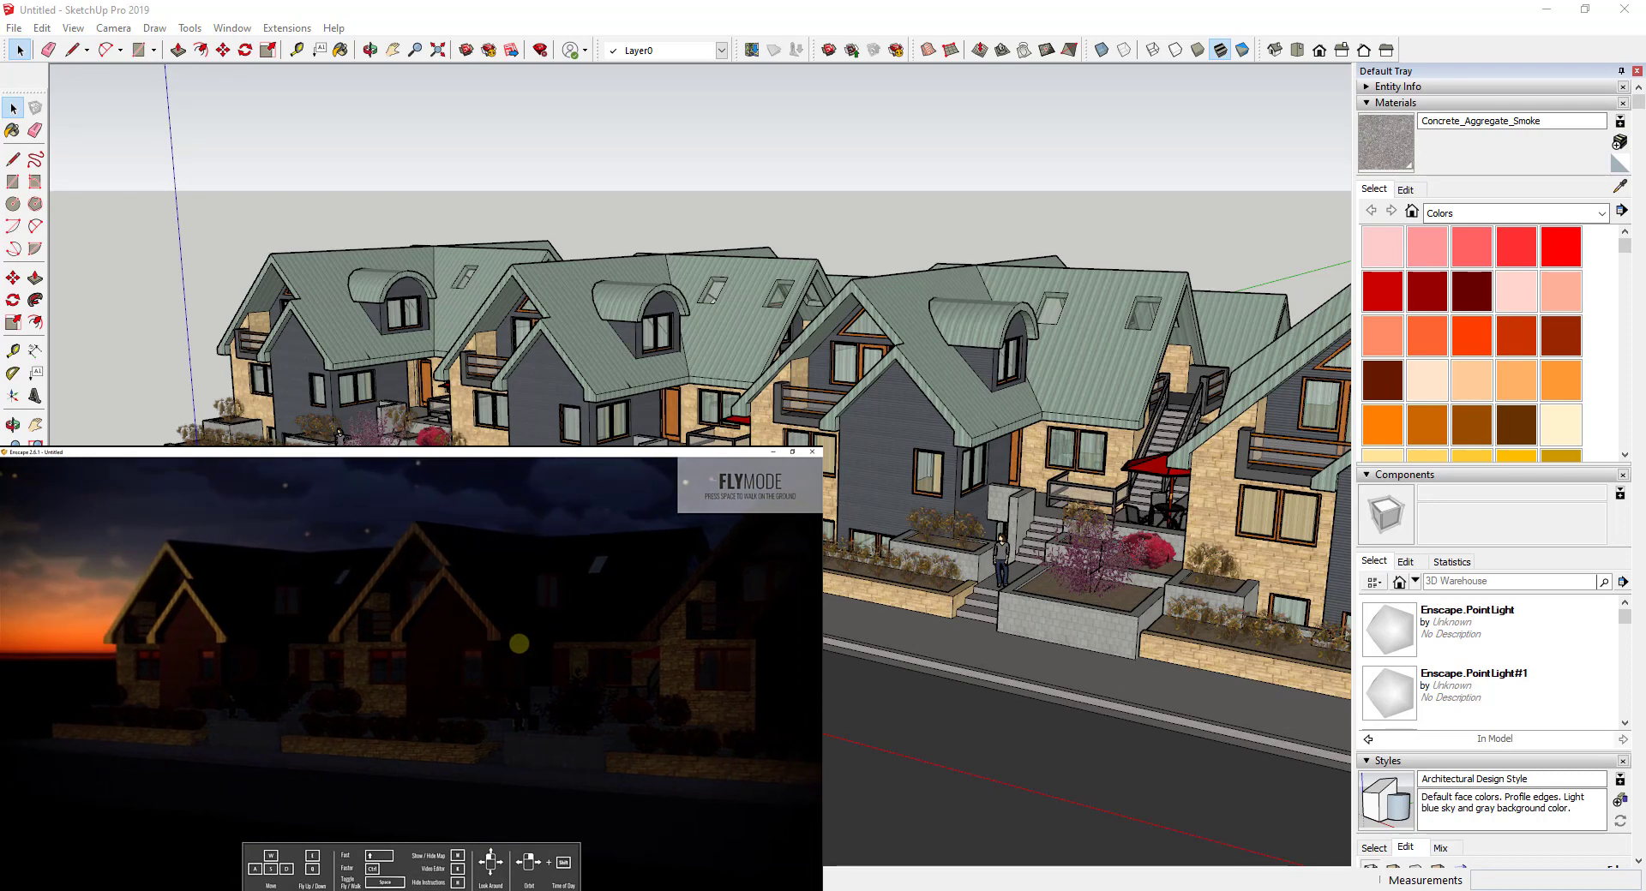
pyautogui.moveTo(418, 650); pyautogui.dragTo(31, 653)
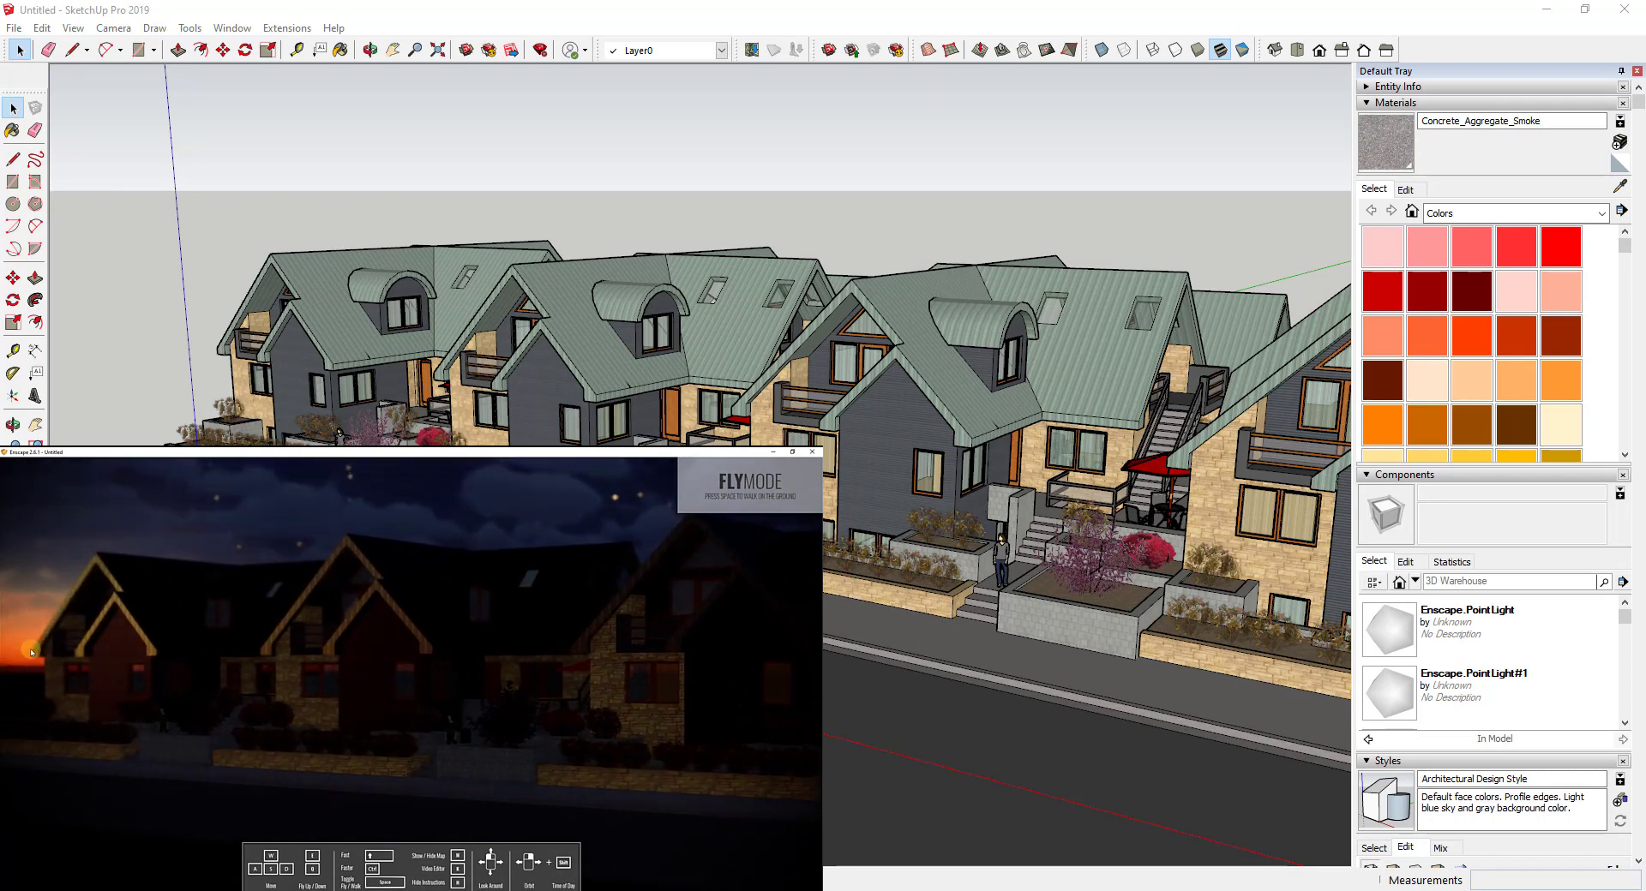
pyautogui.keyDown('shift'); pyautogui.moveTo(350, 692); pyautogui.dragTo(354, 691, button='right'); pyautogui.keyUp('shift')
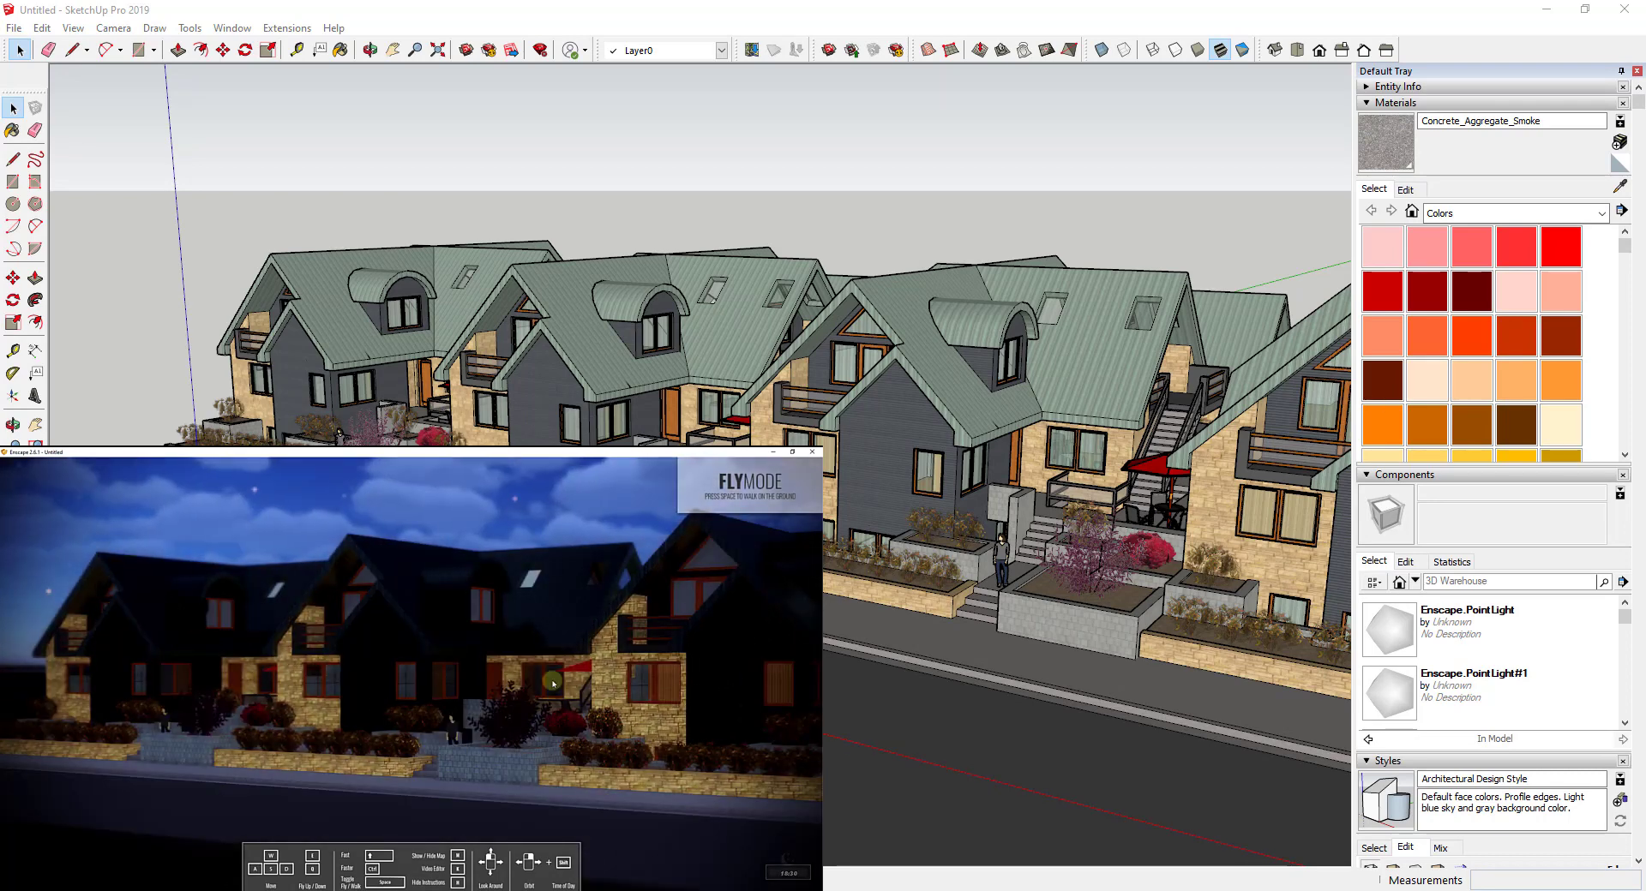
pyautogui.moveTo(529, 695); pyautogui.dragTo(530, 695)
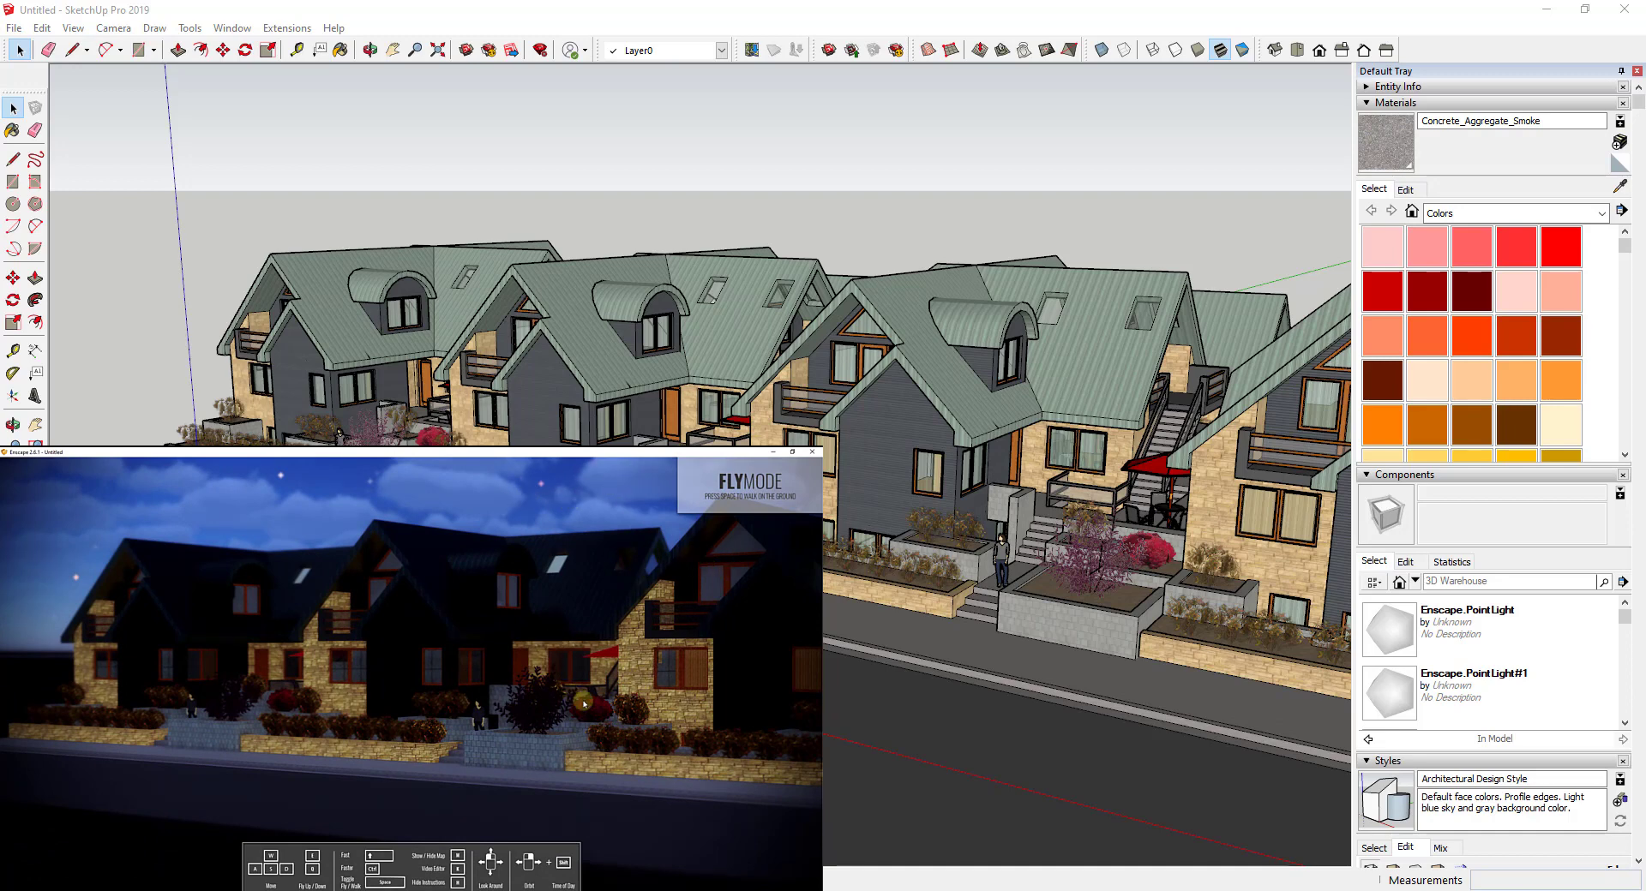
pyautogui.moveTo(584, 705); pyautogui.dragTo(591, 700)
pyautogui.press('e')
pyautogui.press('s')
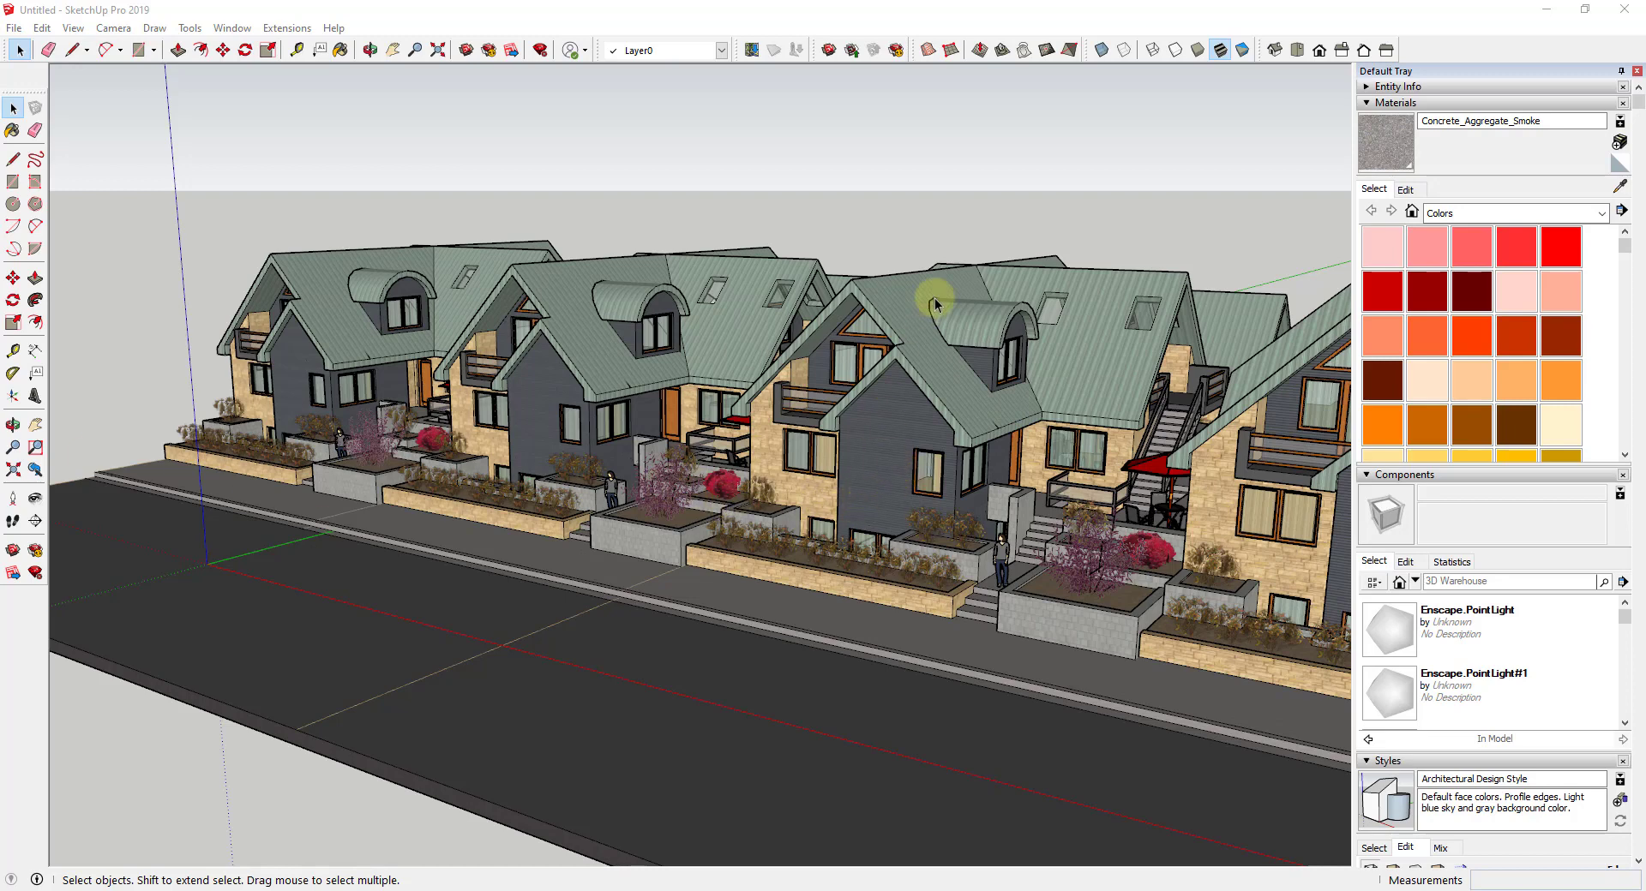
# Step: Back in SketchUp, collapse the Materials and Components sections of the tray
pyautogui.moveTo(426, 502); pyautogui.dragTo(455, 535, button='middle')
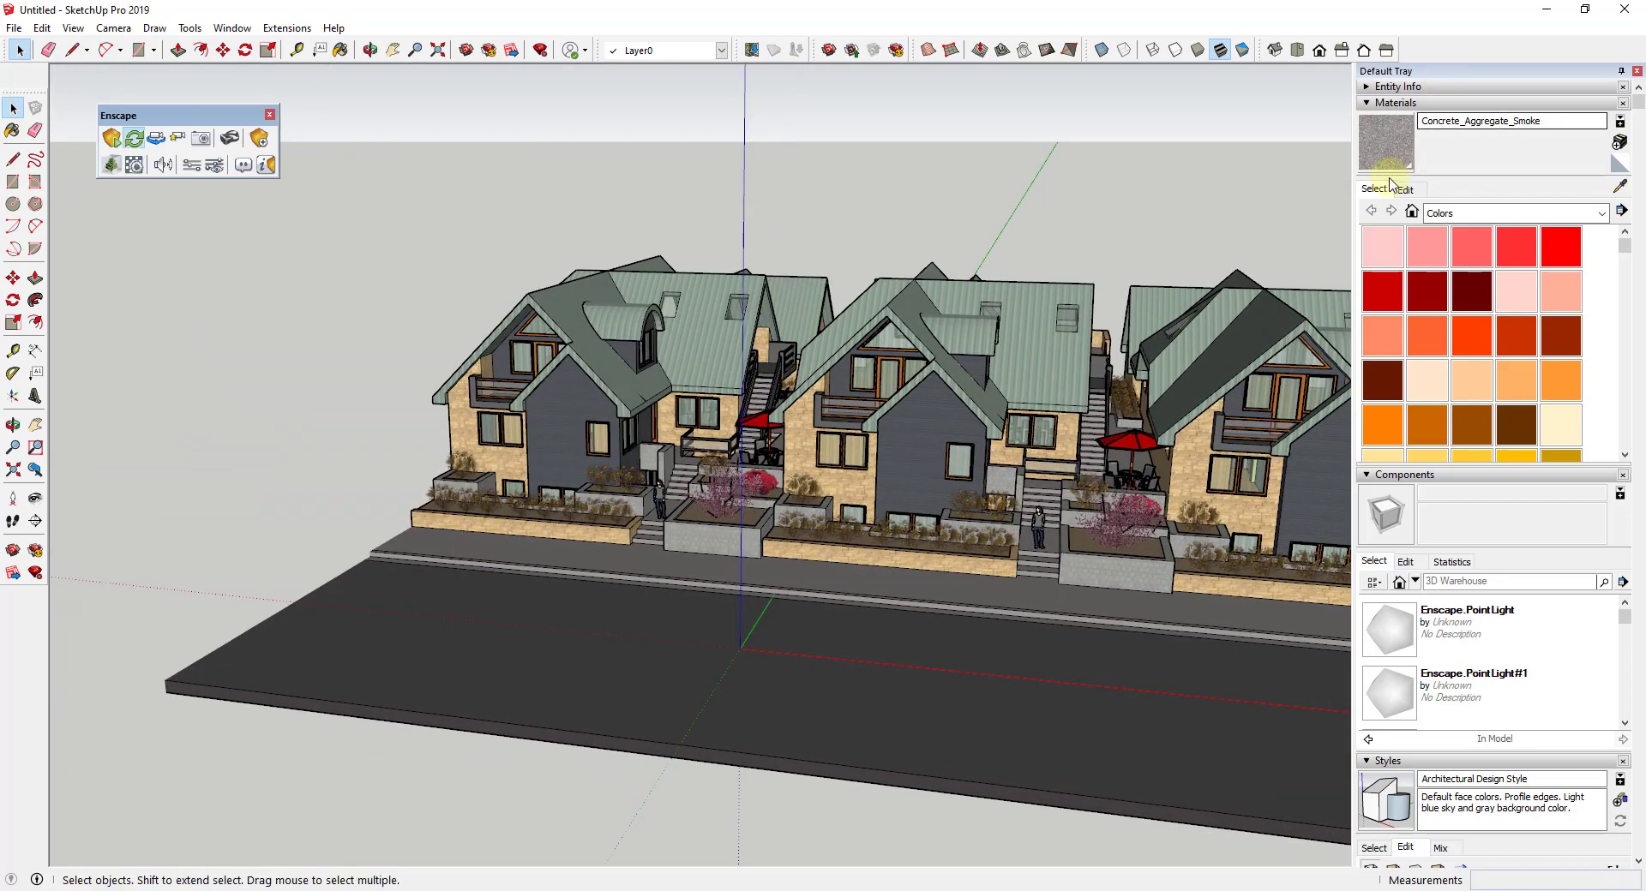
pyautogui.click(1362, 103)
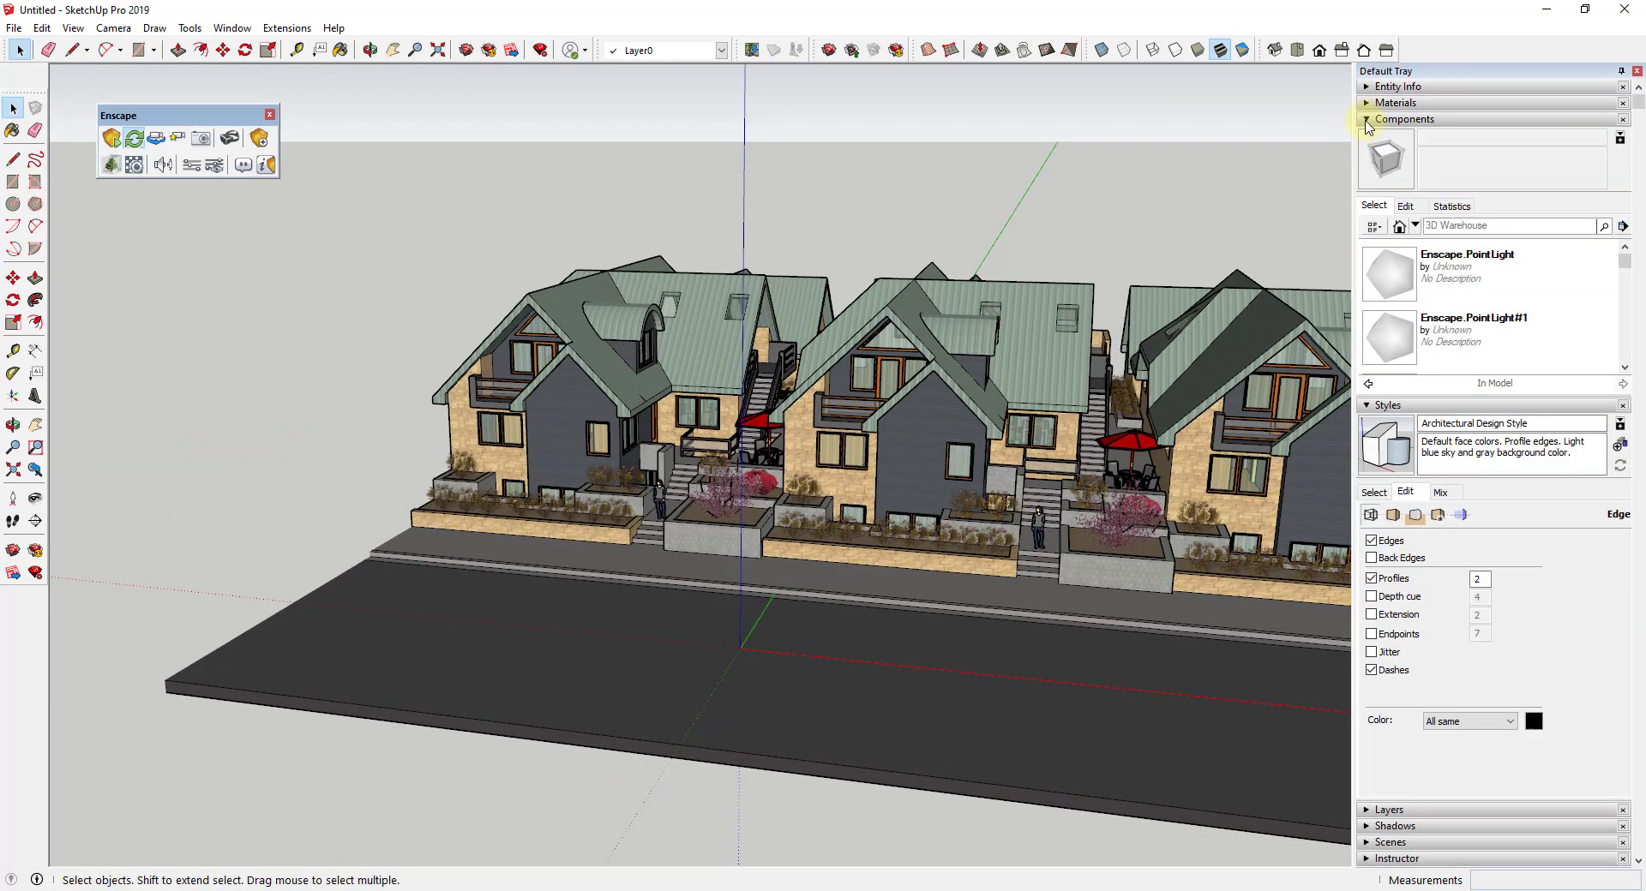
pyautogui.click(1368, 120)
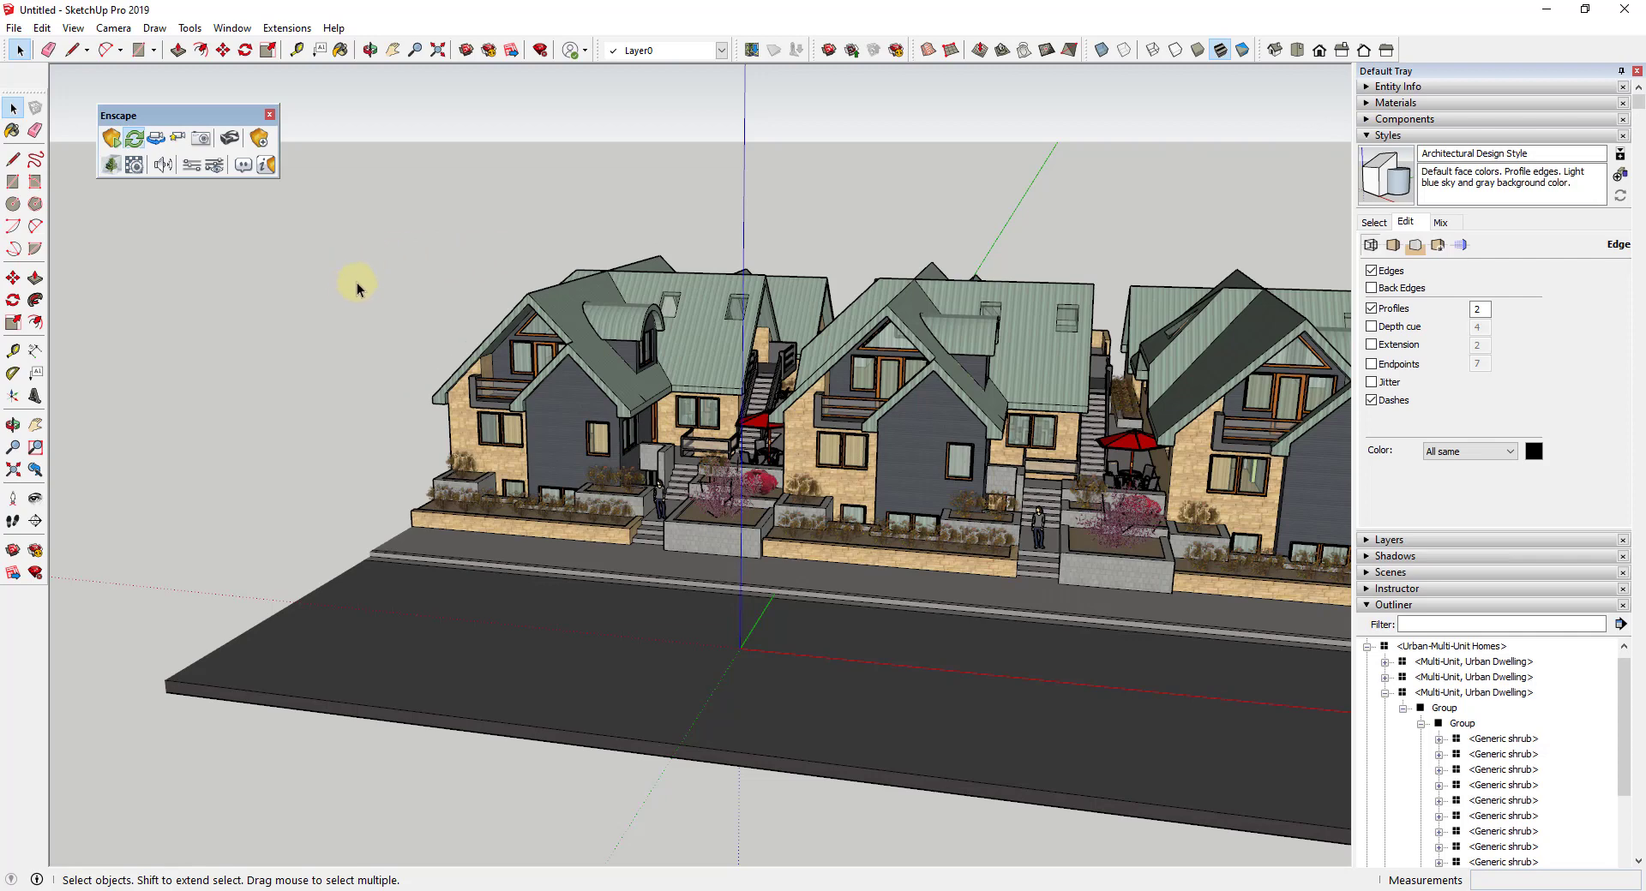
# Step: Place the Street Light 03 asset from the Enscape Asset Library on the sidewalk beside the end house, and collapse the Outliner
pyautogui.click(111, 165)
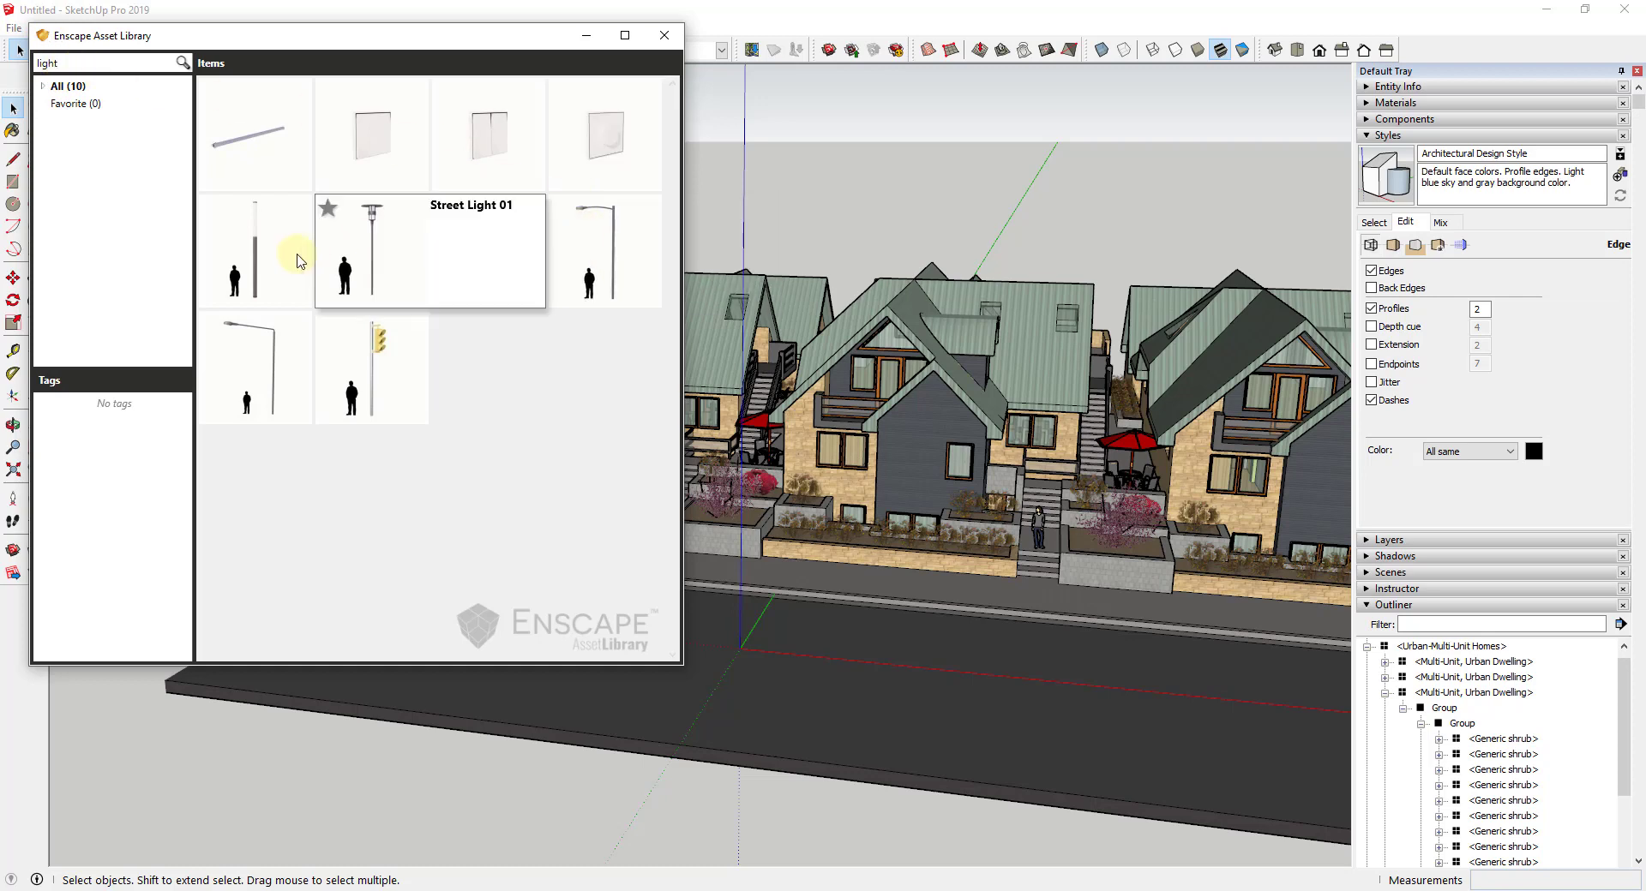
pyautogui.moveTo(611, 255)
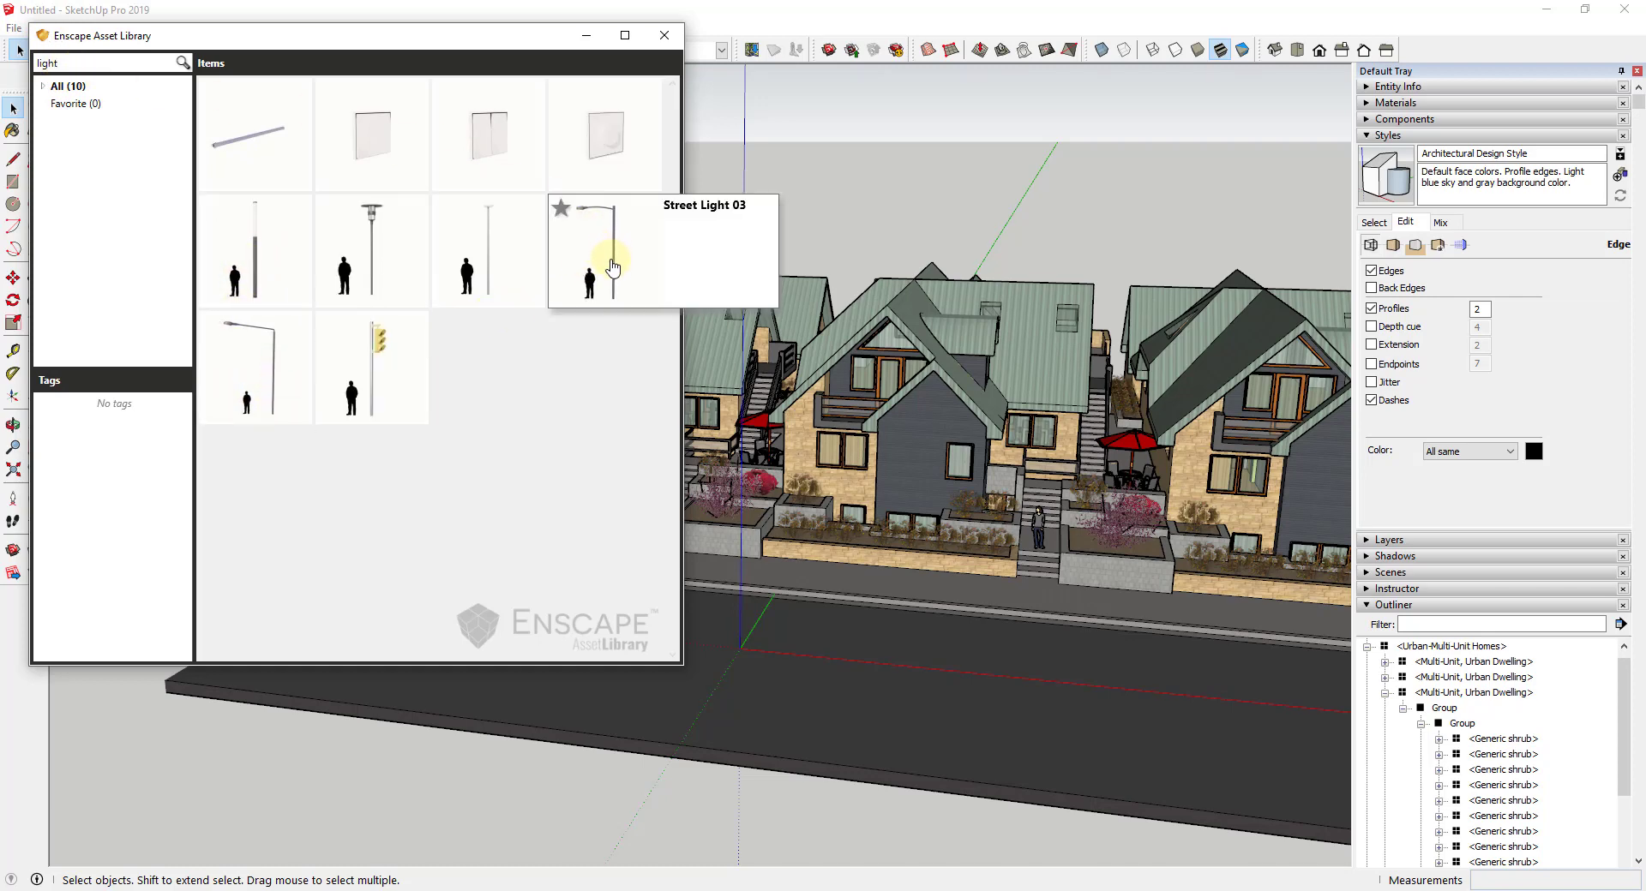
pyautogui.click(612, 266)
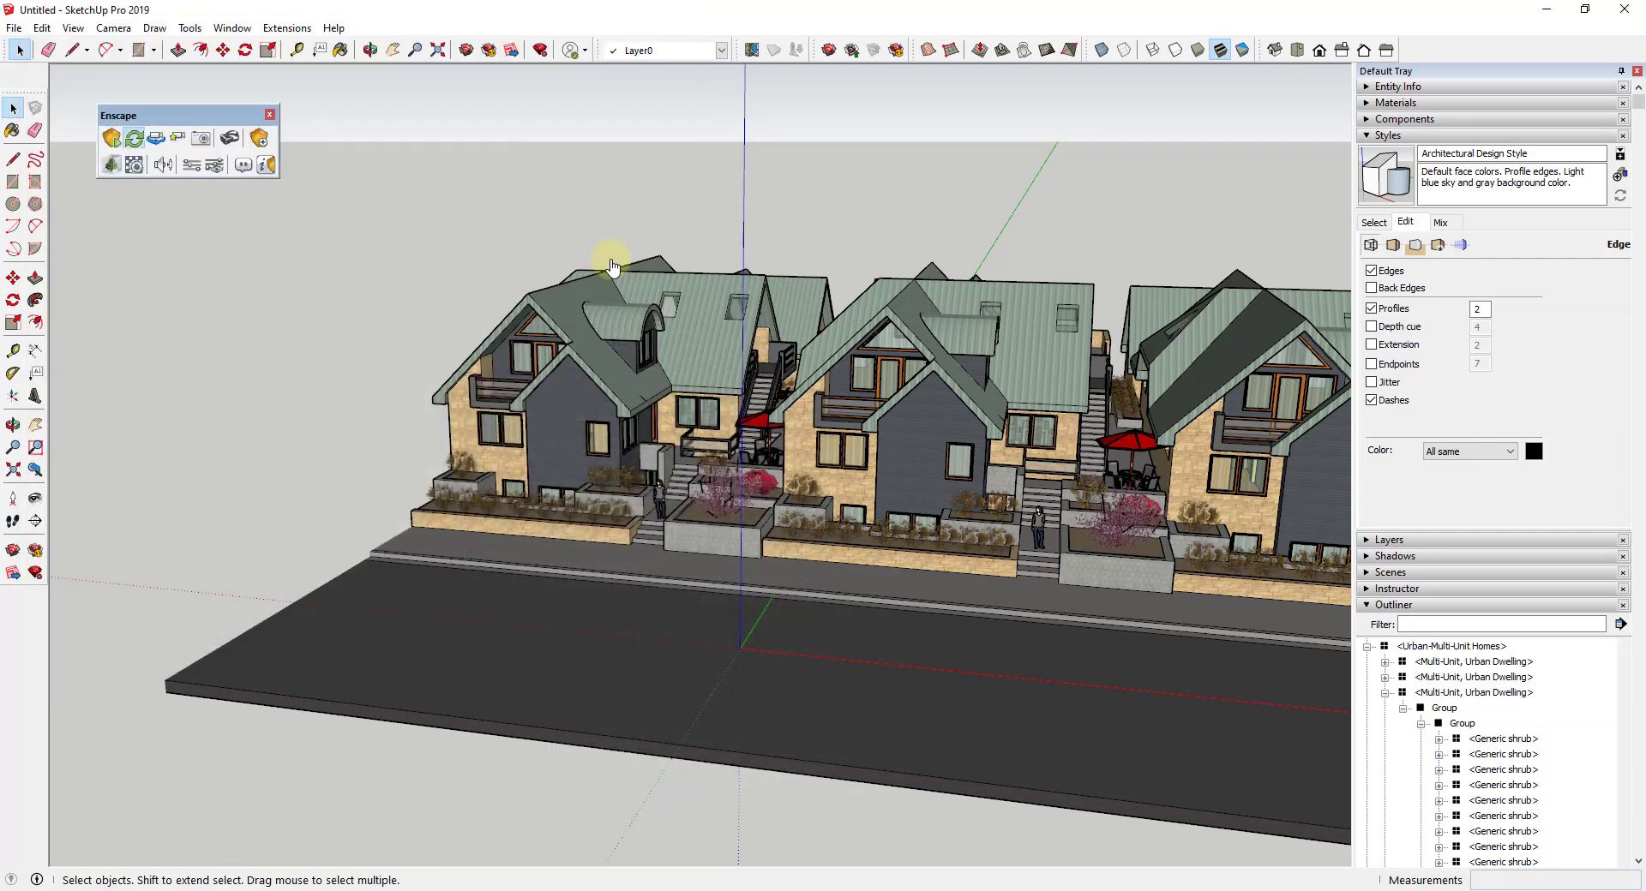
pyautogui.click(411, 546)
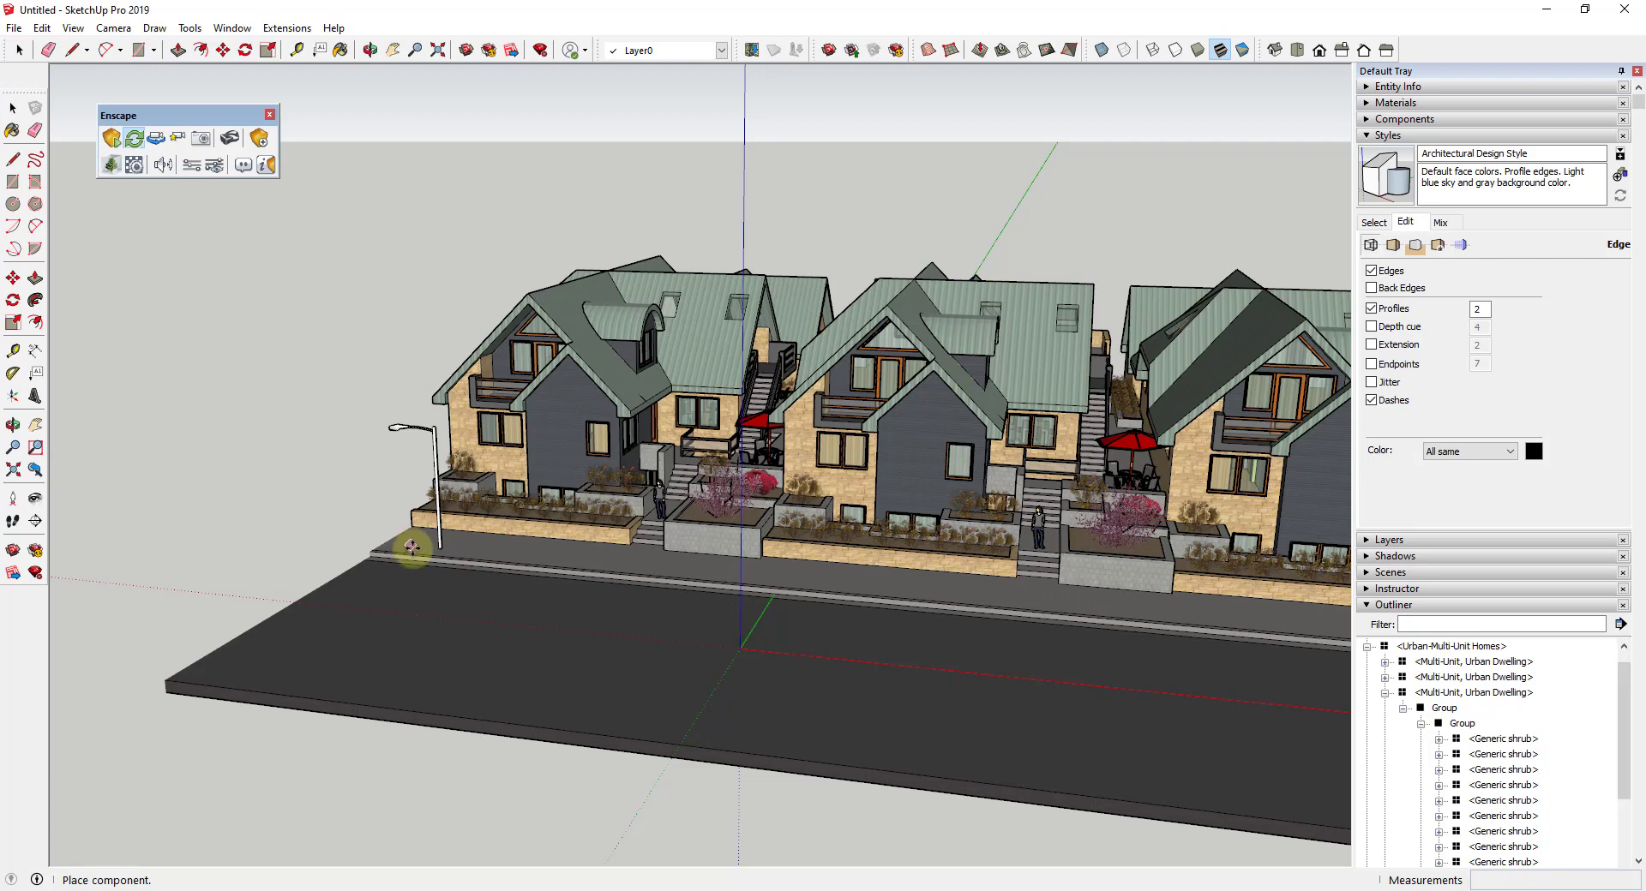
pyautogui.click(1365, 605)
# Step: Rotate the street light 90 degrees about the base of its pole so the arm reaches over the road
pyautogui.moveTo(455, 592); pyautogui.dragTo(420, 587, button='middle')
pyautogui.scroll(4, 421, 585)
pyautogui.moveTo(469, 459); pyautogui.dragTo(455, 562, button='middle')
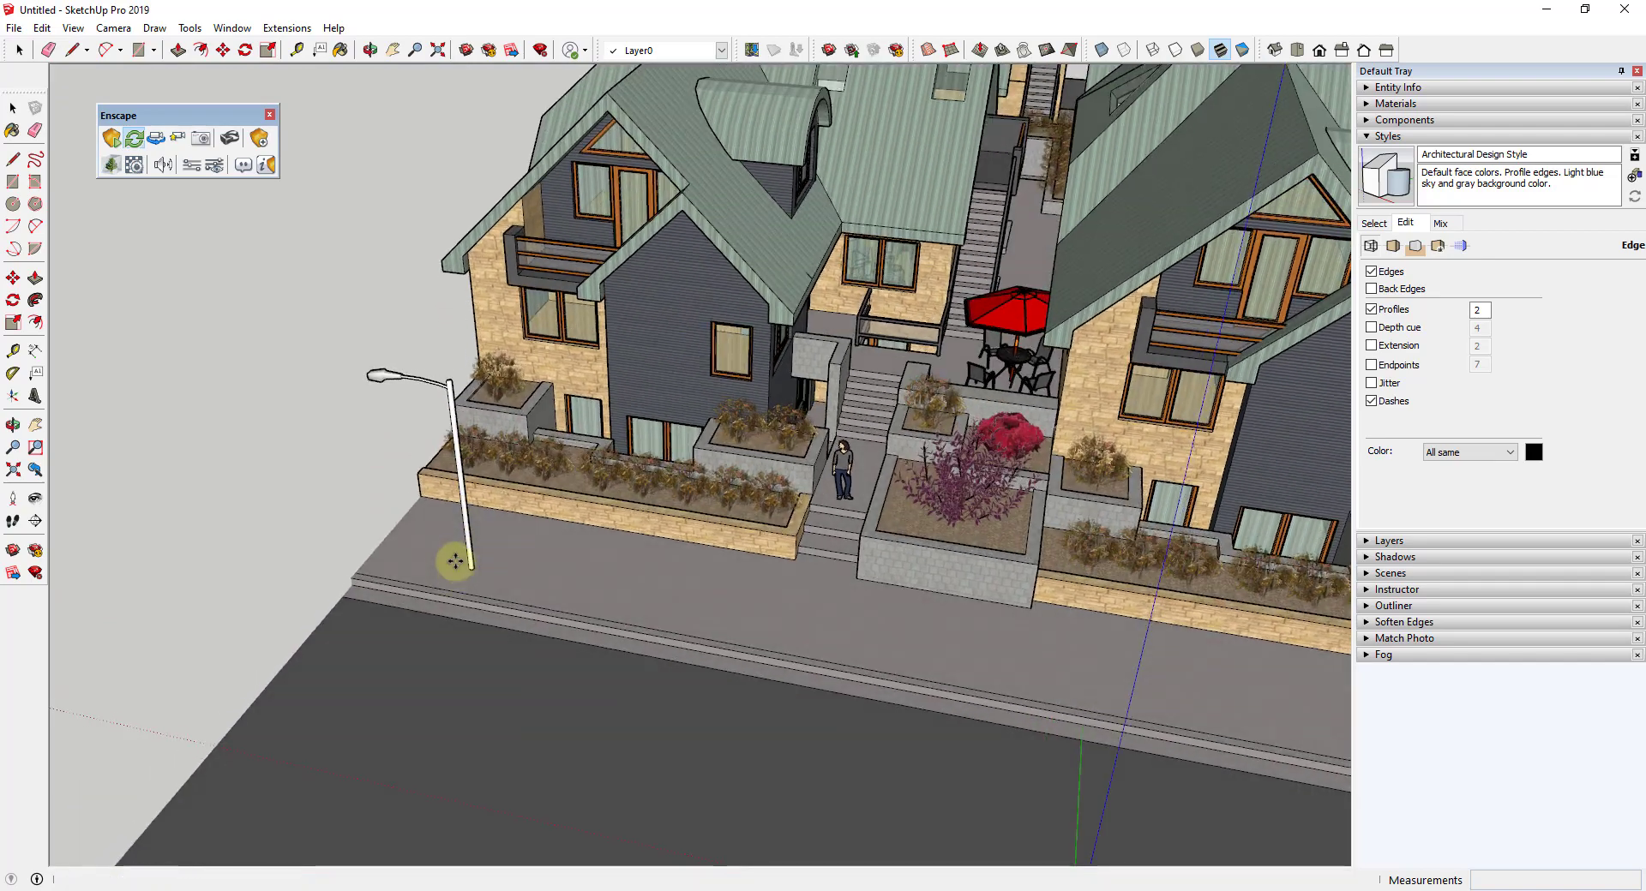
pyautogui.scroll(3, 457, 561)
pyautogui.press('space')
pyautogui.click(476, 555)
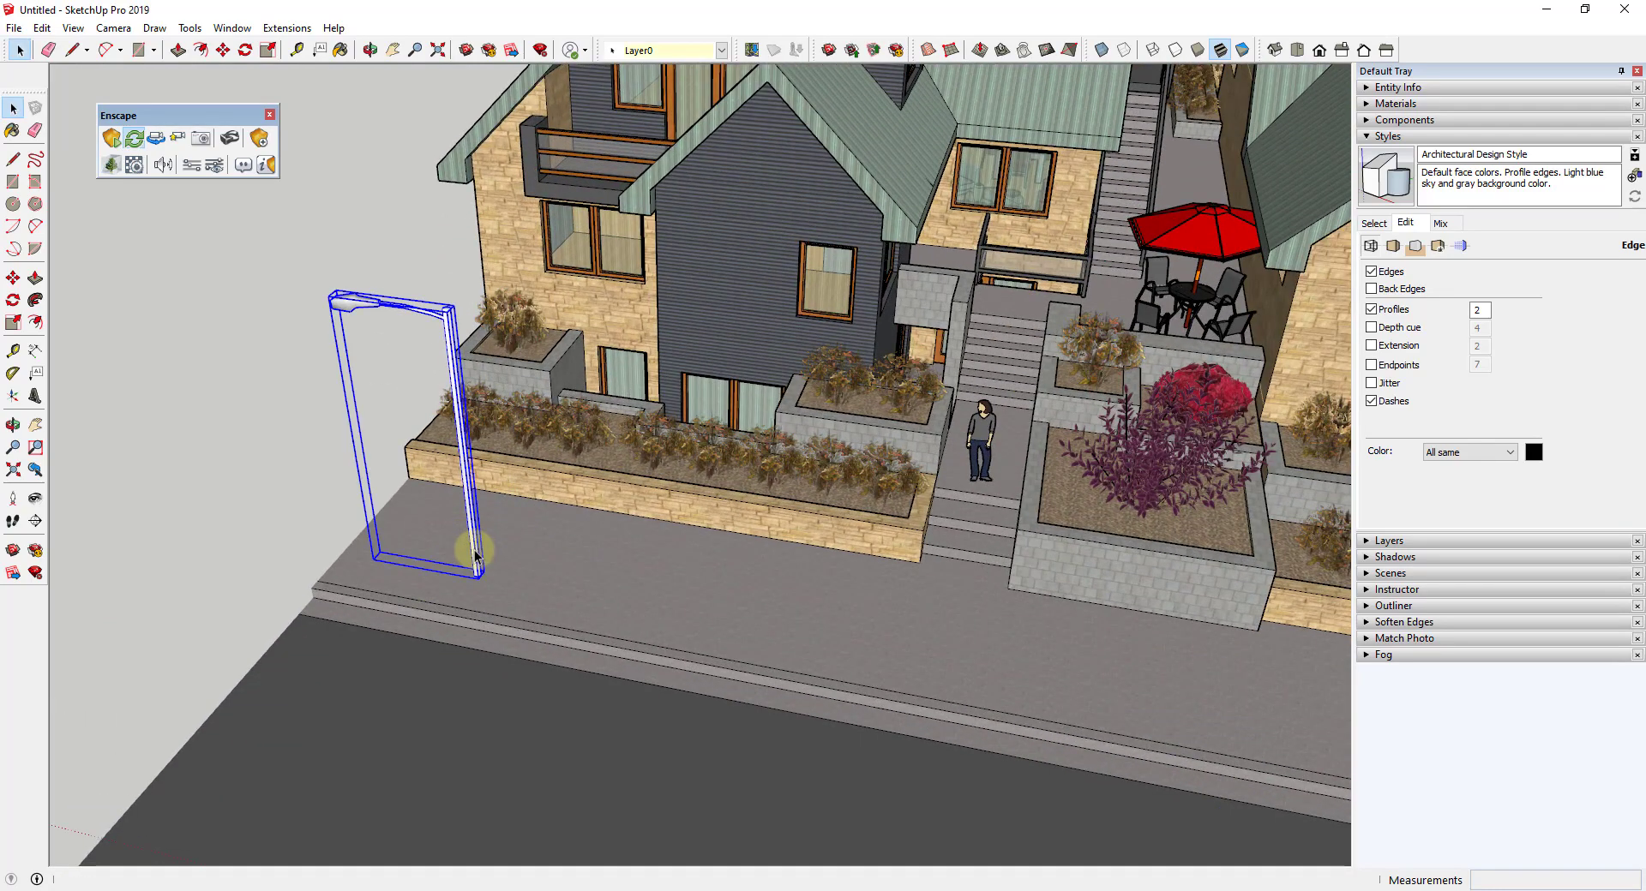
pyautogui.scroll(5, 475, 555)
pyautogui.press('q')
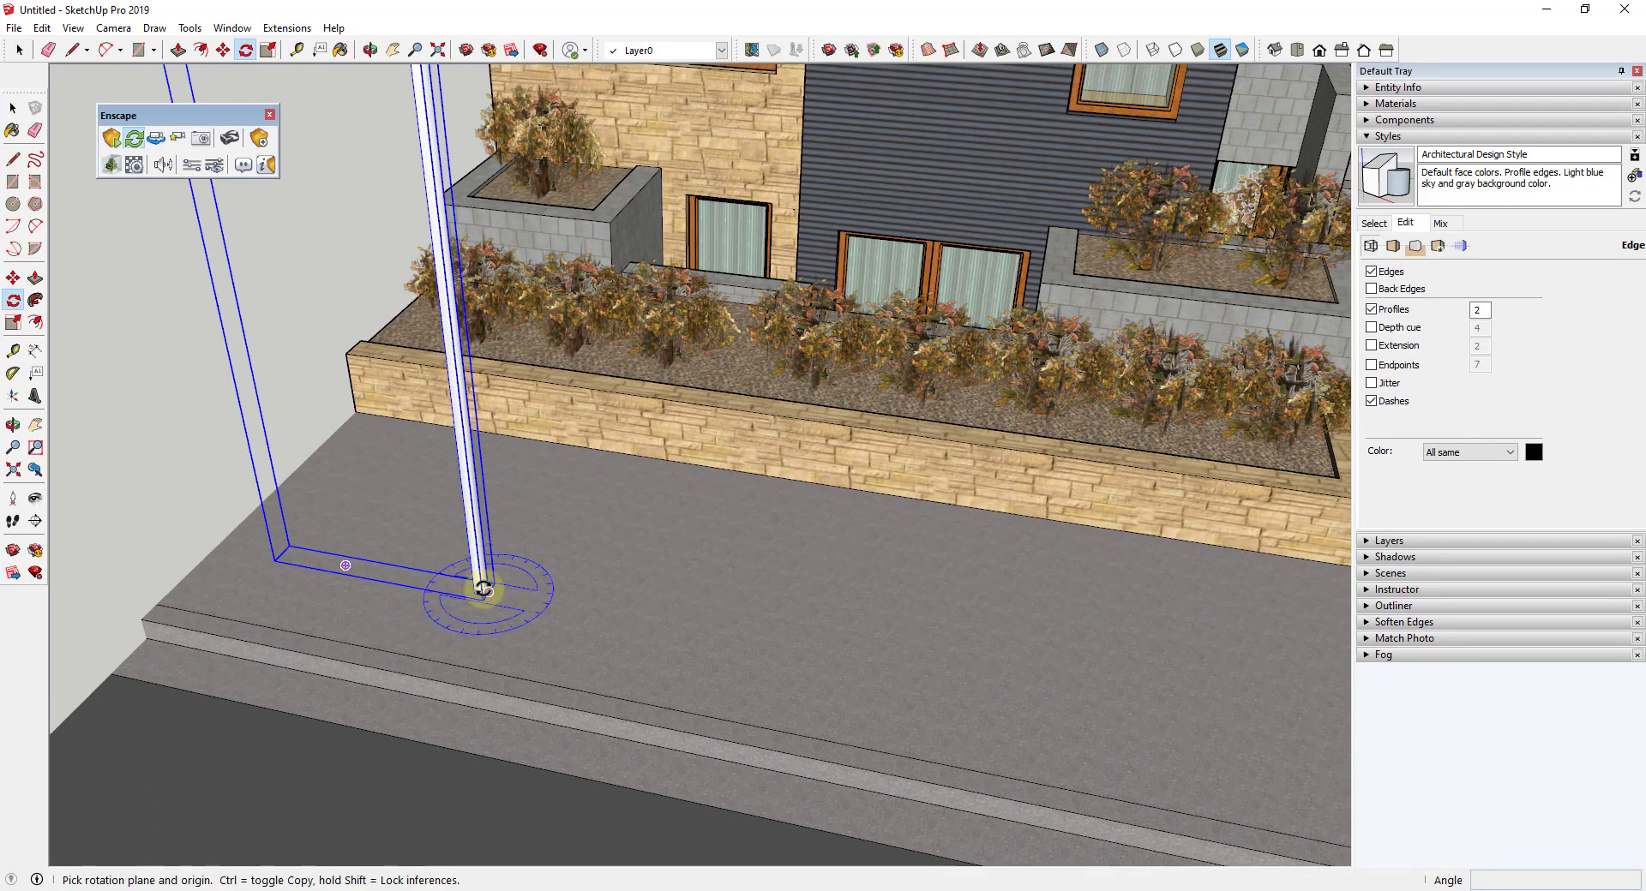
pyautogui.click(483, 589)
pyautogui.click(382, 569)
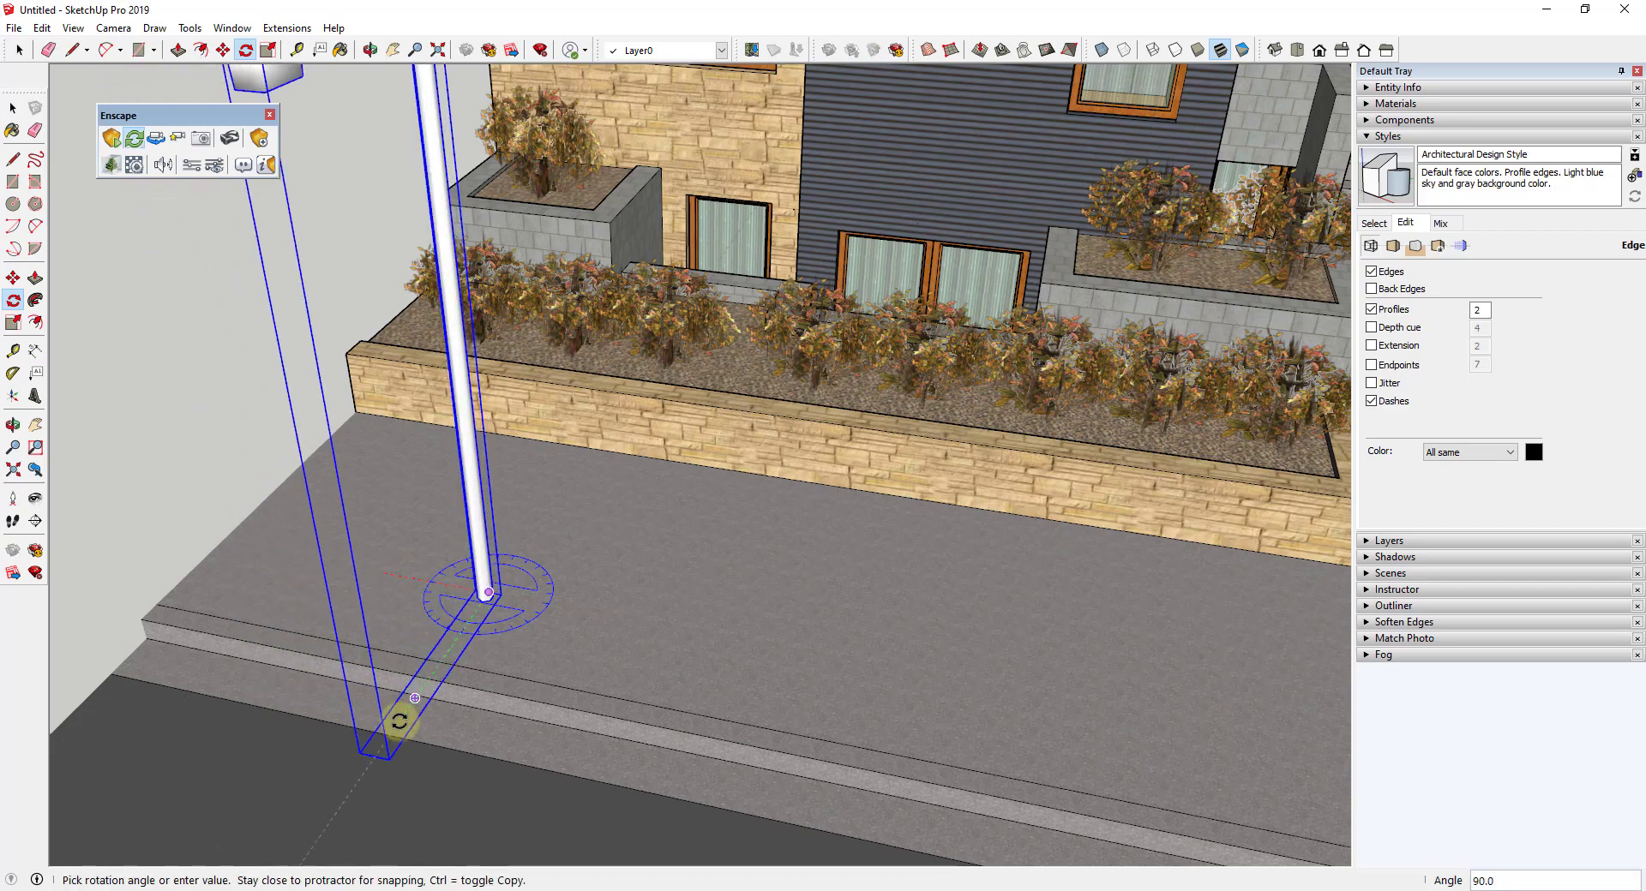
pyautogui.click(399, 722)
pyautogui.scroll(-8, 532, 581)
pyautogui.press('space')
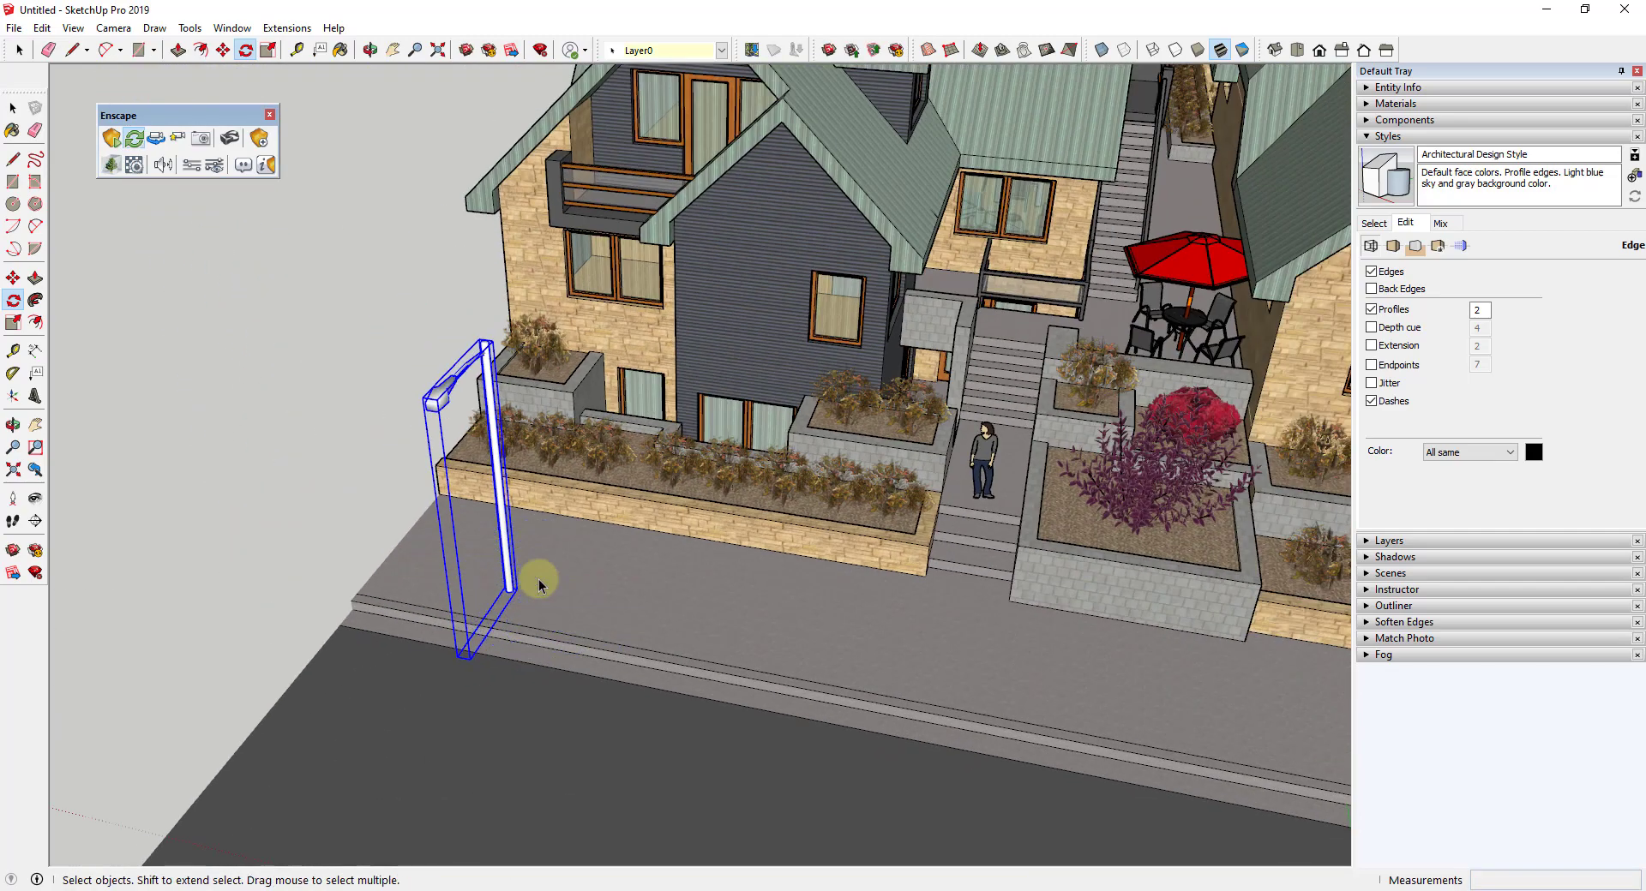
# Step: In the Enscape window, bring the time of day back to daylight and move in to the new street light
pyautogui.scroll(2, 532, 538)
pyautogui.moveTo(532, 538); pyautogui.dragTo(564, 505, button='middle')
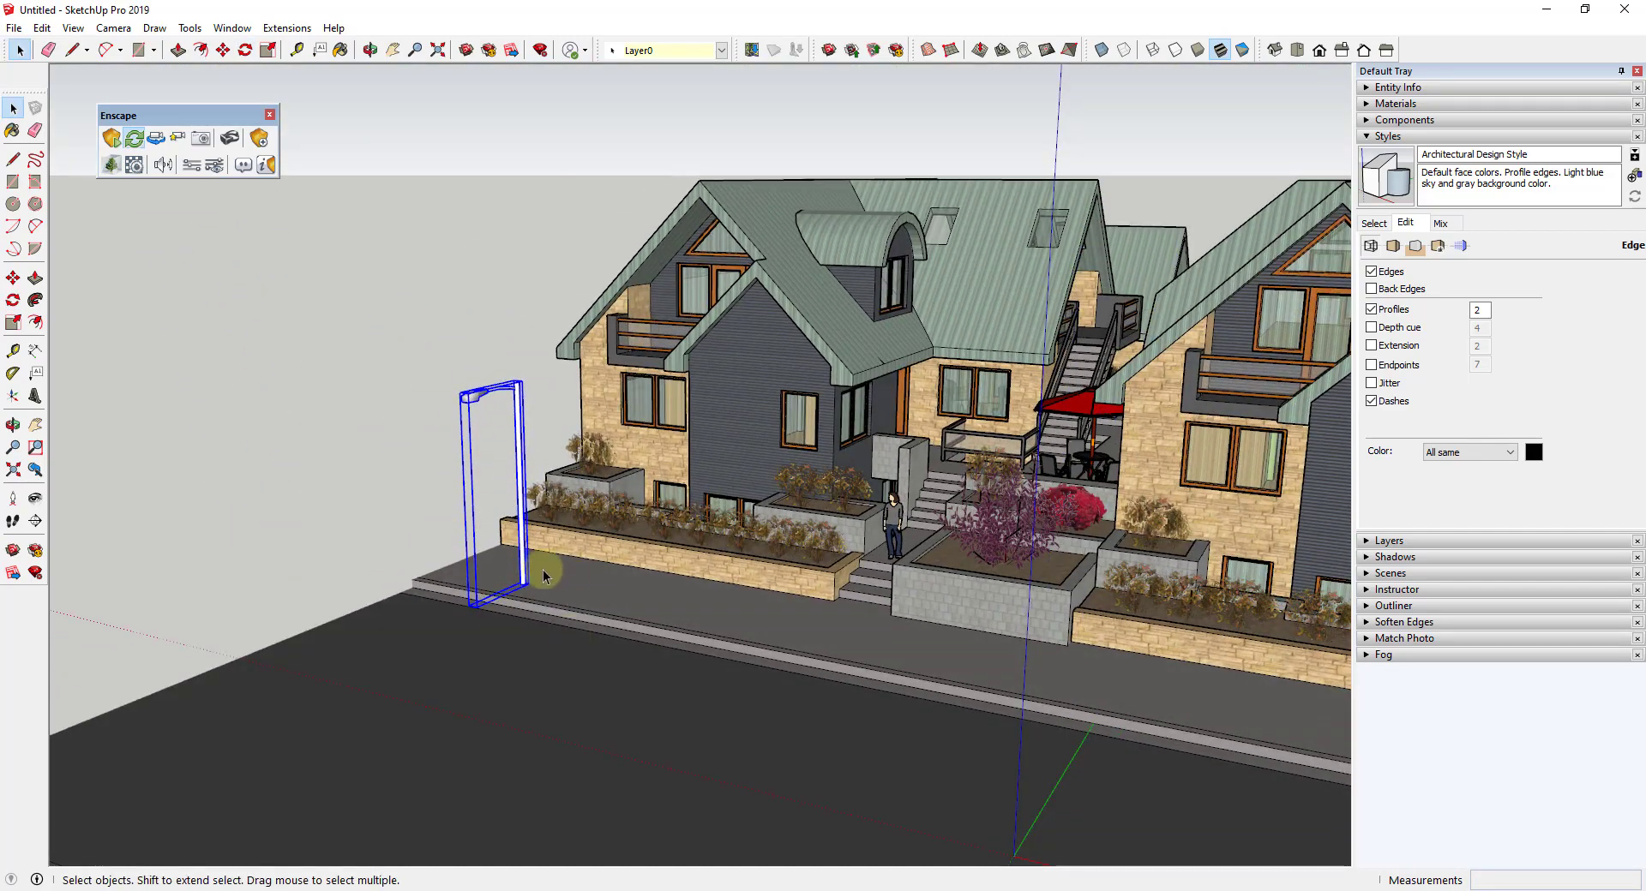
pyautogui.scroll(5, 522, 543)
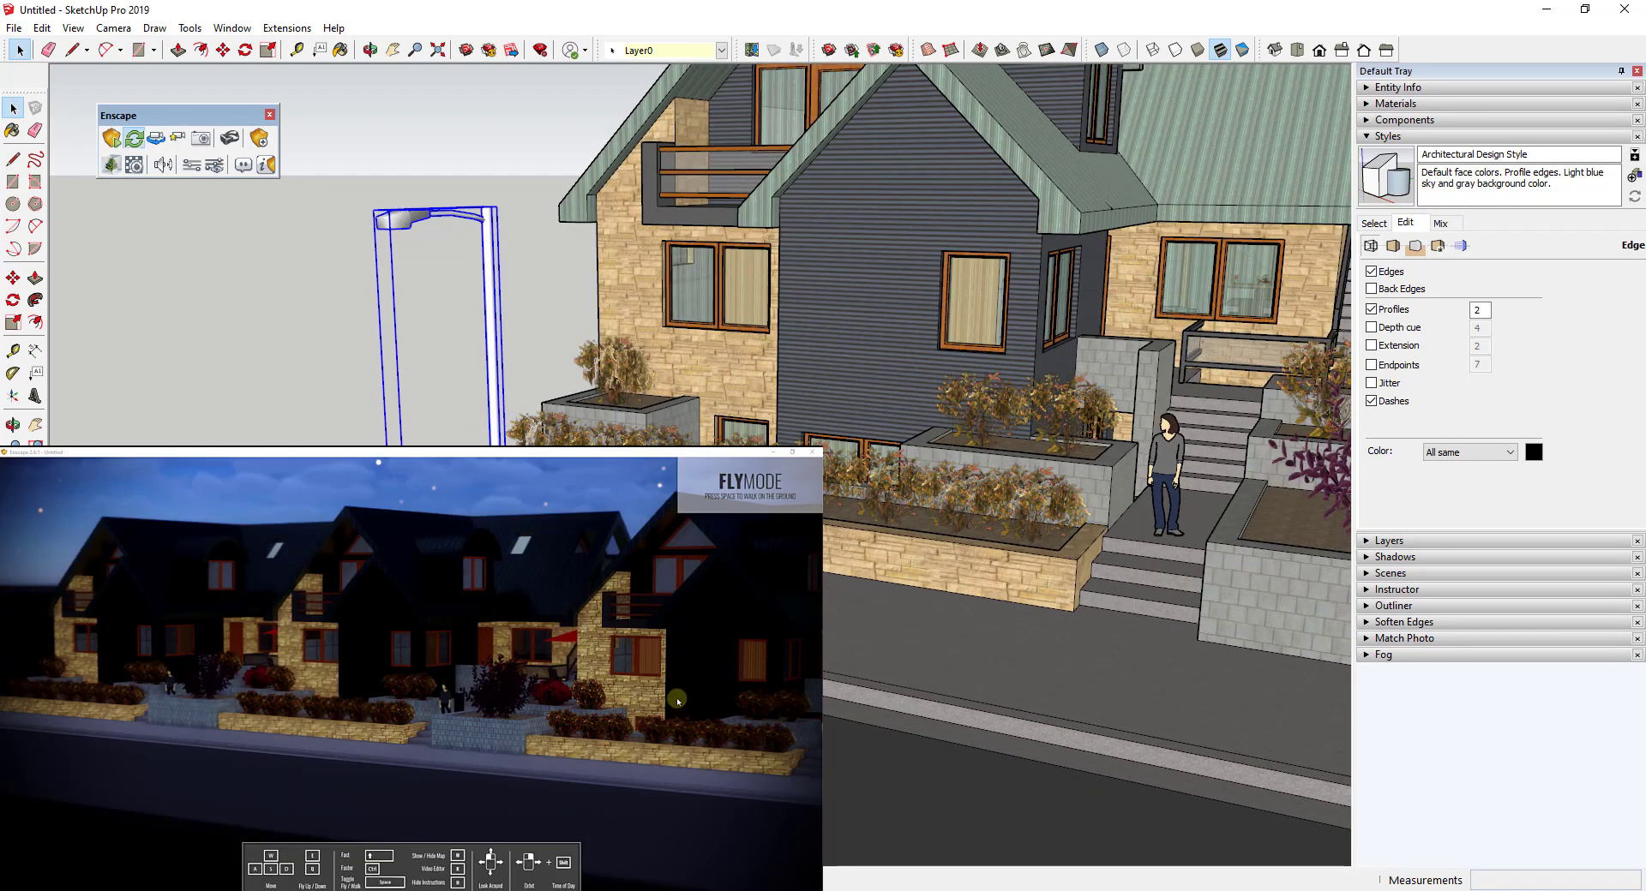
pyautogui.moveTo(677, 699); pyautogui.dragTo(677, 697)
pyautogui.press('w')
pyautogui.keyDown('shift'); pyautogui.moveTo(661, 698); pyautogui.dragTo(661, 698, button='right'); pyautogui.keyUp('shift')
pyautogui.moveTo(607, 702); pyautogui.dragTo(607, 702)
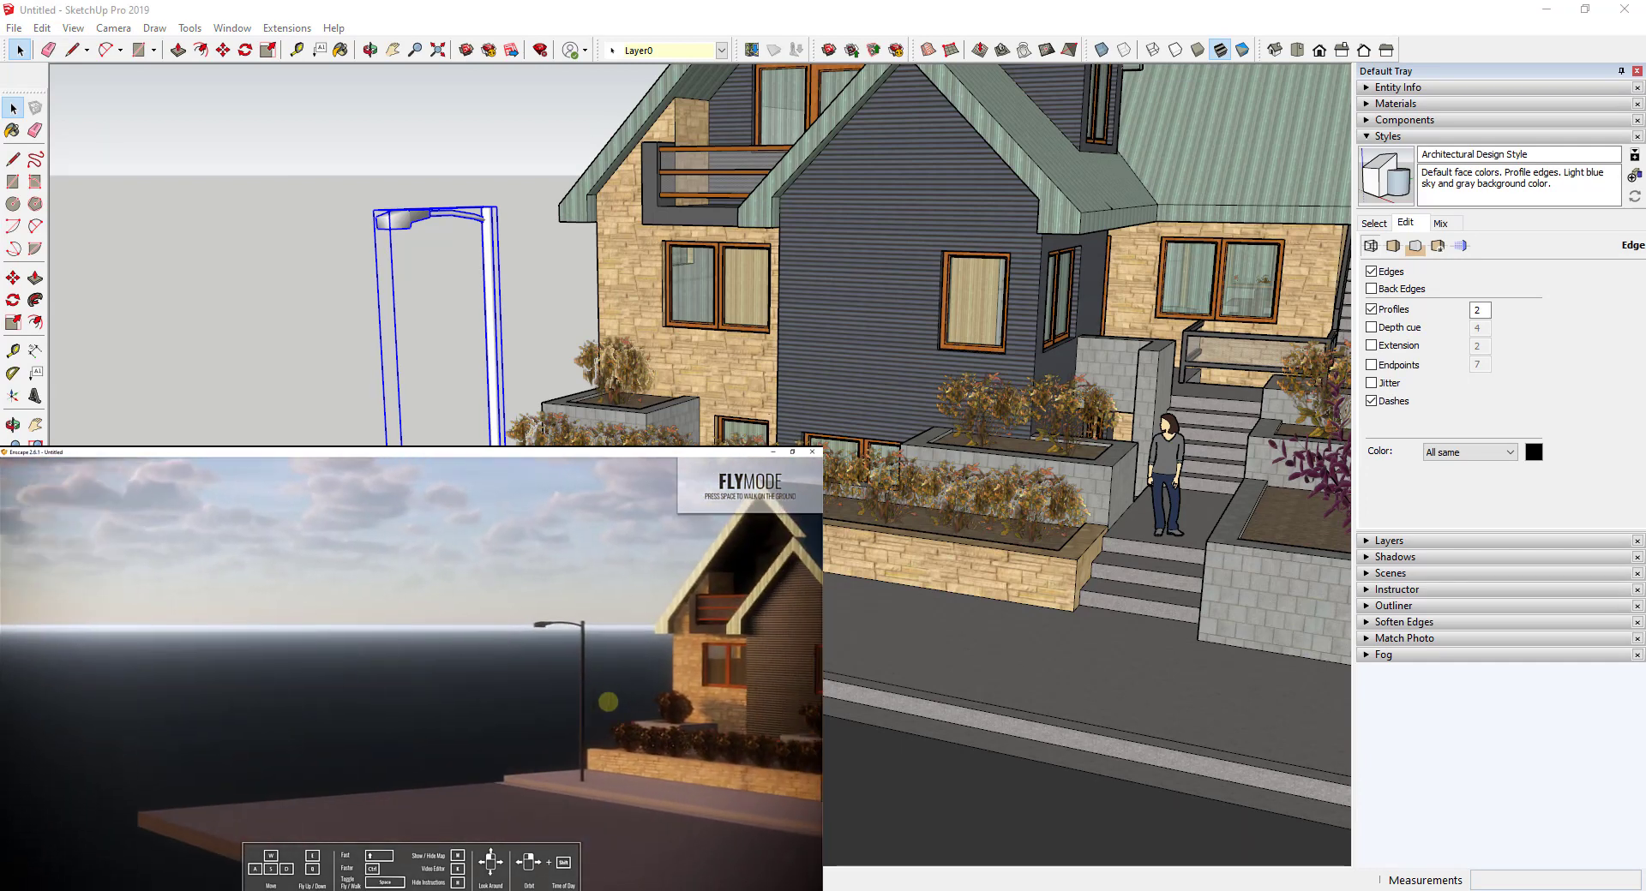
pyautogui.press('w')
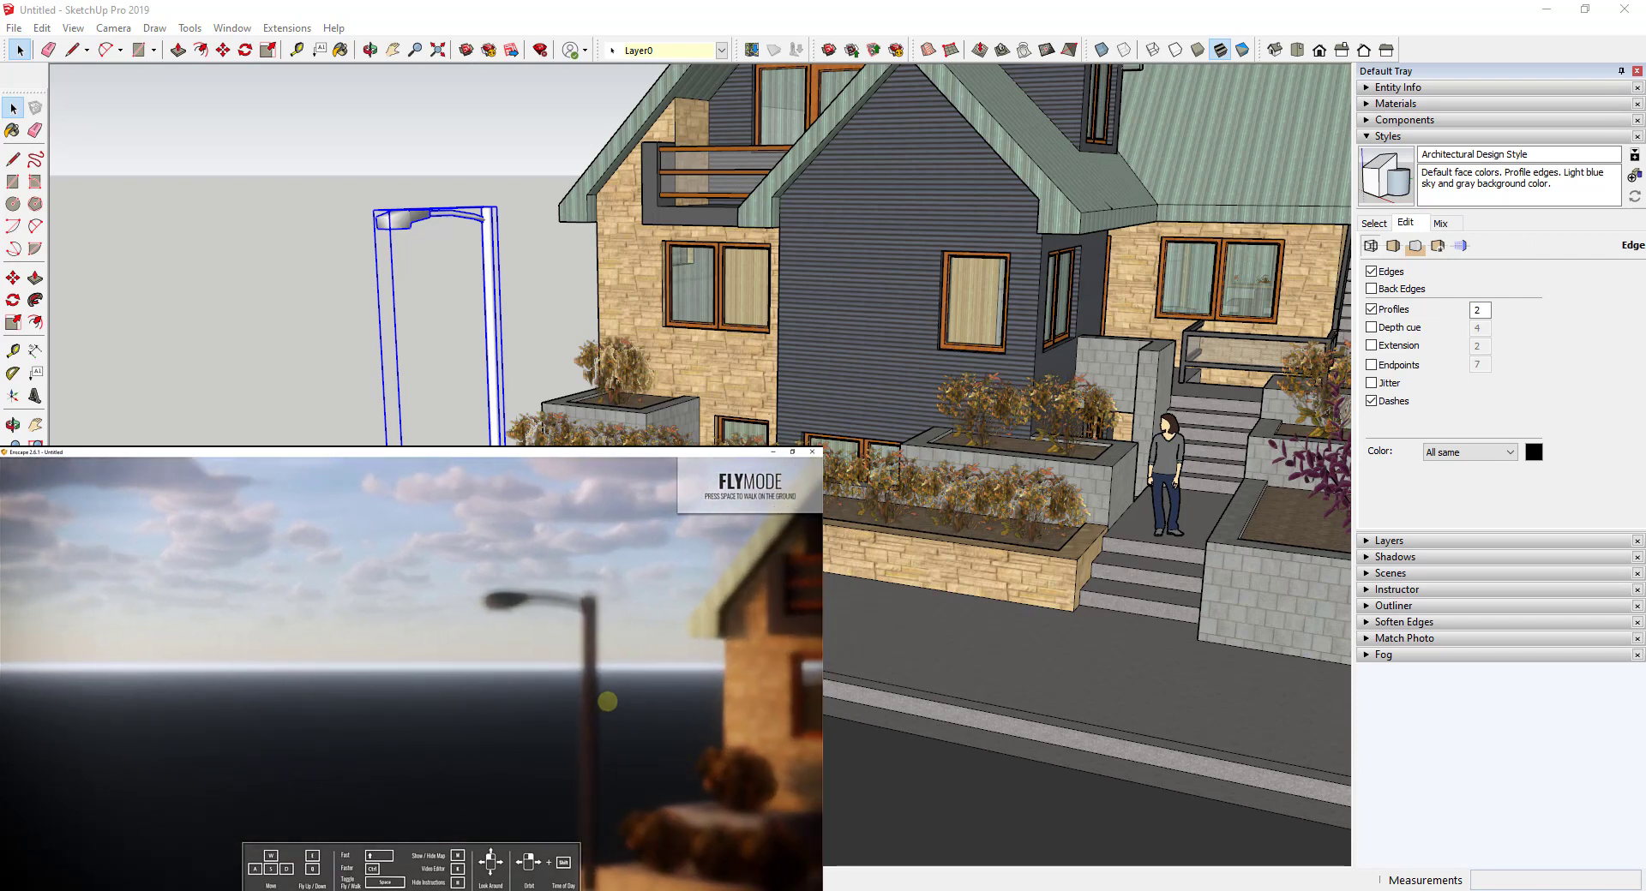
pyautogui.press('s')
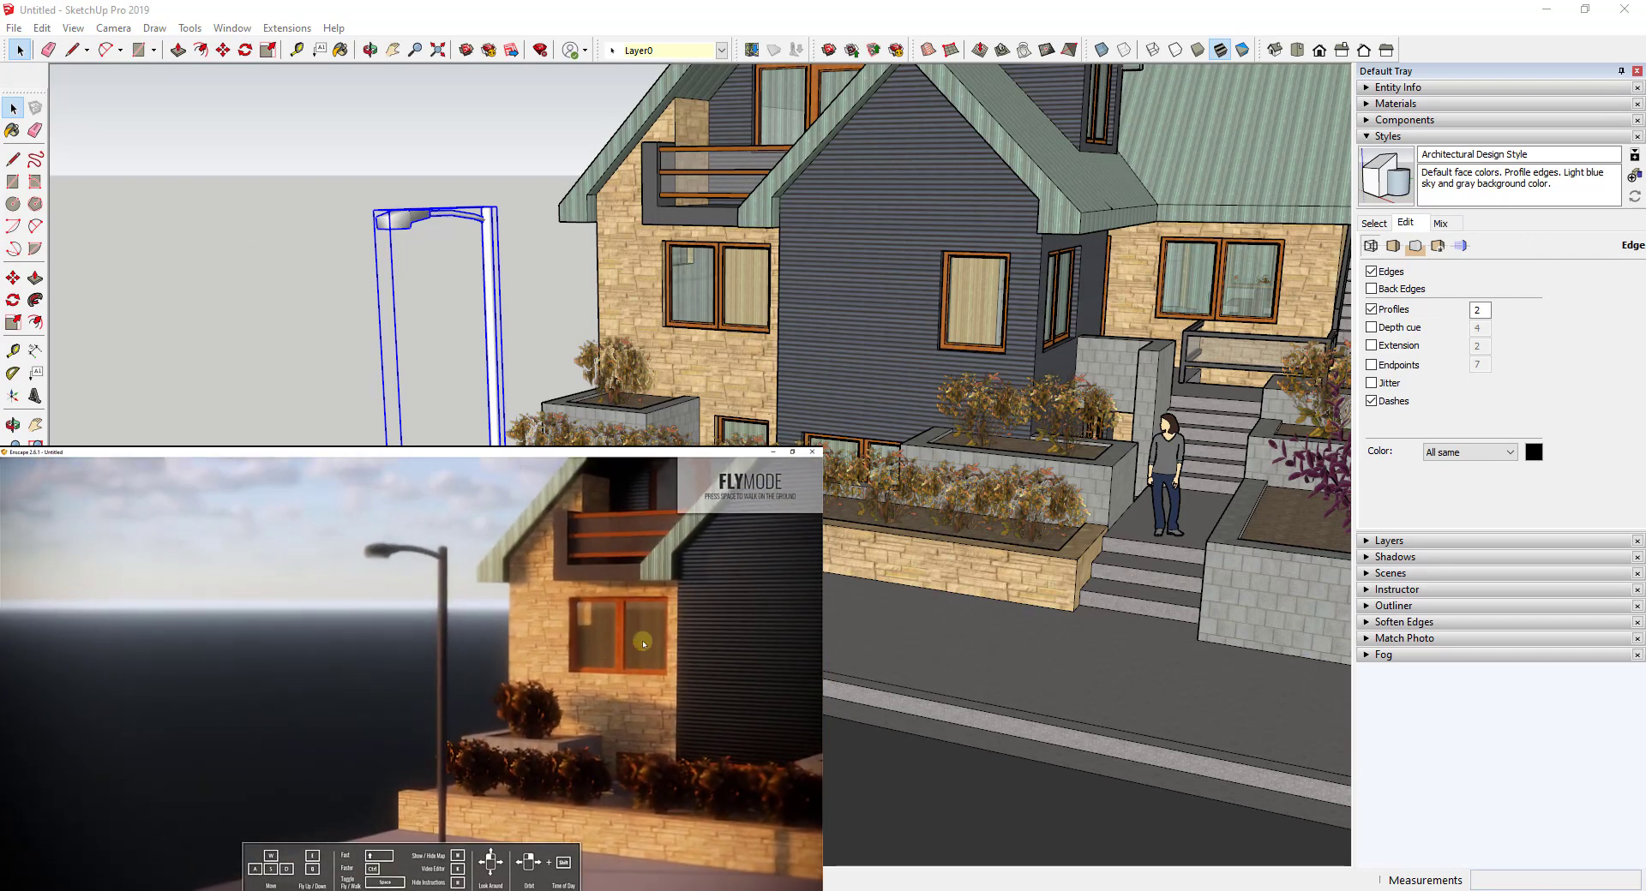
# Step: Reduce the depth of field in the Enscape Visual Settings and close them
pyautogui.click(825, 8)
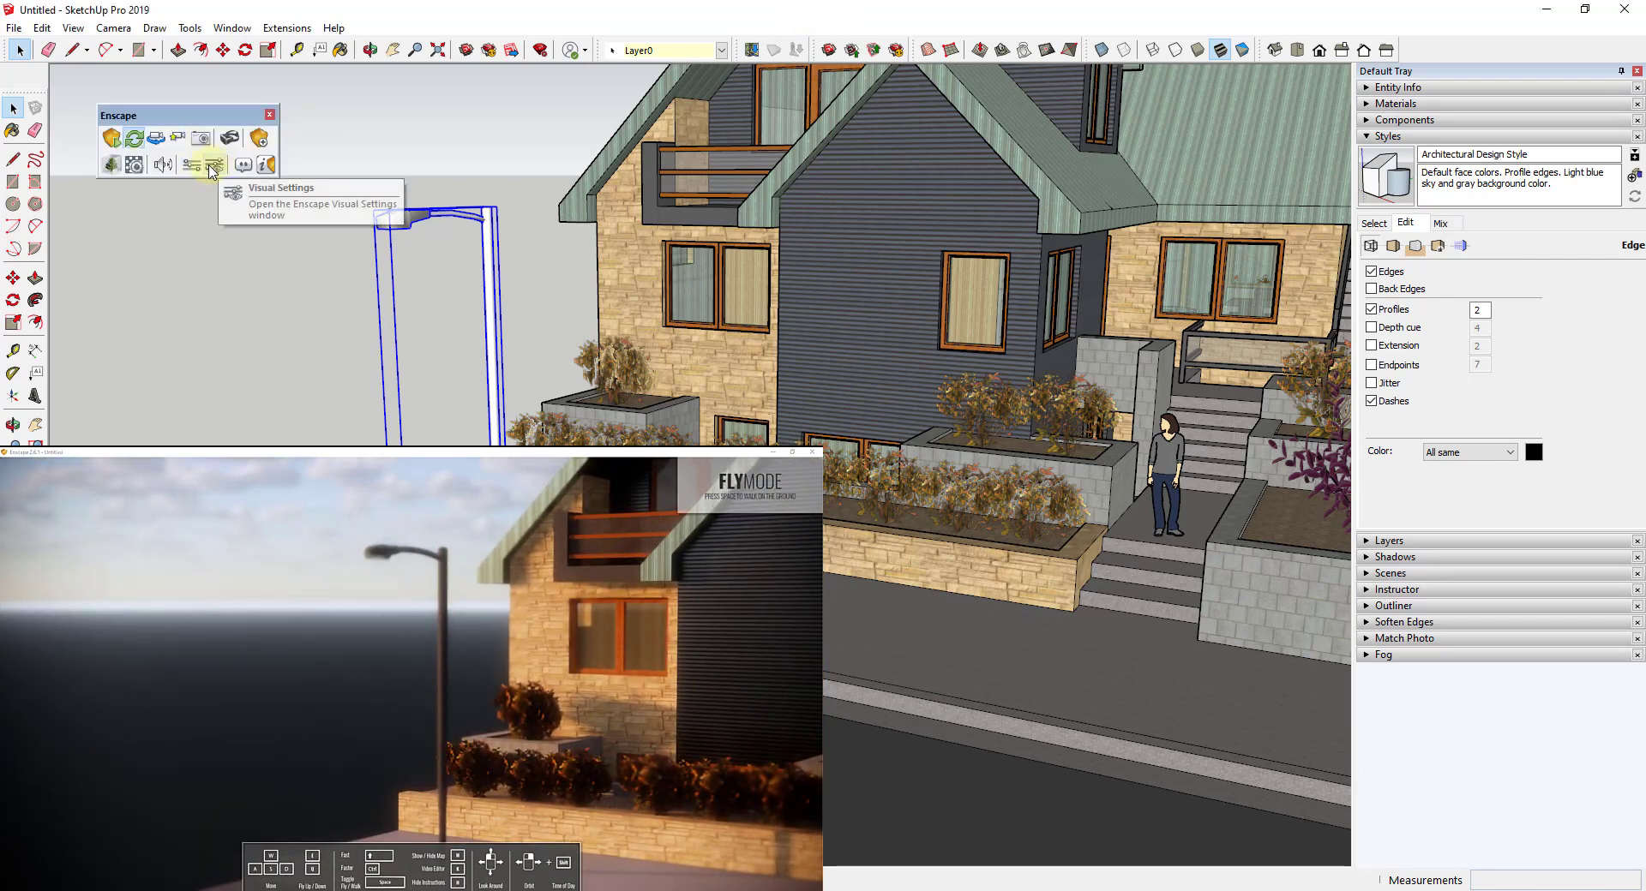
pyautogui.click(213, 168)
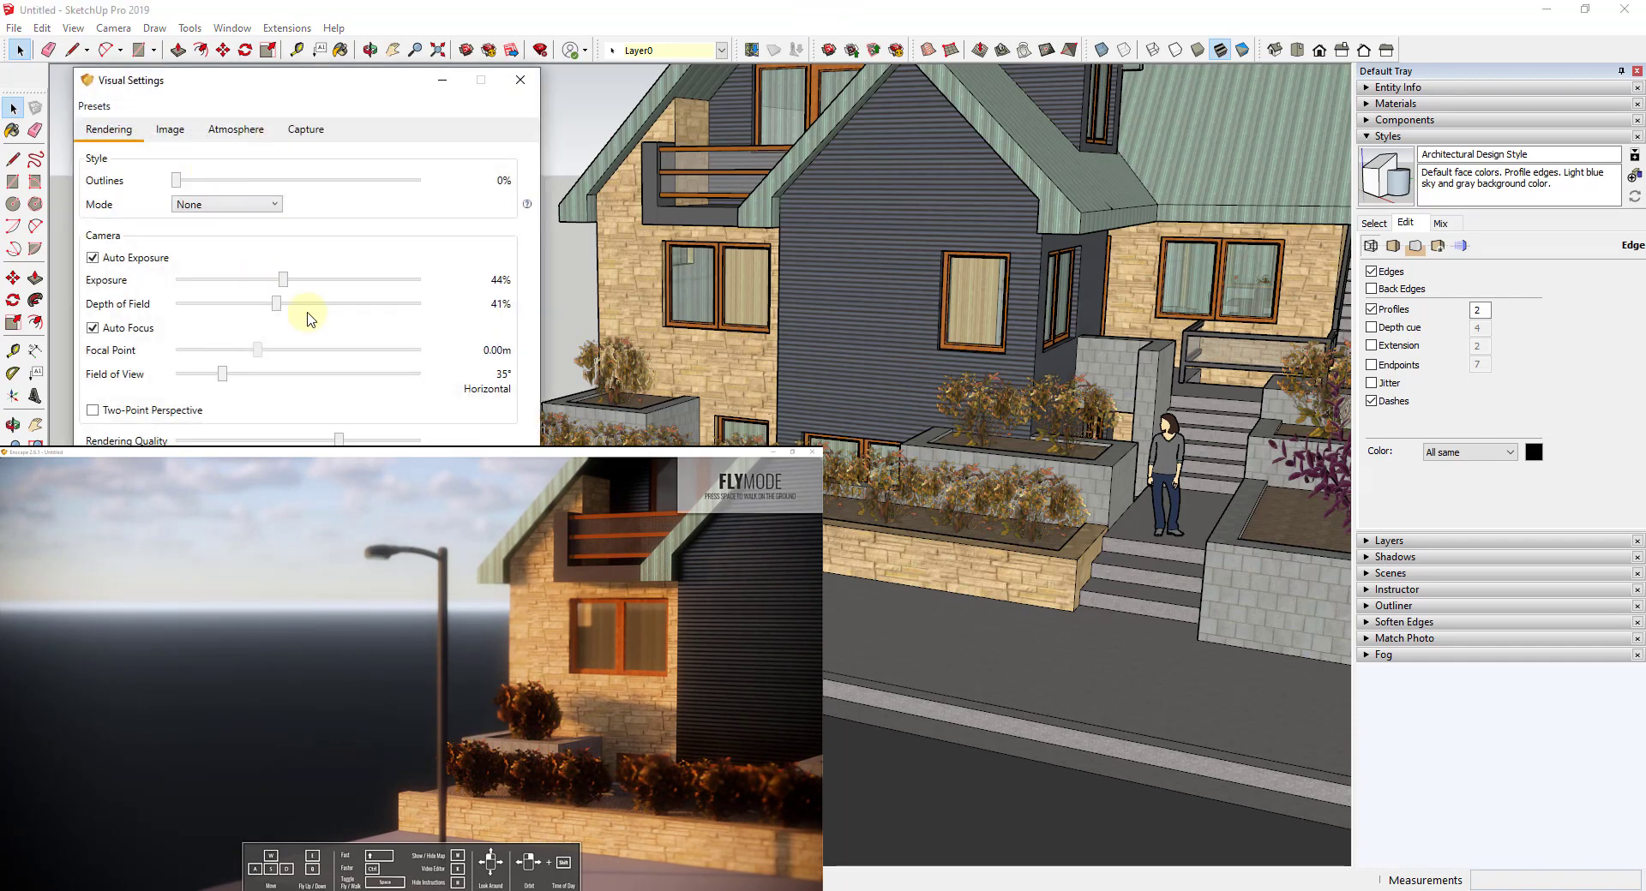
pyautogui.click(519, 82)
# Step: Set the Enscape time of day to night, inspect the lamp head from below, and deselect the street light in SketchUp
pyautogui.scroll(6, 507, 341)
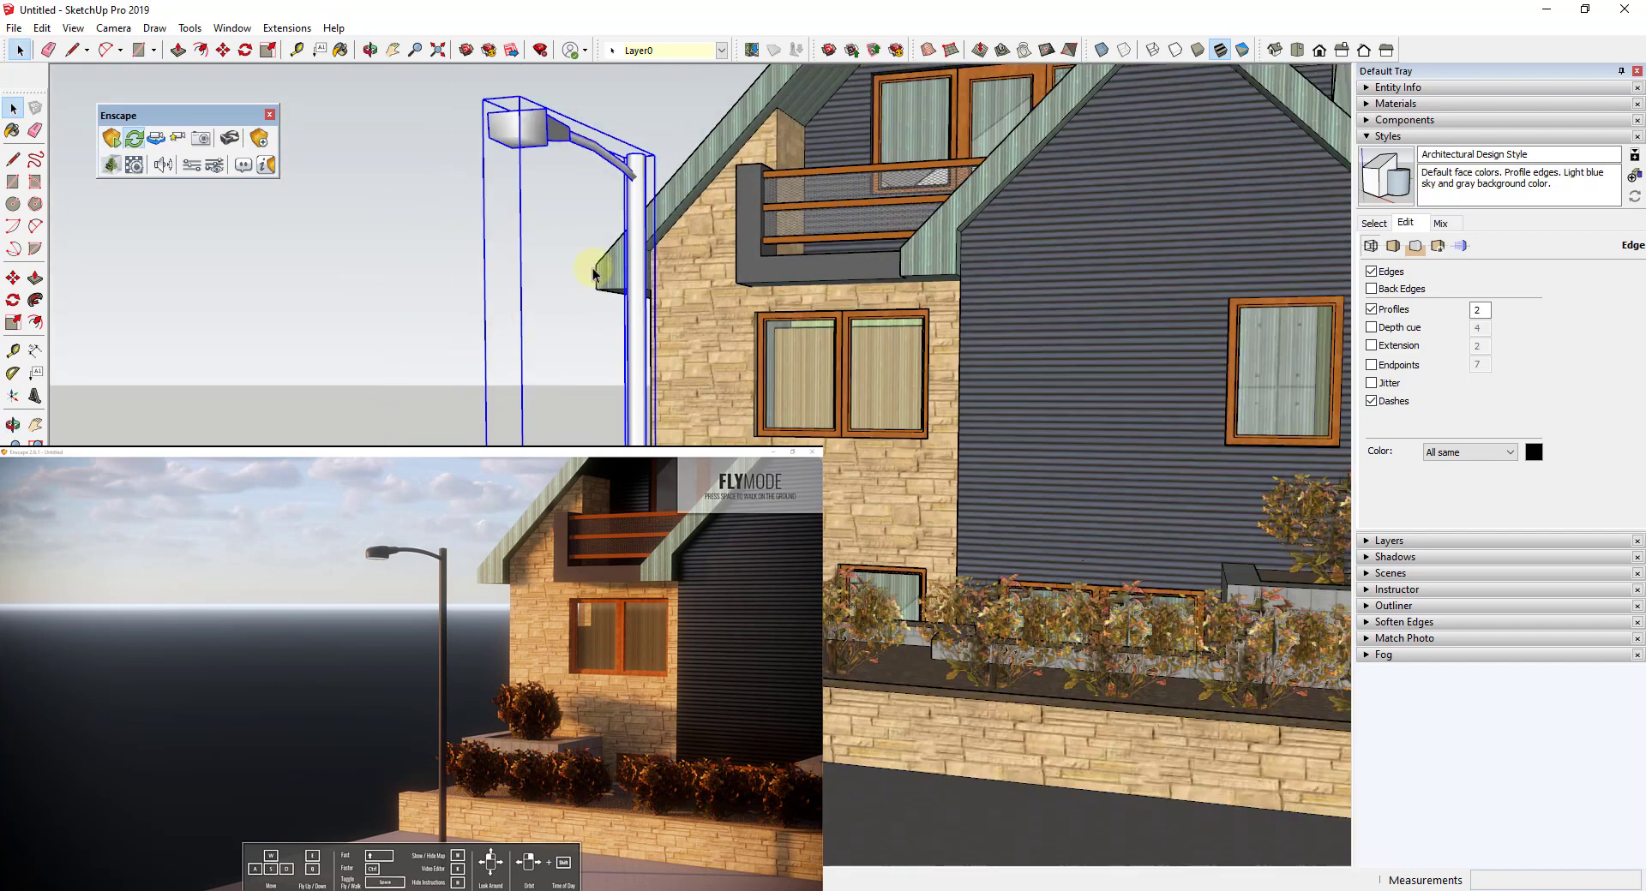
pyautogui.scroll(-4, 593, 275)
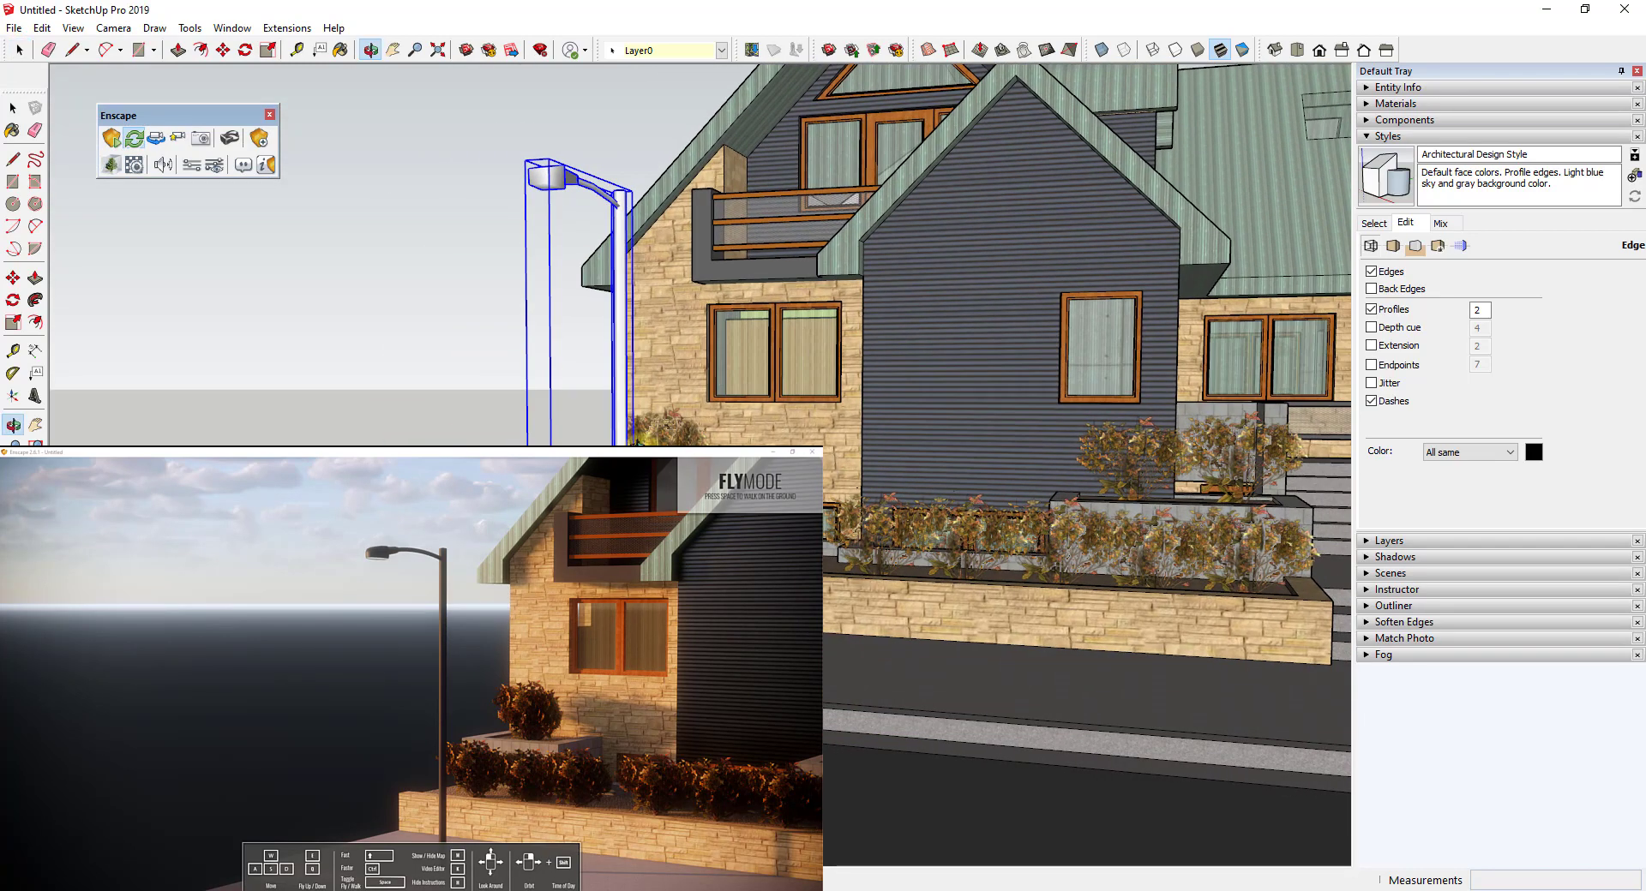
pyautogui.moveTo(544, 673); pyautogui.dragTo(427, 661)
pyautogui.press('q')
pyautogui.press('w')
pyautogui.keyDown('shift'); pyautogui.moveTo(427, 661); pyautogui.dragTo(358, 676, button='right'); pyautogui.keyUp('shift')
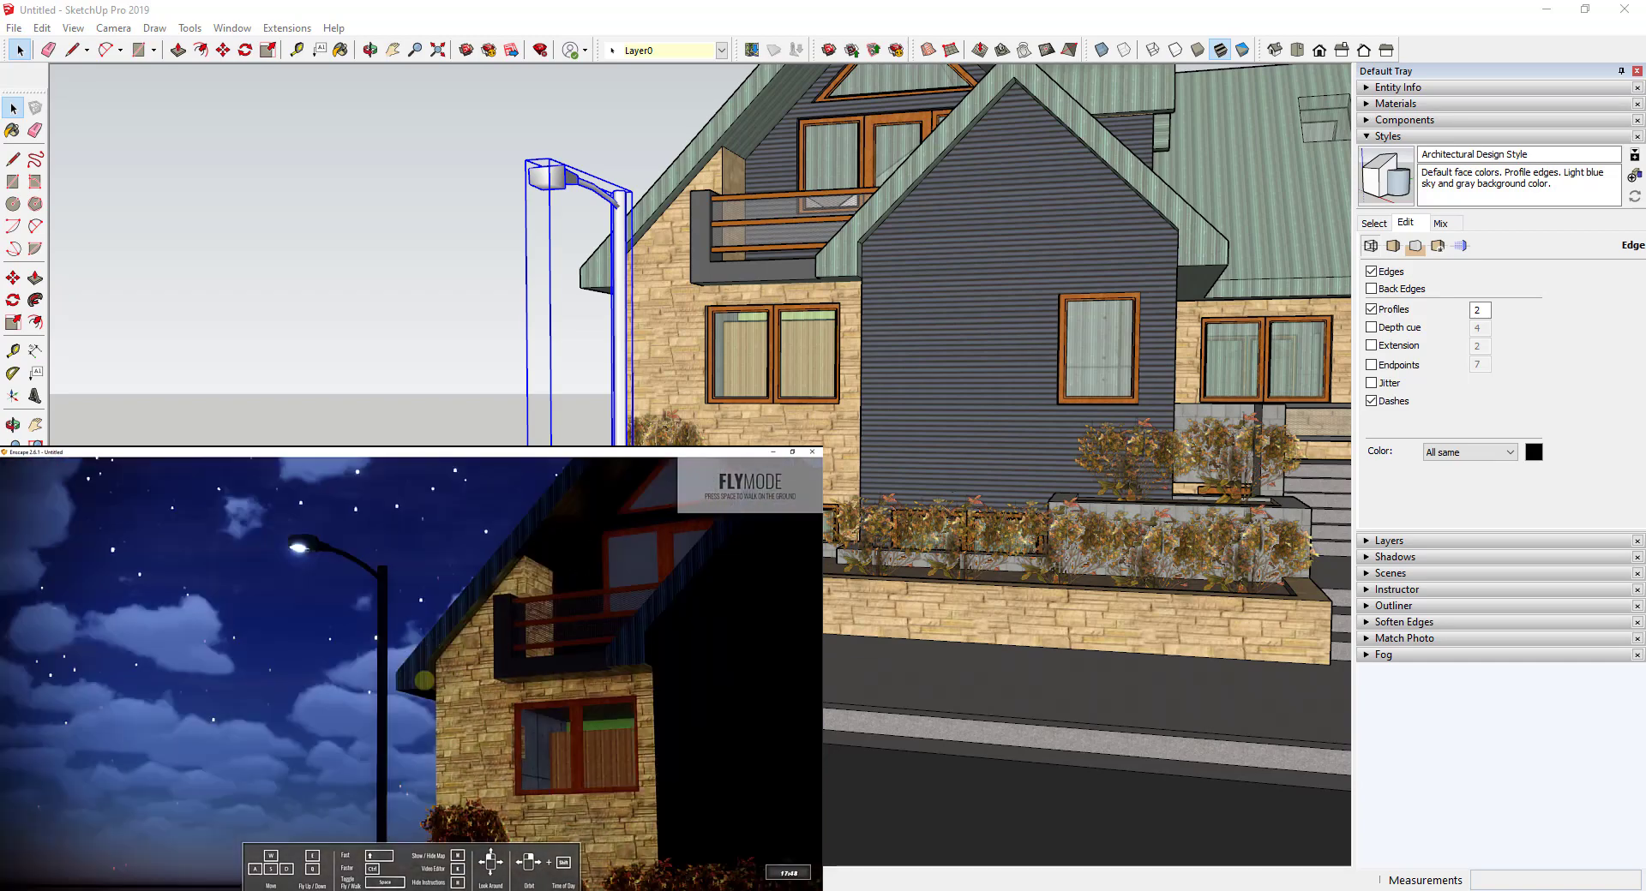
pyautogui.press('w')
pyautogui.moveTo(358, 676); pyautogui.dragTo(358, 675)
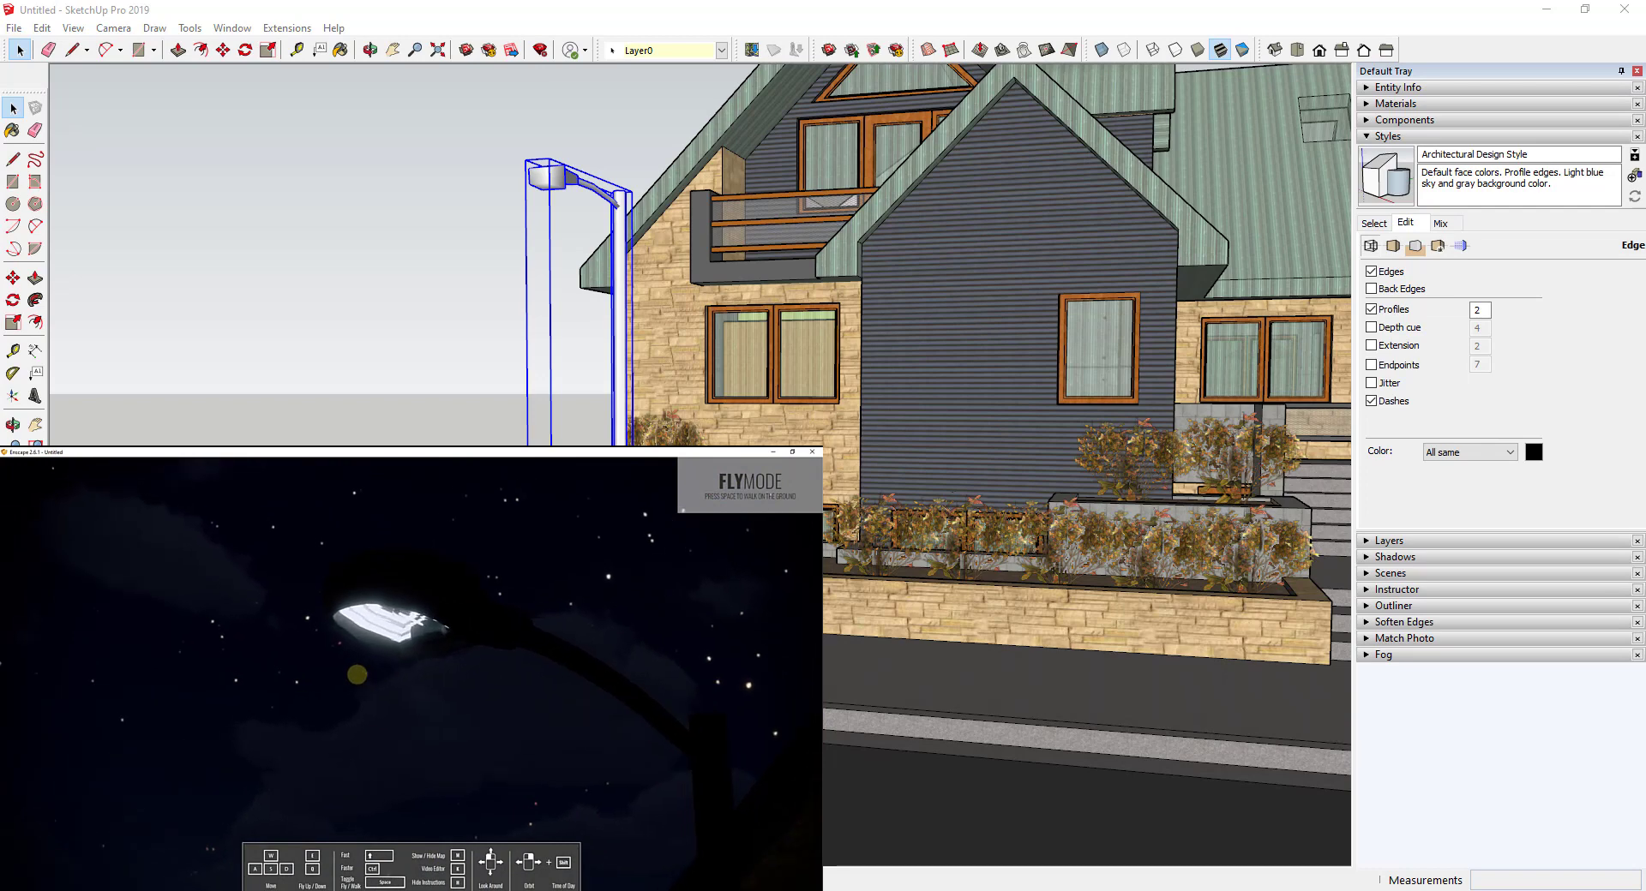
pyautogui.moveTo(359, 675); pyautogui.dragTo(357, 677)
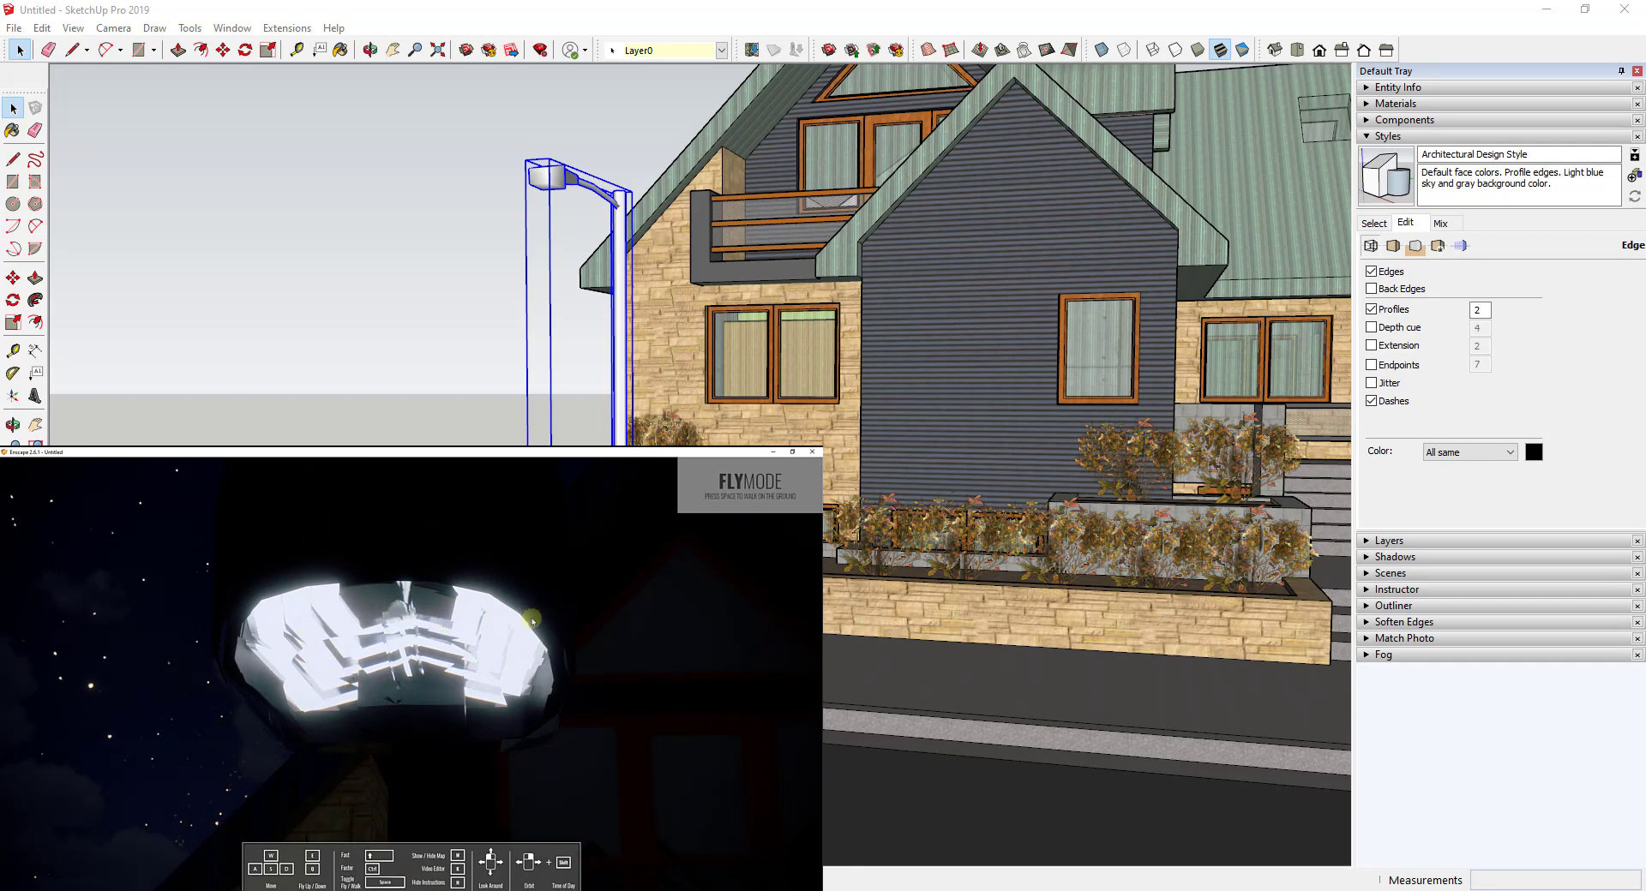
pyautogui.moveTo(499, 740); pyautogui.dragTo(499, 741)
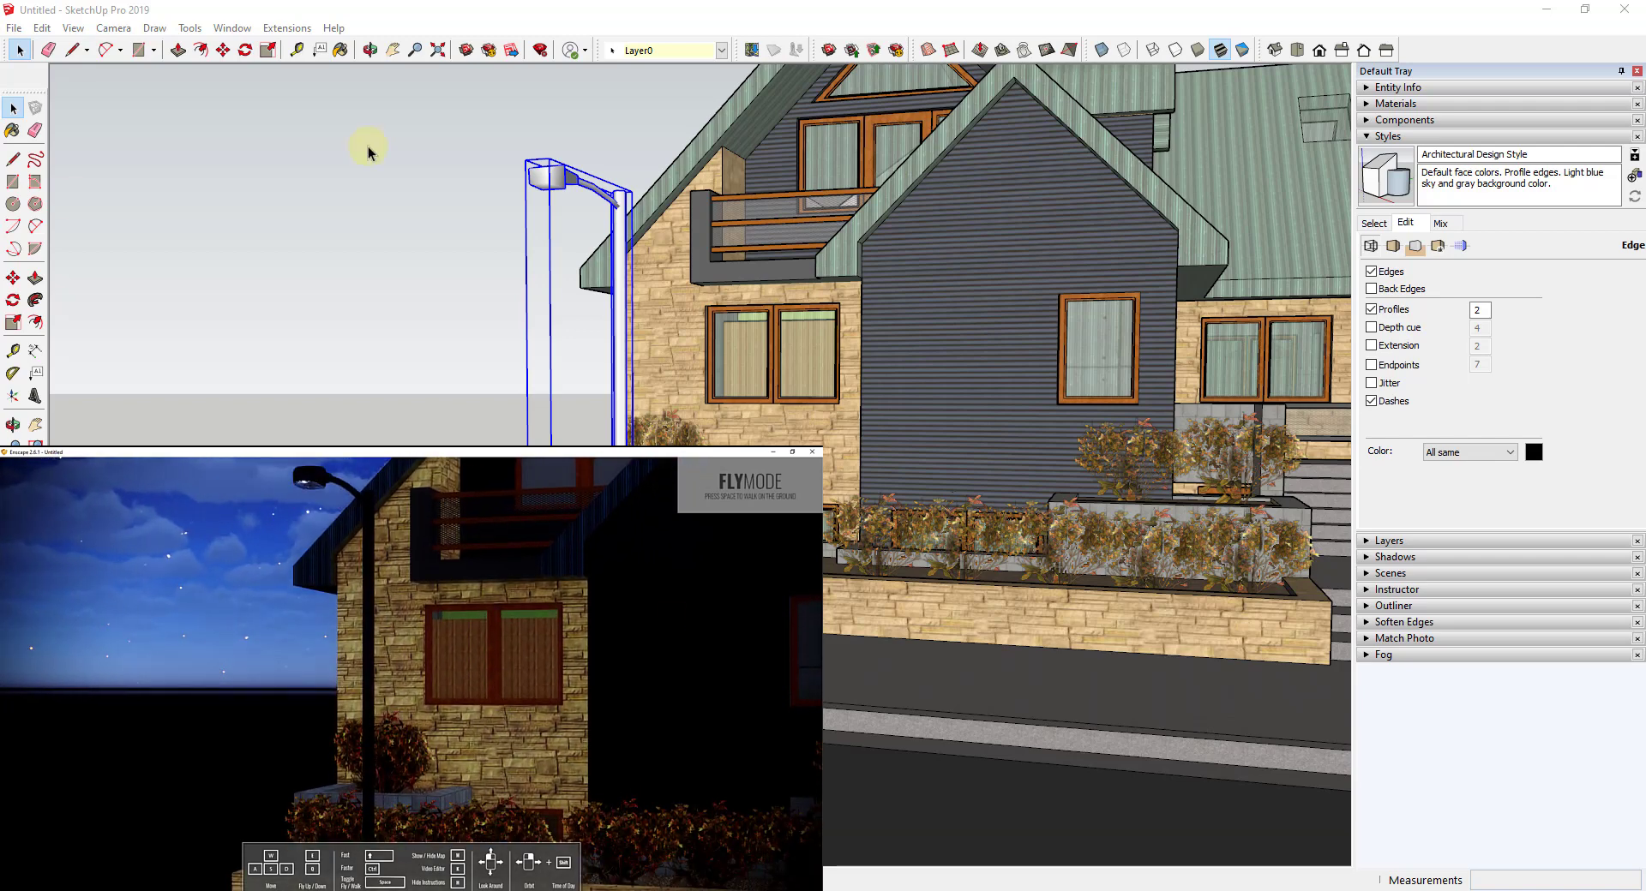
pyautogui.click(439, 144)
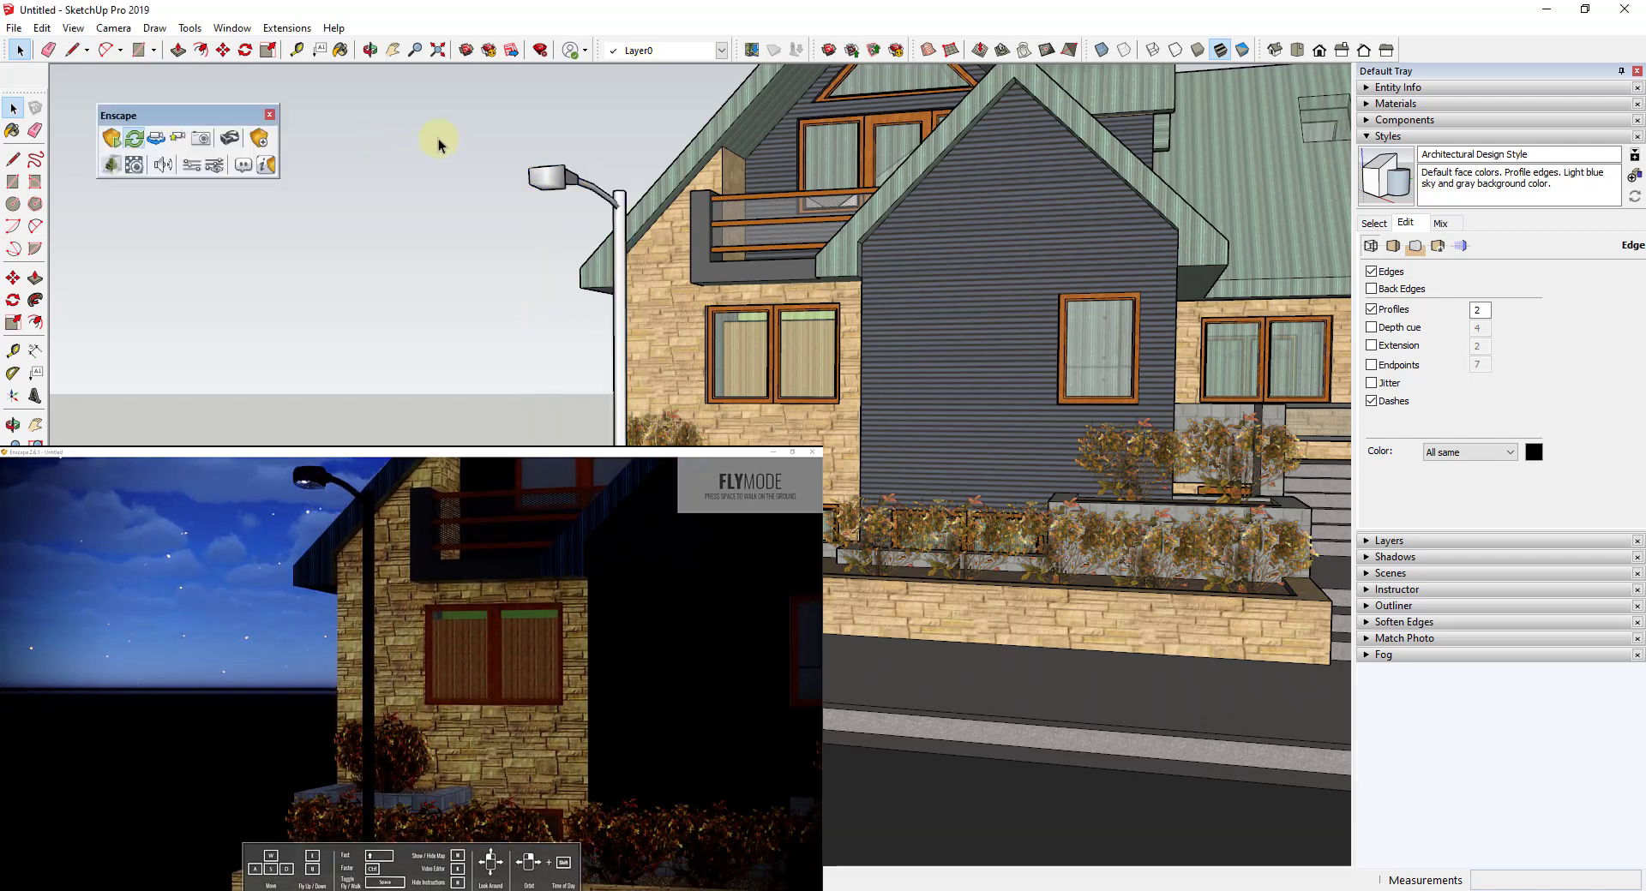
# Step: Lower the Night Sky Brightness in the Enscape Visual Settings to 12% and view the darkened street light from farther away
pyautogui.click(214, 167)
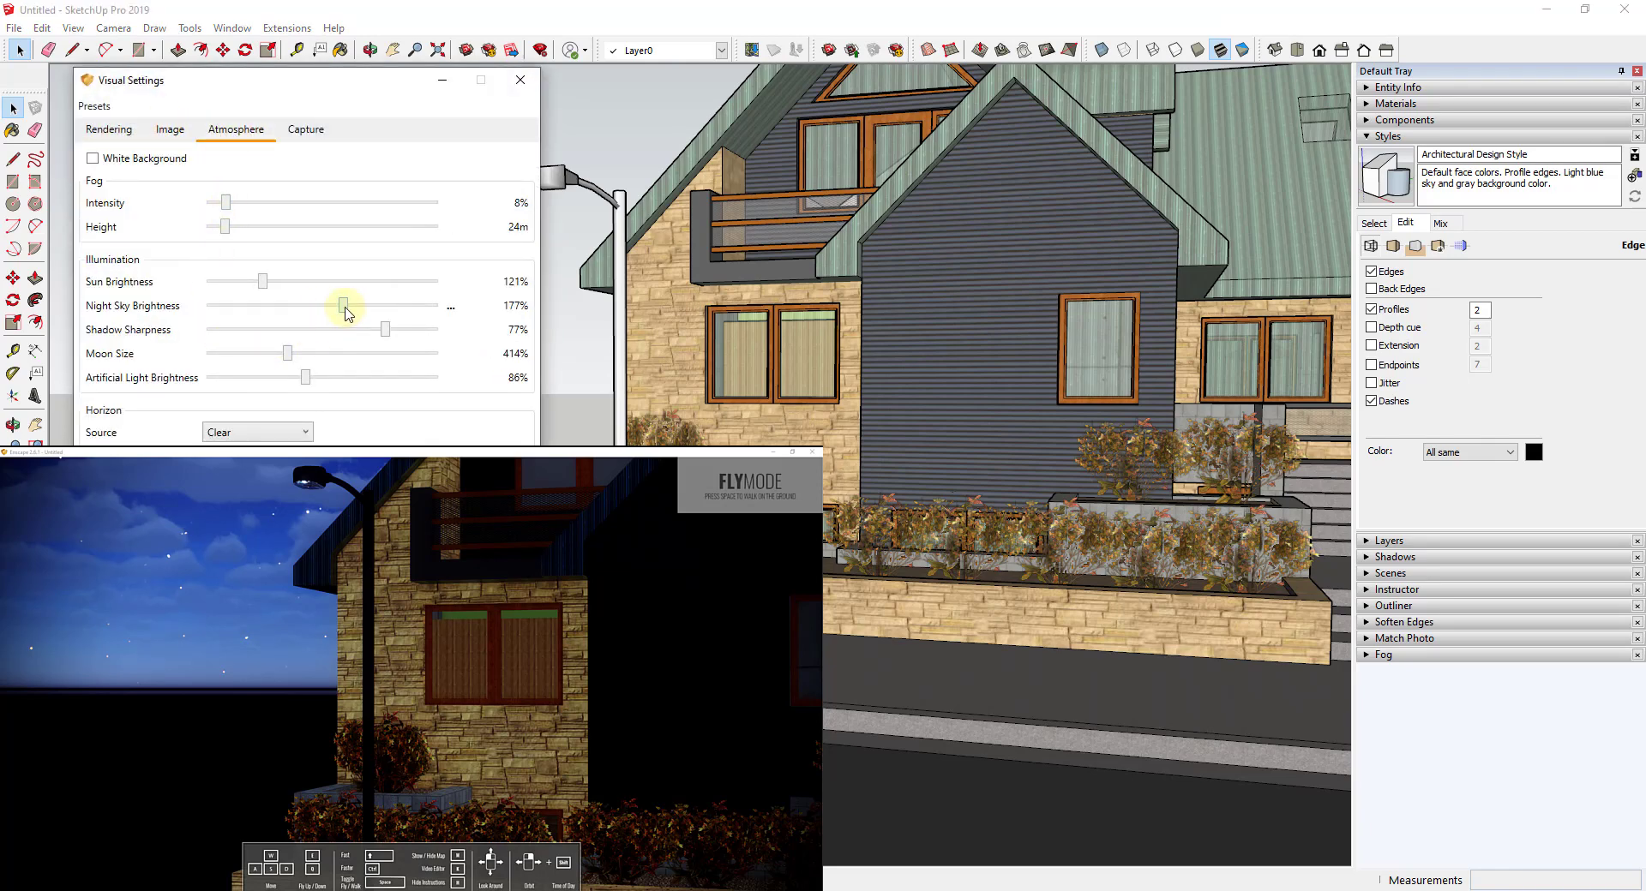
pyautogui.moveTo(346, 313); pyautogui.dragTo(273, 317)
pyautogui.moveTo(557, 686); pyautogui.dragTo(545, 689)
pyautogui.press('q')
pyautogui.press('q')
pyautogui.press('s')
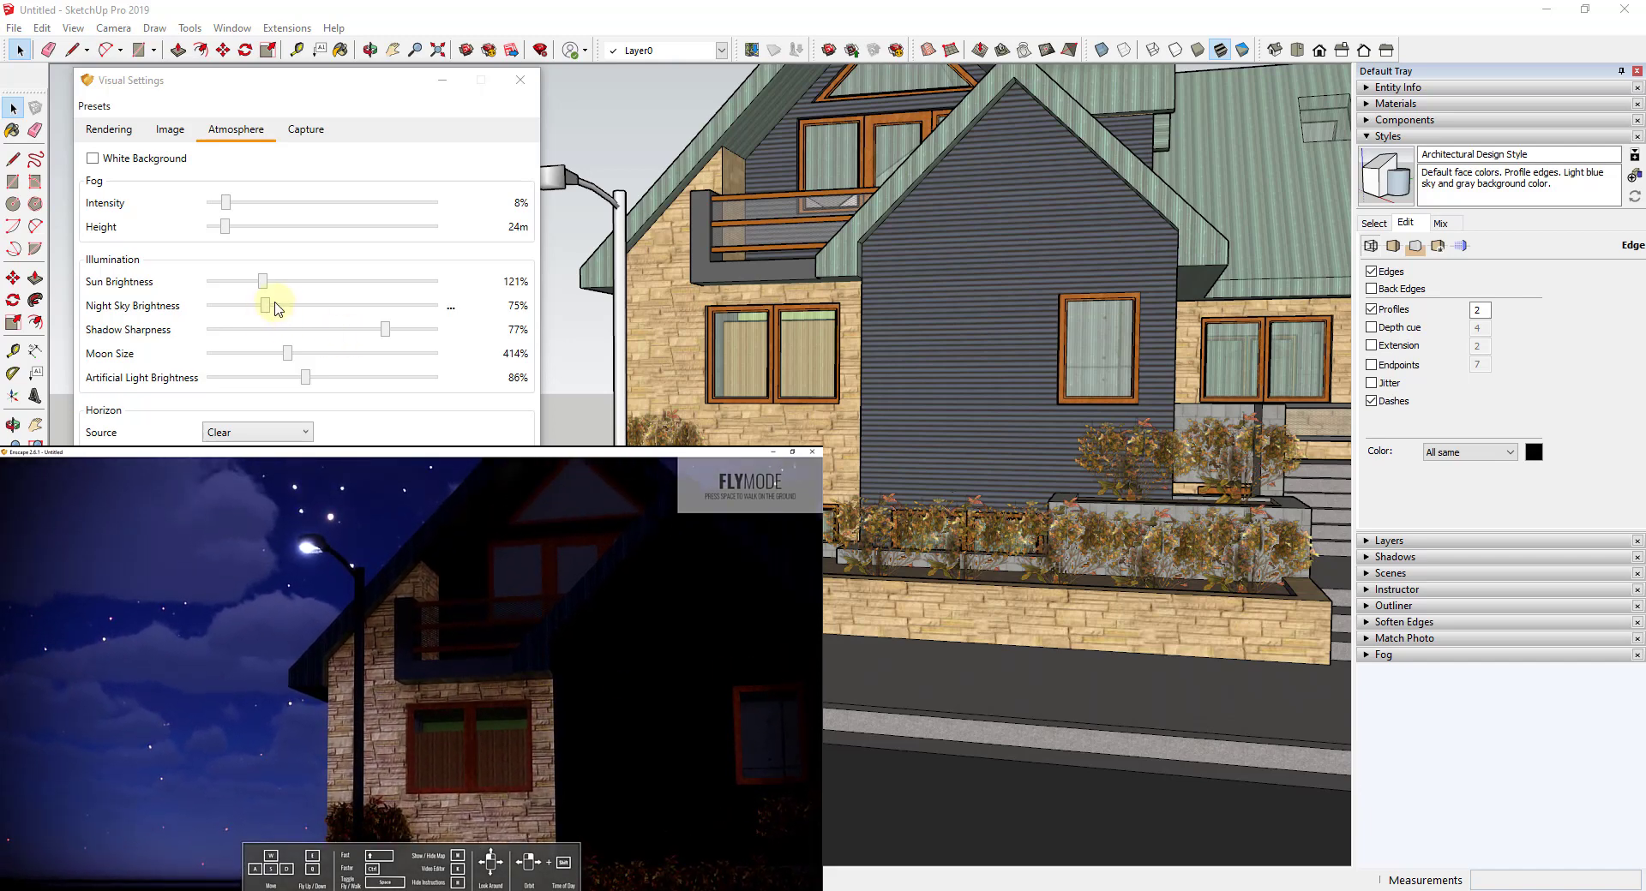
pyautogui.moveTo(266, 306); pyautogui.dragTo(228, 314)
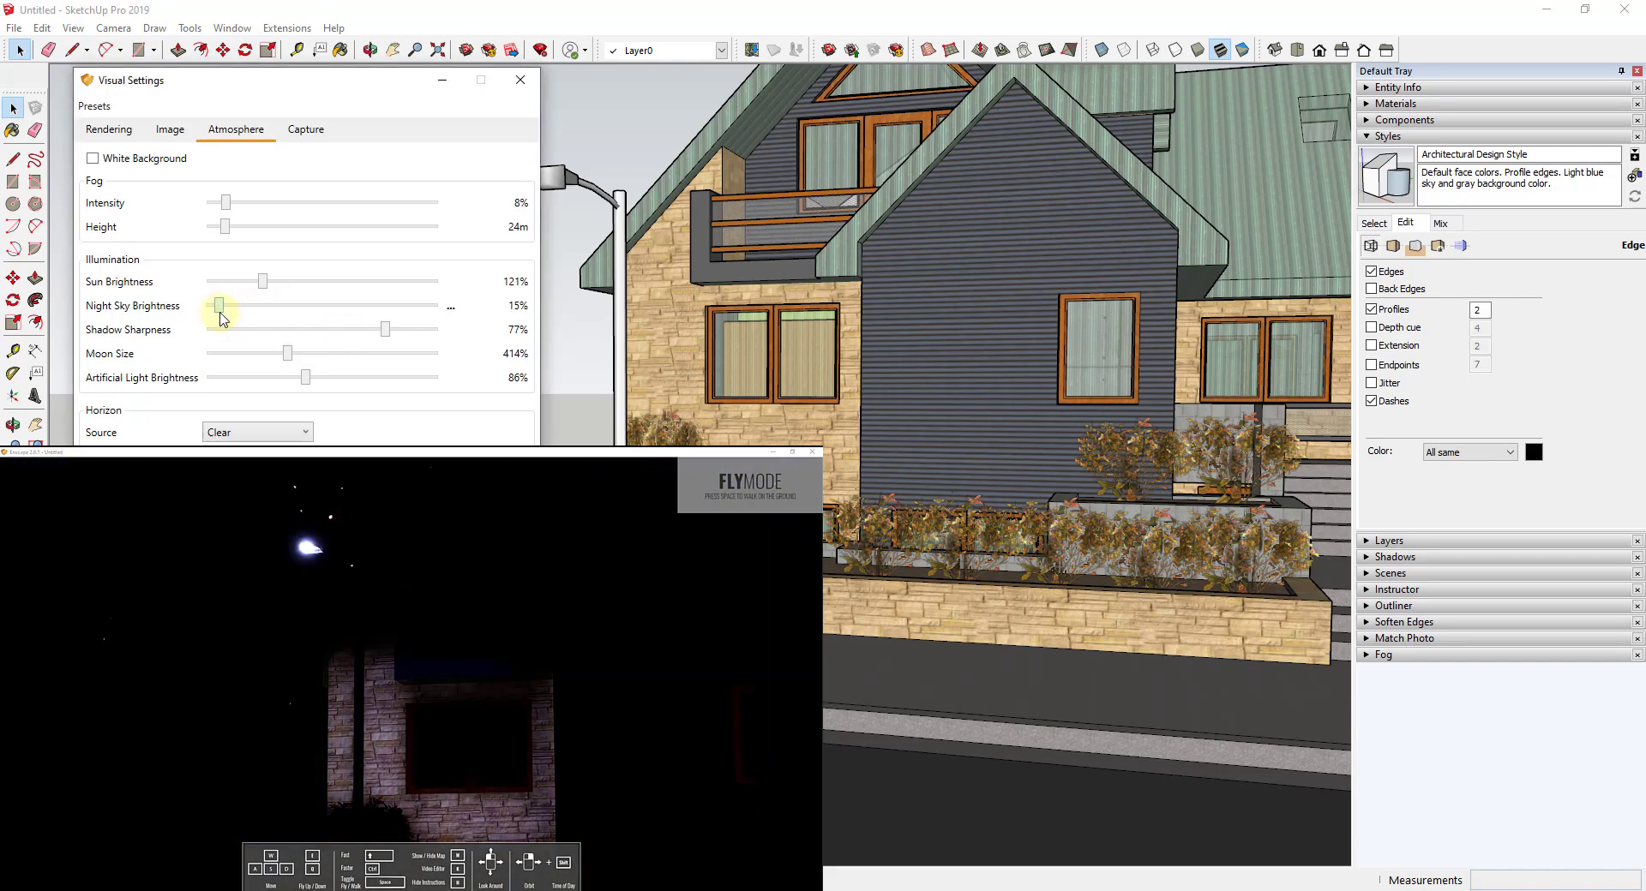
pyautogui.moveTo(601, 677); pyautogui.dragTo(460, 671)
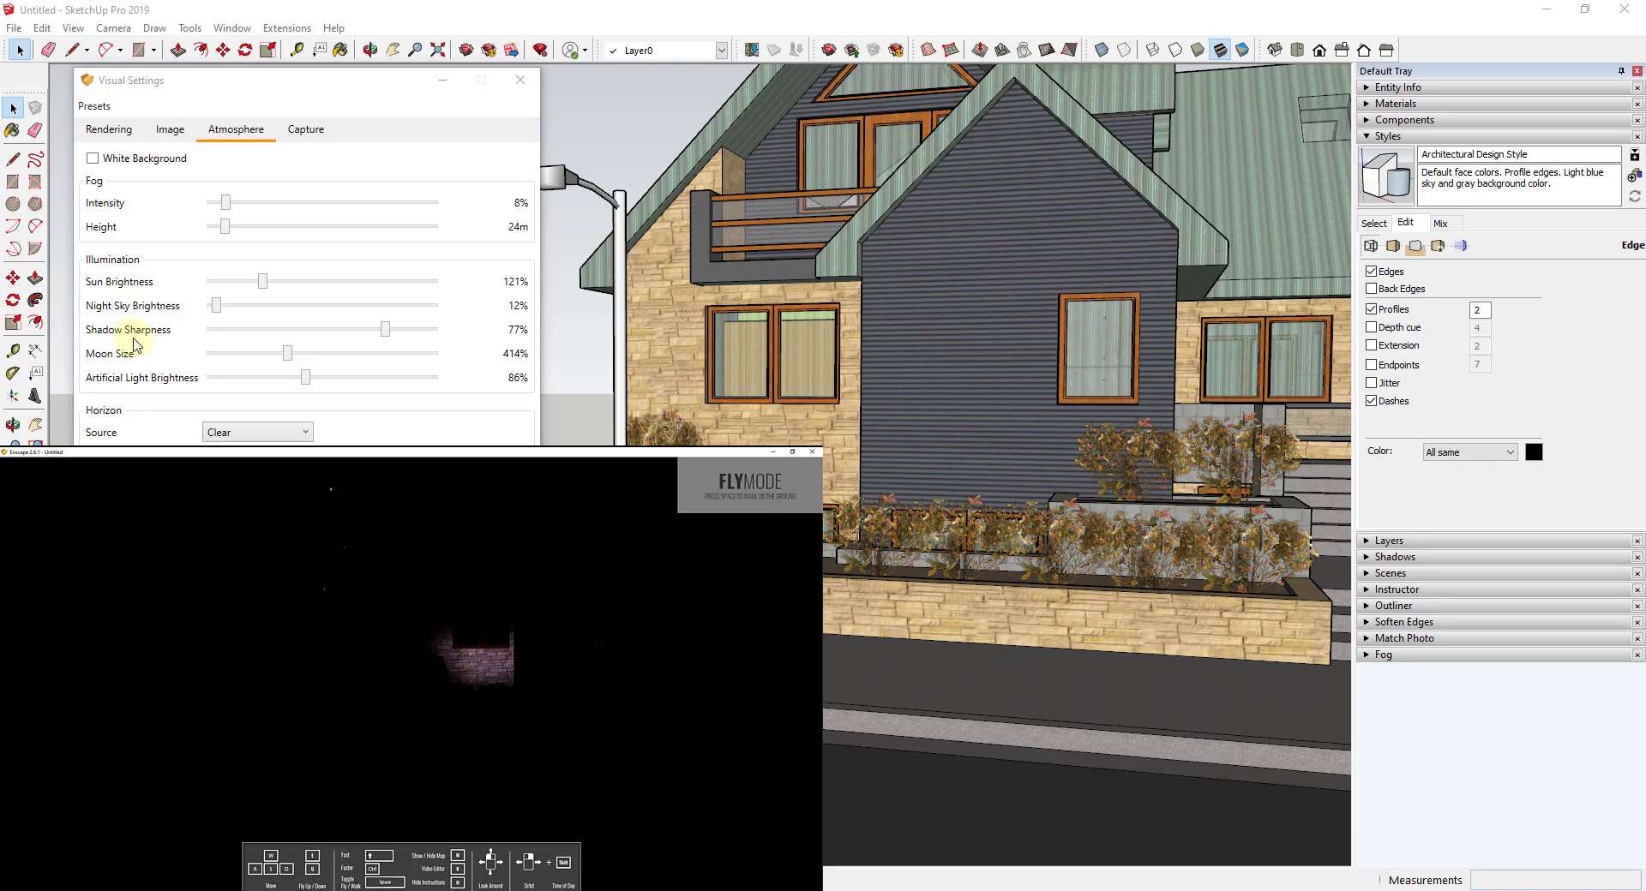
# Step: Add an Enscape sphere light and place it directly beneath the lamp head of the street light
pyautogui.moveTo(270, 81); pyautogui.dragTo(229, 215)
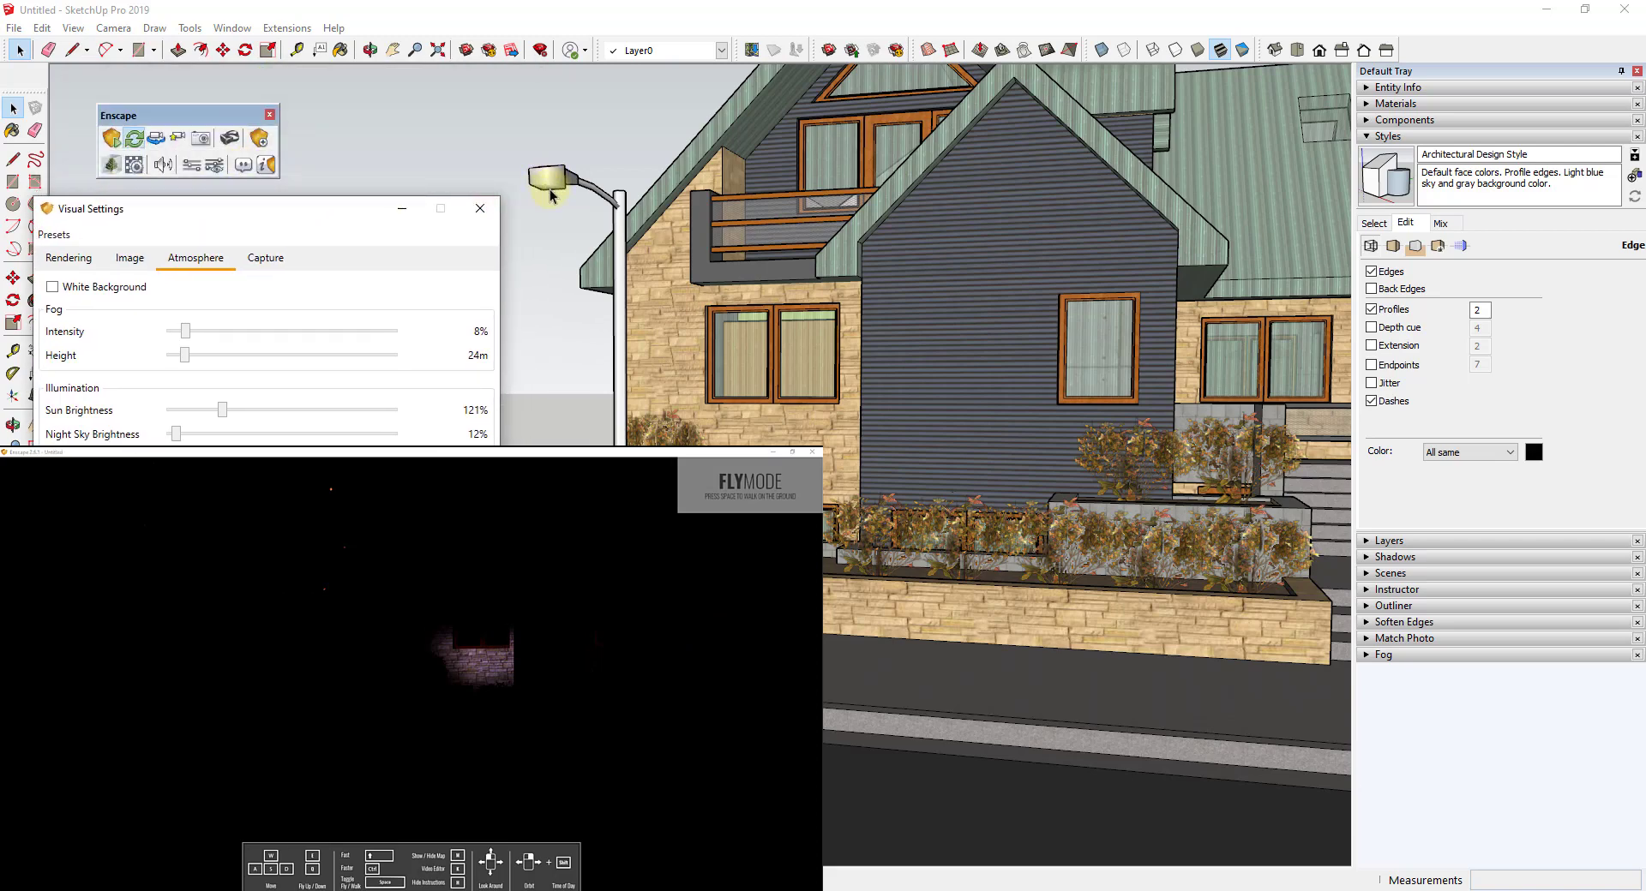
pyautogui.click(259, 140)
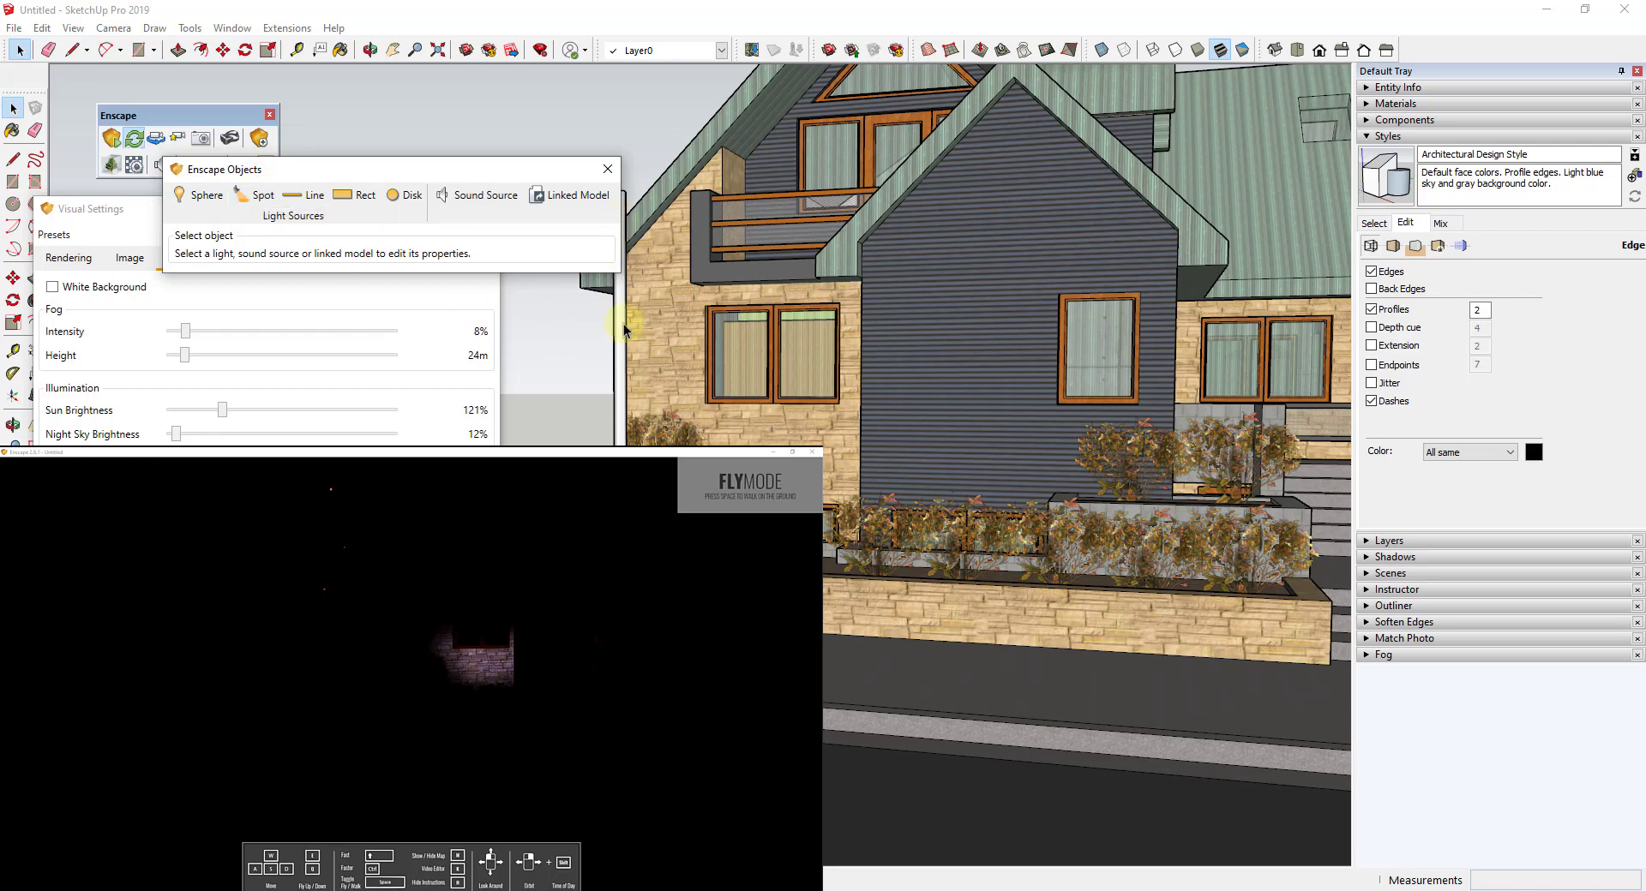
pyautogui.click(208, 196)
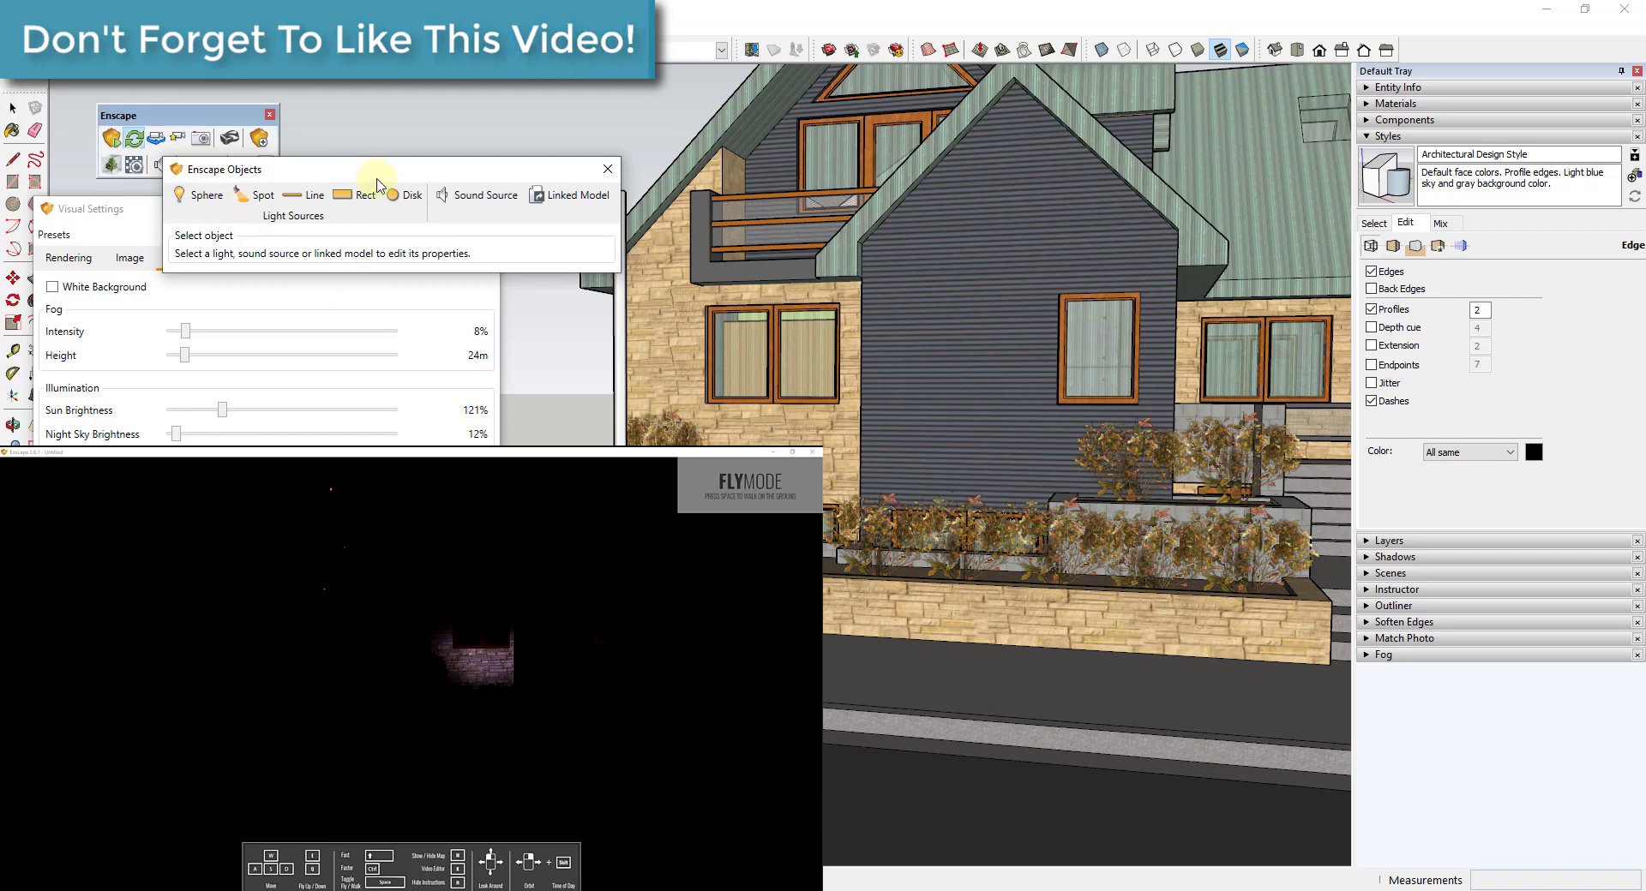
pyautogui.moveTo(377, 181); pyautogui.dragTo(290, 290)
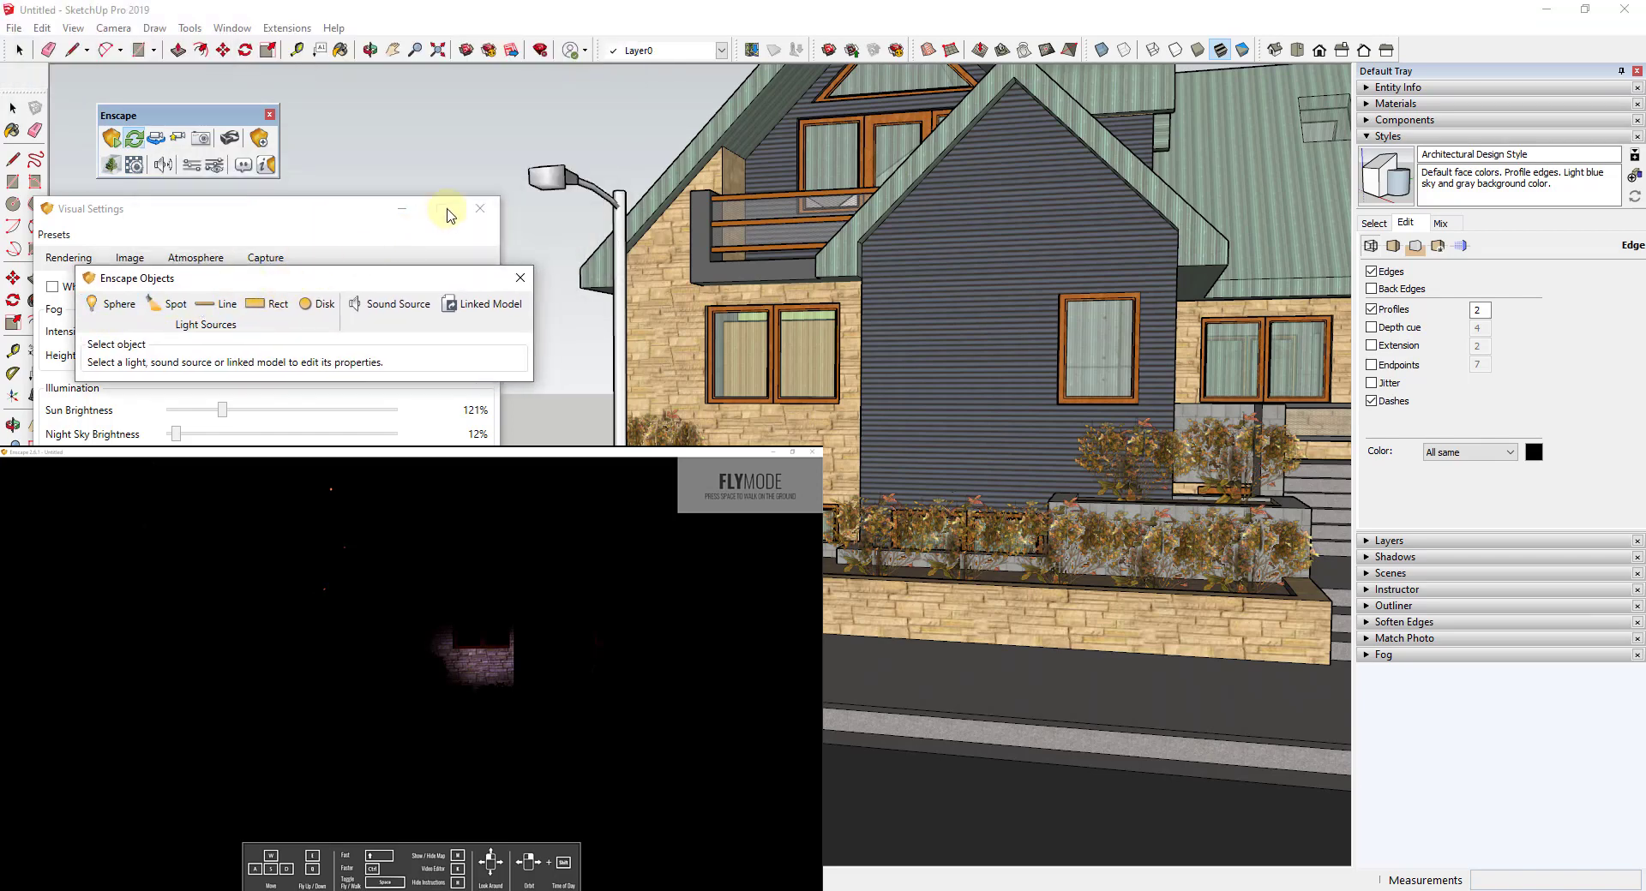
pyautogui.scroll(10, 548, 190)
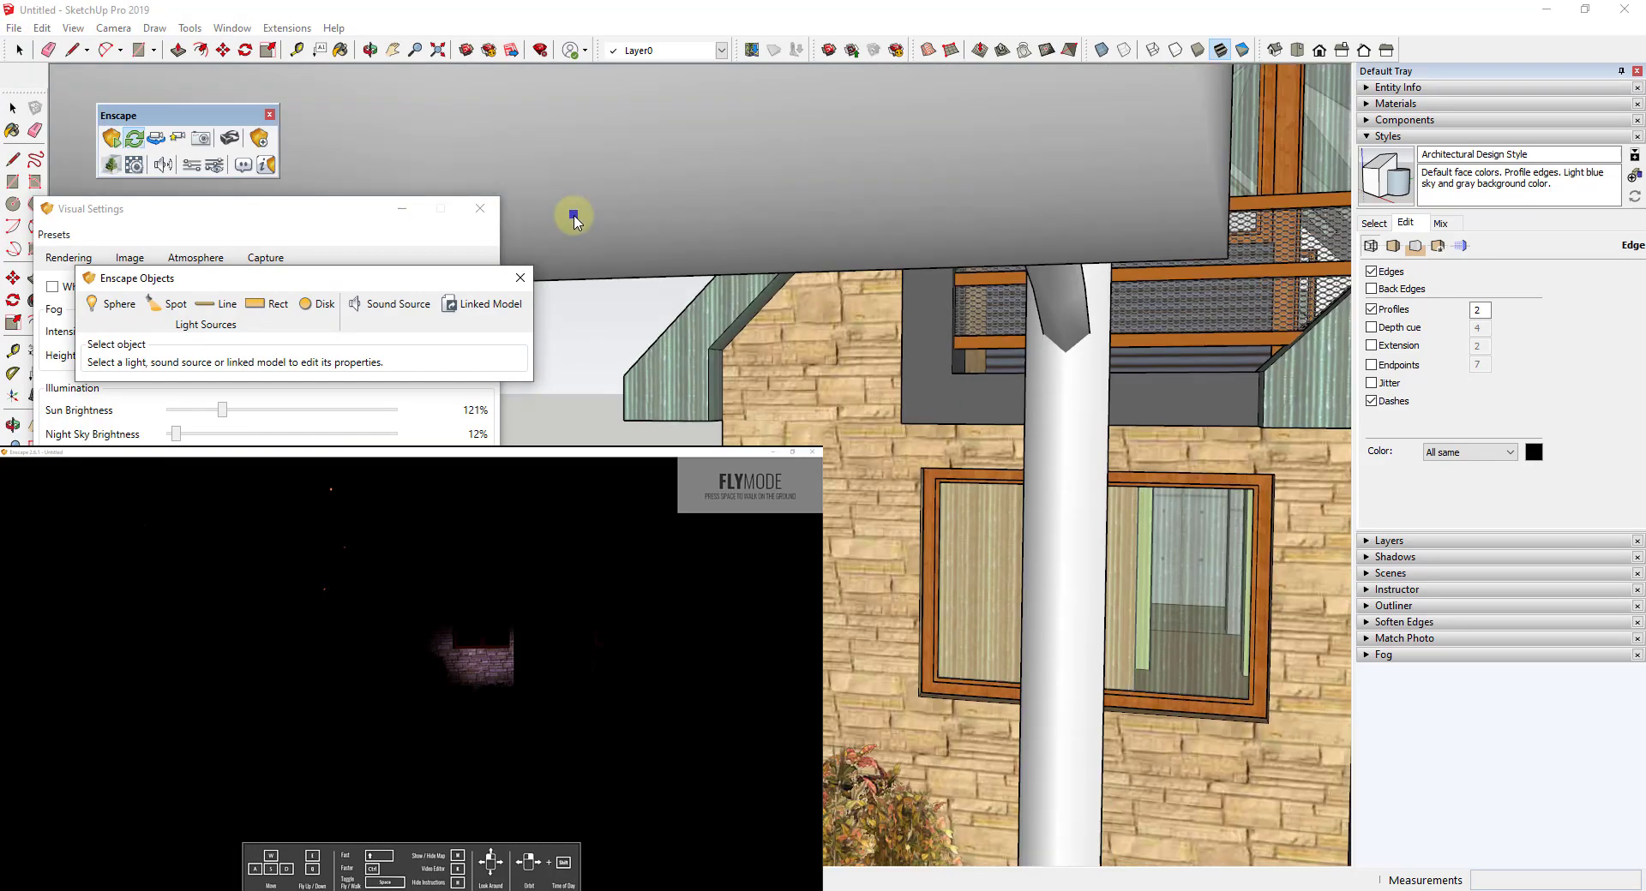
pyautogui.scroll(-10, 634, 180)
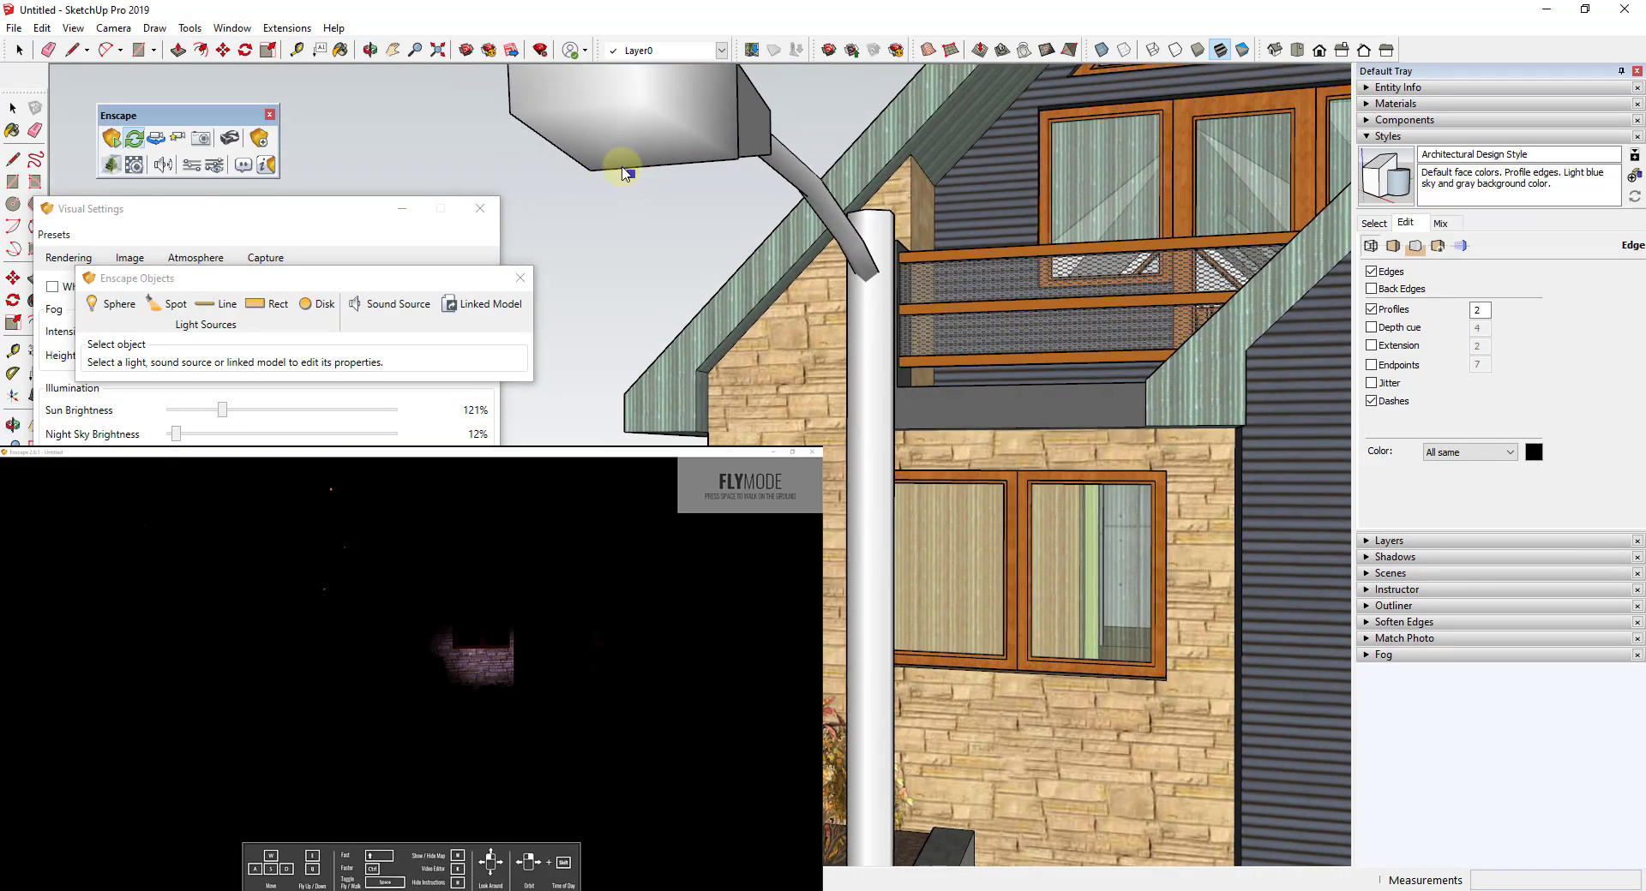
pyautogui.click(623, 139)
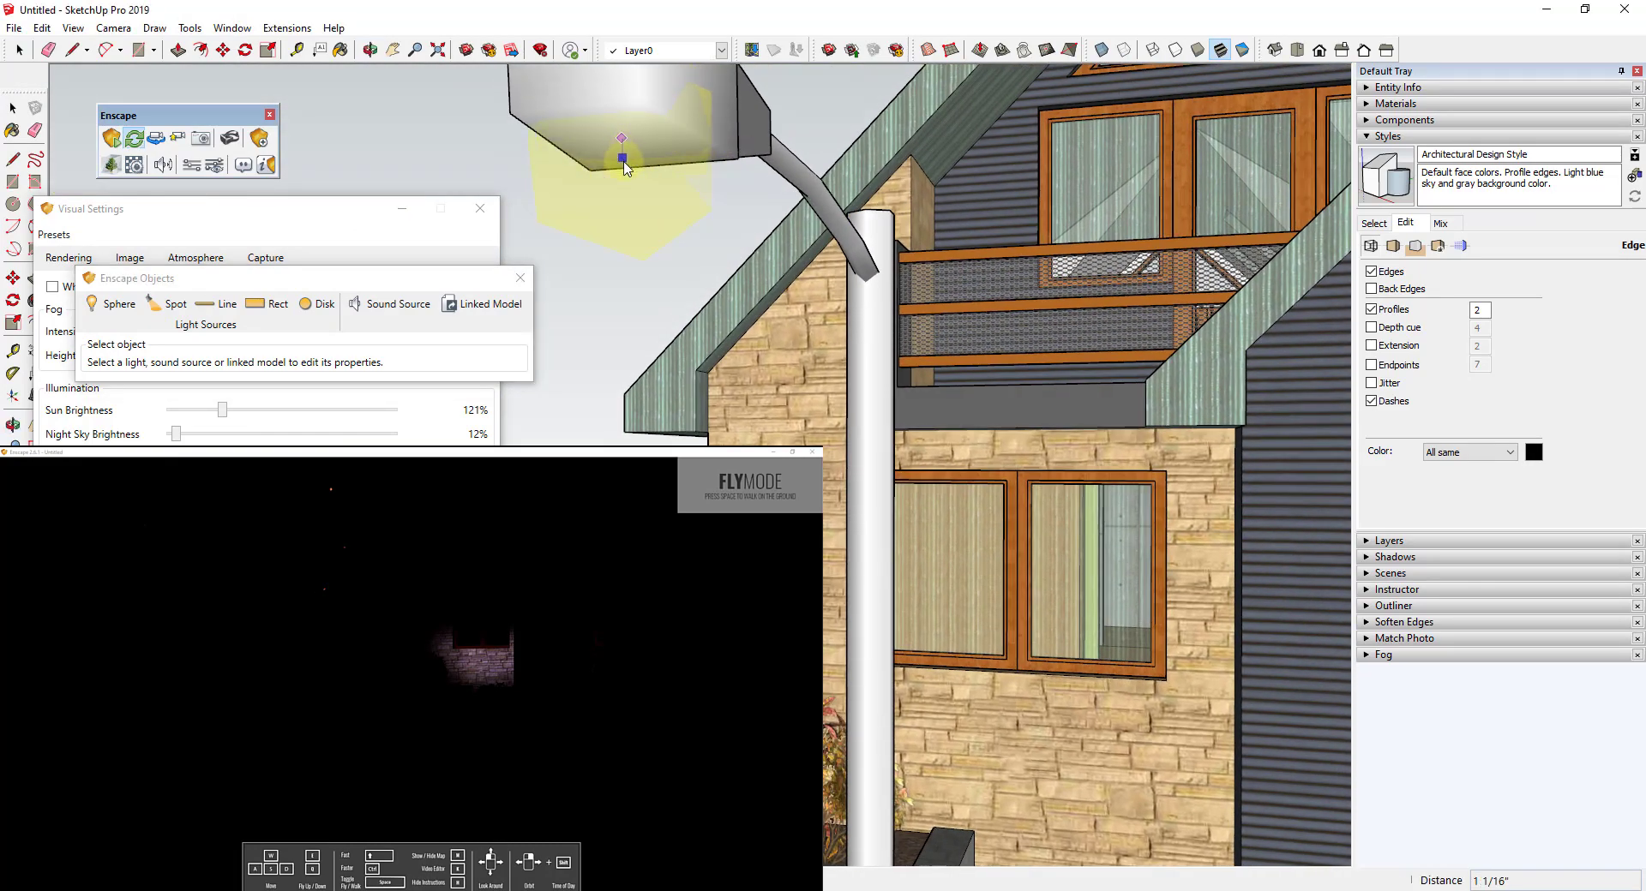
pyautogui.click(622, 213)
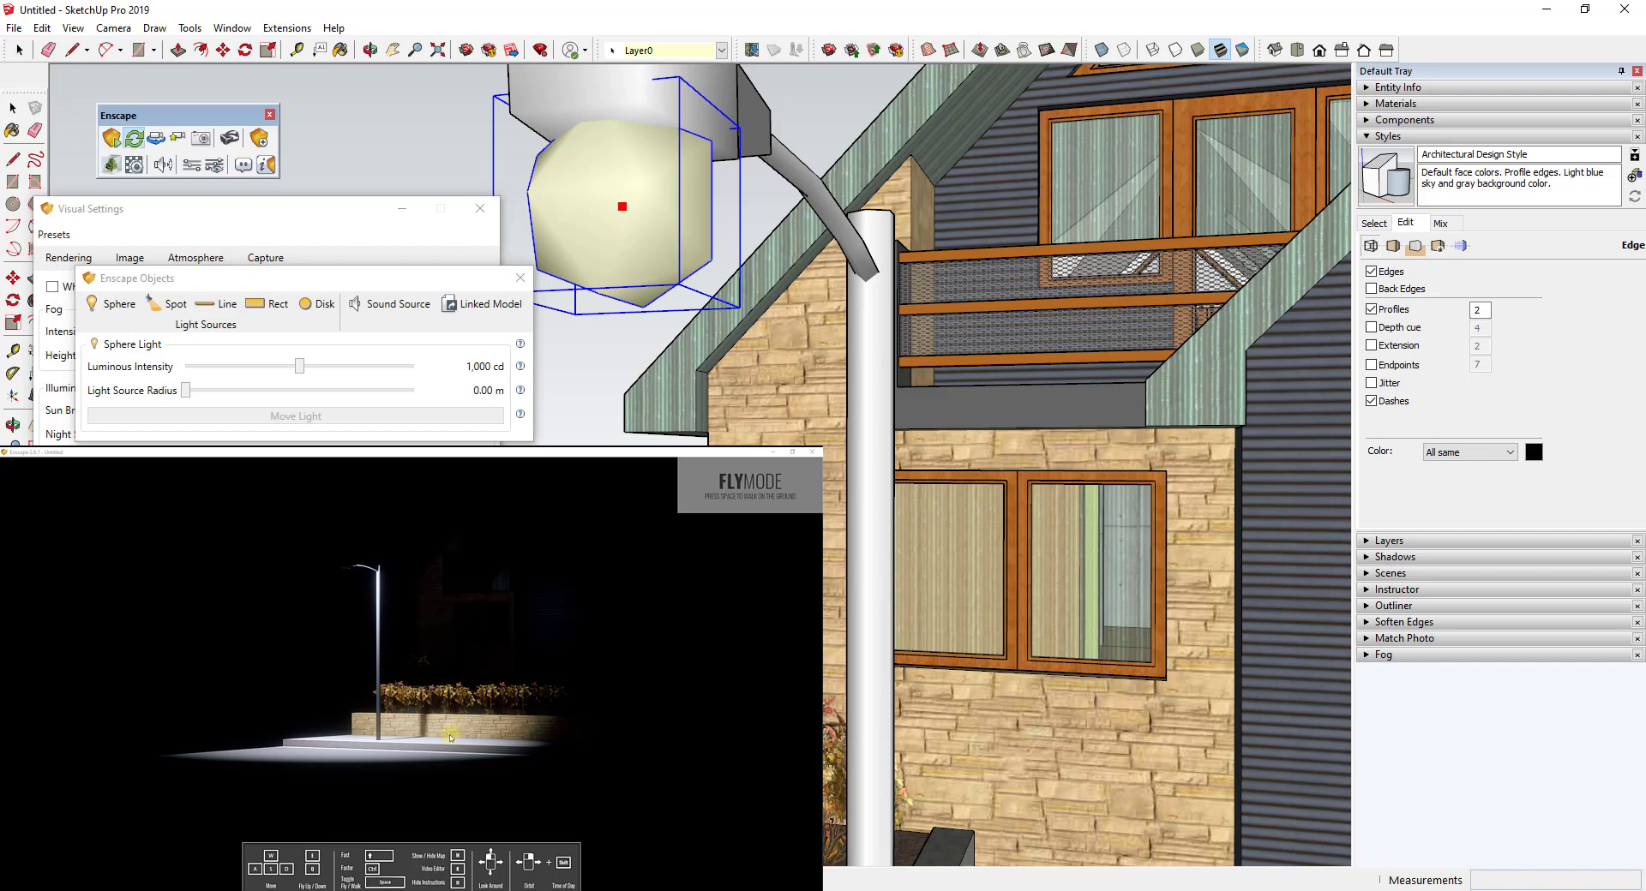
# Step: Set the sphere light's source radius to 0.47 m and its luminous intensity to about 1,169 cd
pyautogui.moveTo(449, 739); pyautogui.dragTo(448, 740)
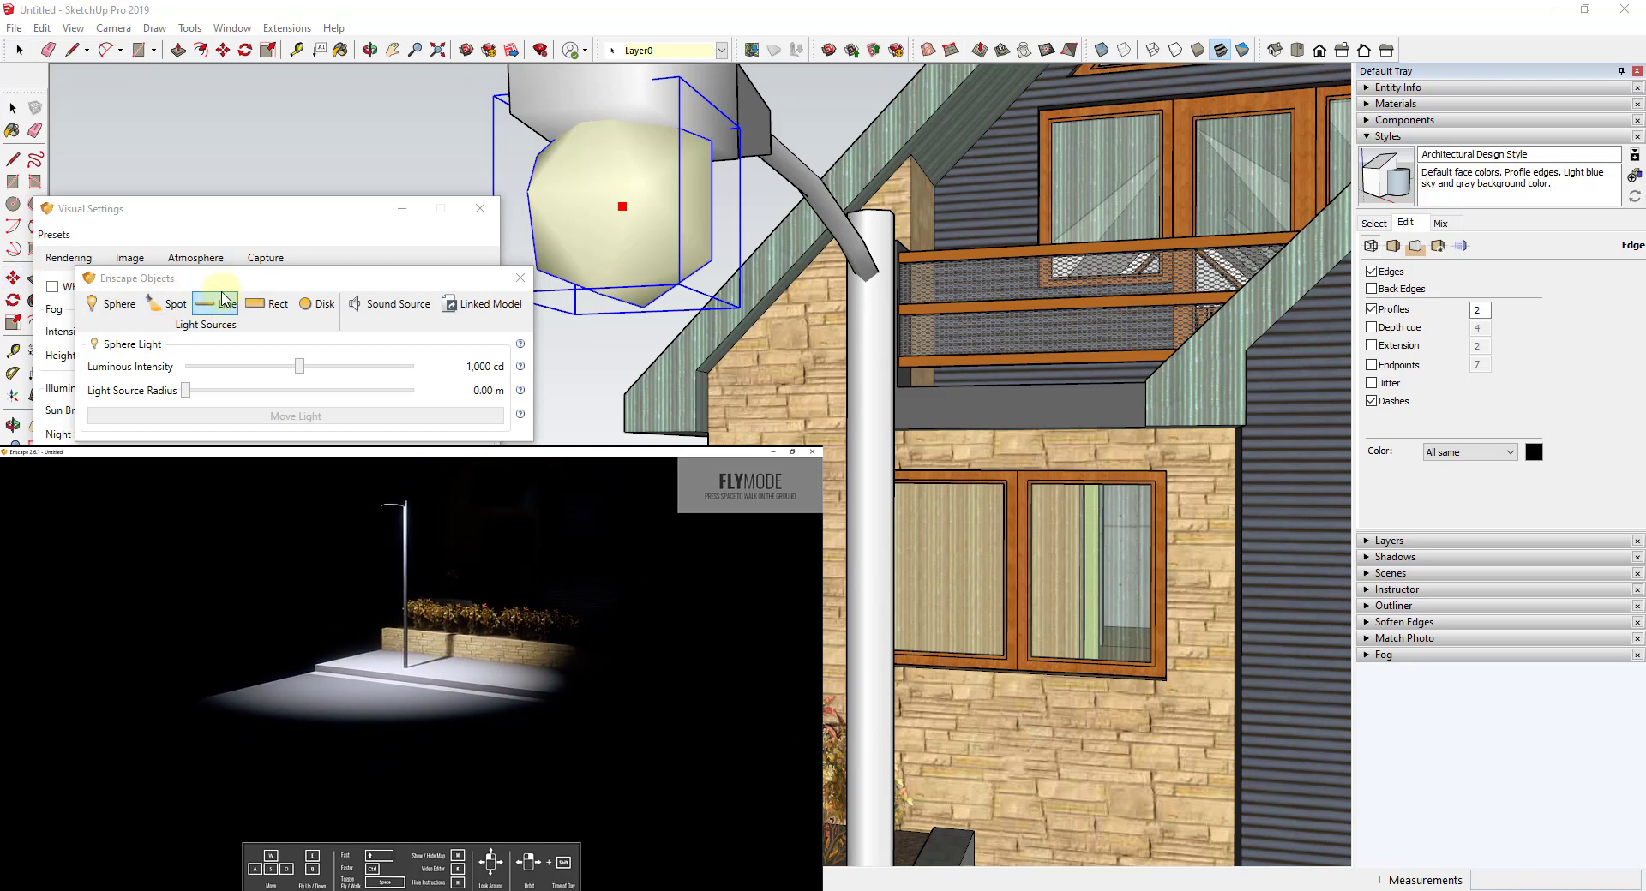
pyautogui.moveTo(186, 391); pyautogui.dragTo(302, 375)
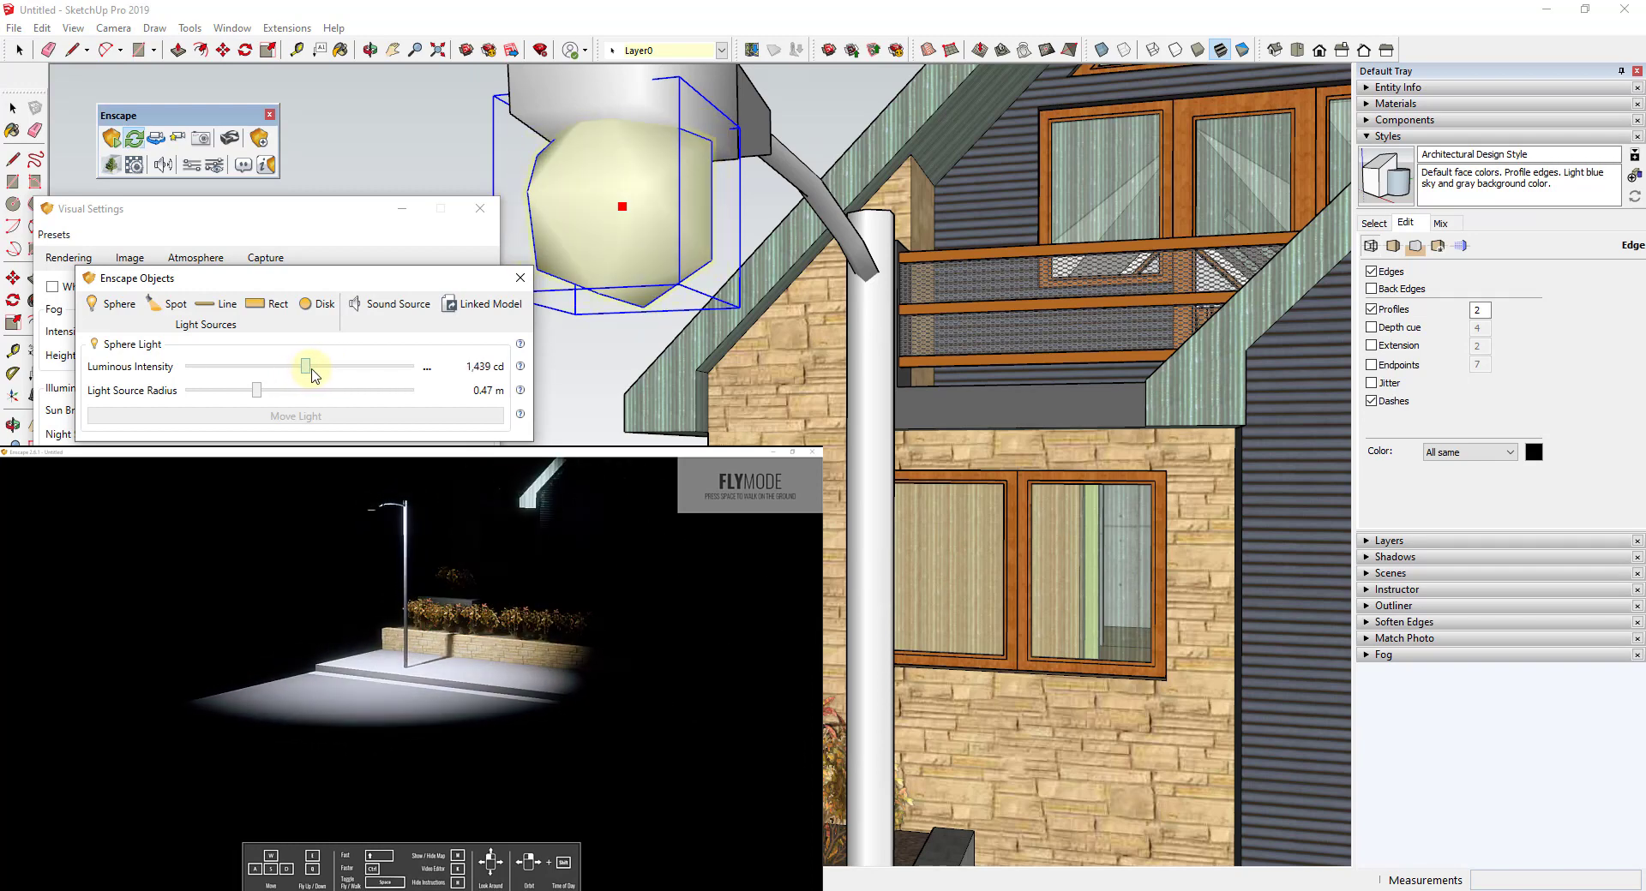
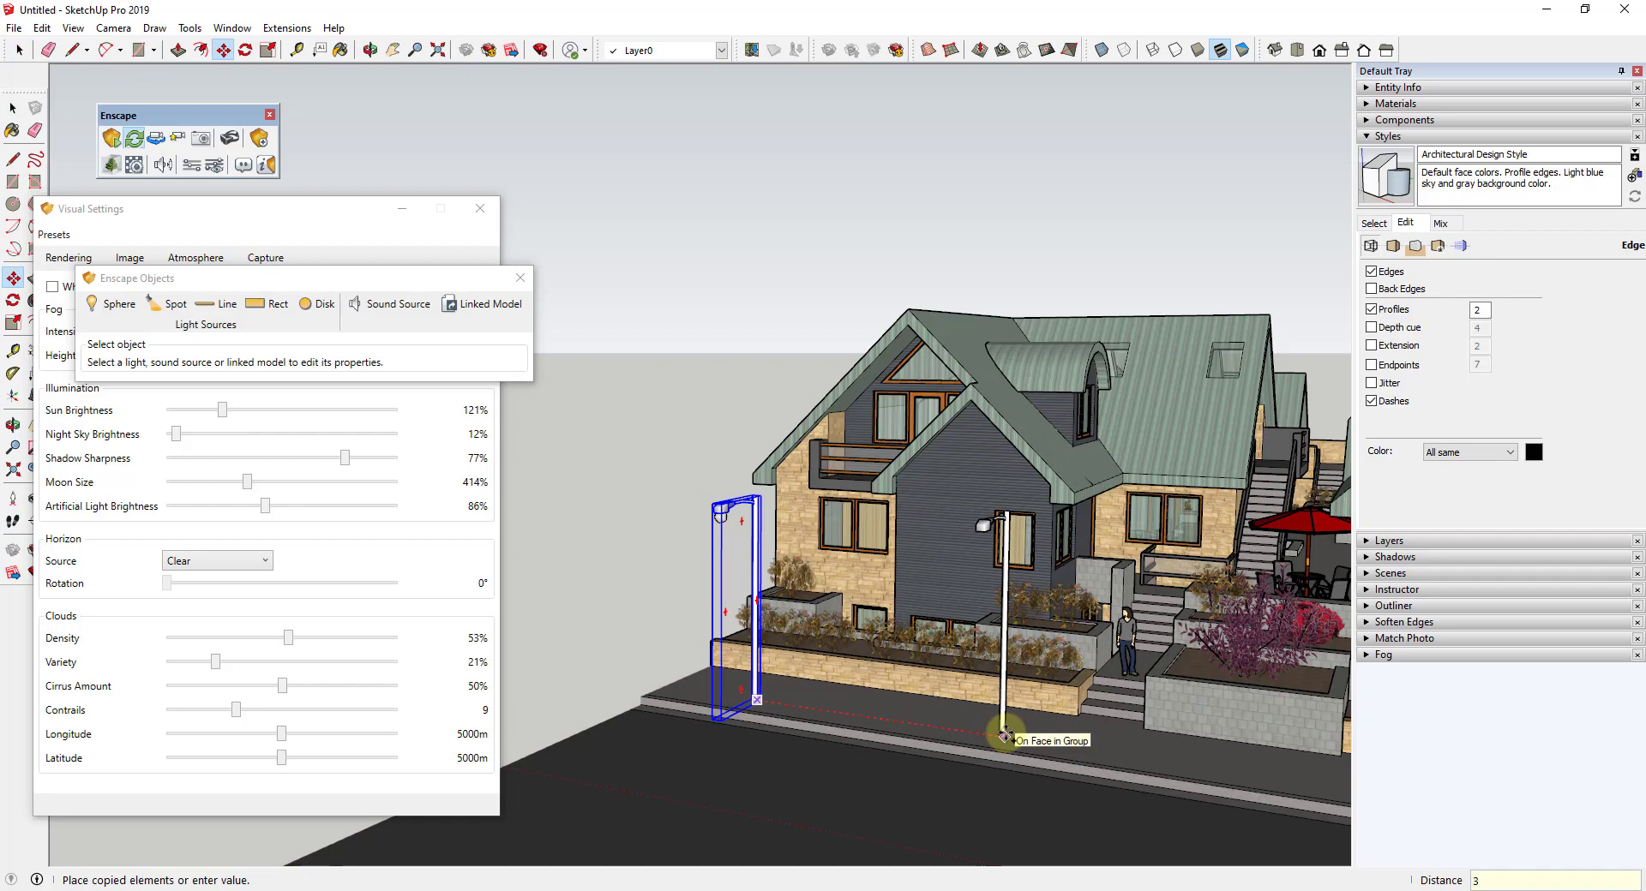
# Step: Place a copy of the street light along the sidewalk, near the entrance steps
pyautogui.press('Return')
pyautogui.press('space')
# Step: Add an Enscape spot light just below the copied street light's lamp head and aim it down at the road
pyautogui.moveTo(1004, 735); pyautogui.dragTo(1037, 617, button='middle')
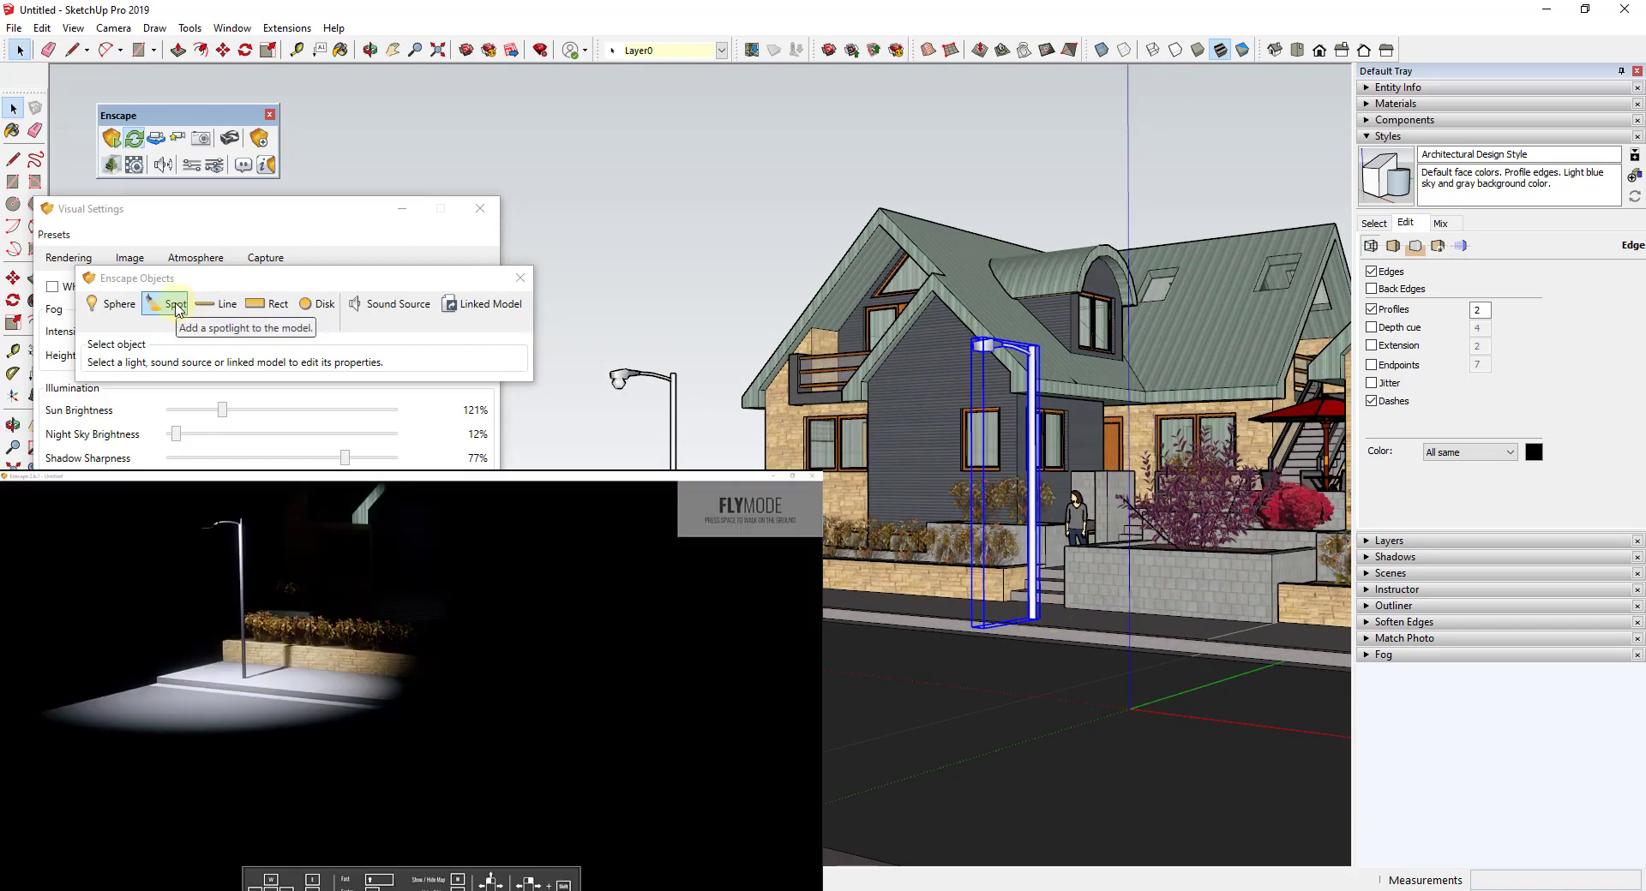
pyautogui.scroll(4, 1004, 358)
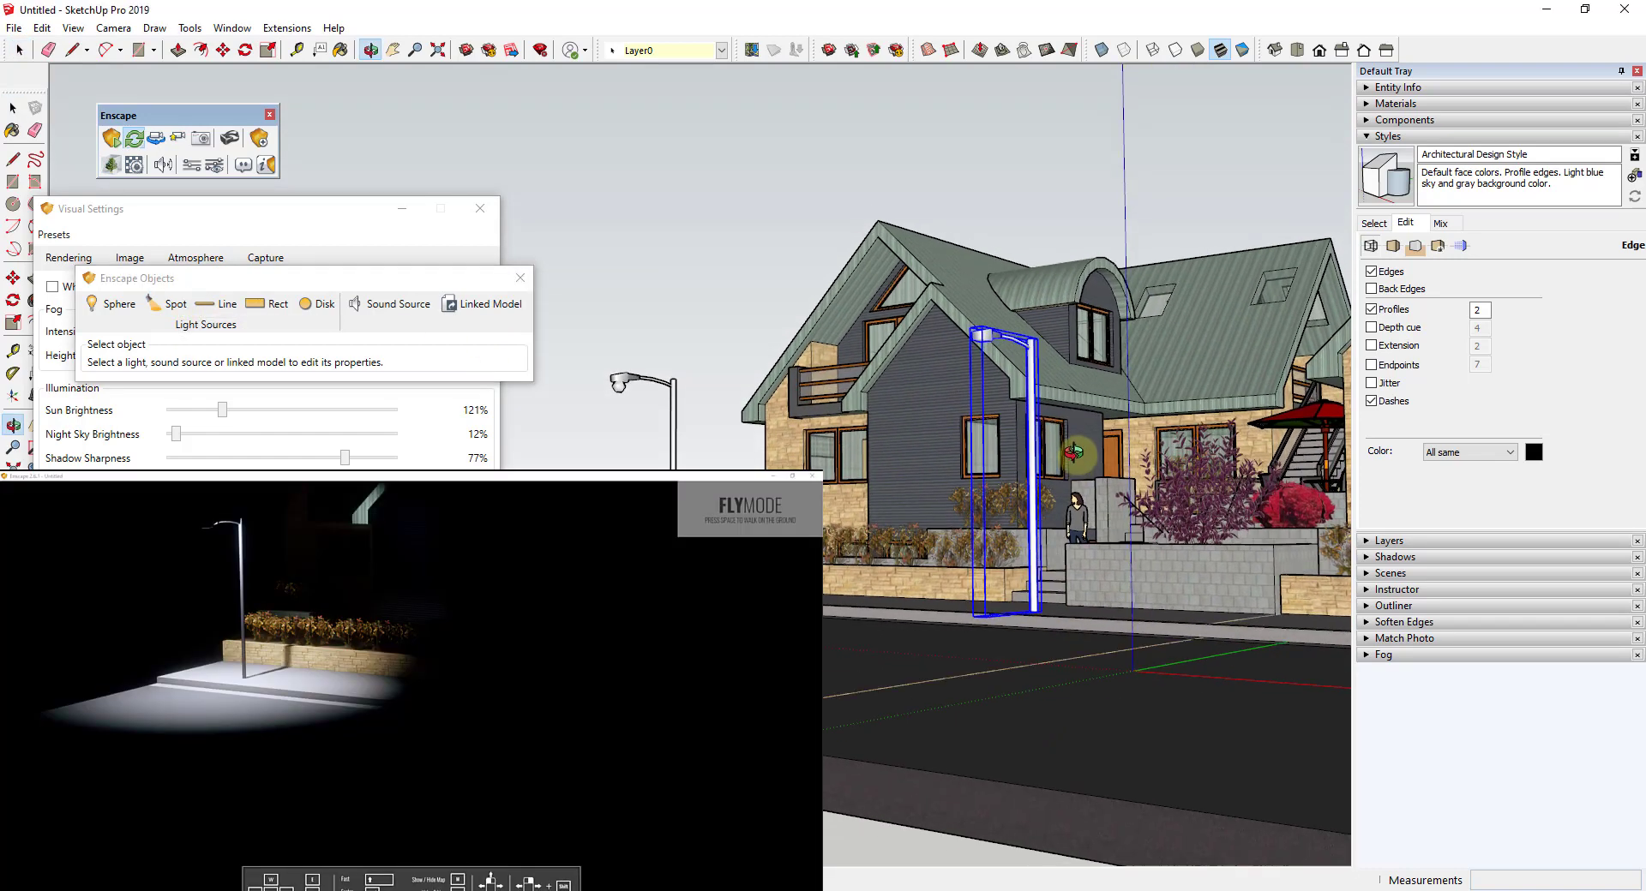
pyautogui.scroll(4, 1004, 358)
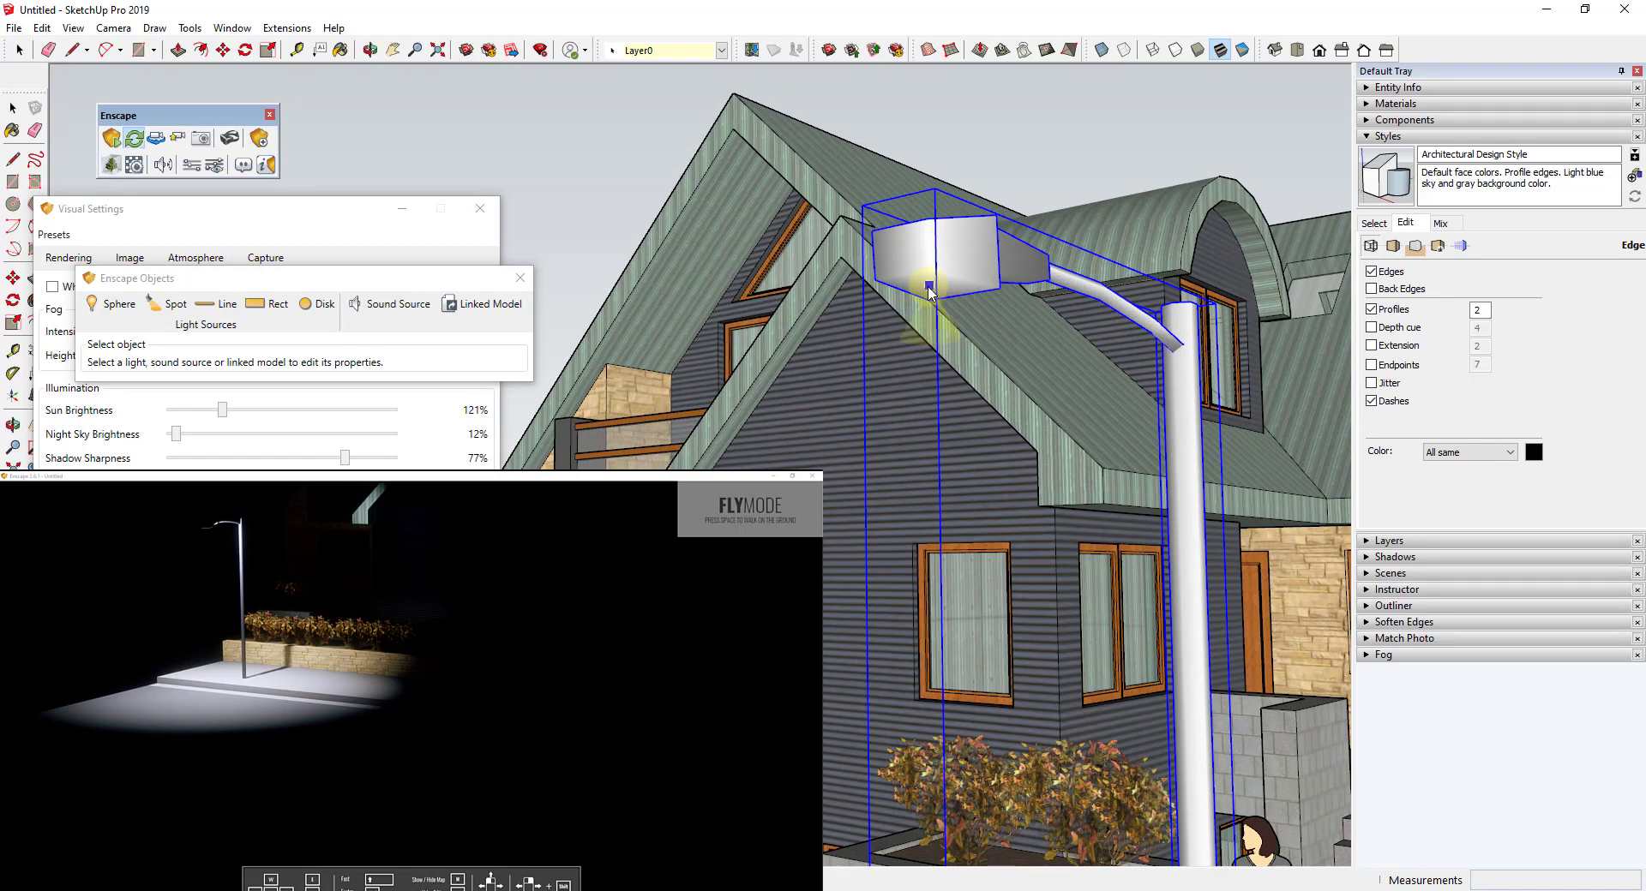
pyautogui.click(929, 290)
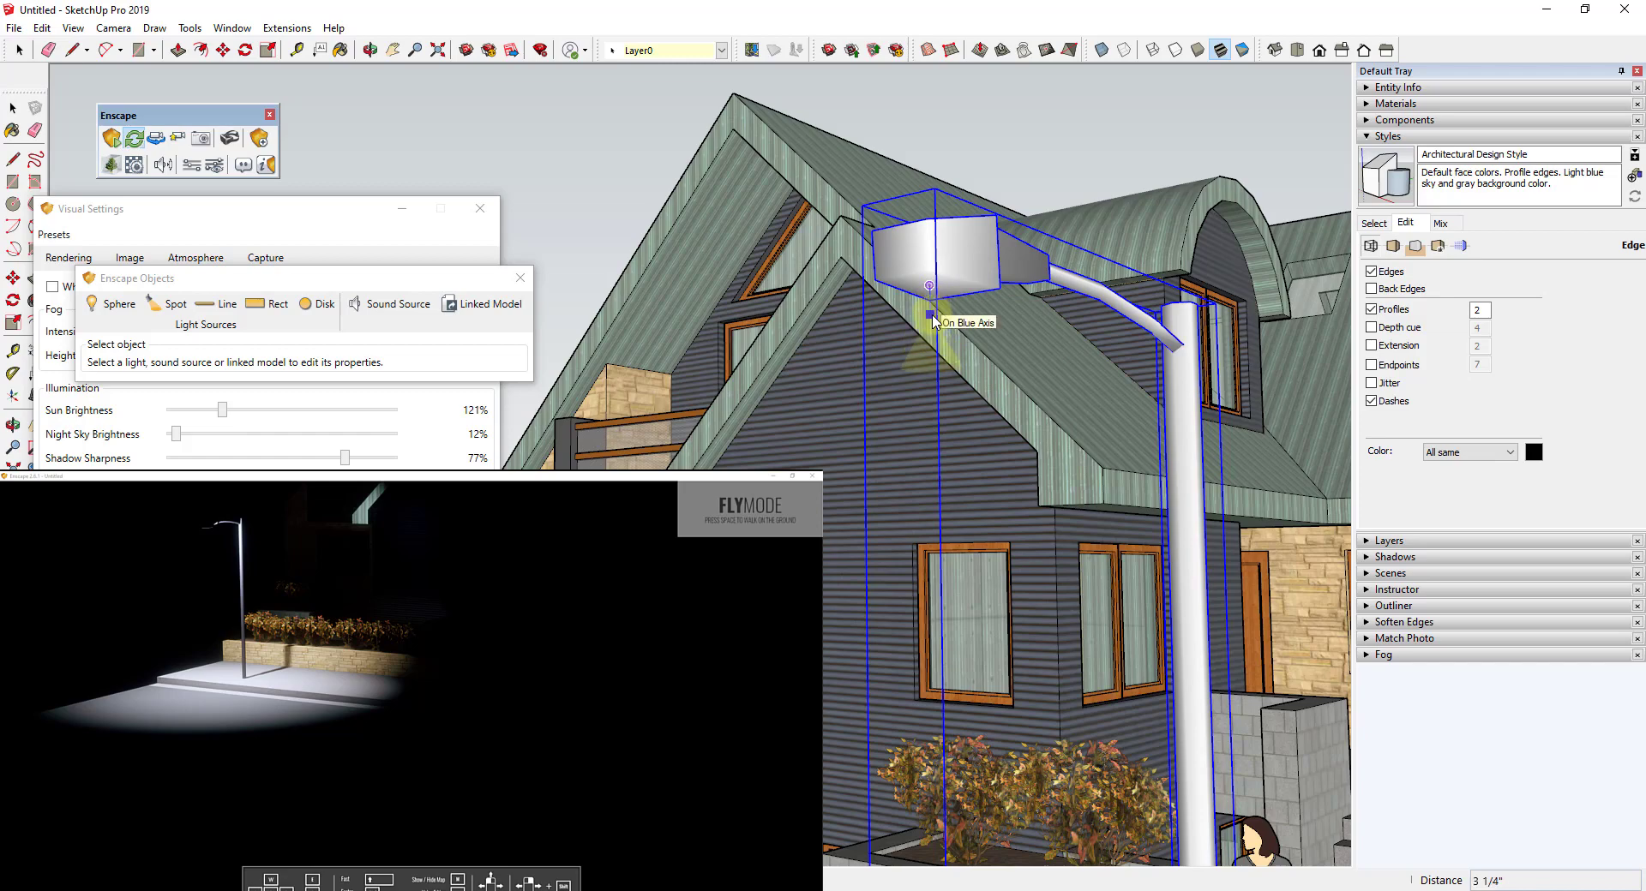
pyautogui.click(933, 322)
pyautogui.scroll(-5, 943, 387)
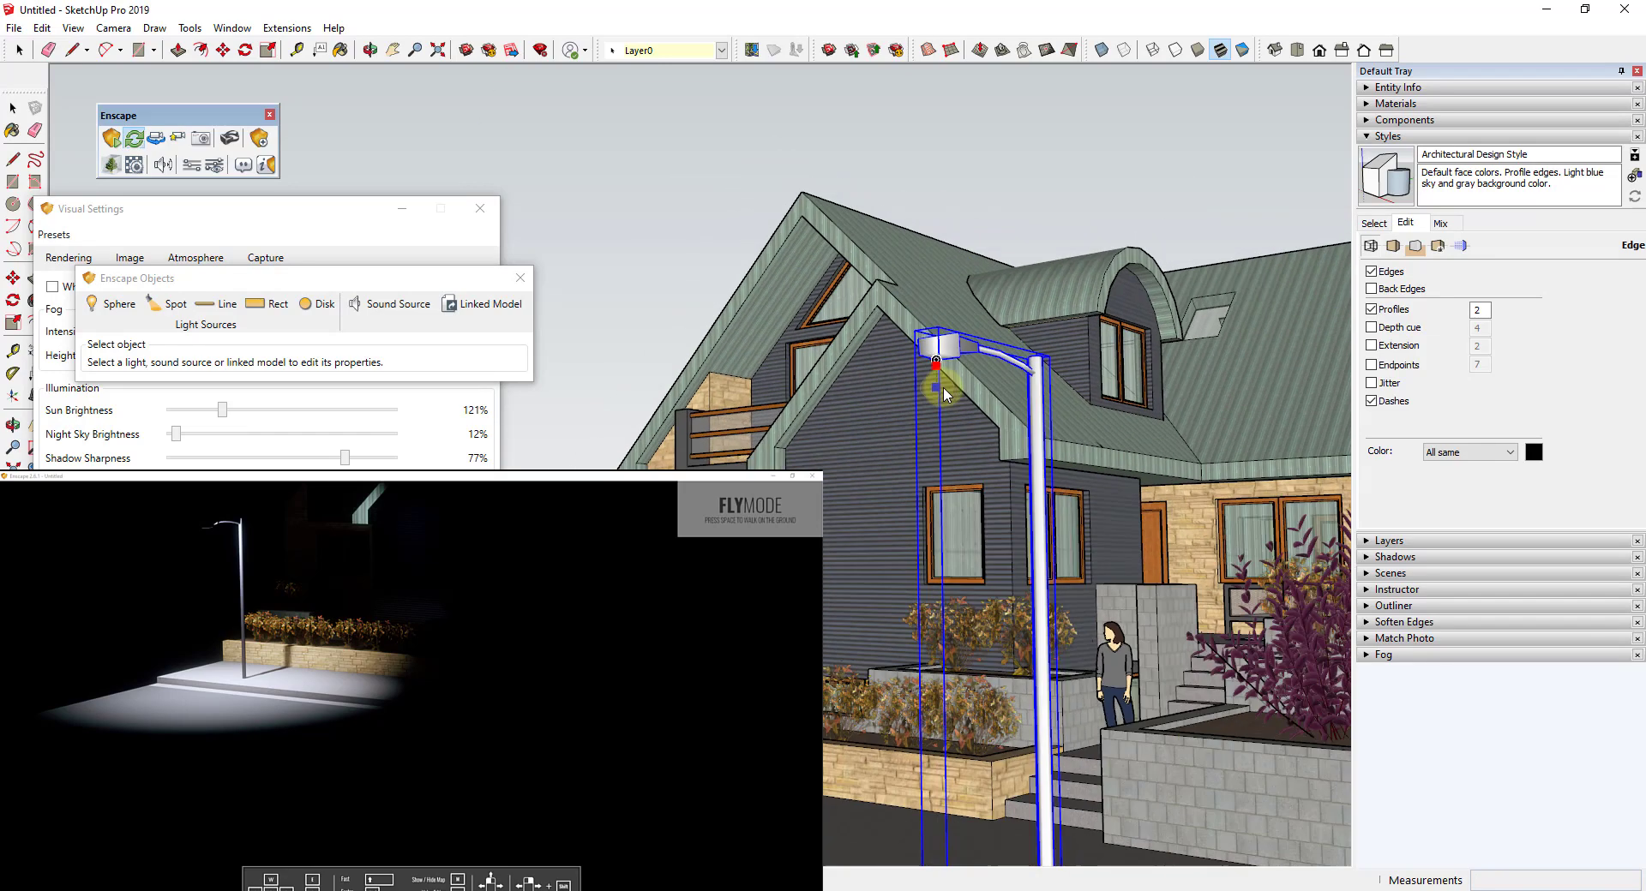
pyautogui.moveTo(943, 387); pyautogui.dragTo(908, 774, button='middle')
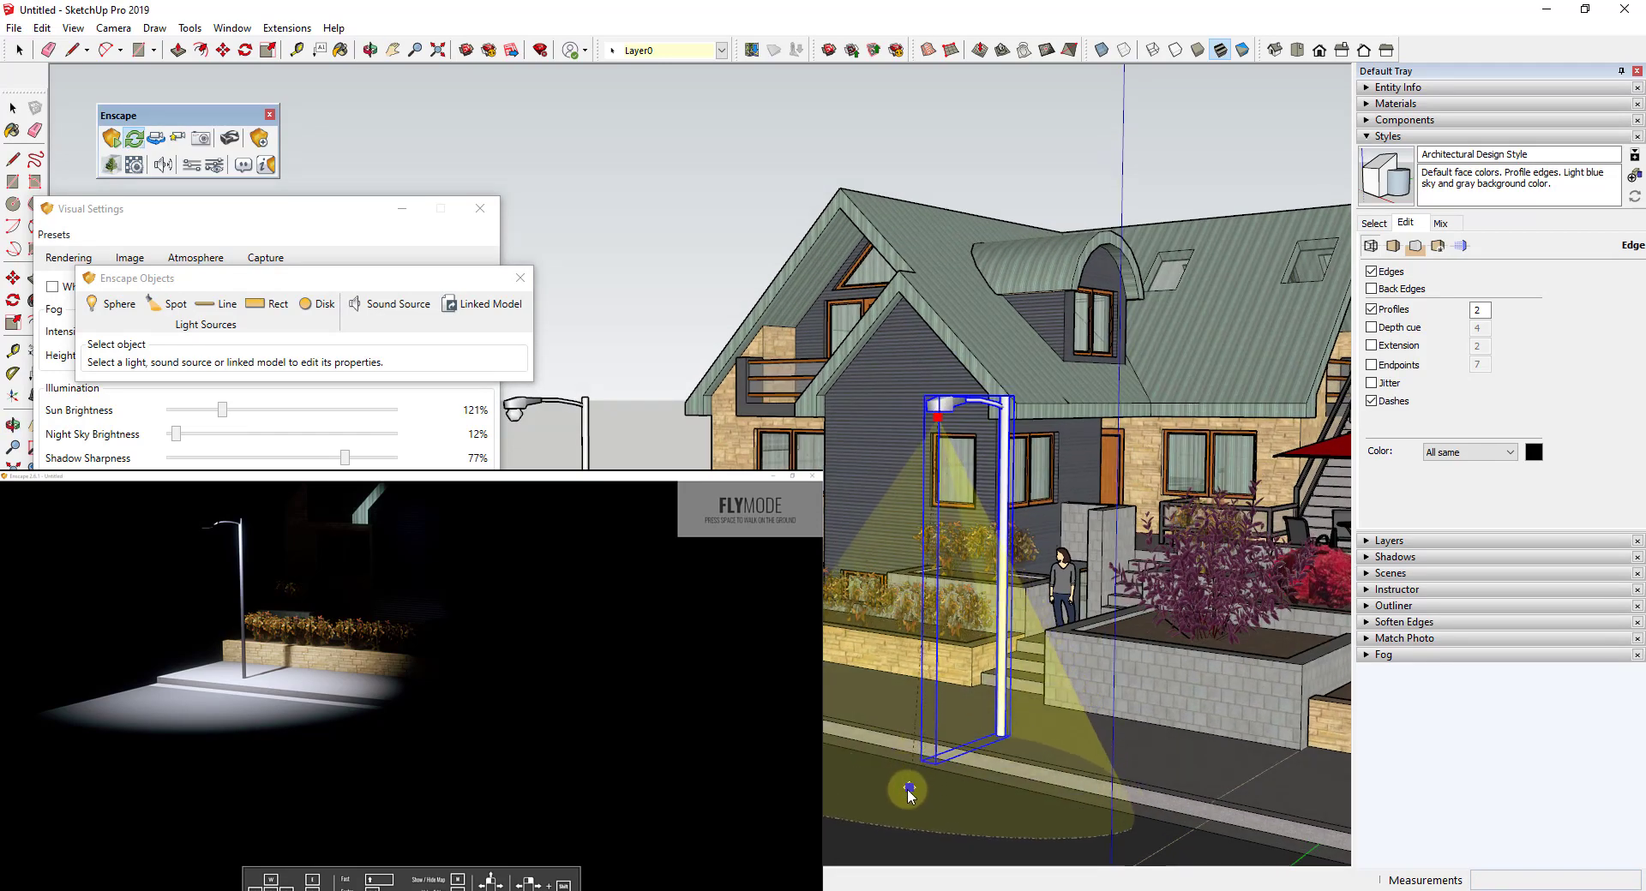
pyautogui.click(897, 790)
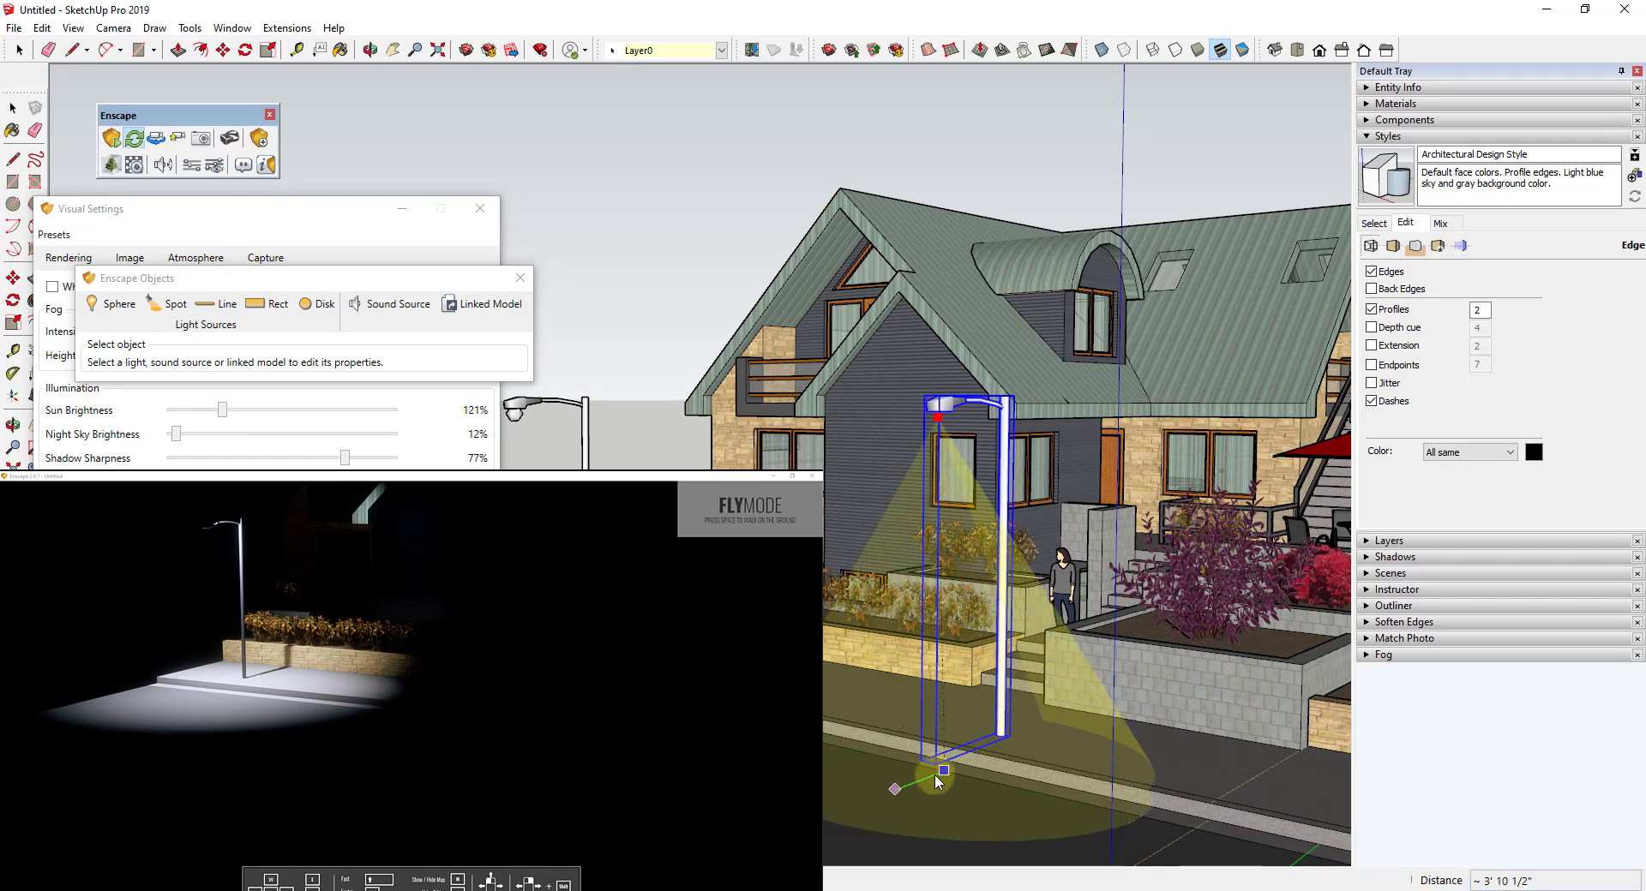
pyautogui.click(931, 783)
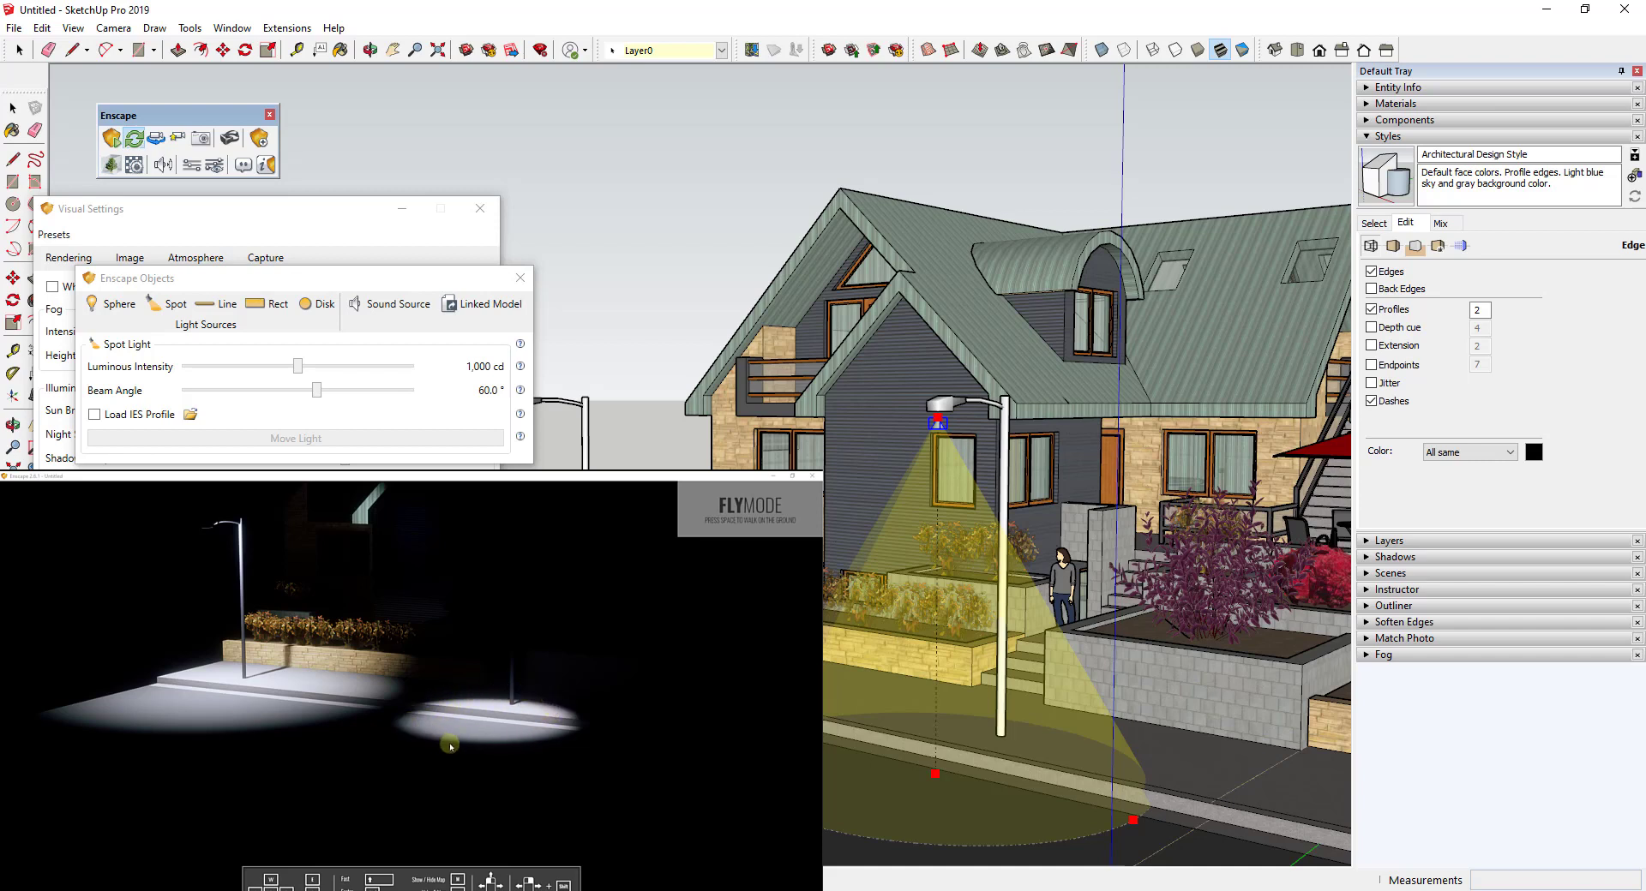
# Step: Widen the spot light's beam angle to 90° and set its luminous intensity to 1,291 cd
pyautogui.moveTo(317, 396)
pyautogui.mouseDown()
pyautogui.moveTo(411, 400)
pyautogui.moveTo(287, 410)
pyautogui.moveTo(406, 426)
pyautogui.mouseUp()
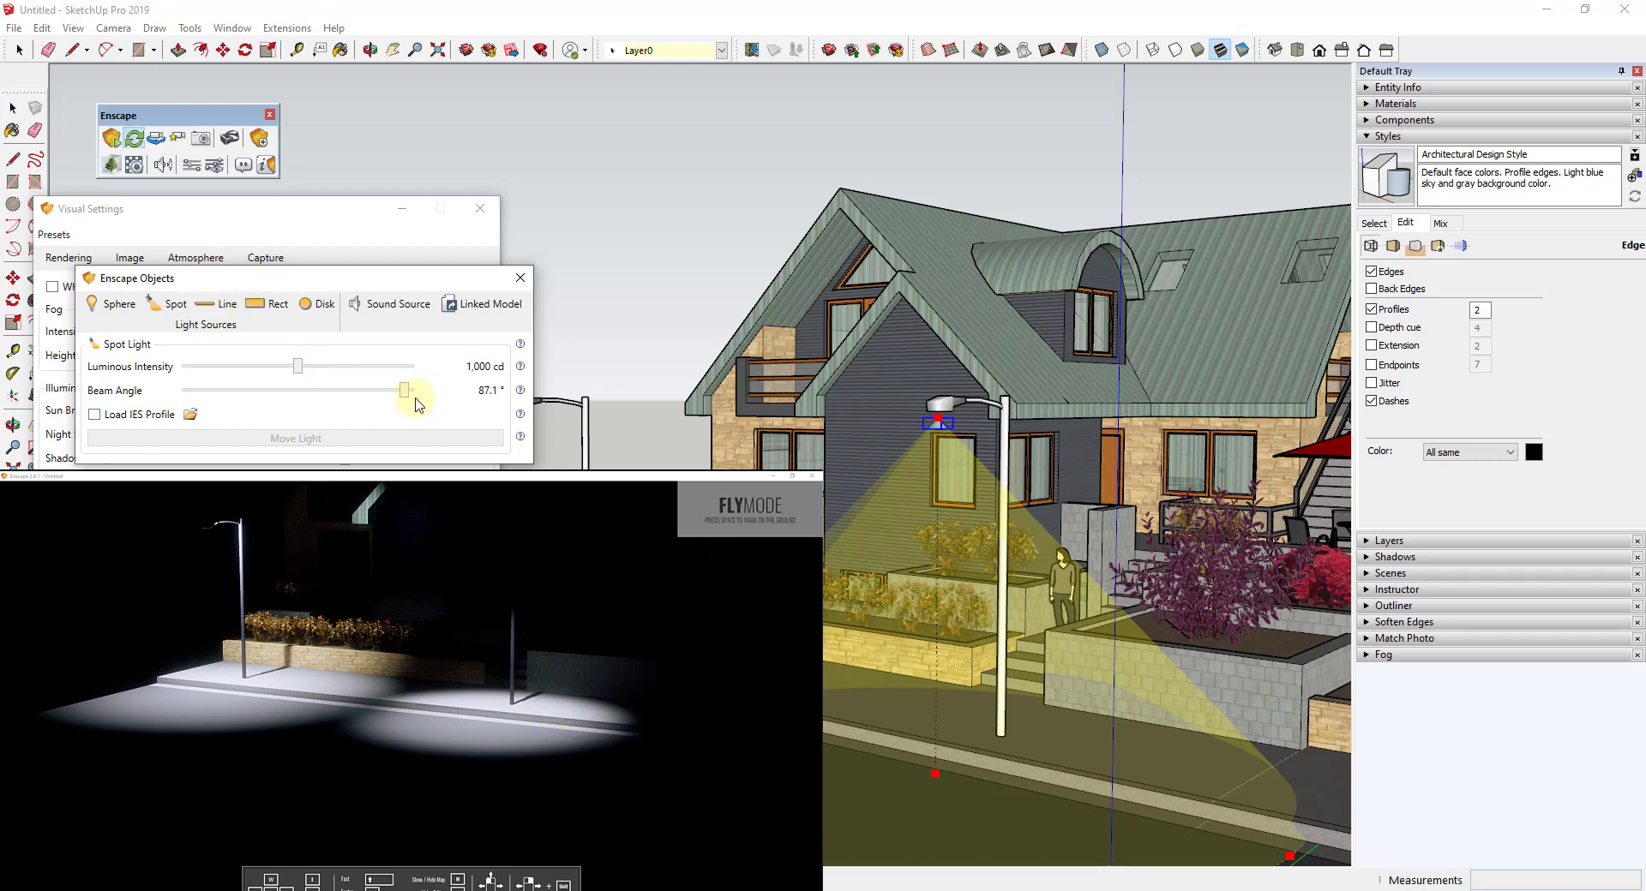
pyautogui.moveTo(405, 393); pyautogui.dragTo(490, 392)
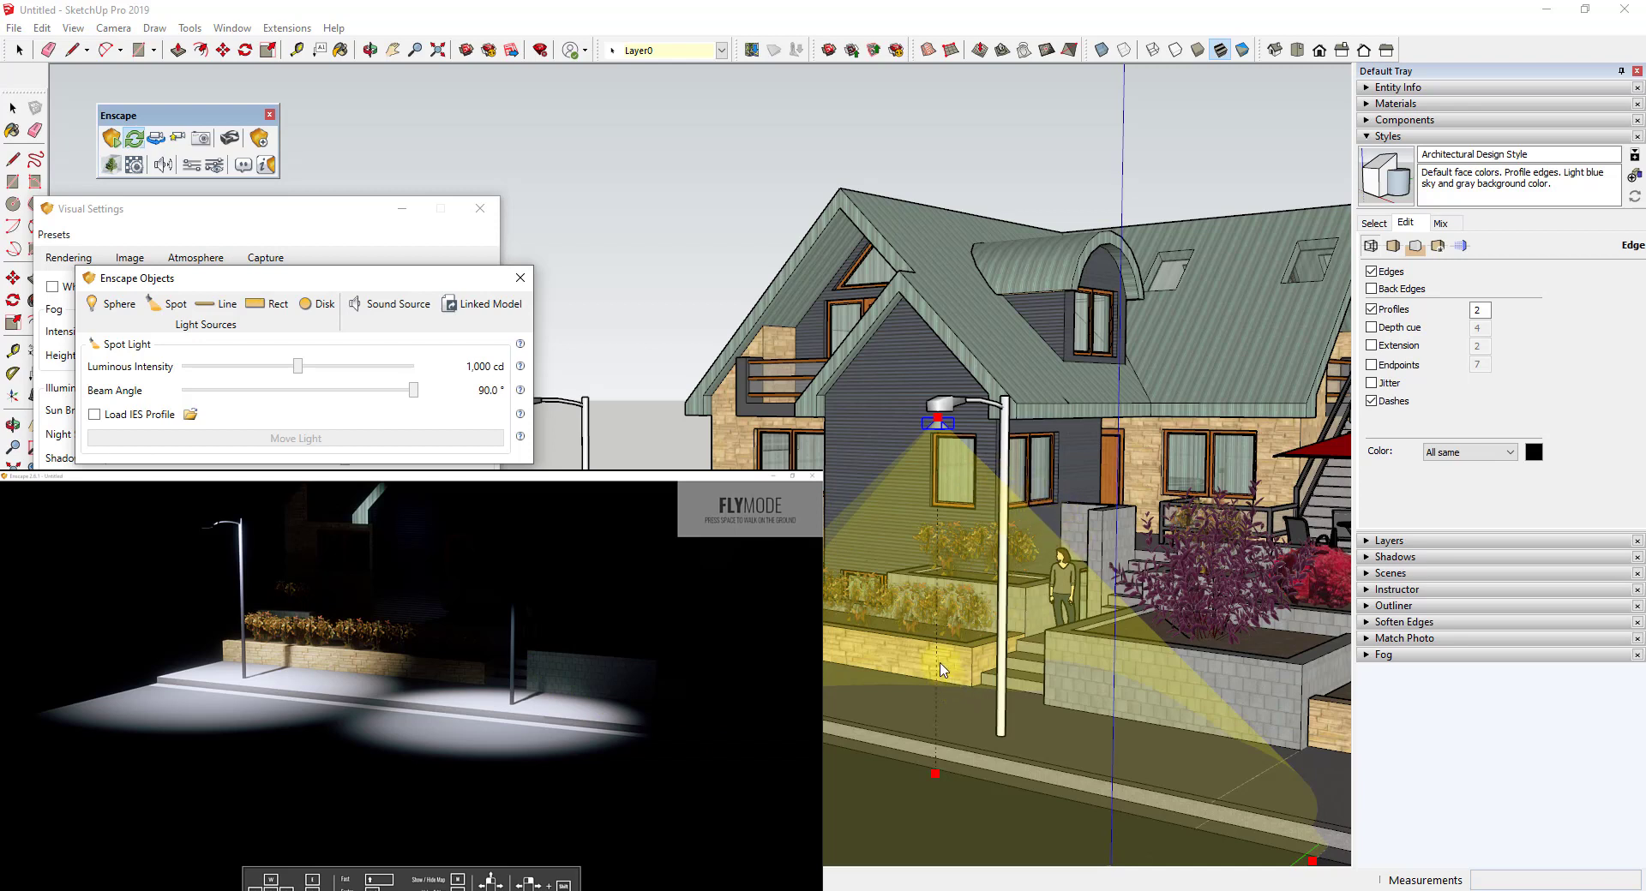
pyautogui.moveTo(298, 374); pyautogui.dragTo(302, 368)
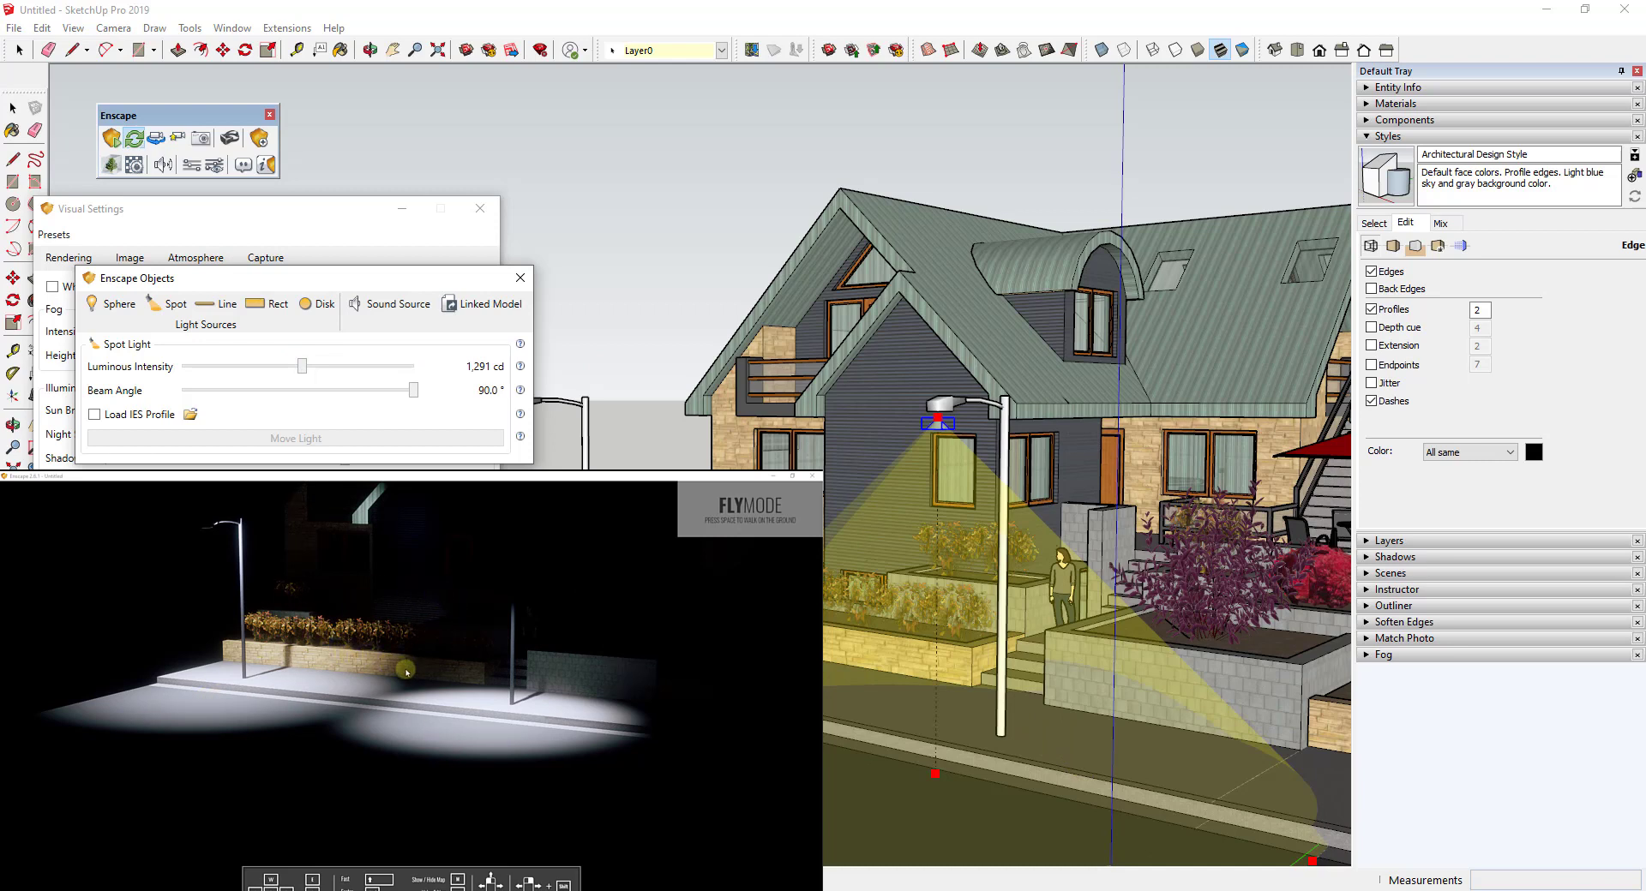
pyautogui.moveTo(479, 718); pyautogui.dragTo(478, 715)
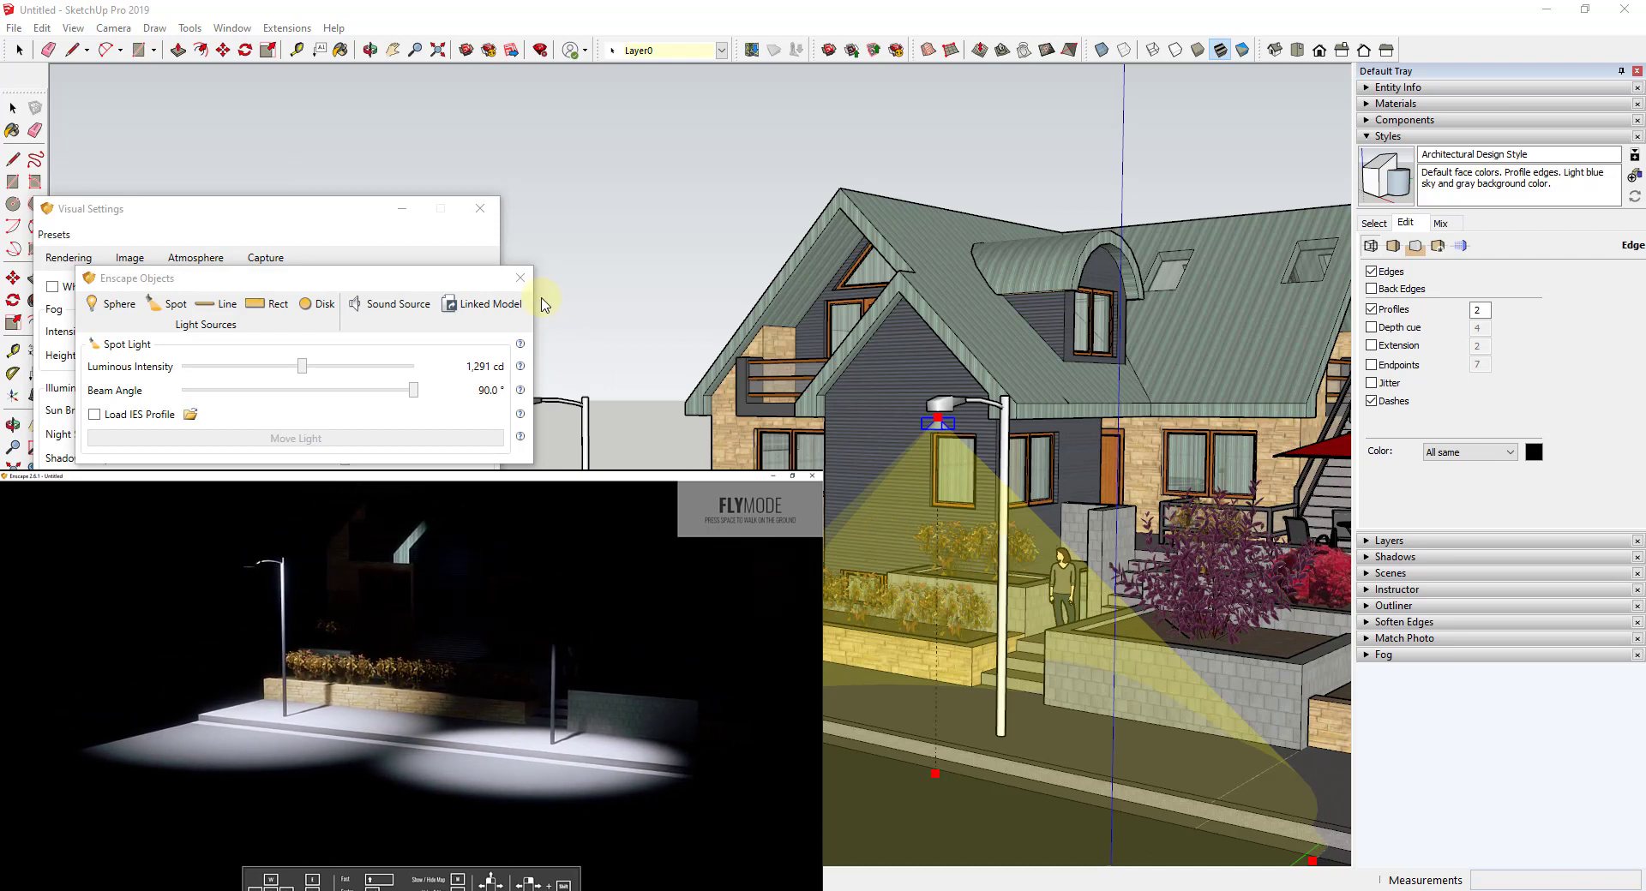
pyautogui.moveTo(483, 277); pyautogui.dragTo(440, 283)
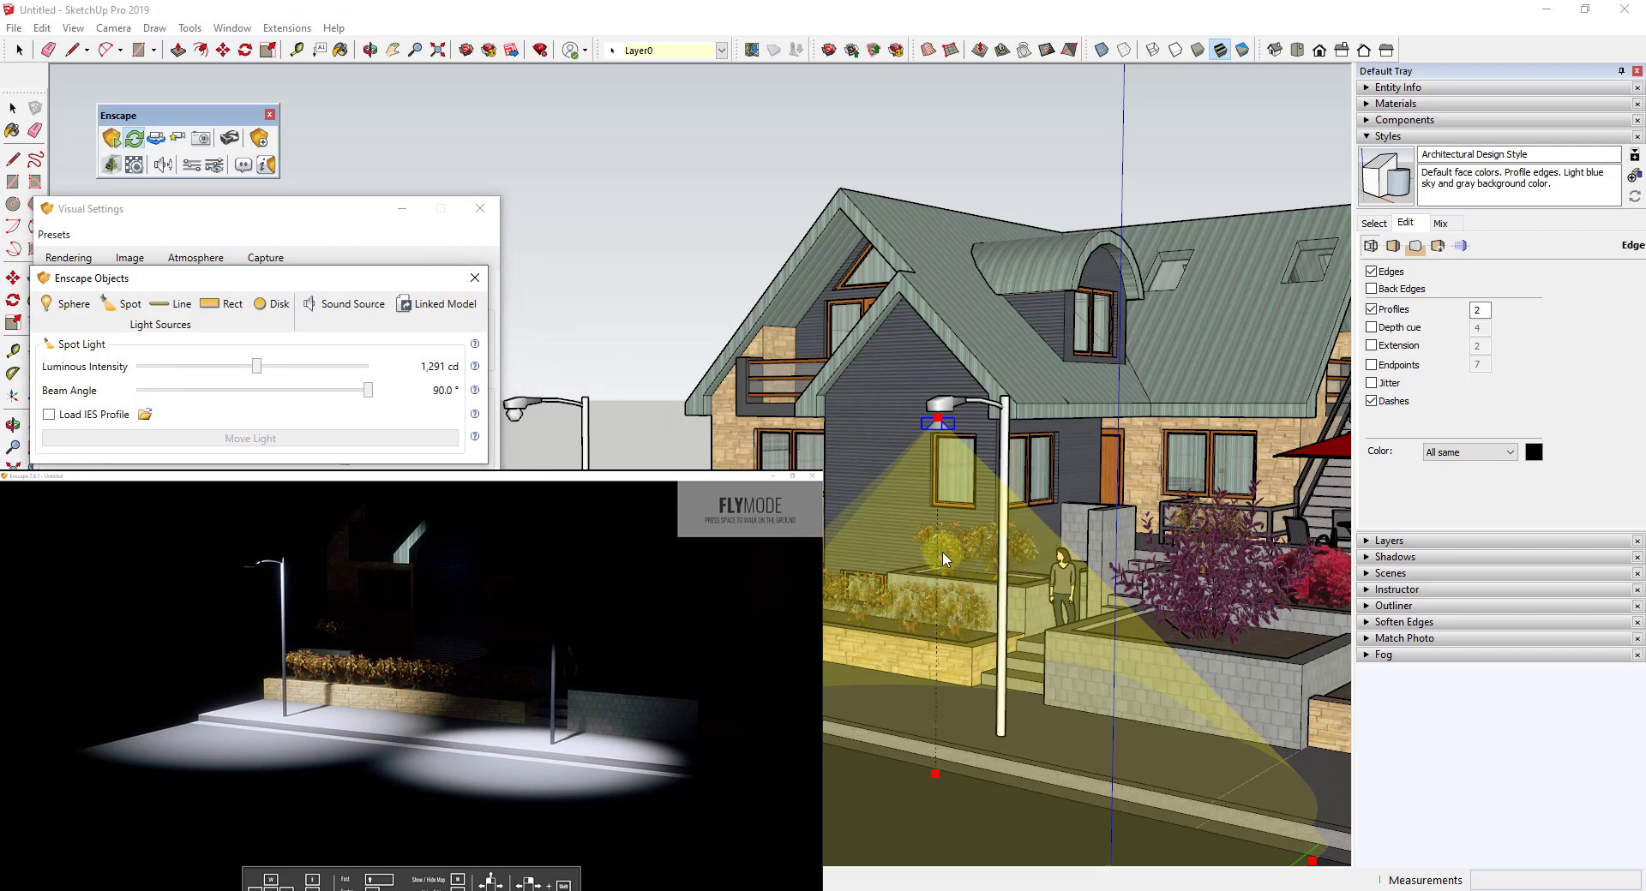
# Step: Delete the spot light and the copied street light near the entrance steps
pyautogui.click(948, 405)
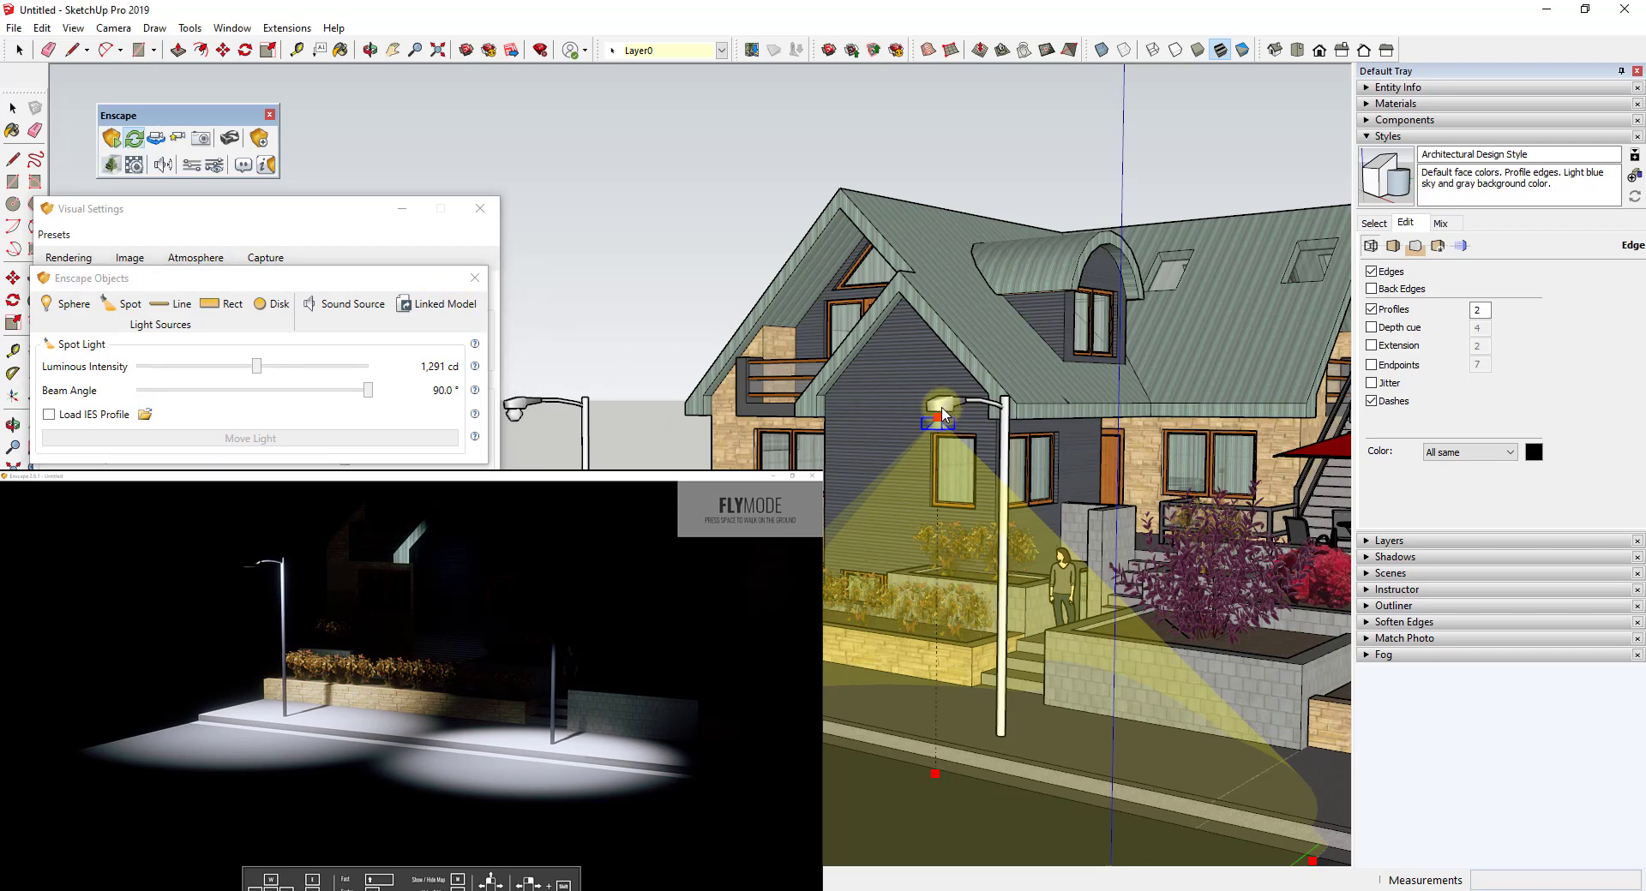
pyautogui.press('space')
pyautogui.click(934, 418)
pyautogui.press('Delete')
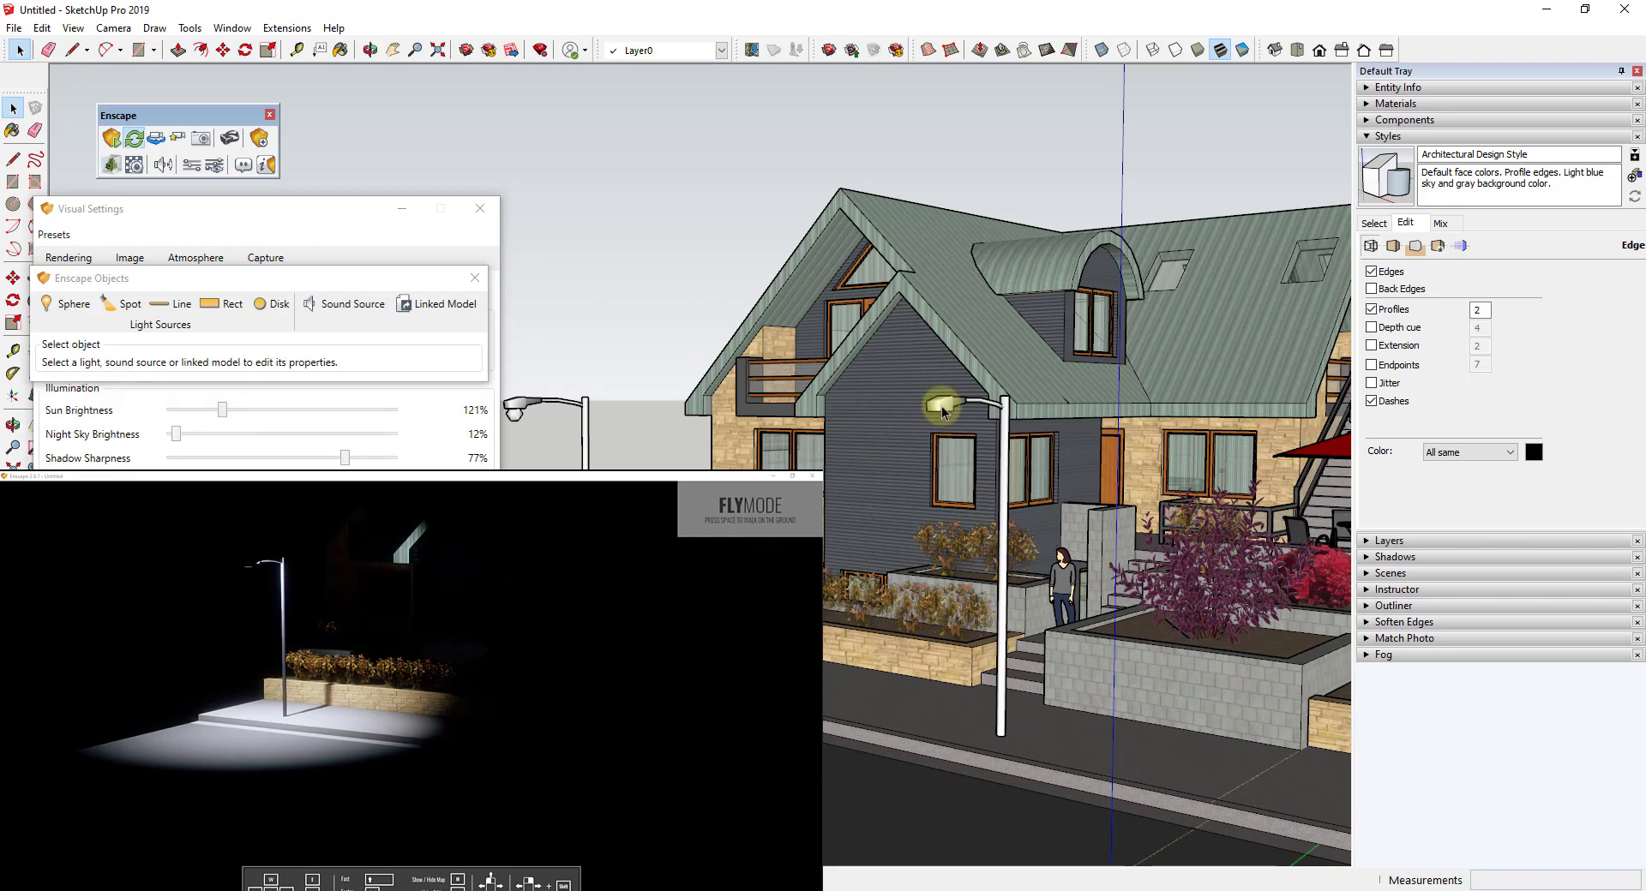
pyautogui.click(941, 405)
pyautogui.press('Delete')
# Step: Combine the sphere light and its street light into a component named Street Light, replacing the existing definition
pyautogui.moveTo(1089, 462); pyautogui.dragTo(650, 345, button='middle')
pyautogui.scroll(-3, 649, 354)
pyautogui.scroll(3, 648, 345)
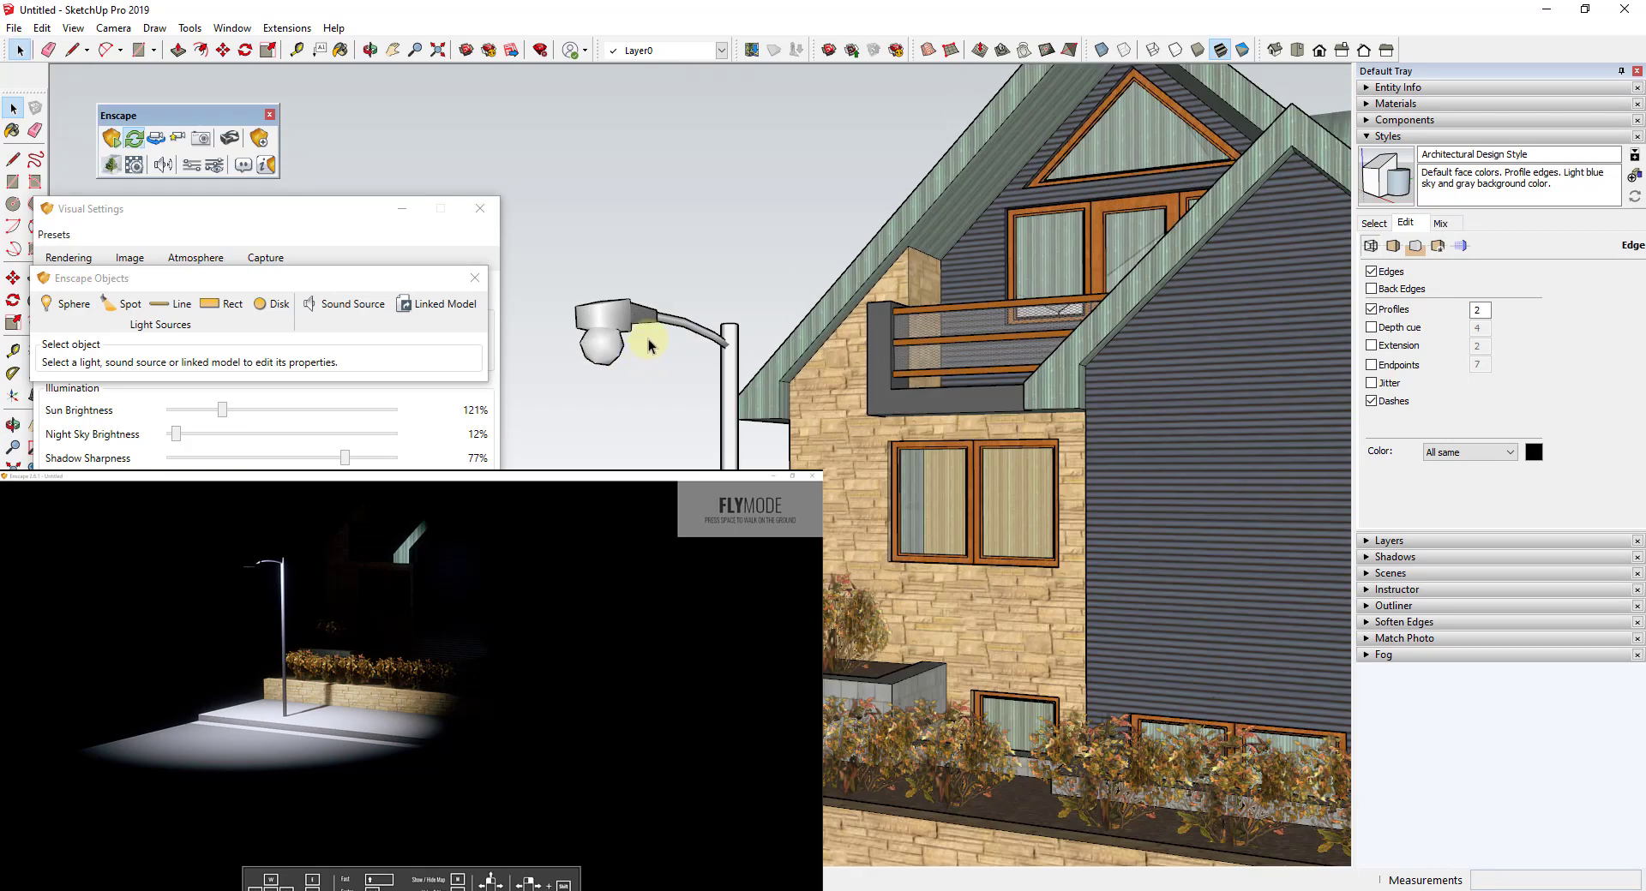
pyautogui.click(603, 352)
pyautogui.click(600, 349)
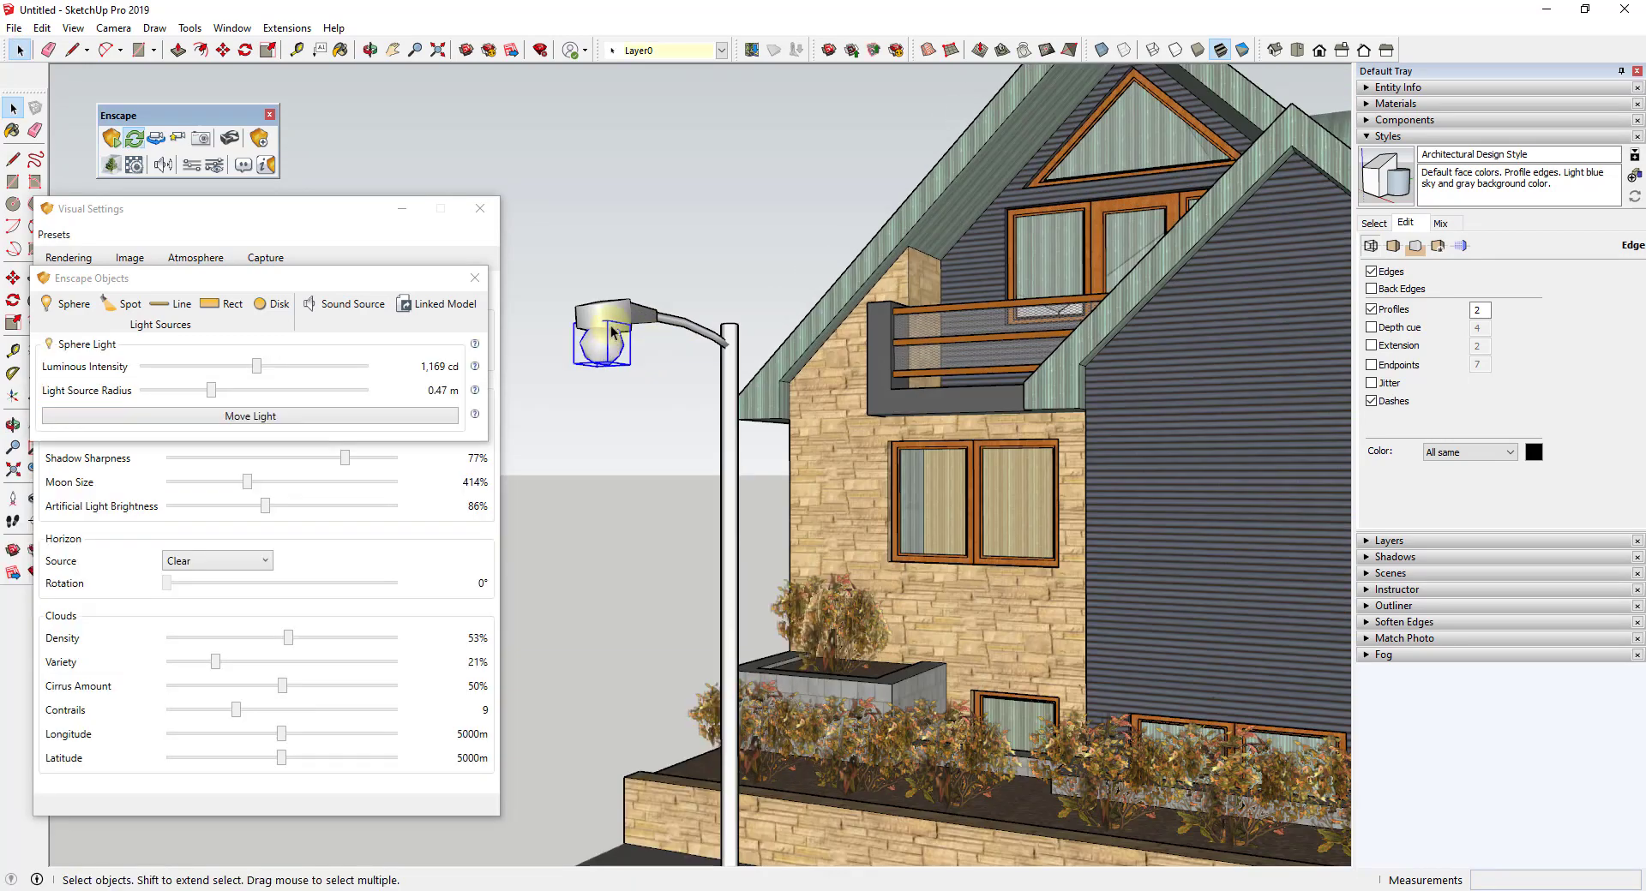
pyautogui.scroll(-3, 648, 334)
pyautogui.scroll(2, 569, 429)
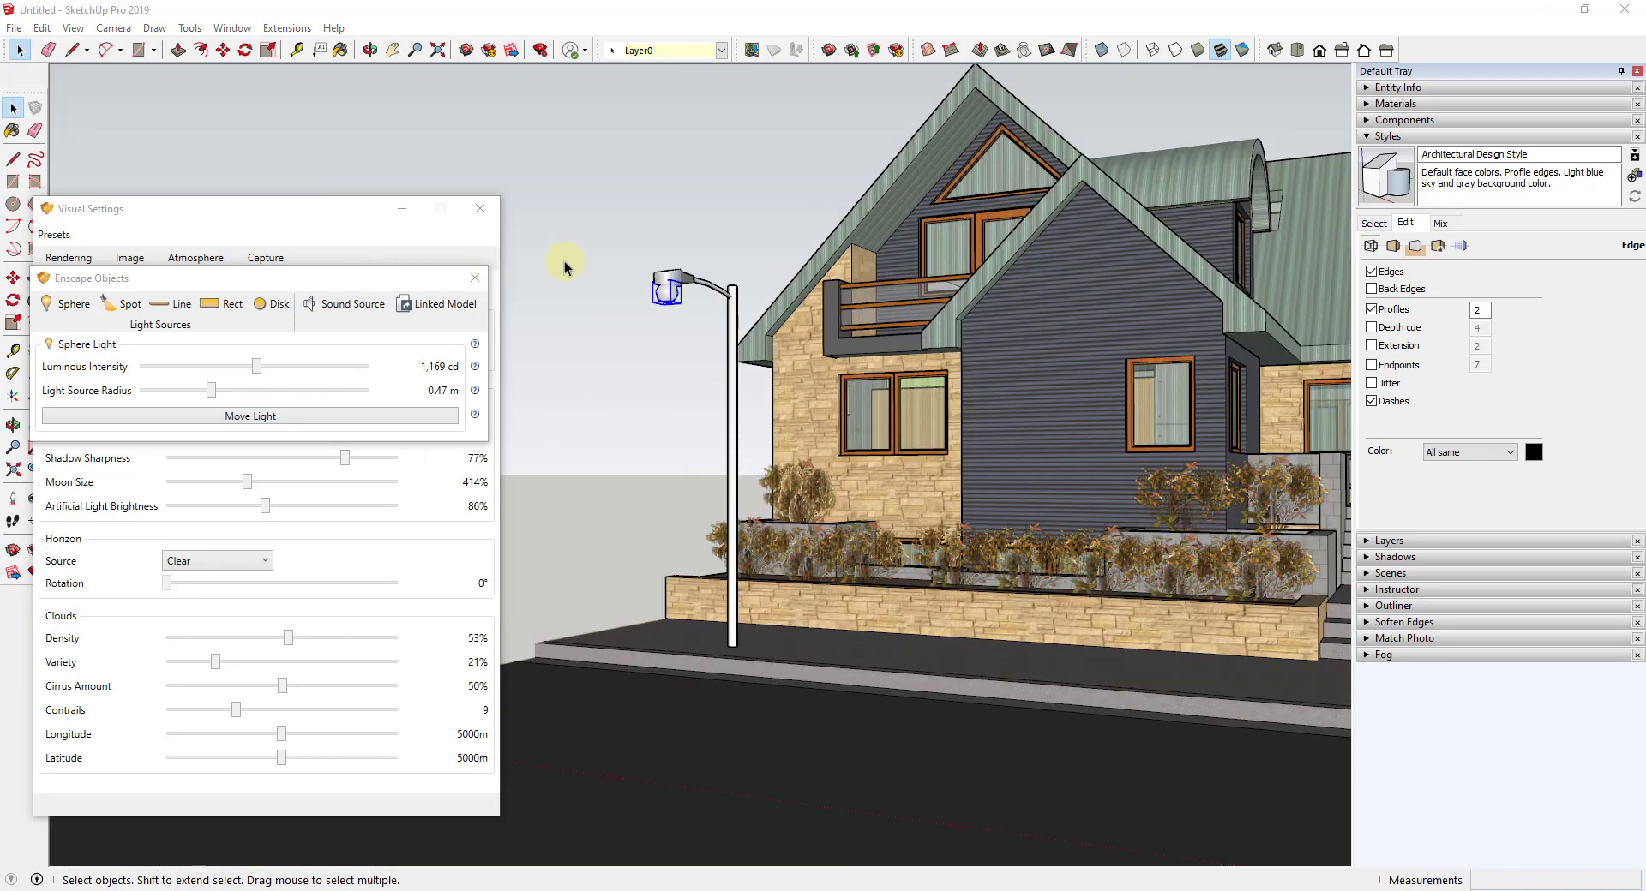
pyautogui.click(675, 295)
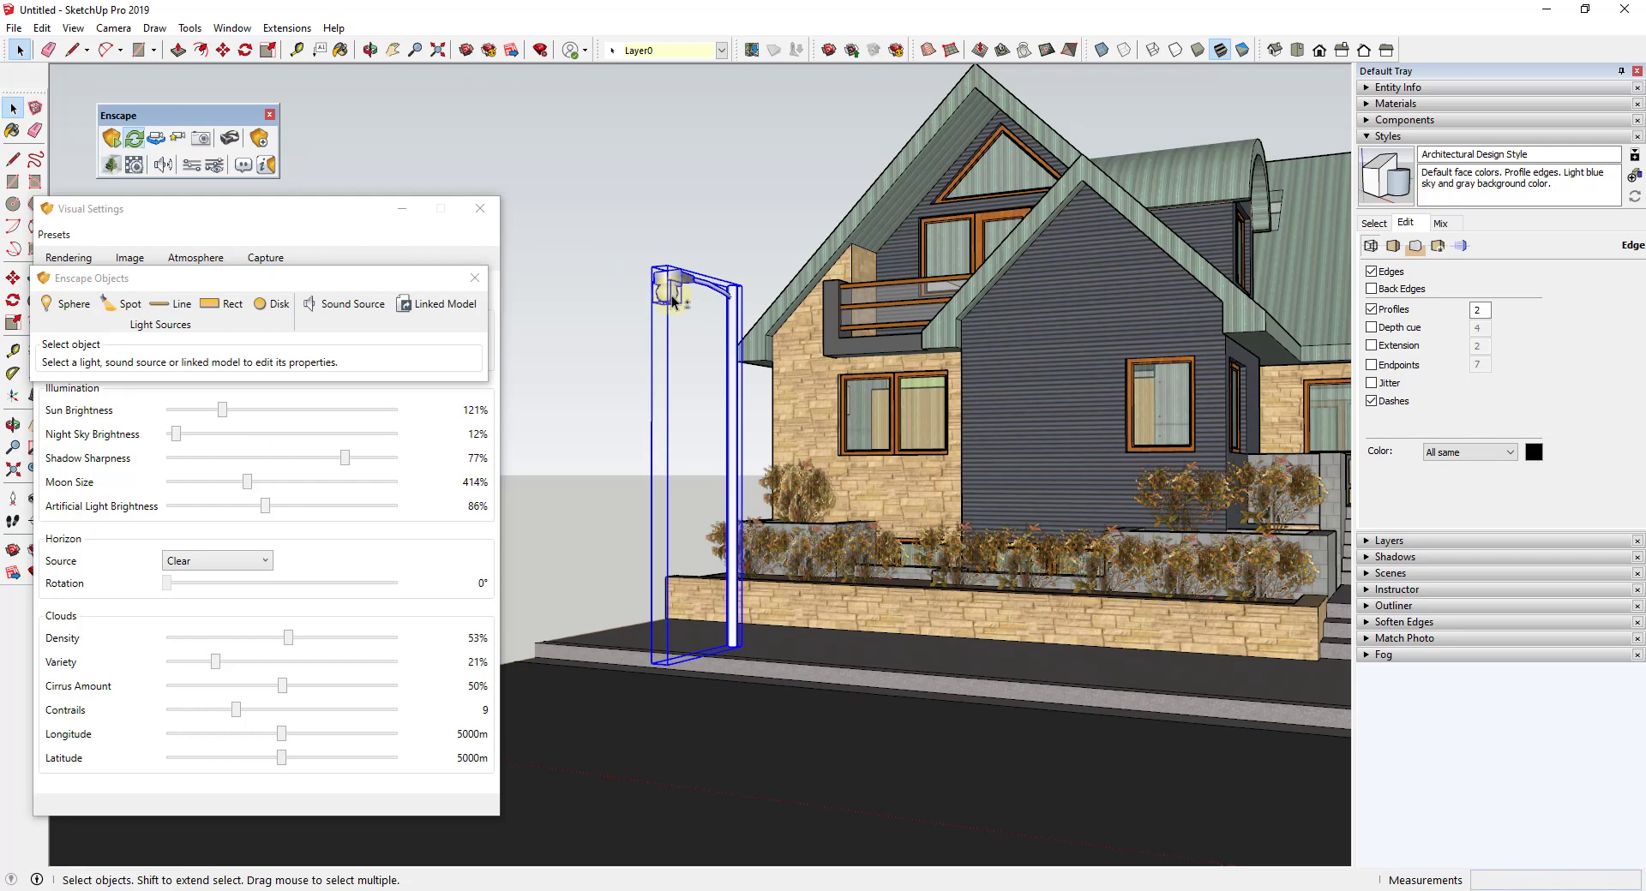
pyautogui.rightClick(675, 300)
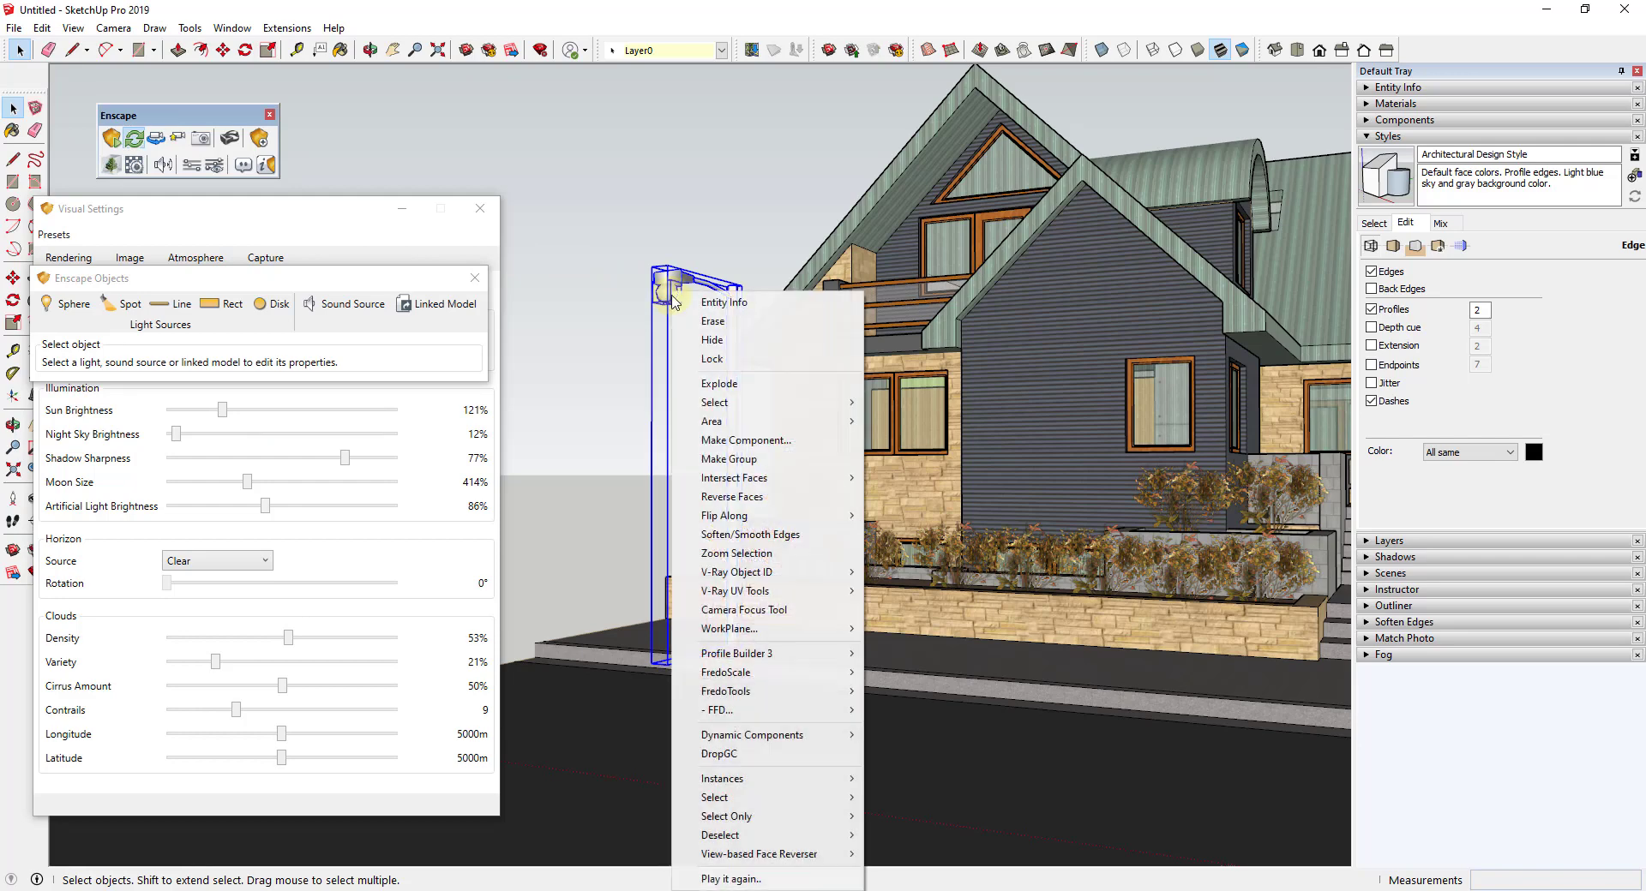
pyautogui.click(737, 442)
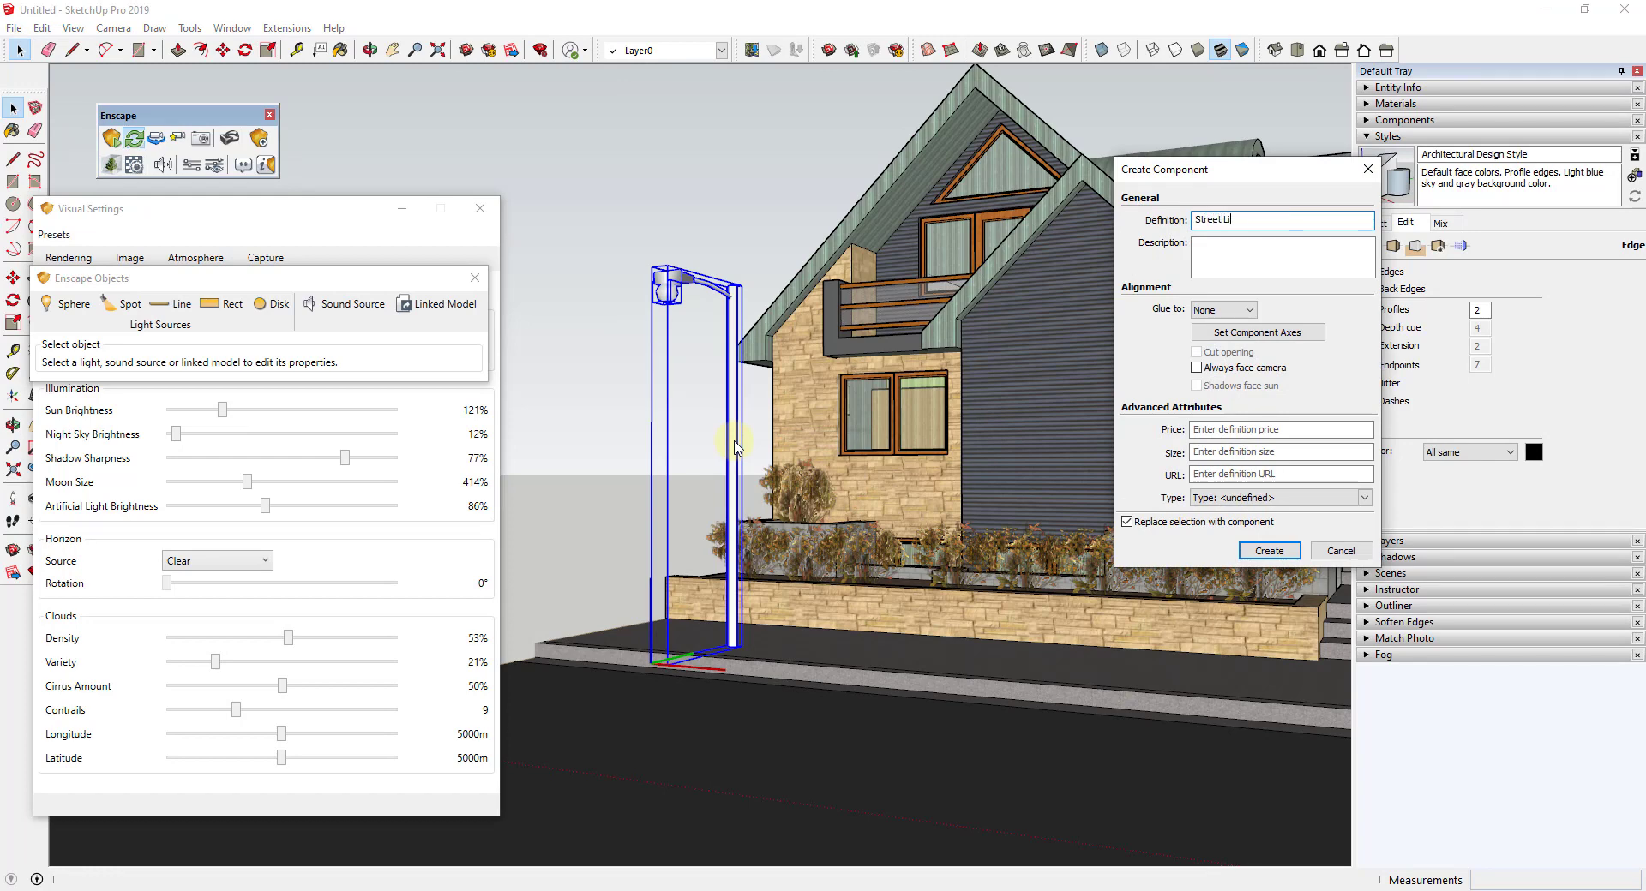
pyautogui.press('Return')
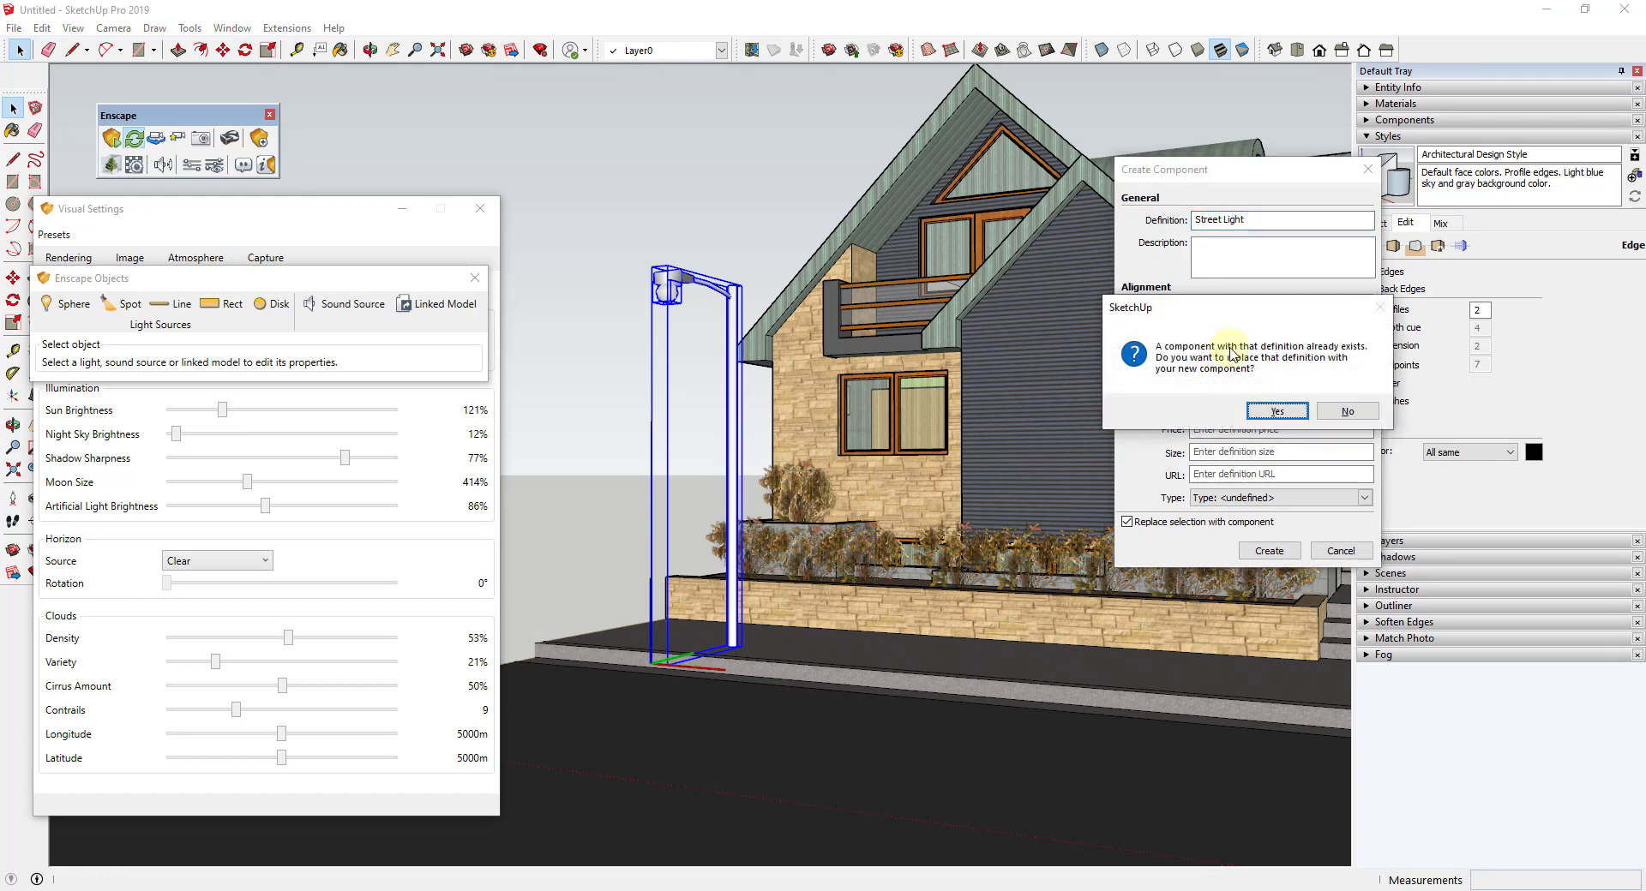
pyautogui.click(1277, 412)
# Step: Copy the Street Light component 30' along the sidewalk toward the first house entrance
pyautogui.moveTo(884, 533); pyautogui.dragTo(812, 583, button='middle')
pyautogui.scroll(-6, 813, 583)
pyautogui.moveTo(1100, 614); pyautogui.dragTo(979, 705, button='middle')
pyautogui.scroll(2, 597, 609)
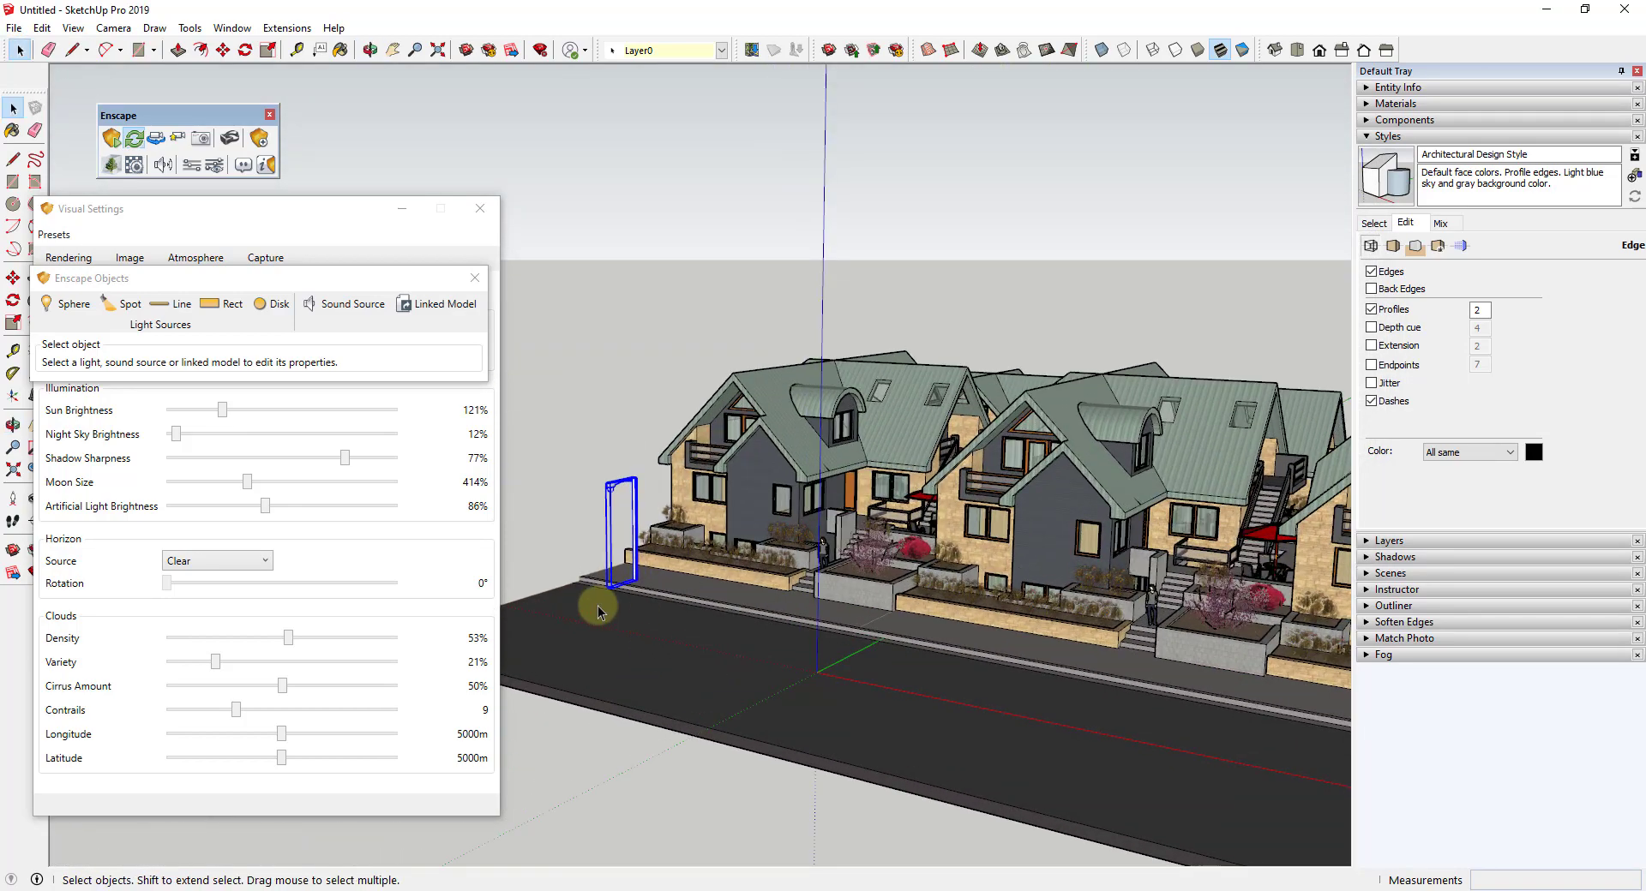
pyautogui.press('m')
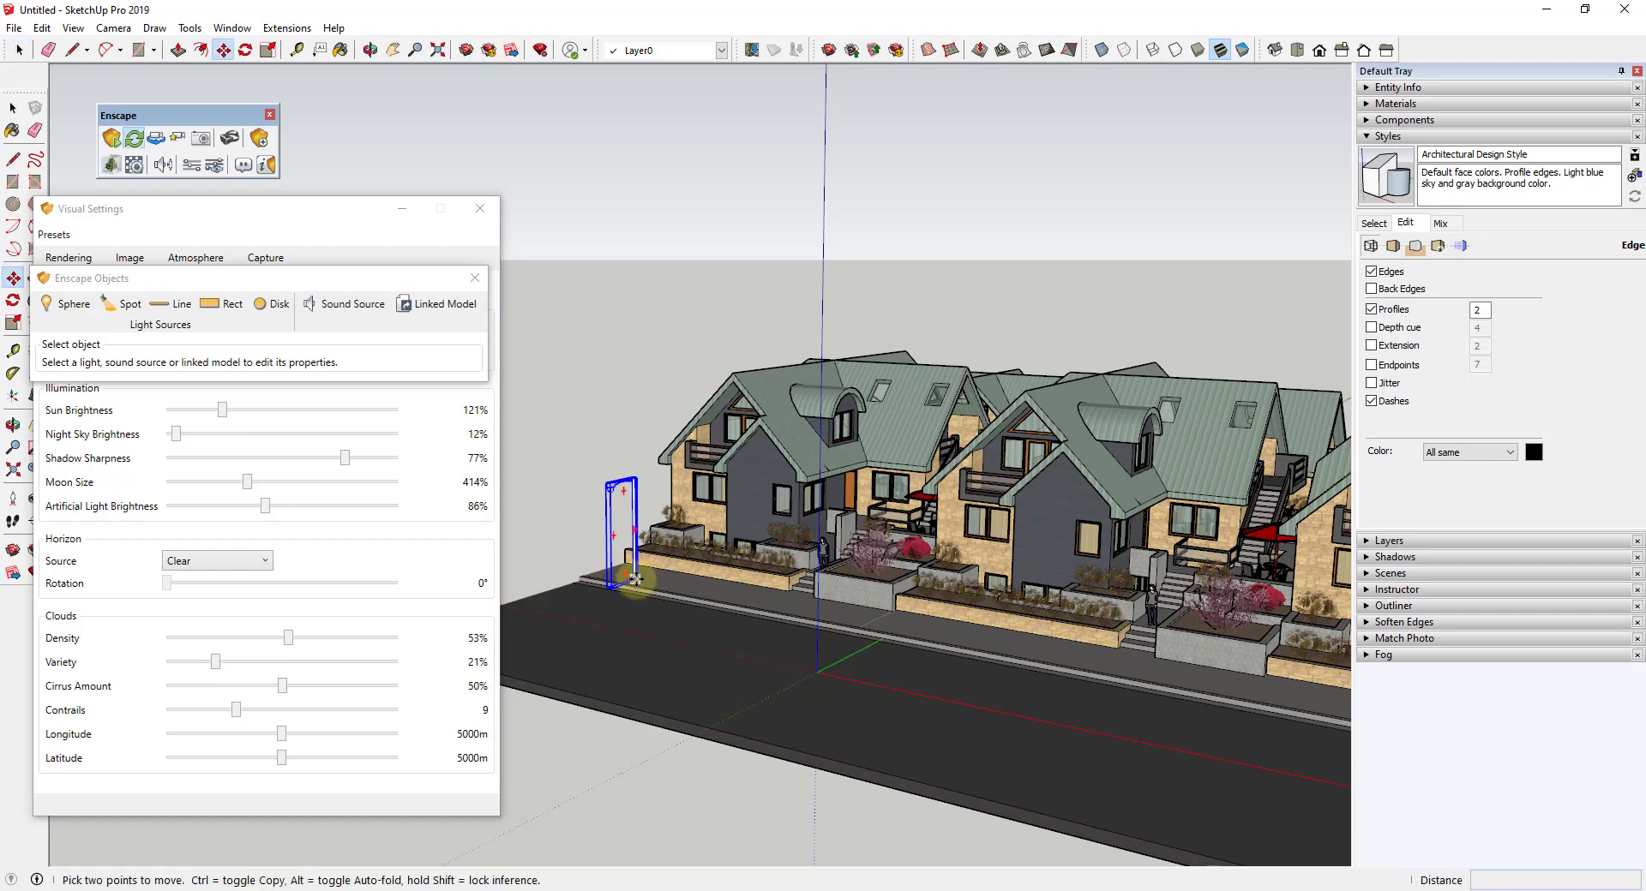
pyautogui.press('ctrl')
pyautogui.click(635, 579)
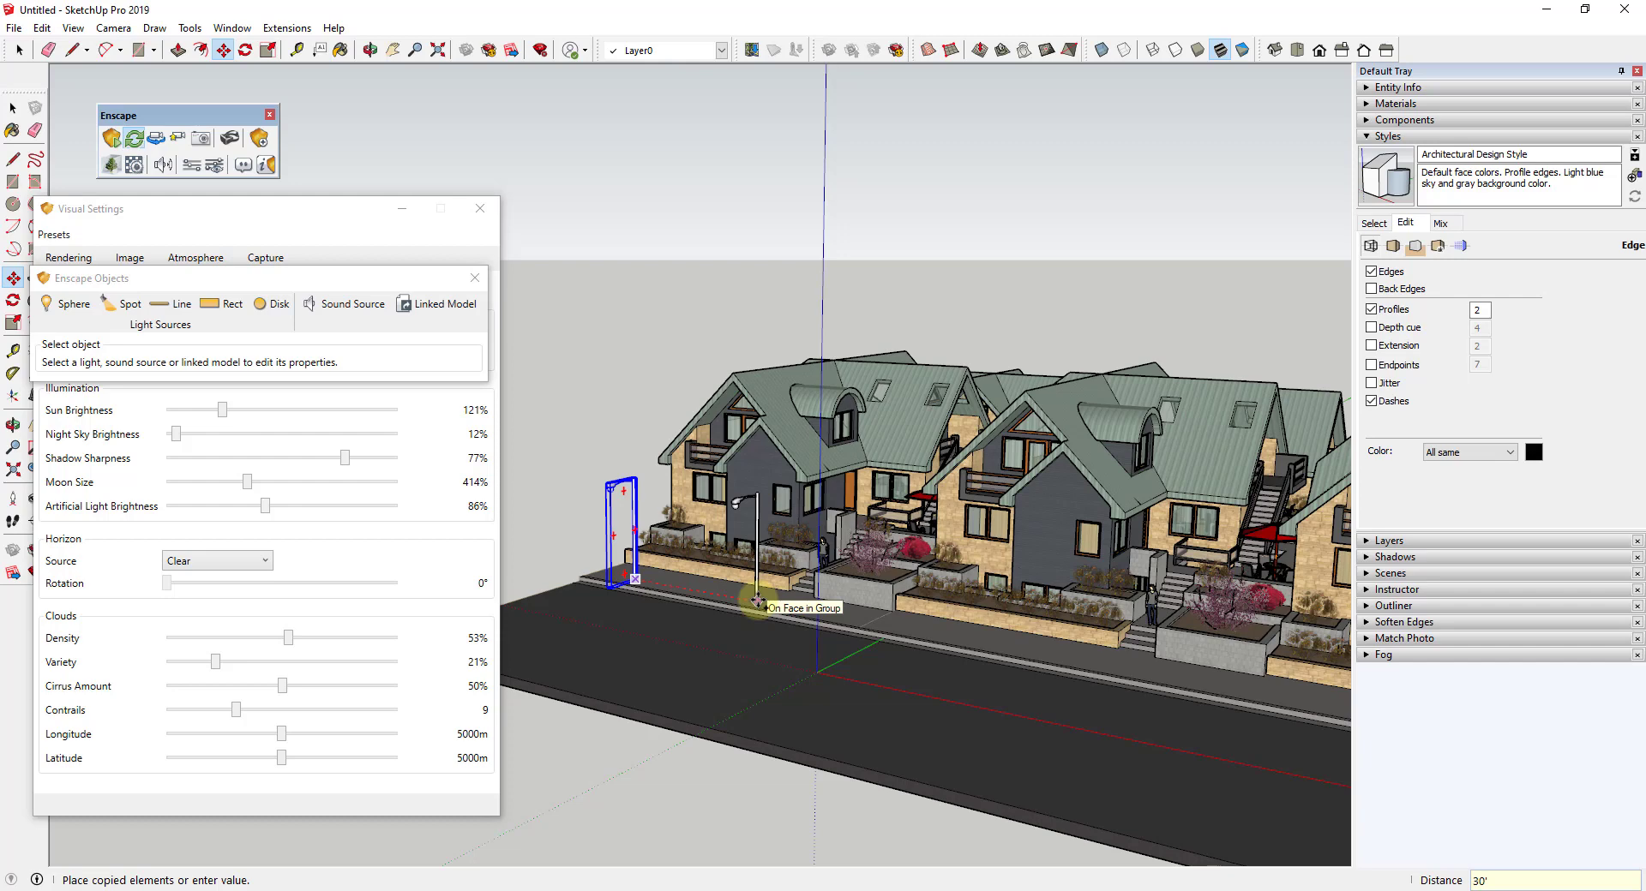
pyautogui.click(757, 600)
# Step: Repeat the street light copy six times along the sidewalk and check the row in the Enscape night render
pyautogui.moveTo(757, 600); pyautogui.dragTo(767, 529, button='middle')
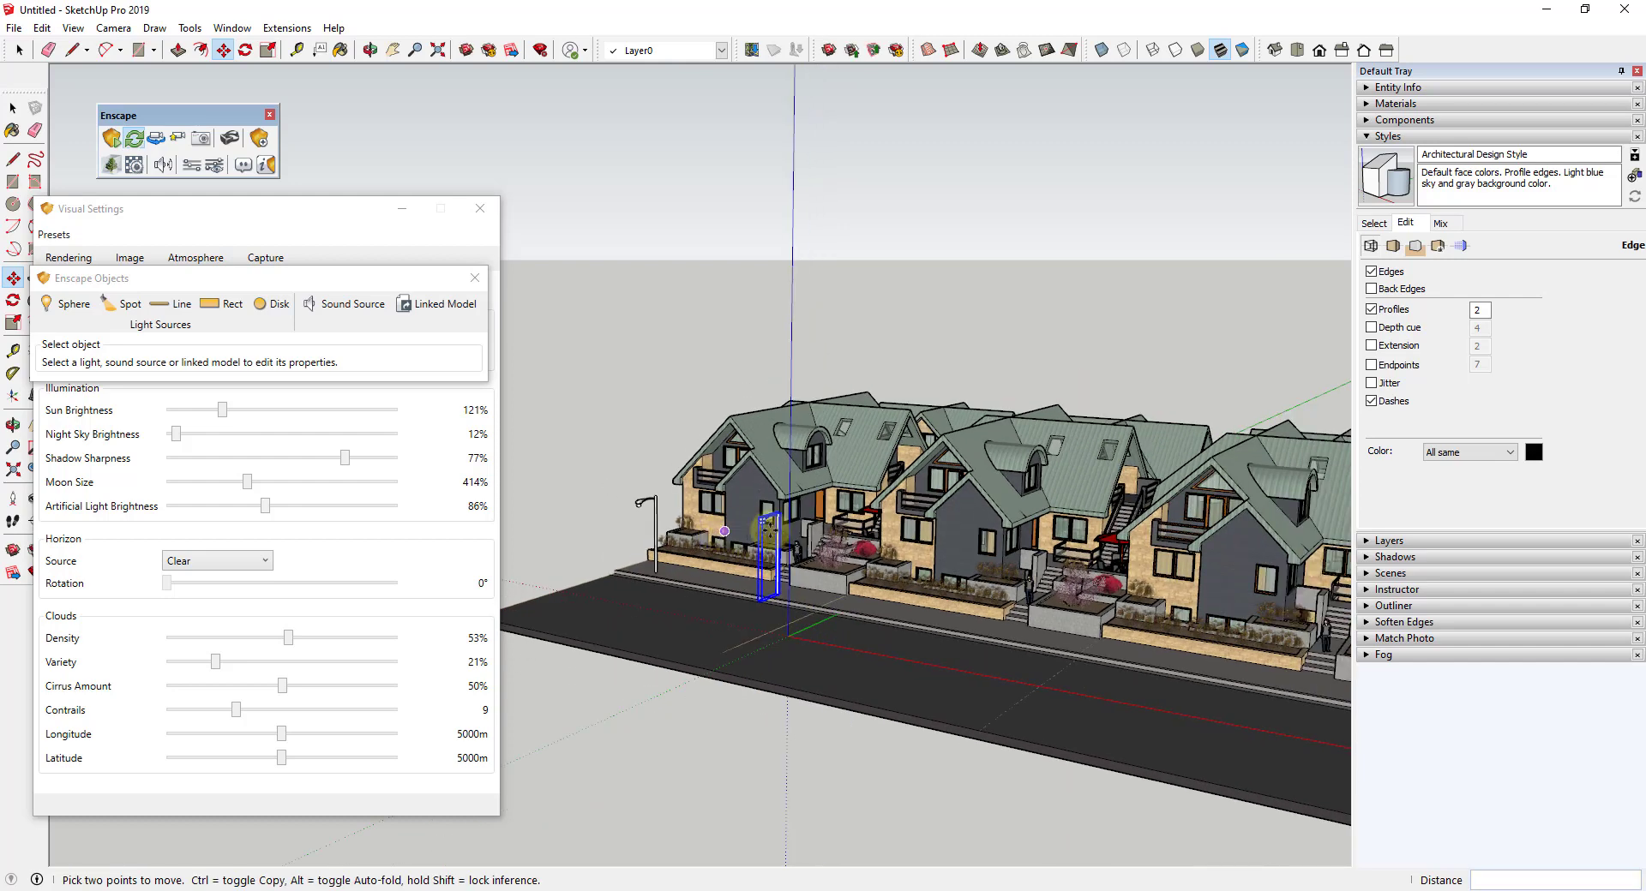
pyautogui.scroll(-8, 768, 526)
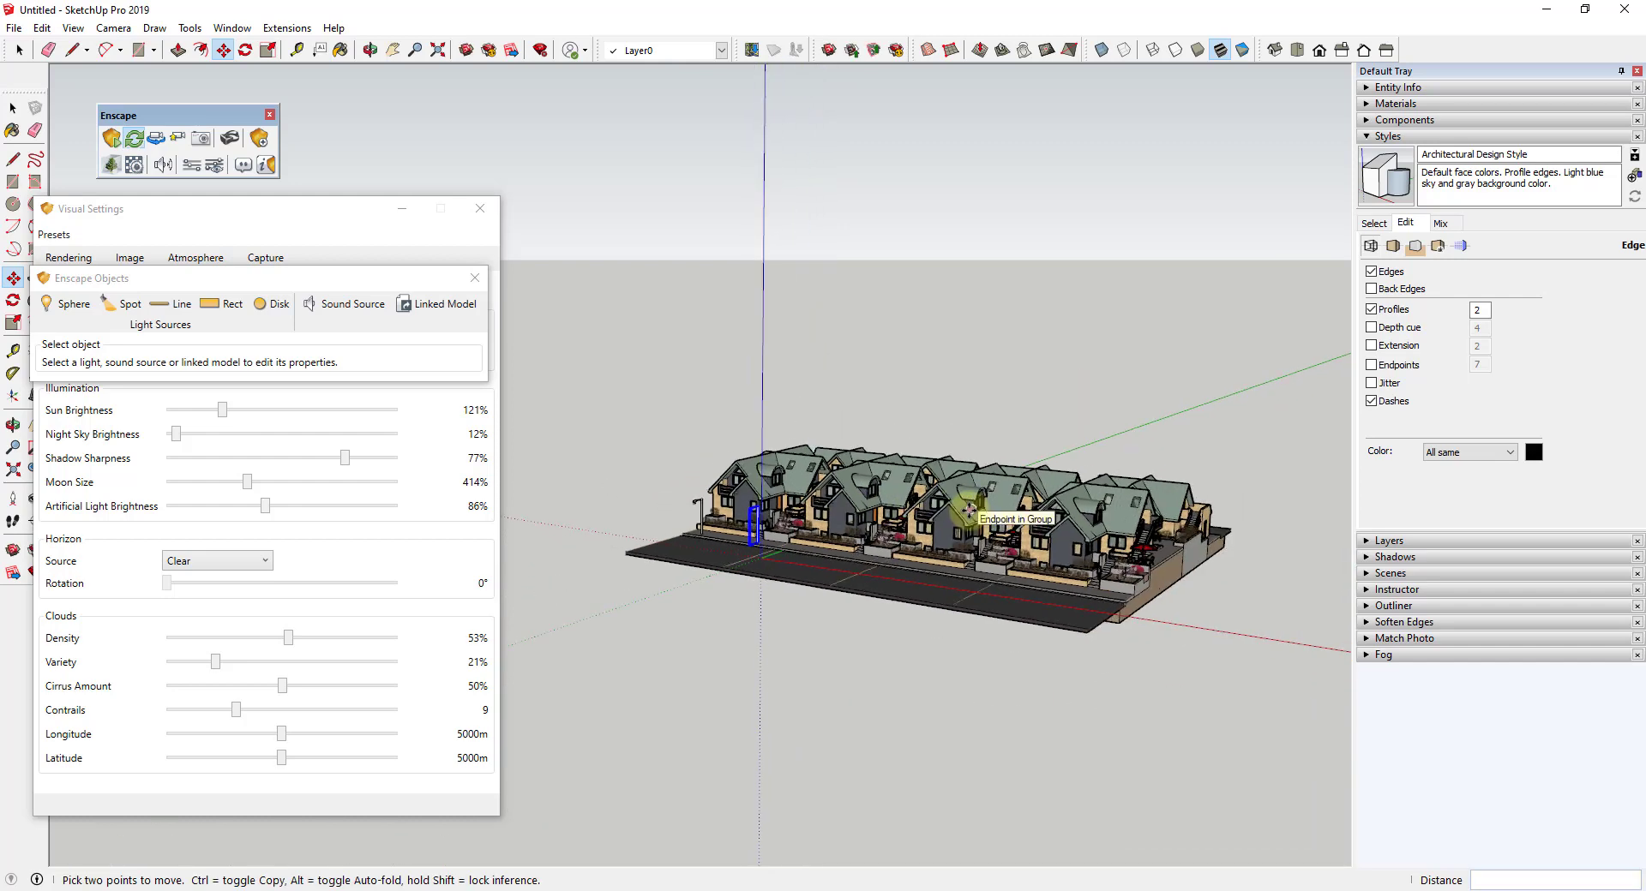
pyautogui.press('Return')
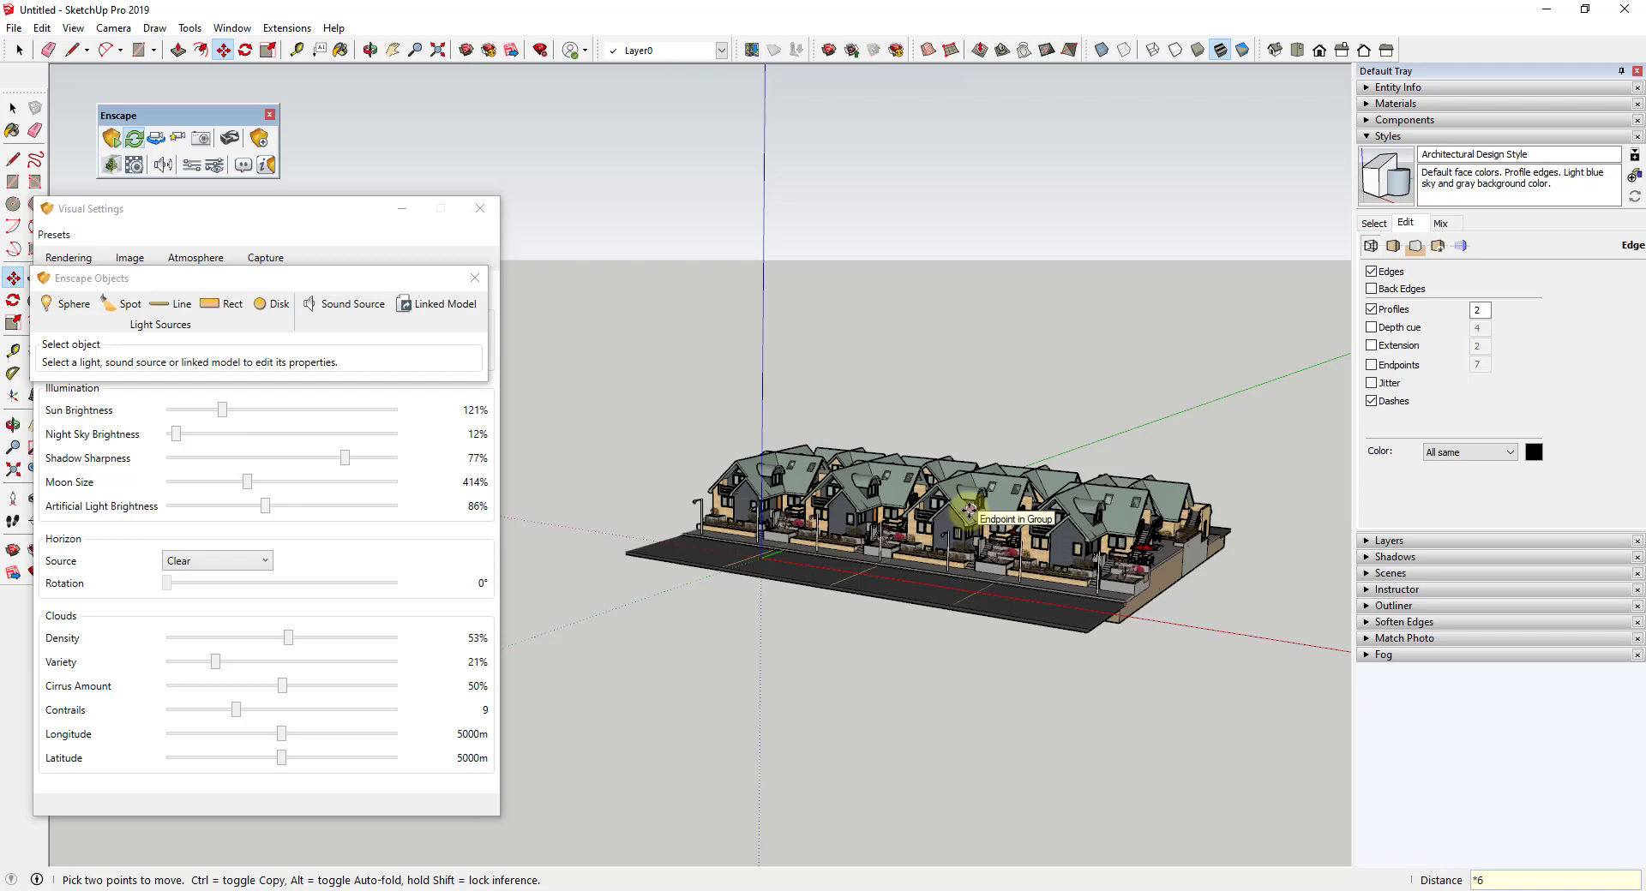
pyautogui.scroll(-1, 758, 533)
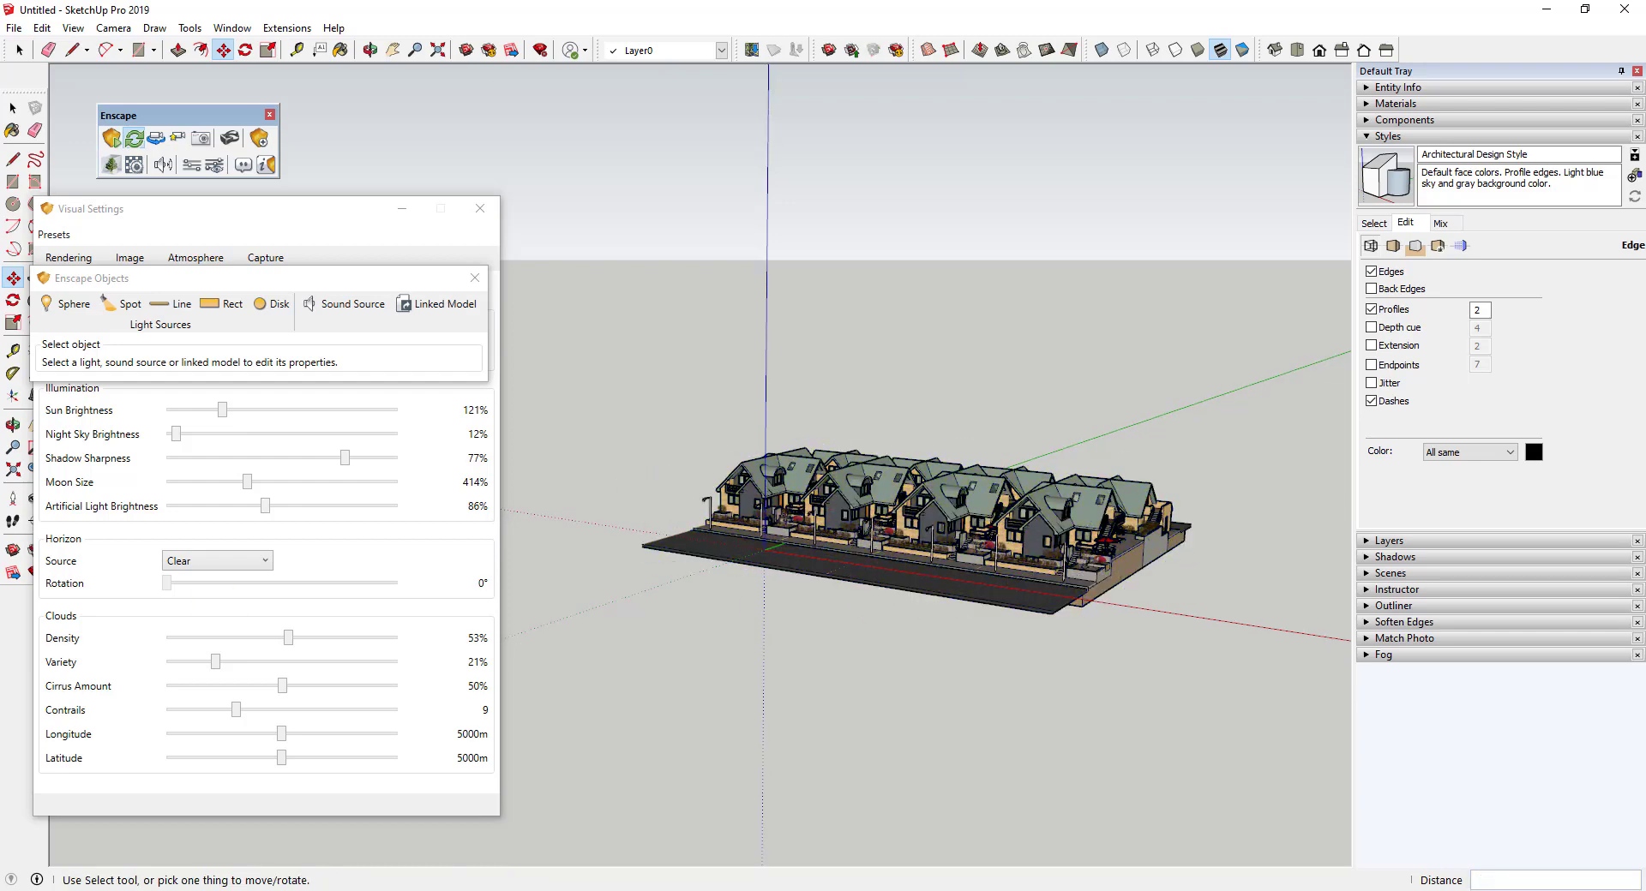
pyautogui.click(214, 597)
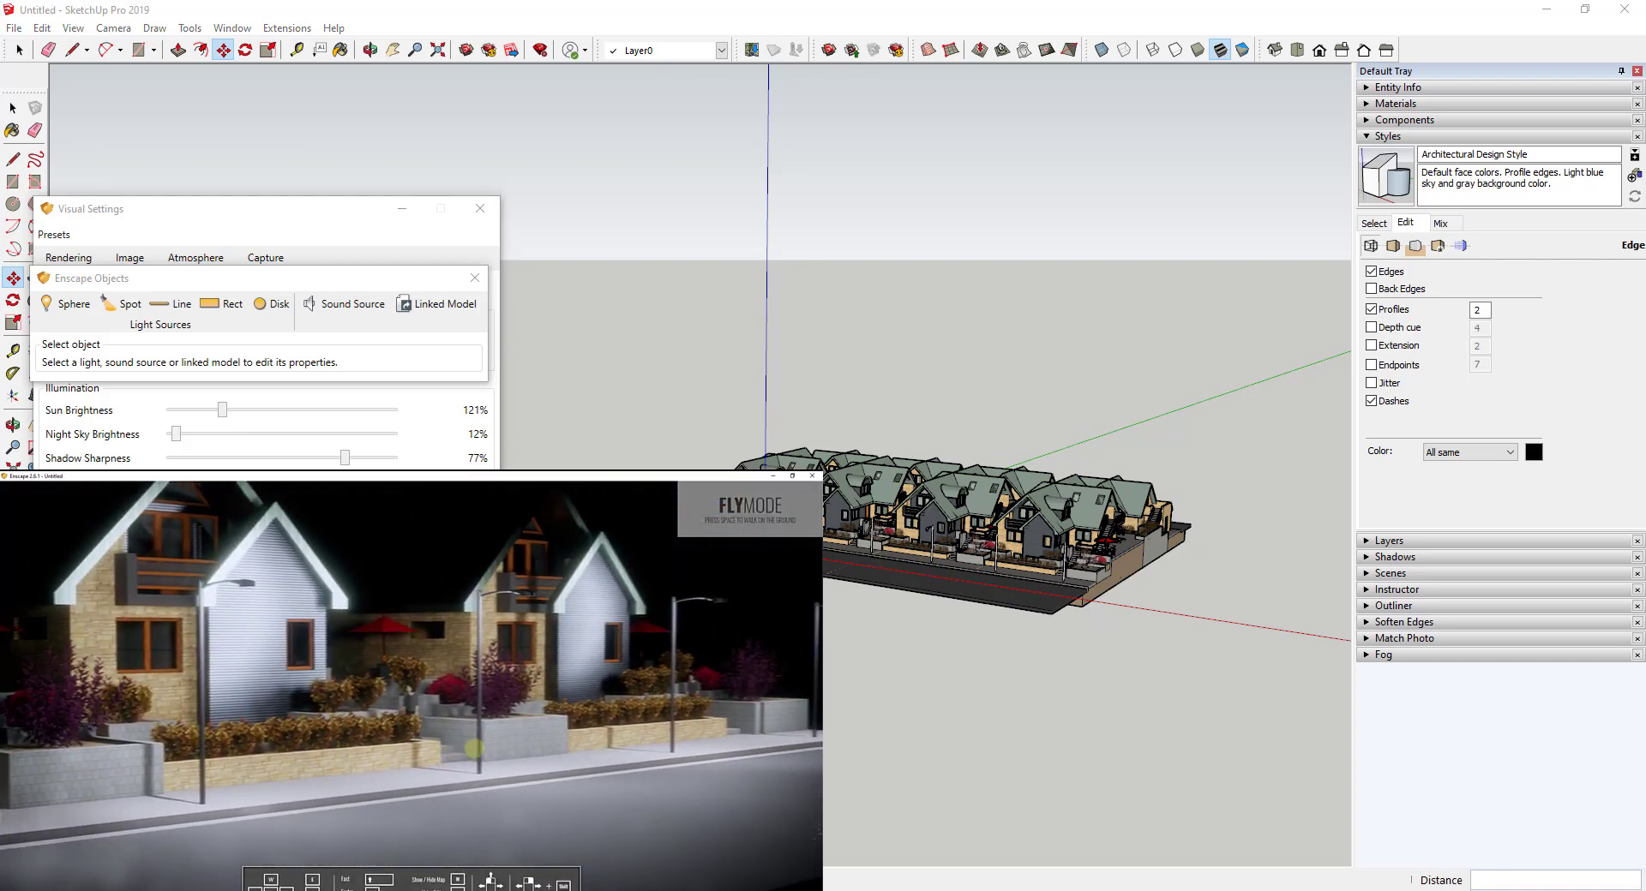
pyautogui.moveTo(476, 748); pyautogui.dragTo(473, 748)
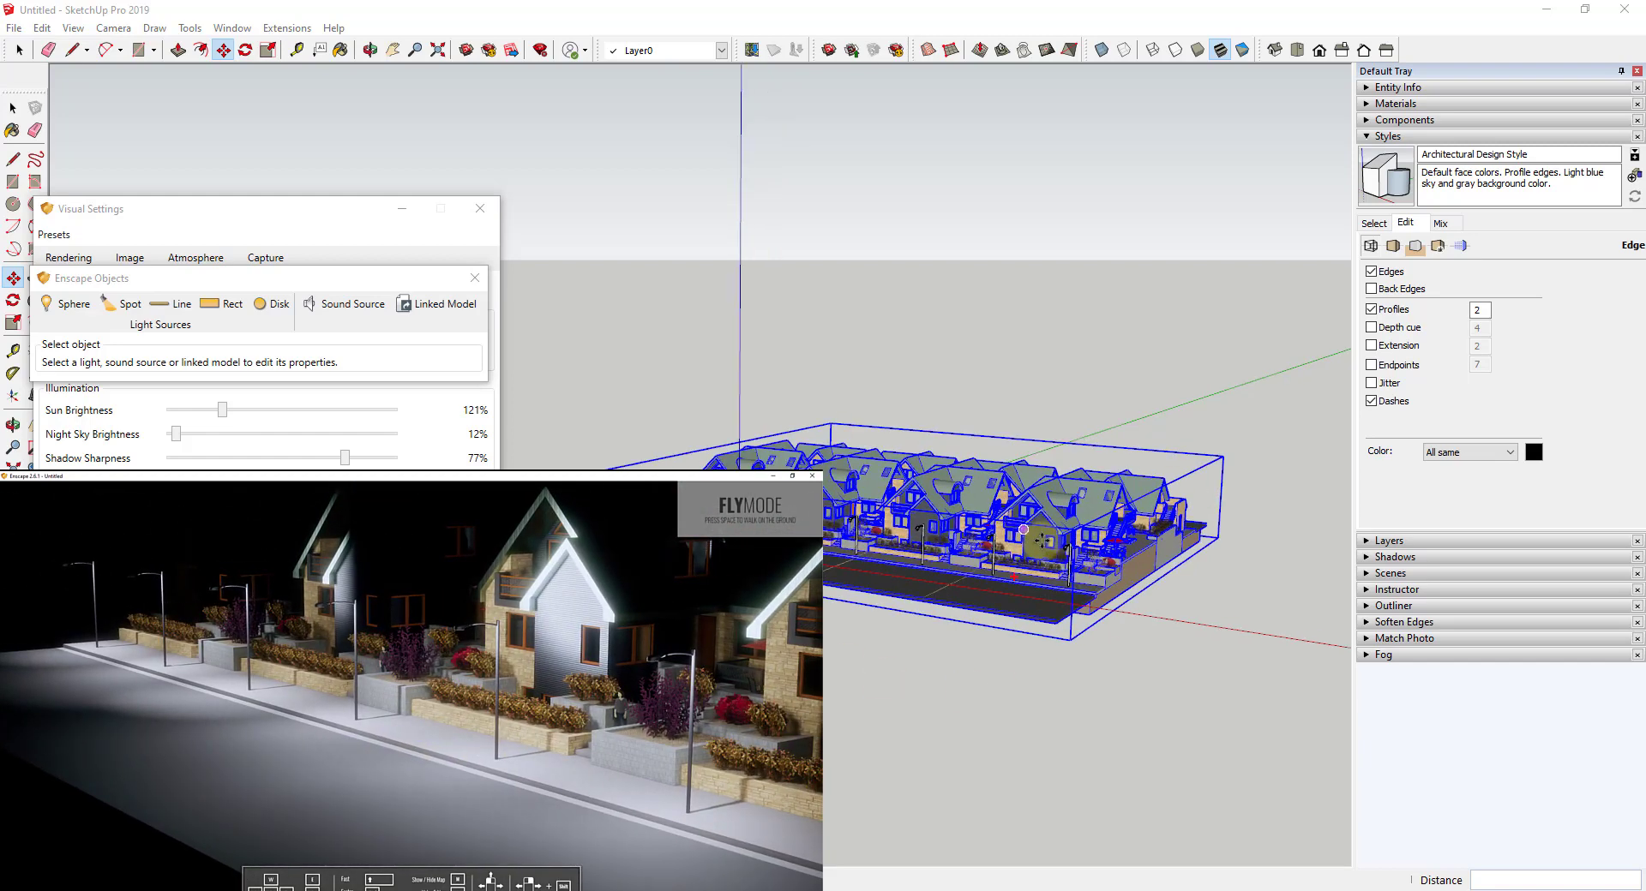
# Step: Lower the luminous intensity of the sphere light inside one of the Street Light components and leave the component
pyautogui.scroll(5, 1015, 552)
pyautogui.scroll(4, 1015, 550)
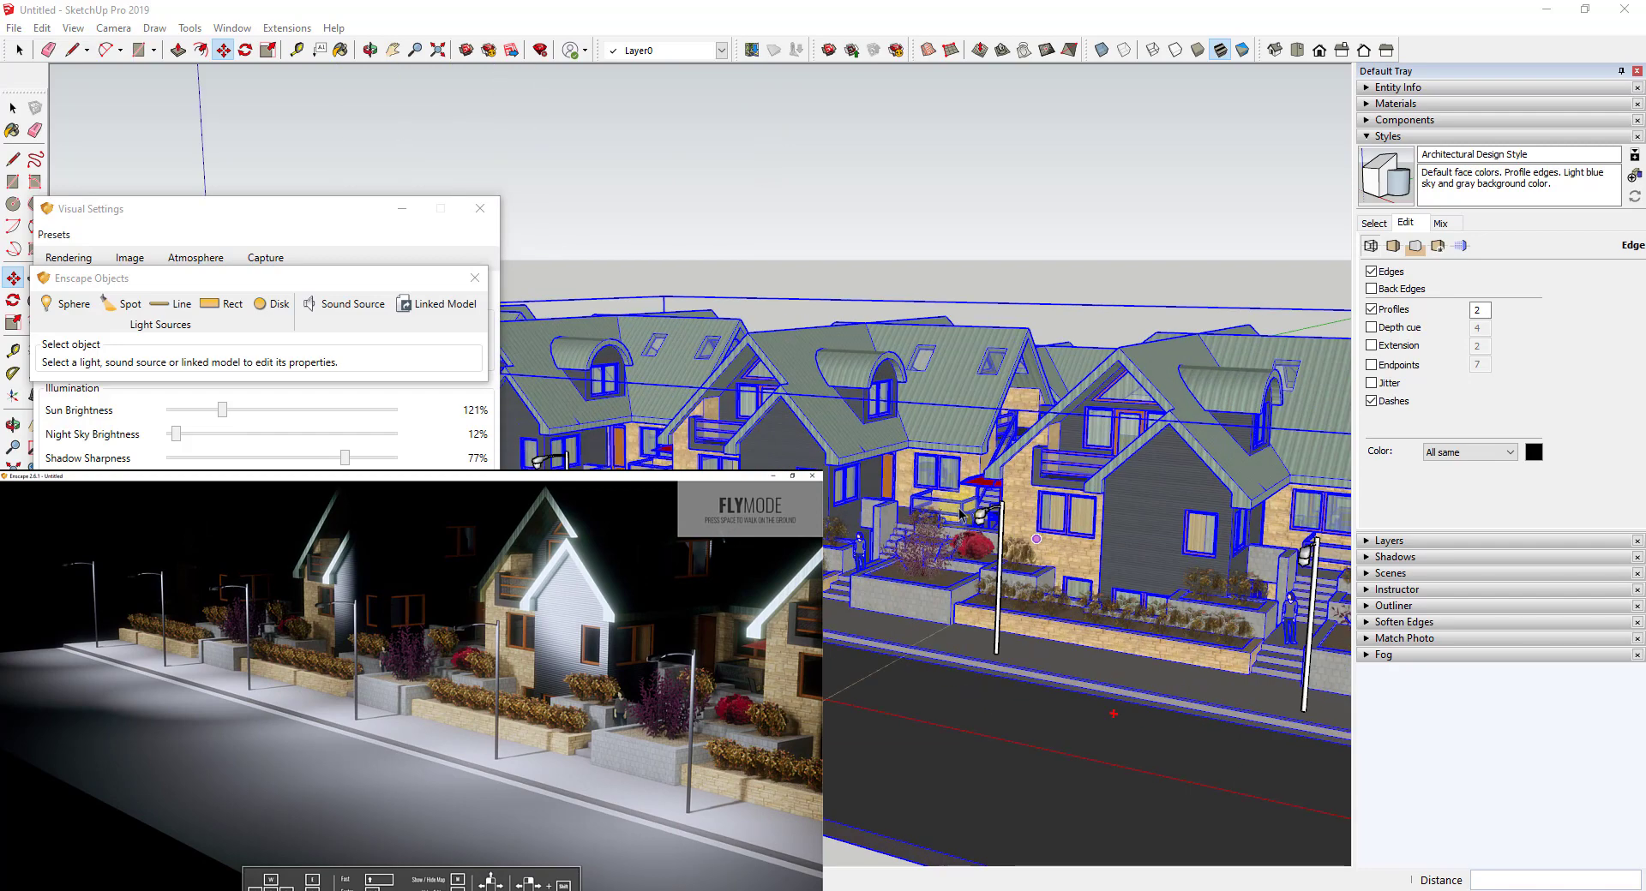
pyautogui.press('space')
pyautogui.click(960, 514)
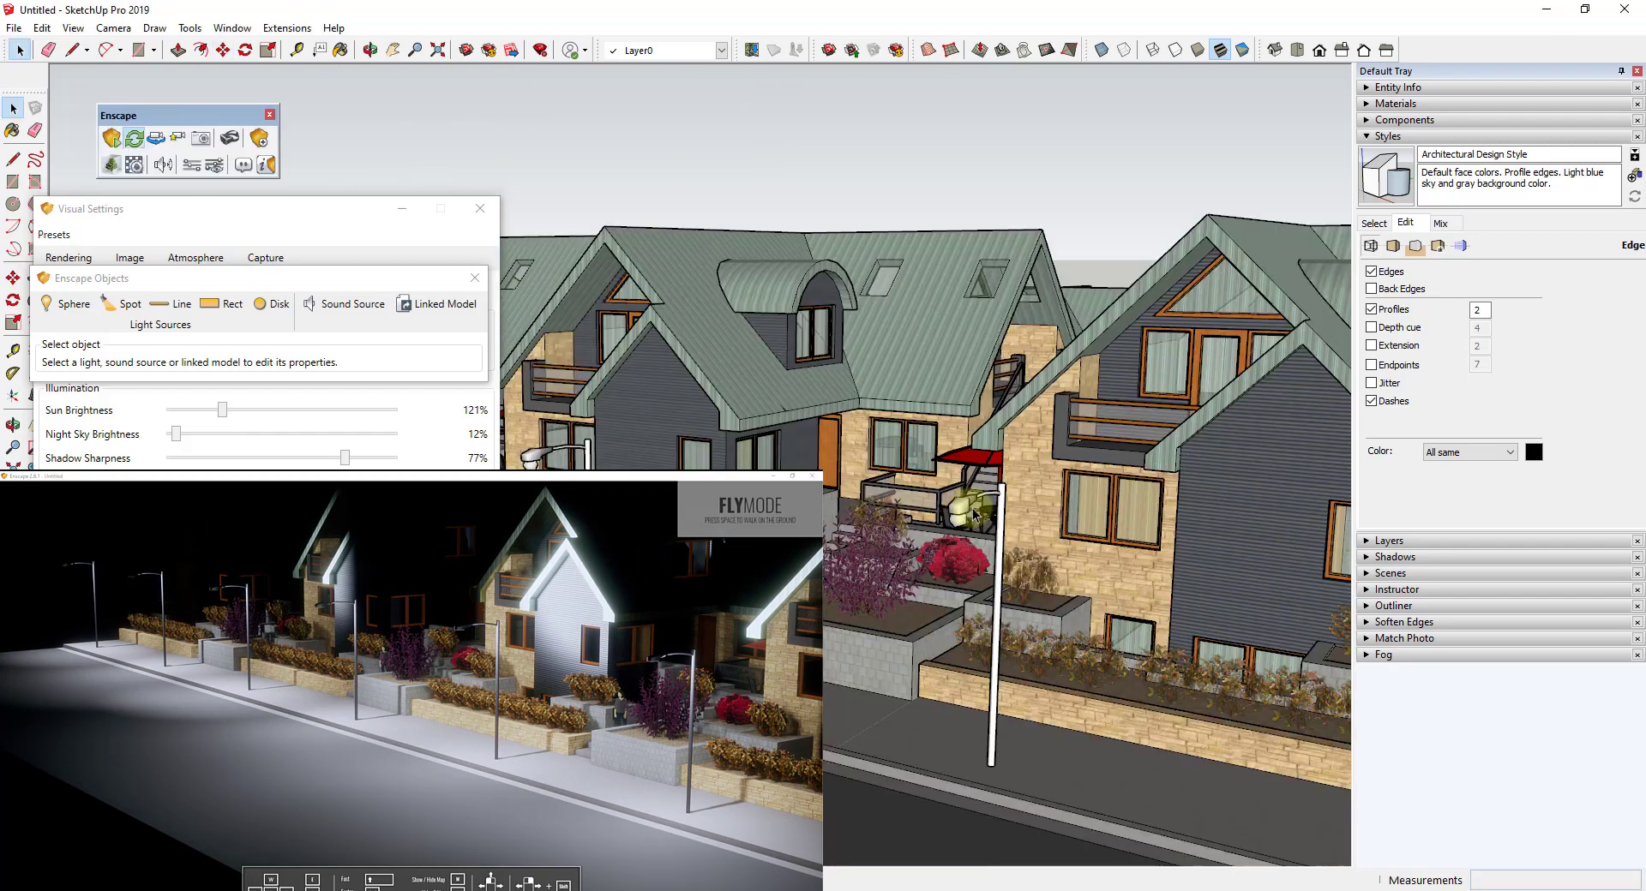
pyautogui.scroll(6, 959, 514)
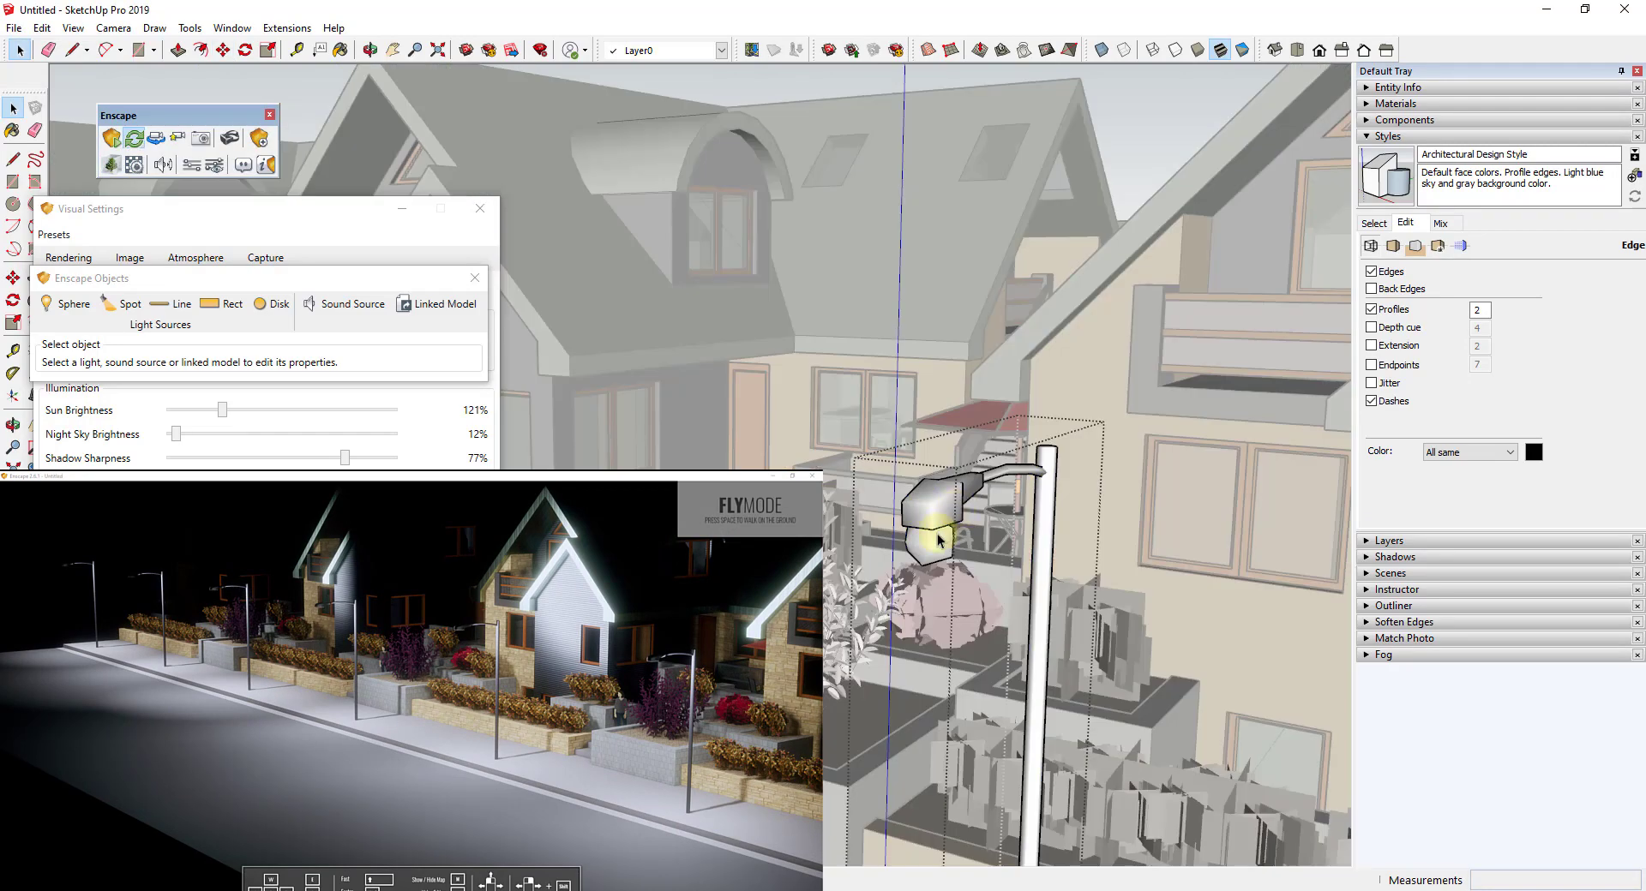
pyautogui.click(926, 541)
pyautogui.moveTo(256, 370)
pyautogui.mouseDown()
pyautogui.moveTo(215, 370)
pyautogui.moveTo(237, 370)
pyautogui.mouseUp()
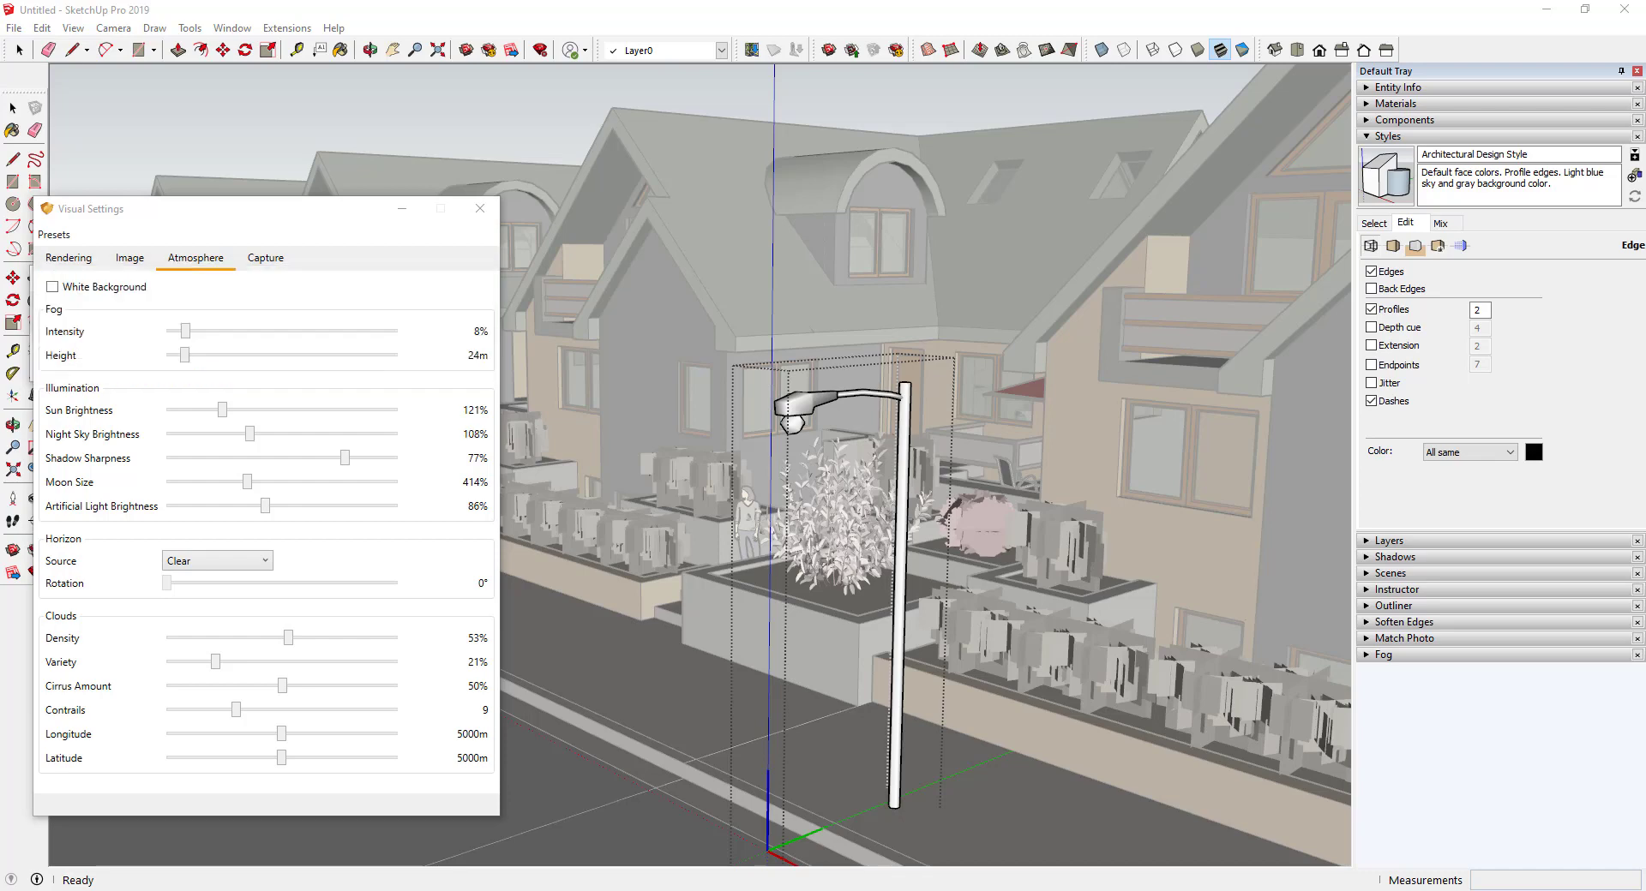
pyautogui.click(850, 299)
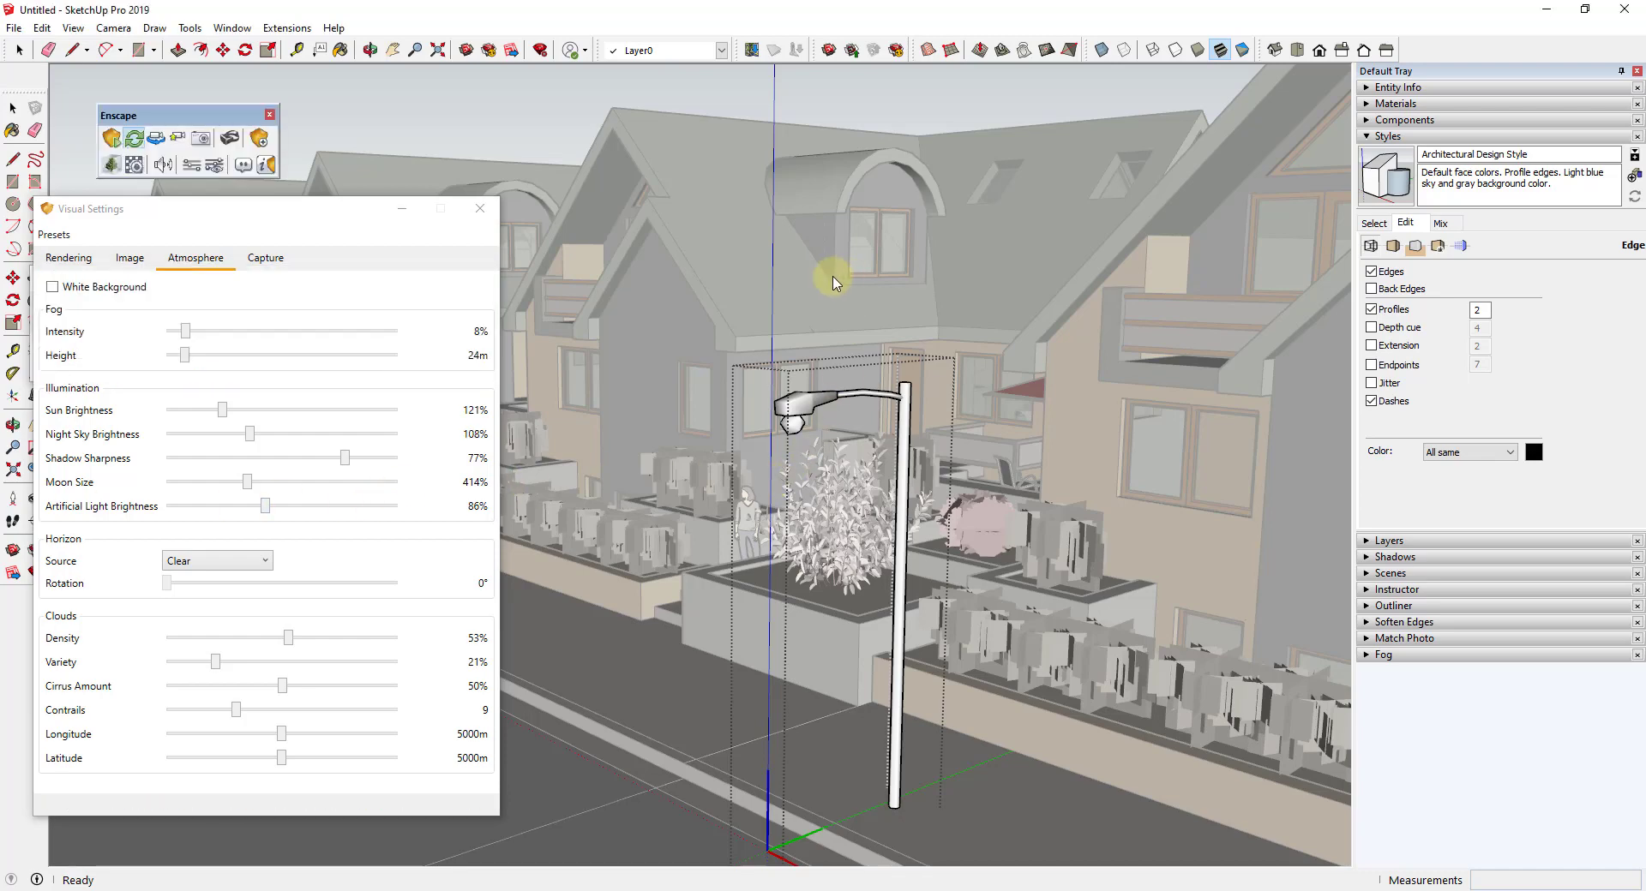
pyautogui.press('space')
pyautogui.click(825, 300)
pyautogui.scroll(-2, 834, 363)
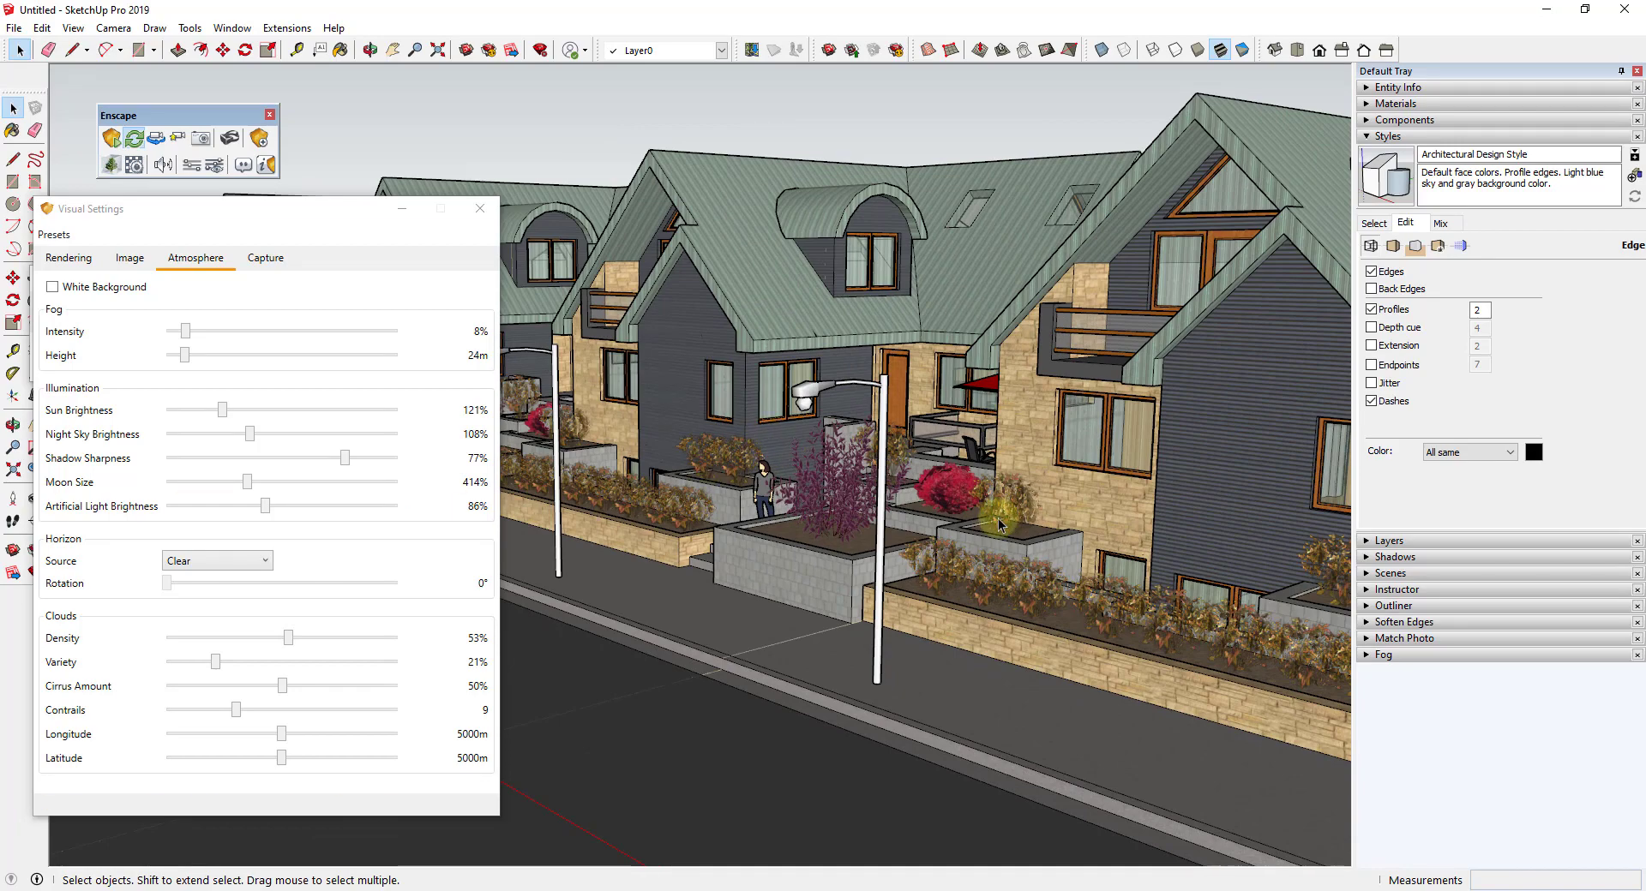
# Step: Look over the row of street lights in front of the houses and close the Visual Settings and Enscape Objects windows
pyautogui.moveTo(998, 519); pyautogui.dragTo(1148, 542, button='middle')
pyautogui.scroll(-6, 1175, 459)
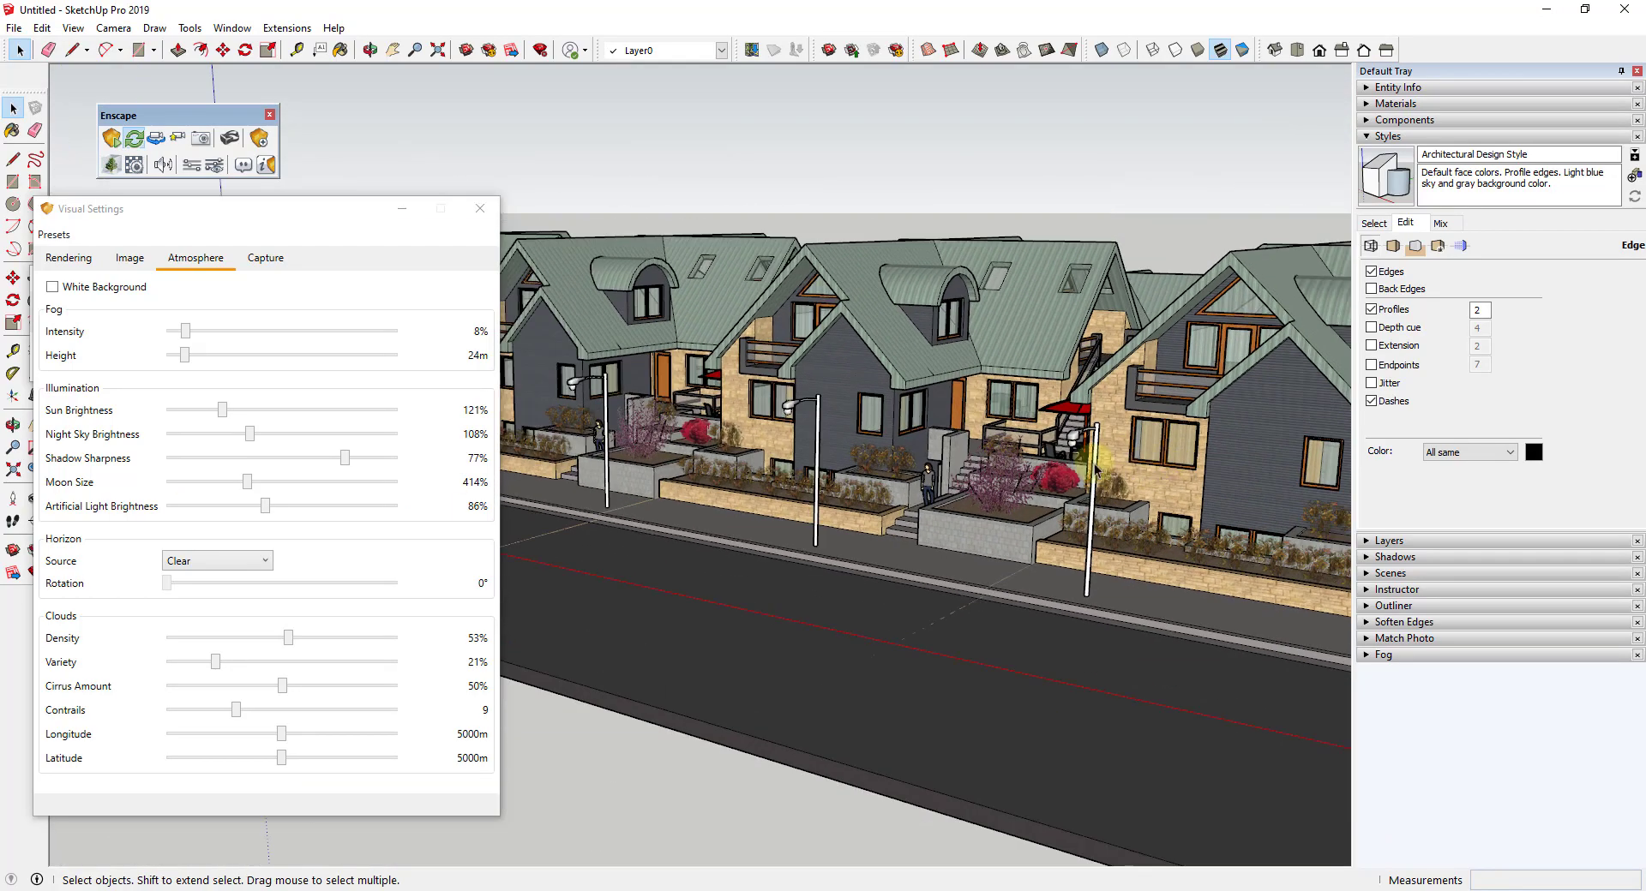
pyautogui.moveTo(780, 399); pyautogui.dragTo(1106, 416, button='middle')
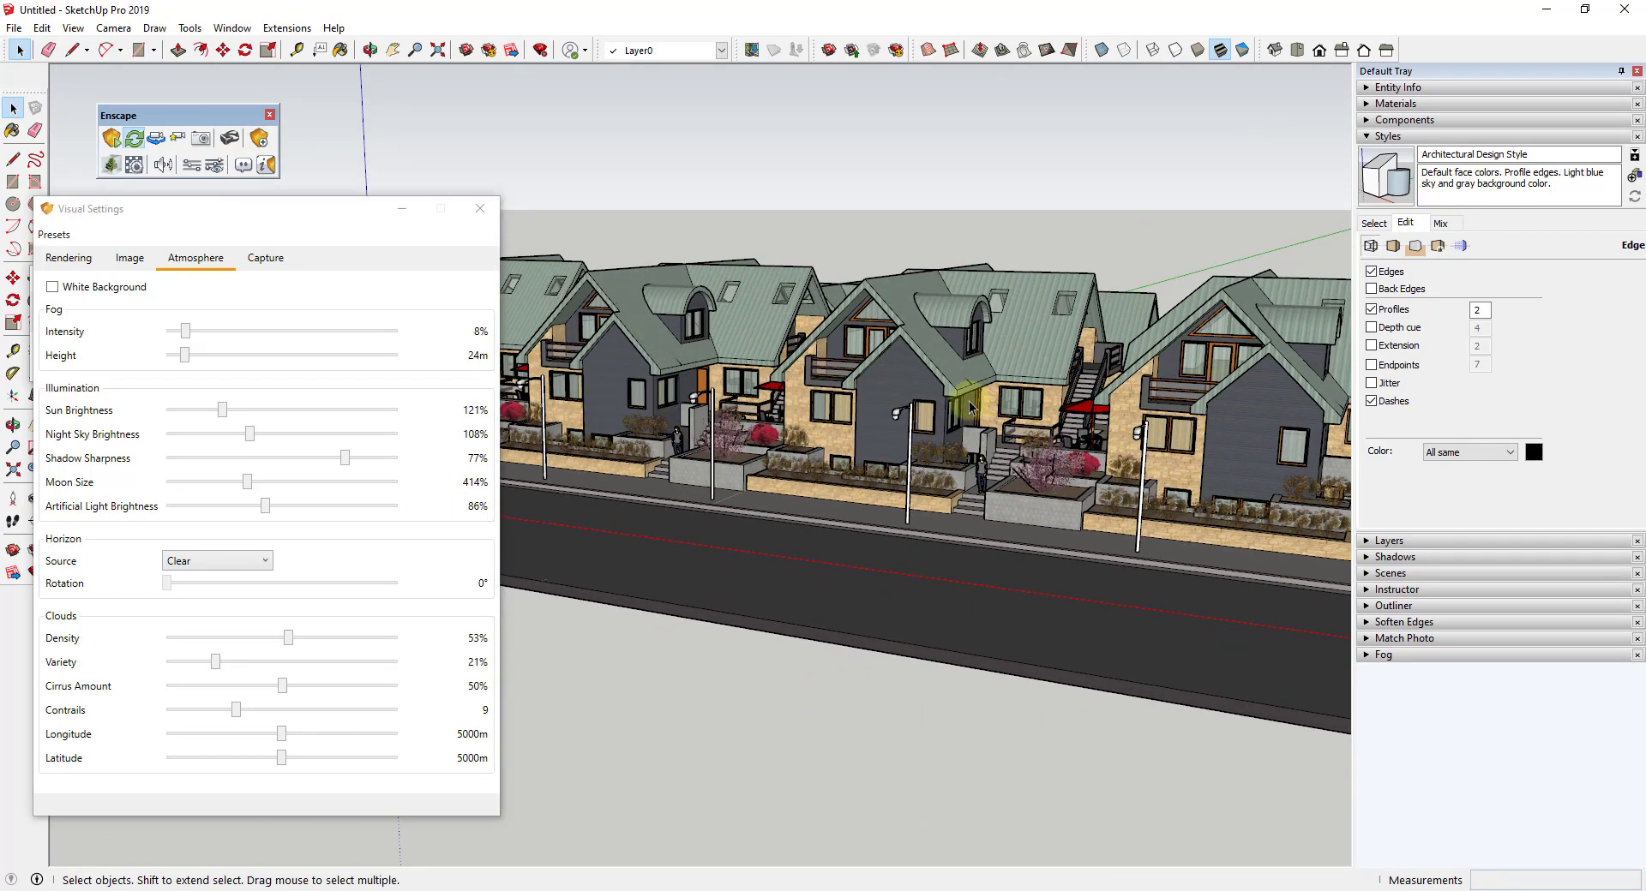
pyautogui.scroll(3, 1278, 424)
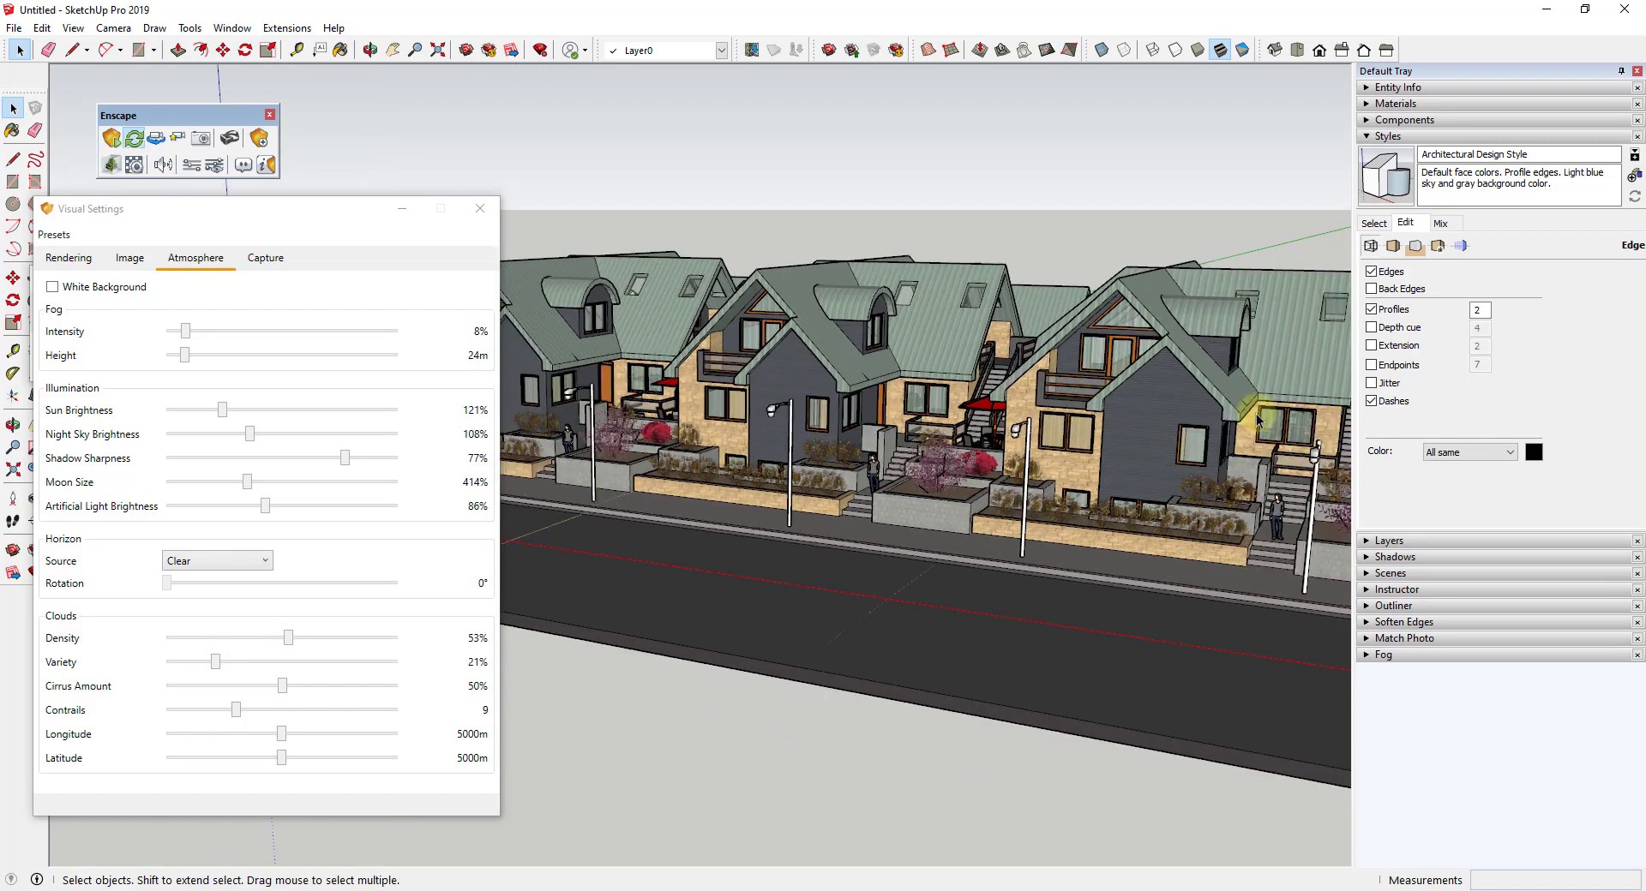
pyautogui.scroll(2, 1256, 420)
pyautogui.moveTo(1221, 442); pyautogui.dragTo(1040, 463, button='middle')
pyautogui.scroll(-6, 1041, 463)
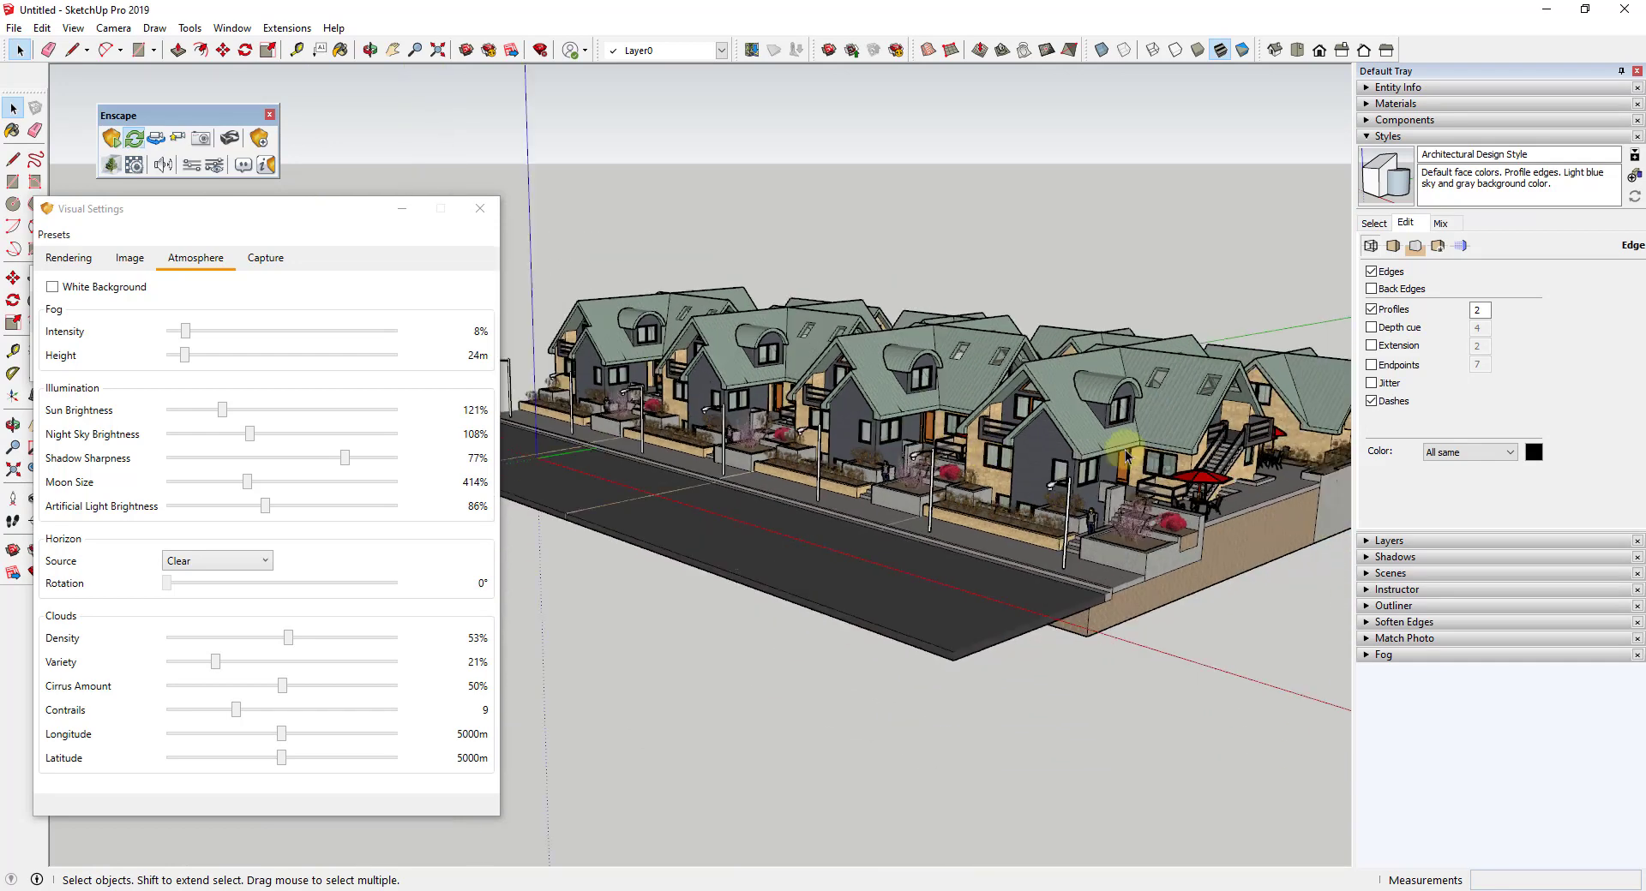
pyautogui.click(470, 223)
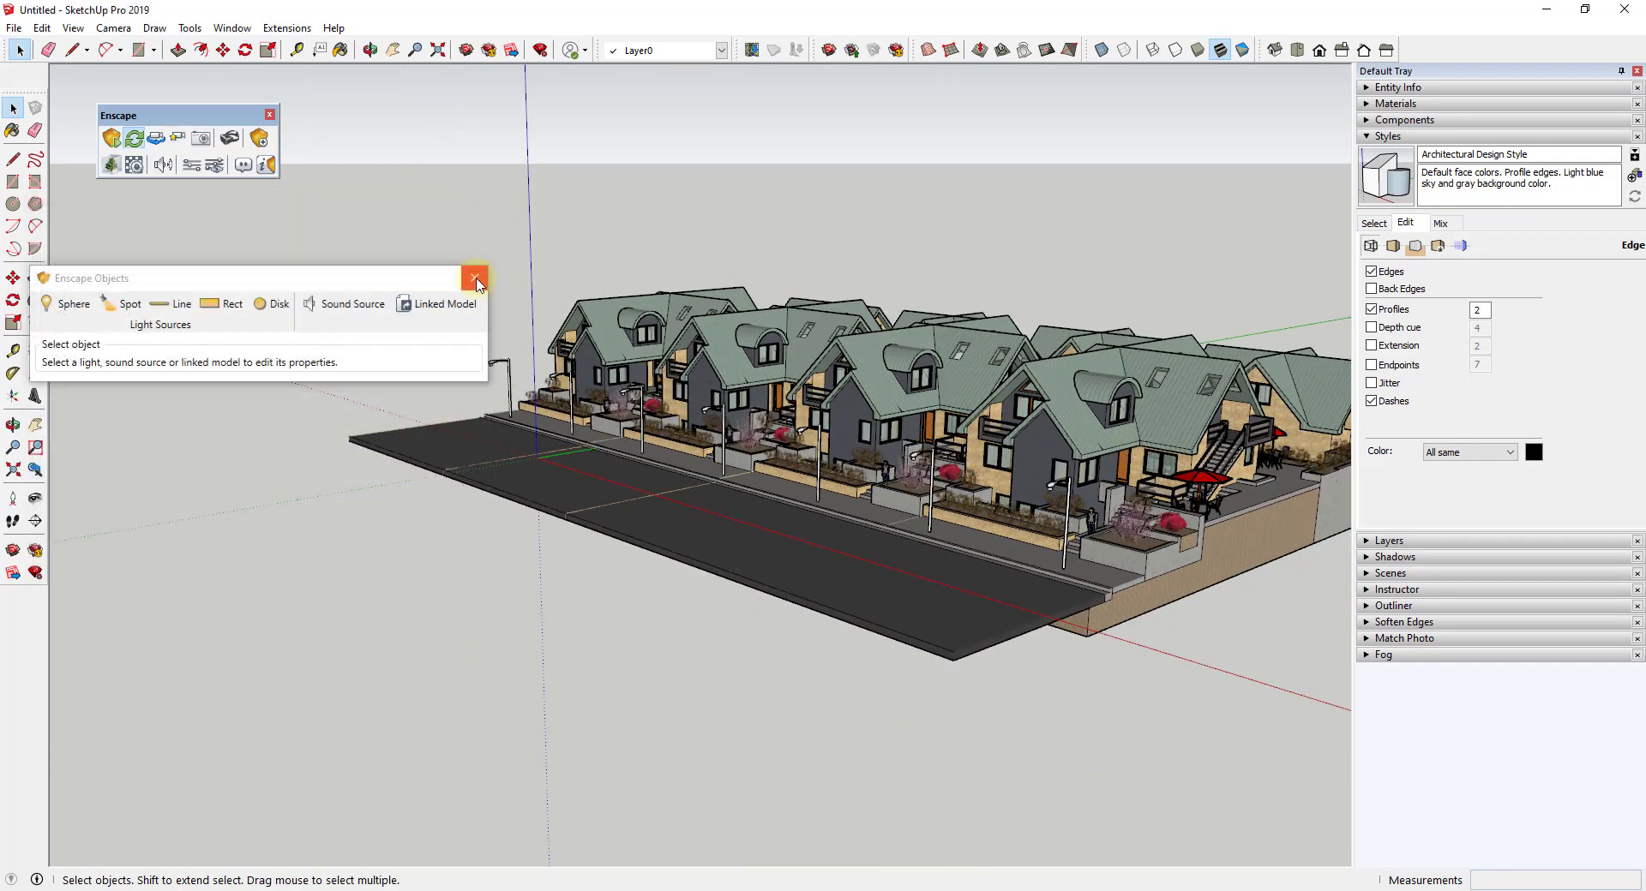
pyautogui.click(477, 273)
# Step: Place a section plane on the street-facing facade of the houses
pyautogui.scroll(5, 1034, 436)
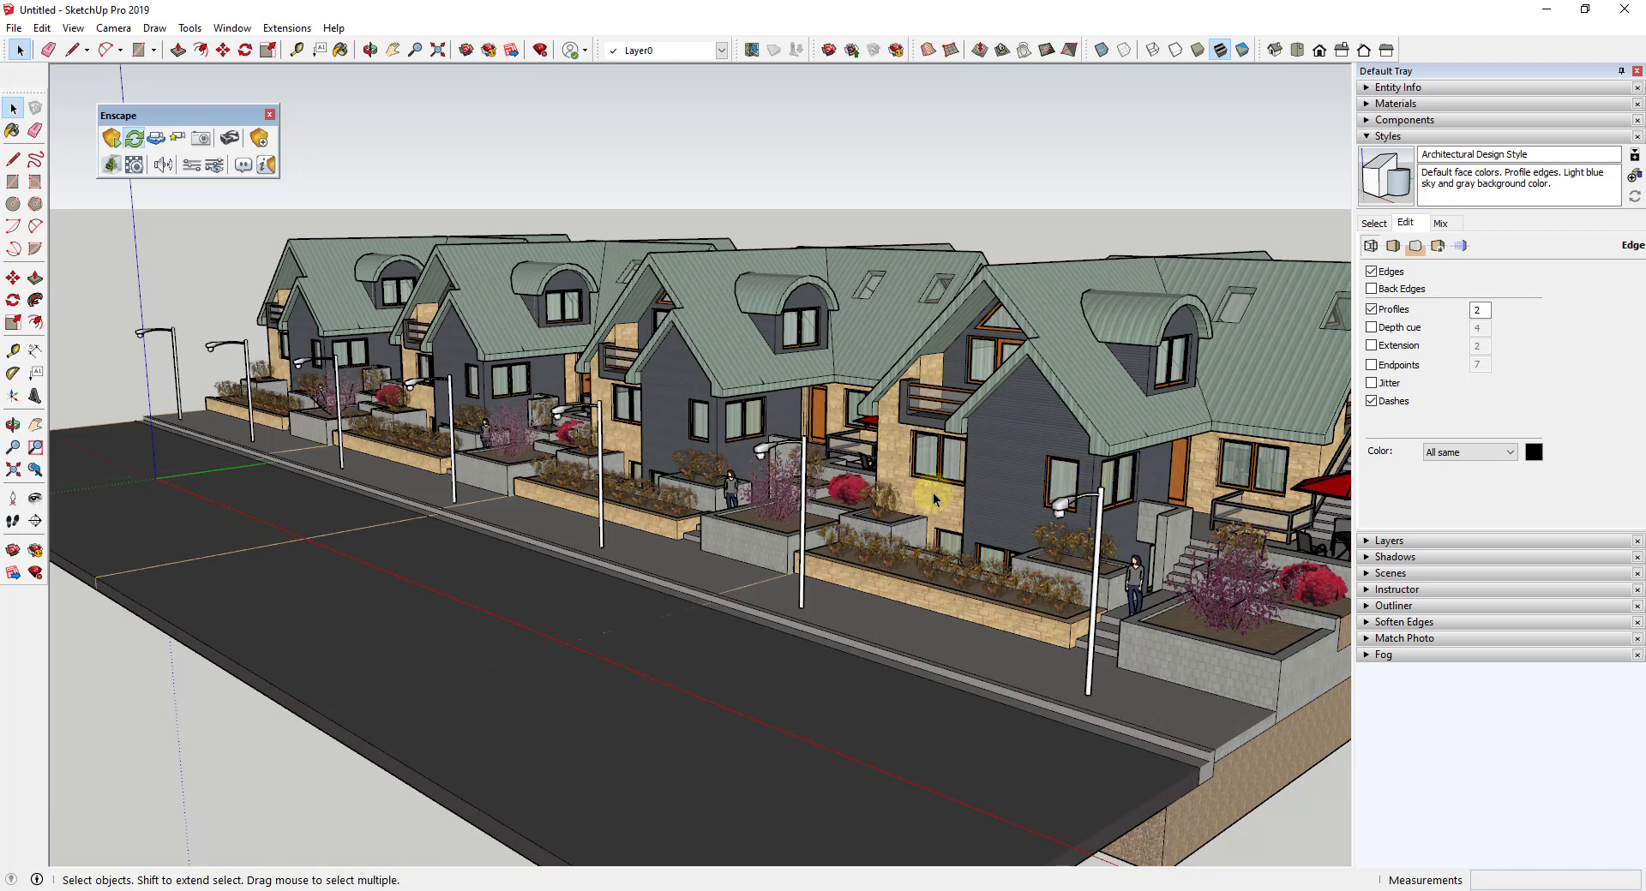
pyautogui.moveTo(943, 489); pyautogui.dragTo(964, 416, button='middle')
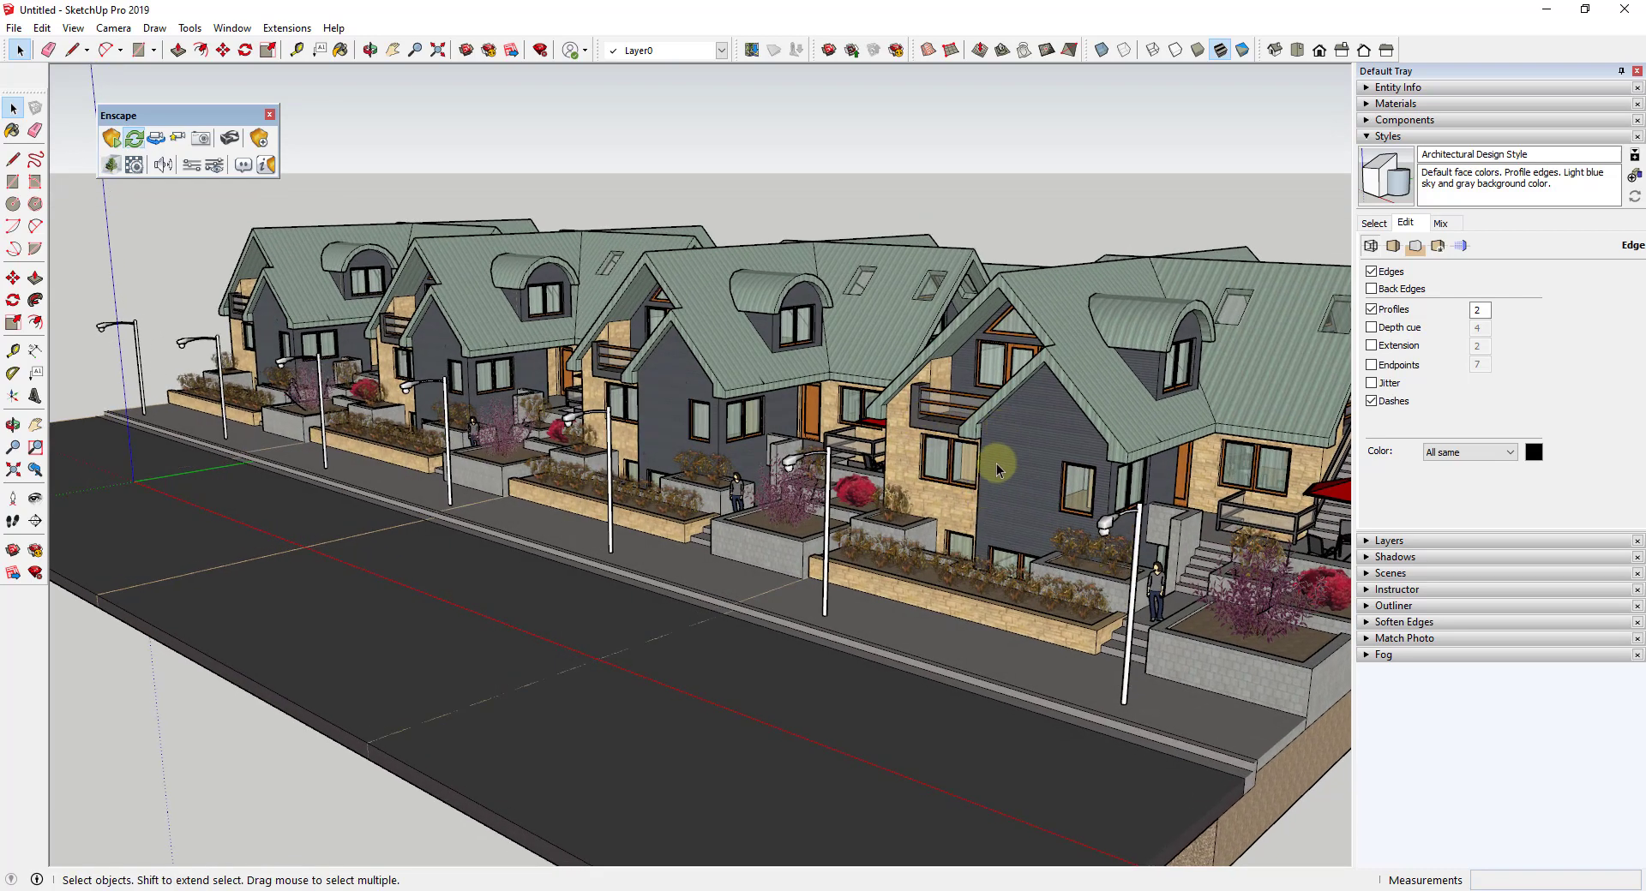
pyautogui.click(34, 522)
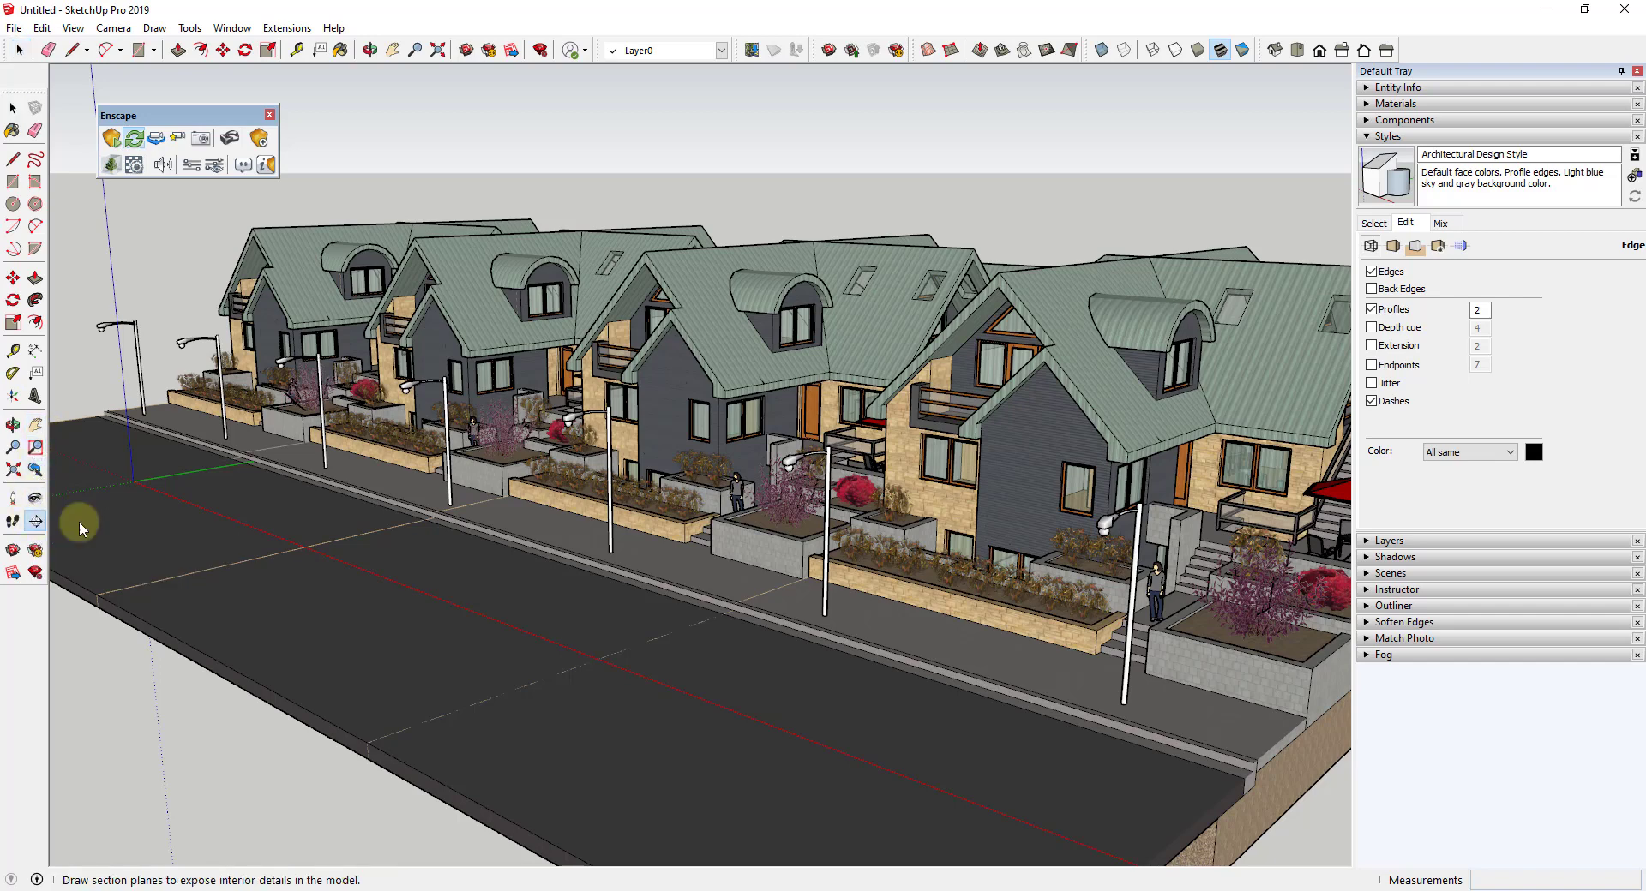
pyautogui.click(678, 434)
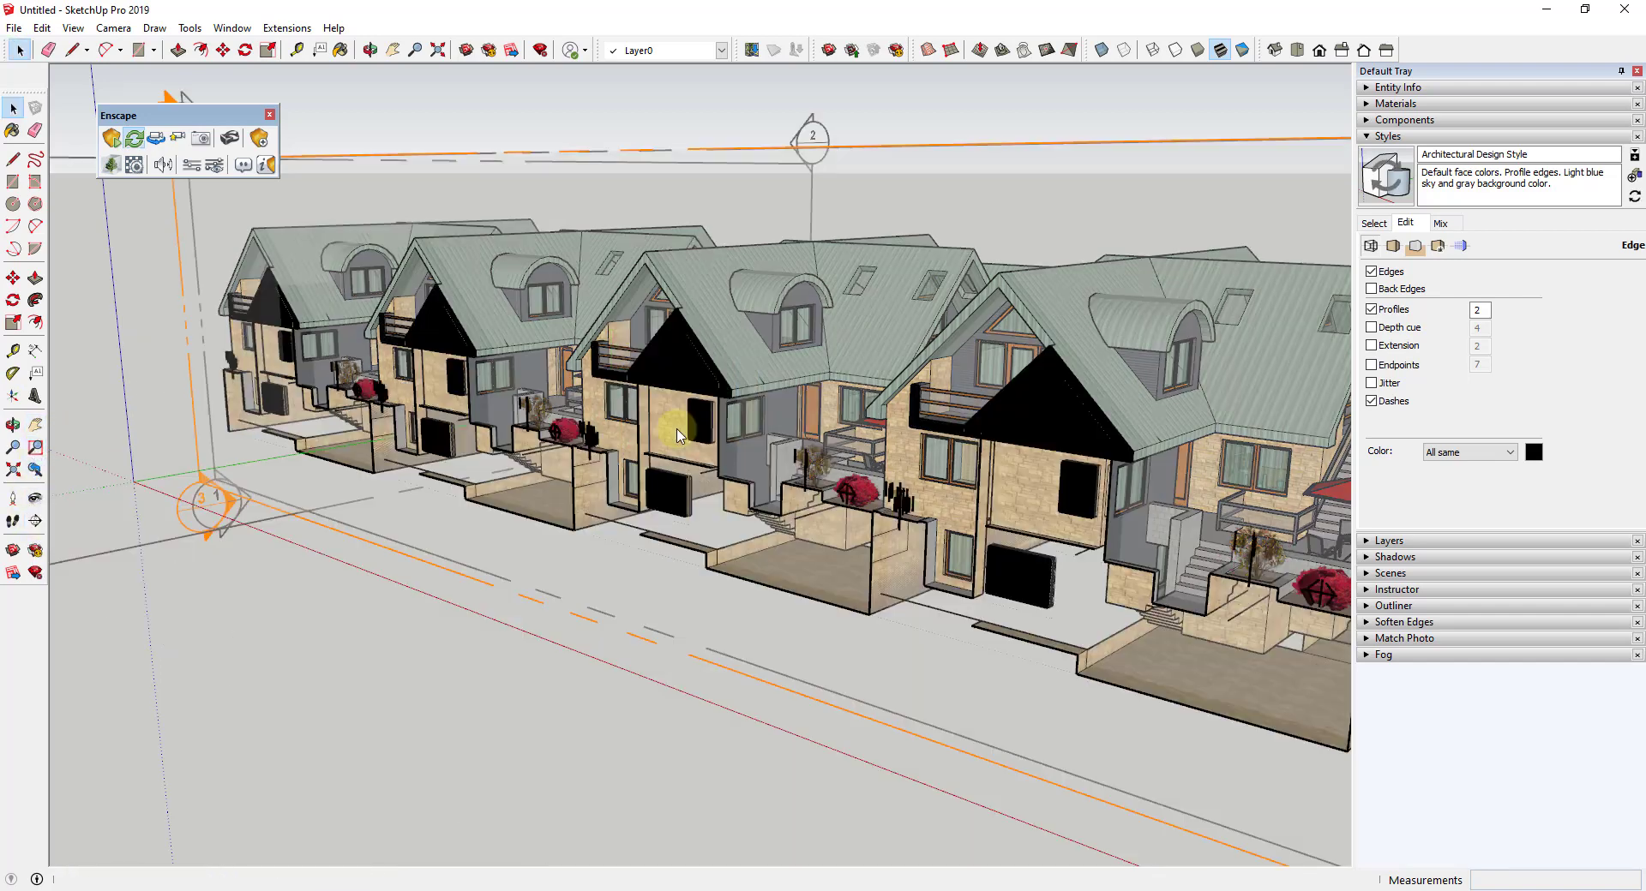
# Step: Delete the old section plane 1 lying next to the new one at the front of the houses
pyautogui.moveTo(729, 180); pyautogui.dragTo(690, 257, button='middle')
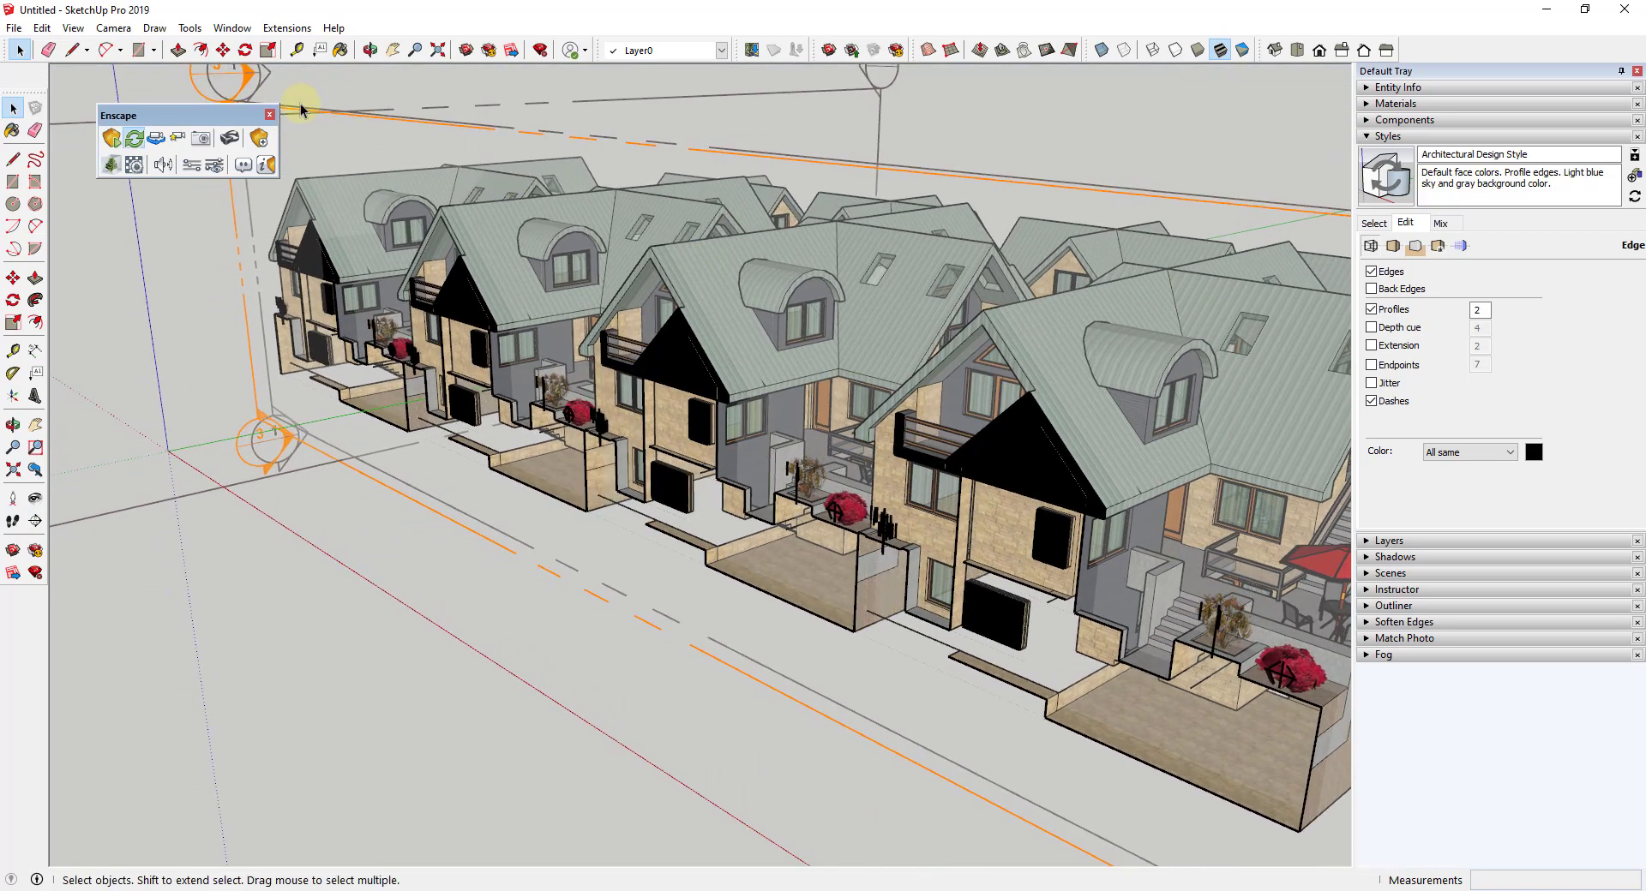
pyautogui.click(262, 82)
pyautogui.click(515, 177)
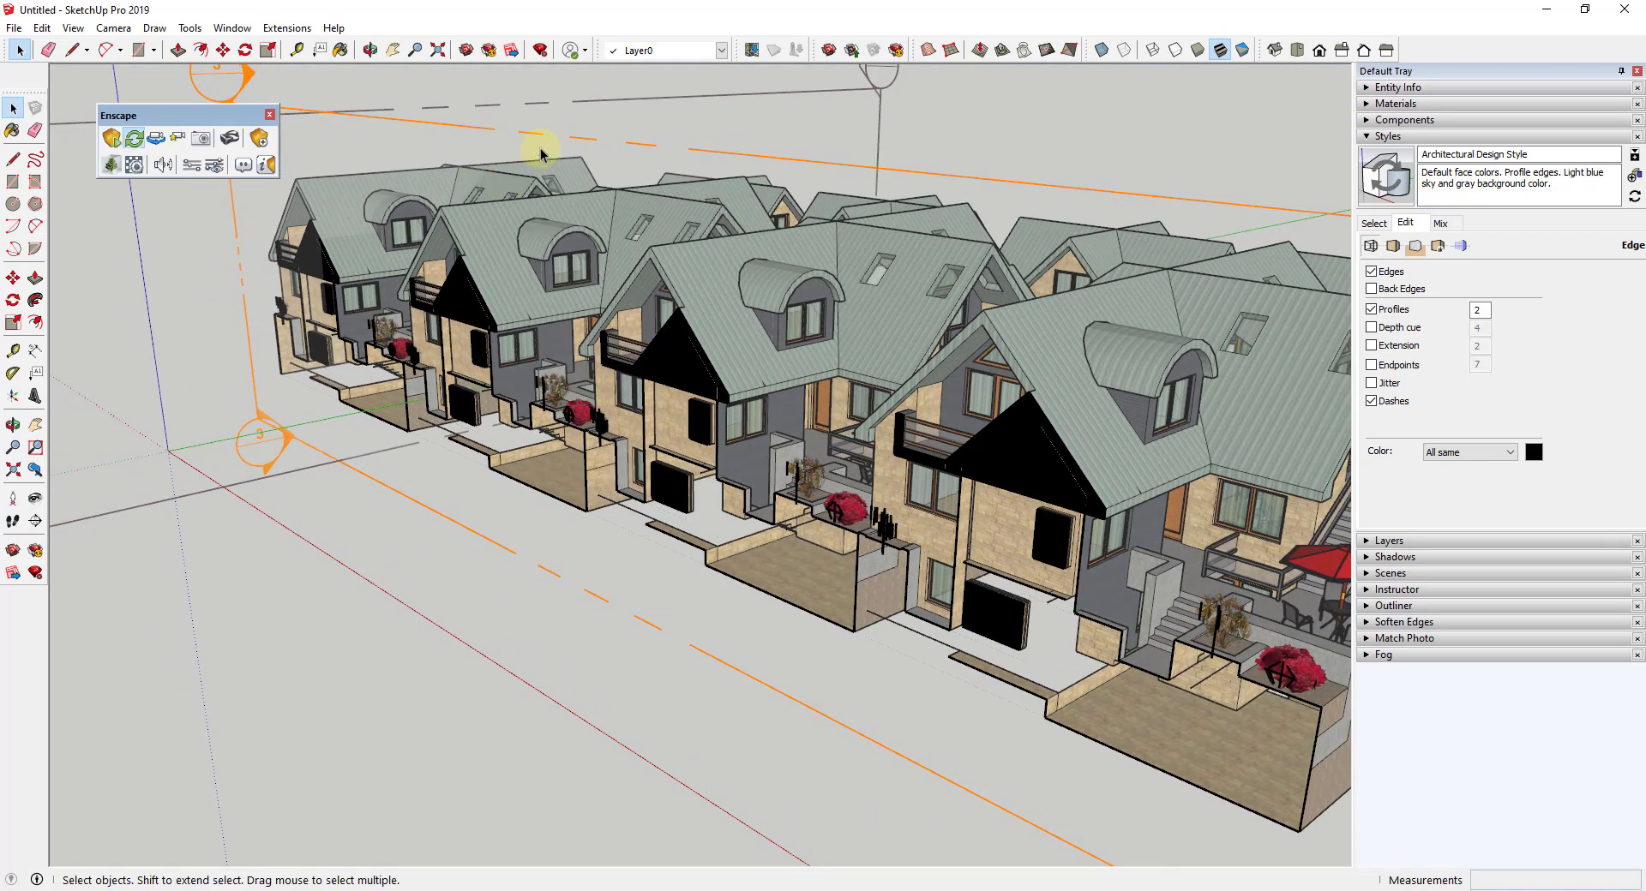
# Step: Move the new section plane back into the houses until it cuts open the interior rooms and attics
pyautogui.click(540, 152)
pyautogui.press('m')
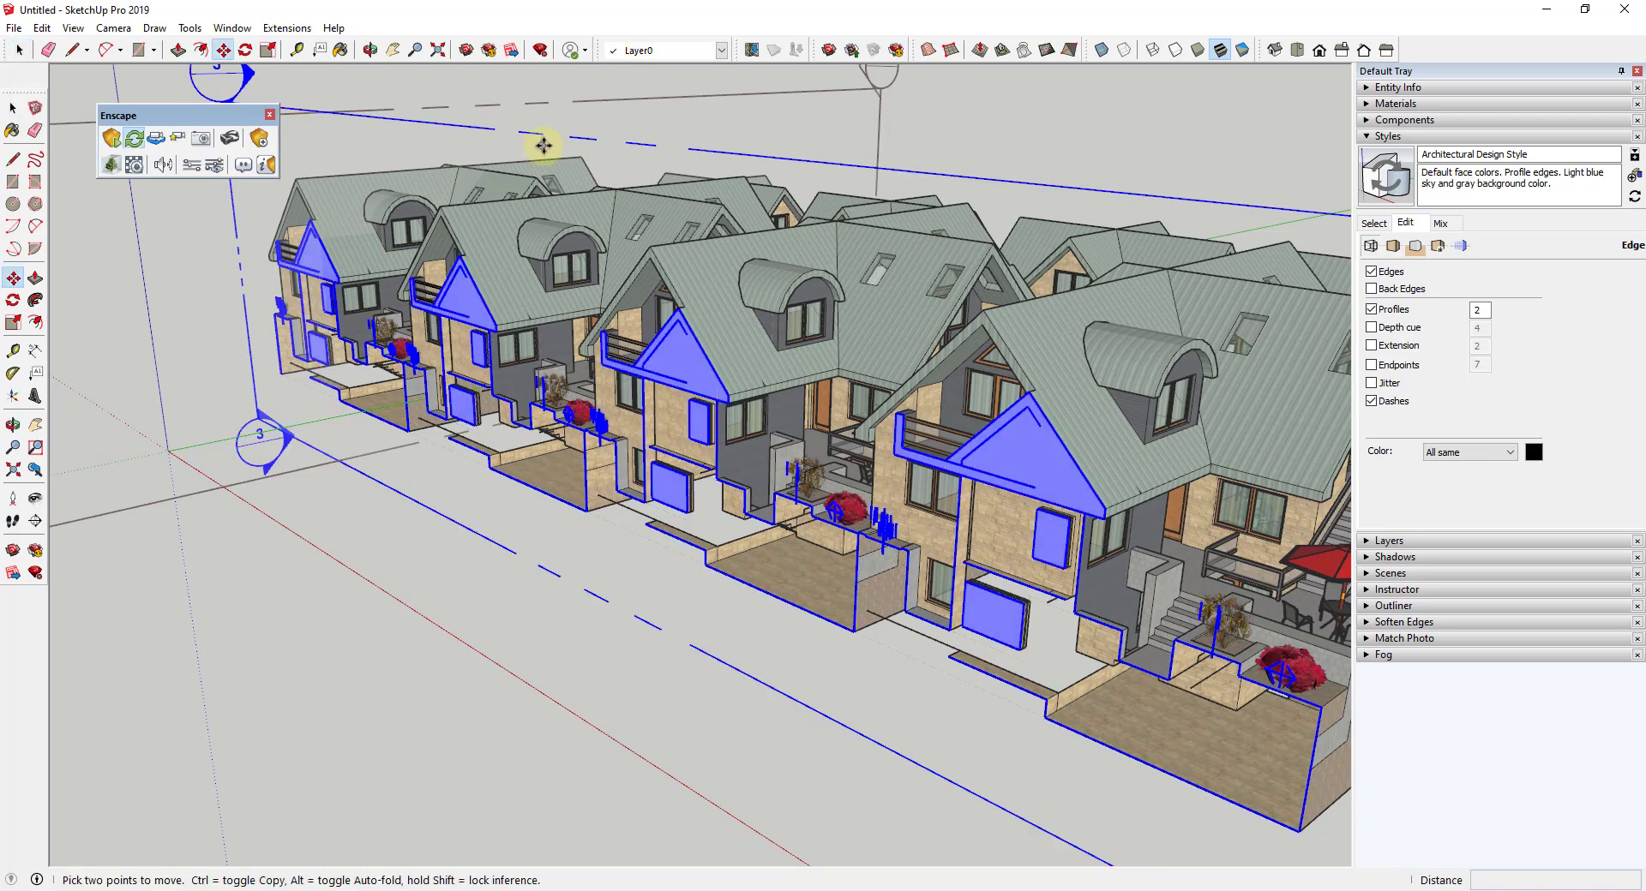
pyautogui.moveTo(544, 146); pyautogui.dragTo(588, 191)
pyautogui.moveTo(730, 470); pyautogui.dragTo(1039, 396, button='middle')
pyautogui.scroll(-2, 885, 388)
pyautogui.scroll(3, 1126, 356)
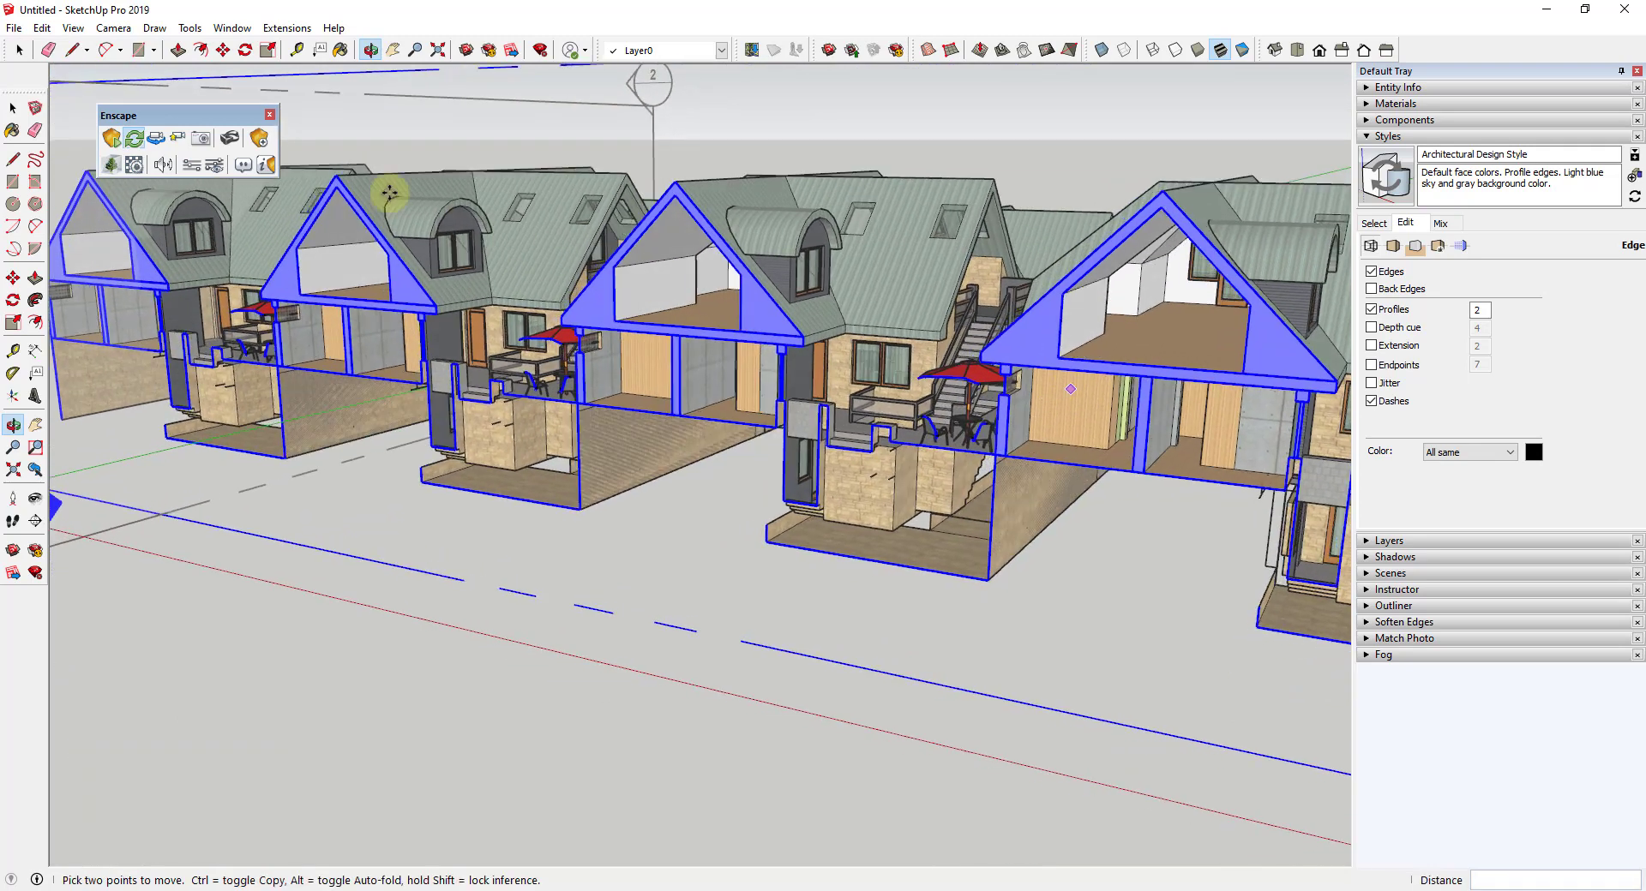
# Step: Open the Enscape Objects window and place a sphere light in the cut-open attic of the nearest house
pyautogui.click(259, 138)
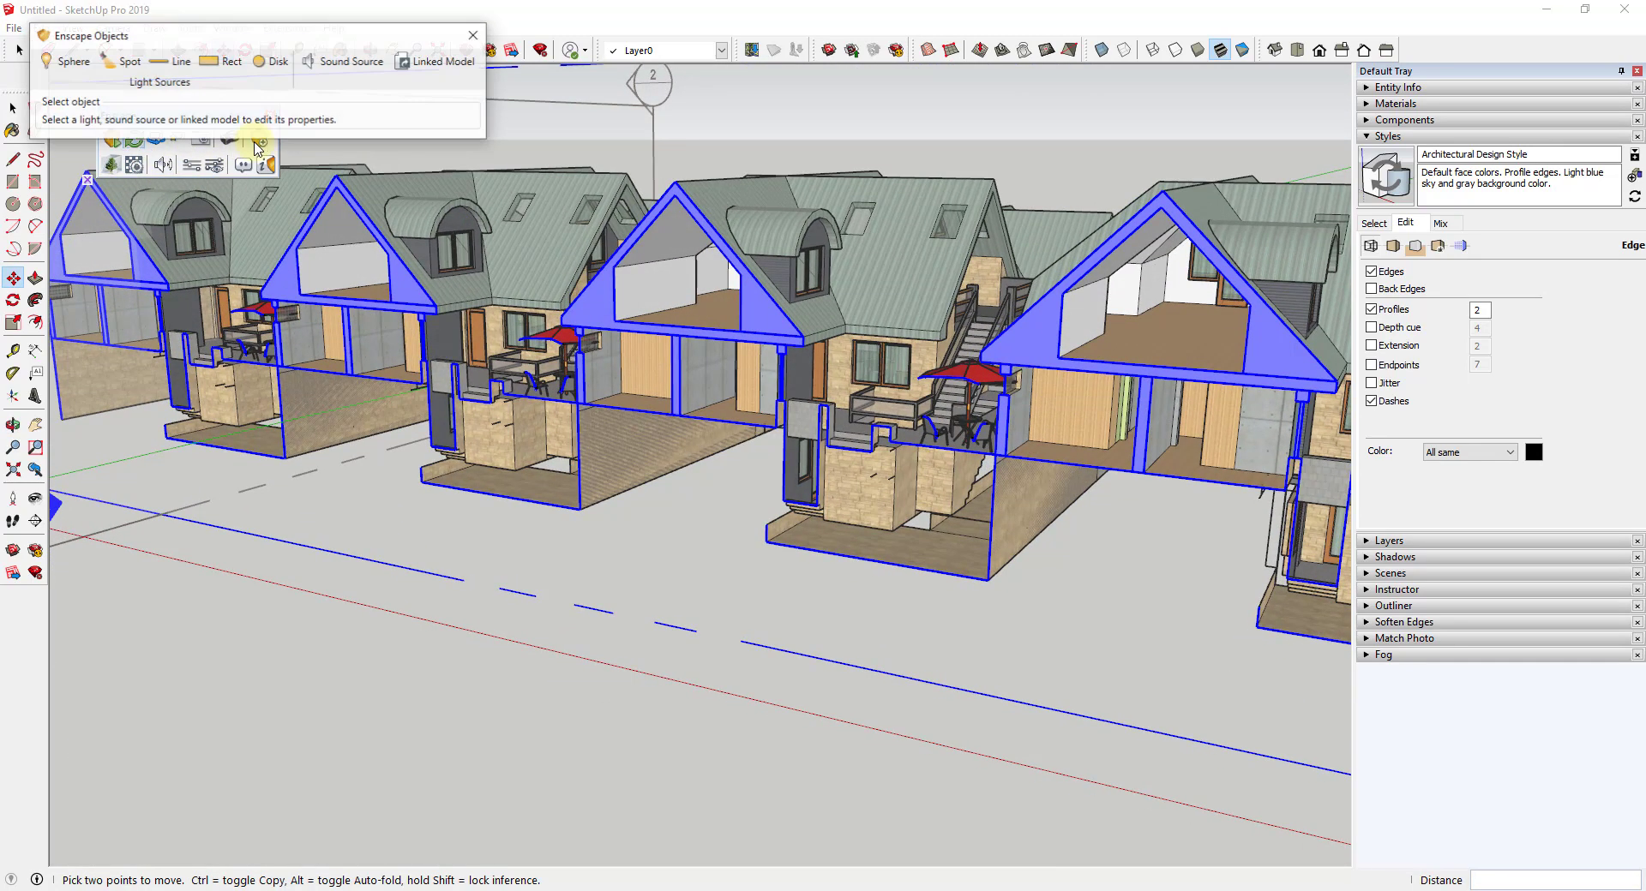
pyautogui.click(73, 62)
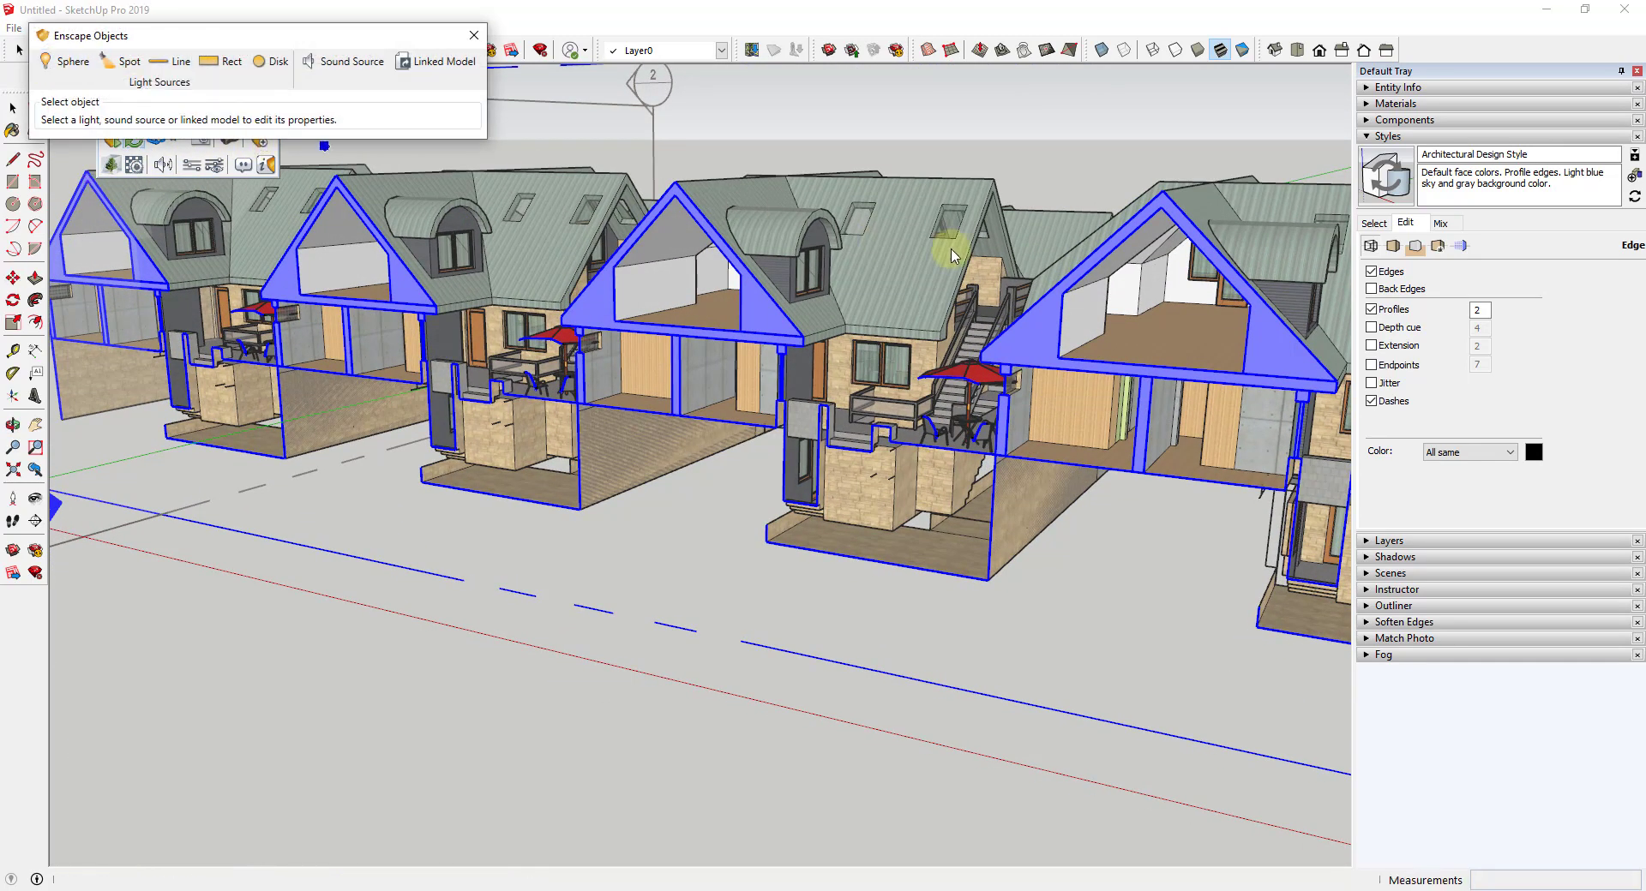
pyautogui.click(1173, 354)
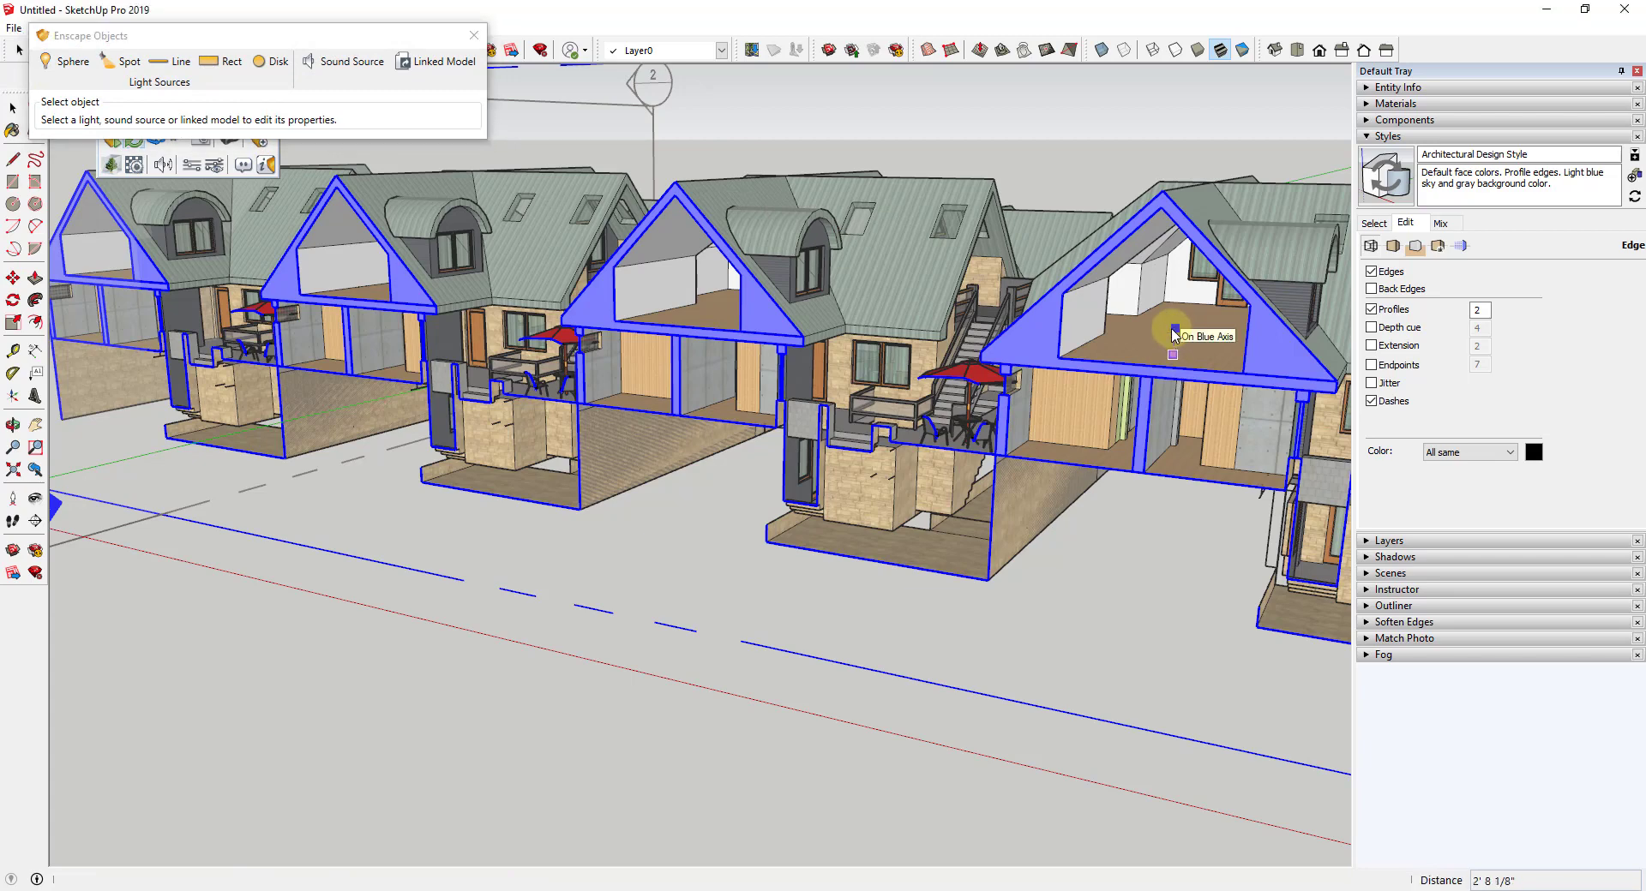
pyautogui.click(1174, 334)
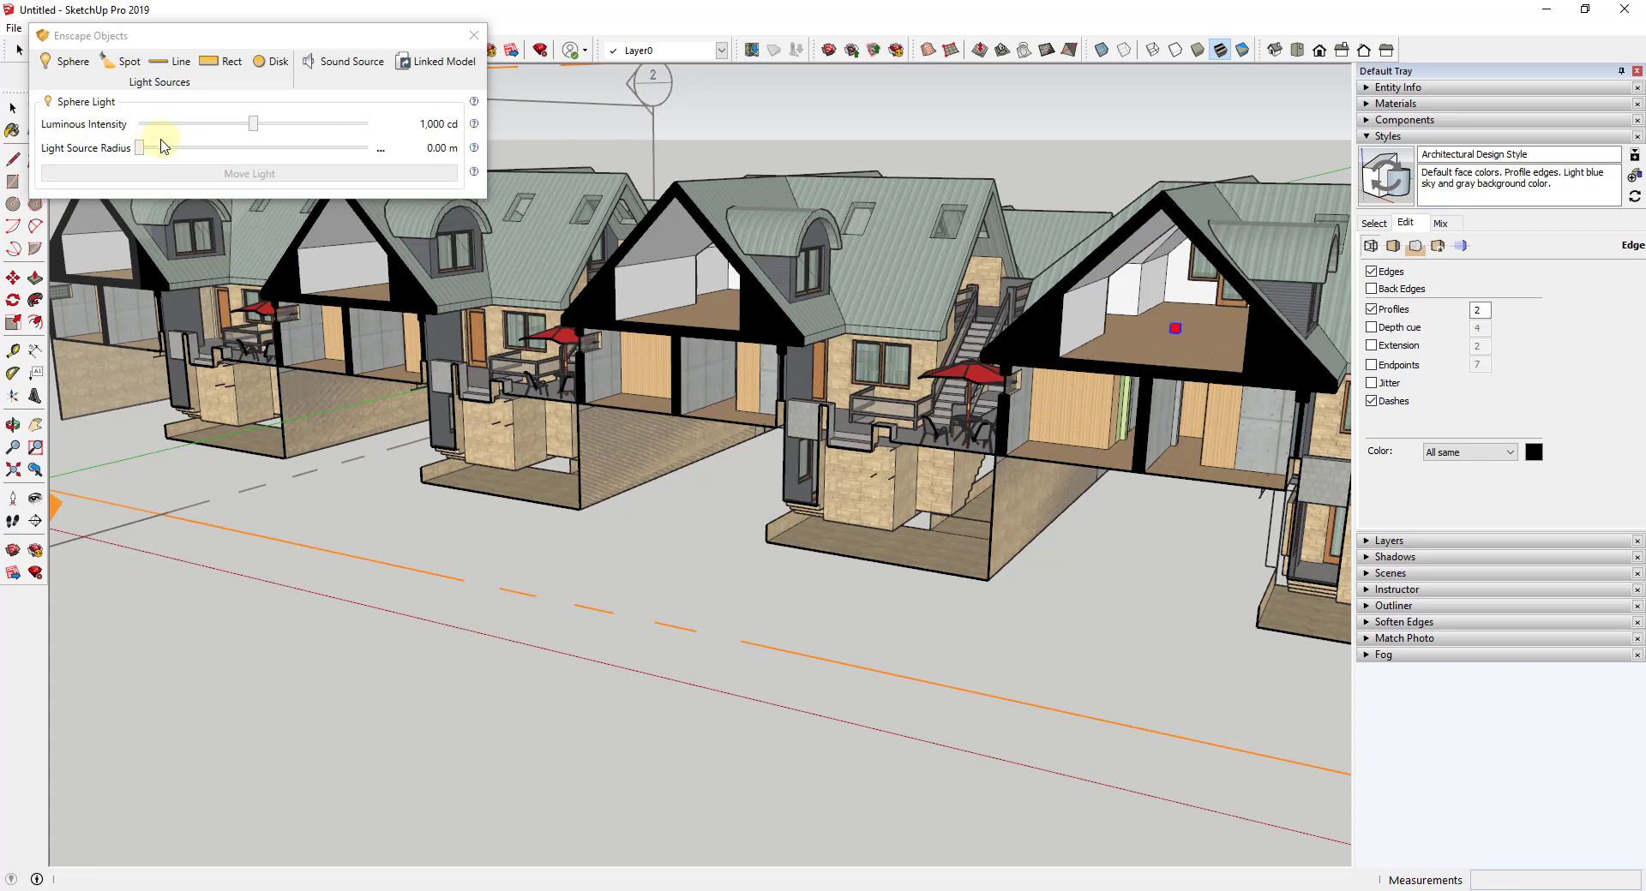
# Step: Place a sphere light in the lower room of the same house and set its luminous intensity to 319 cd
pyautogui.click(69, 77)
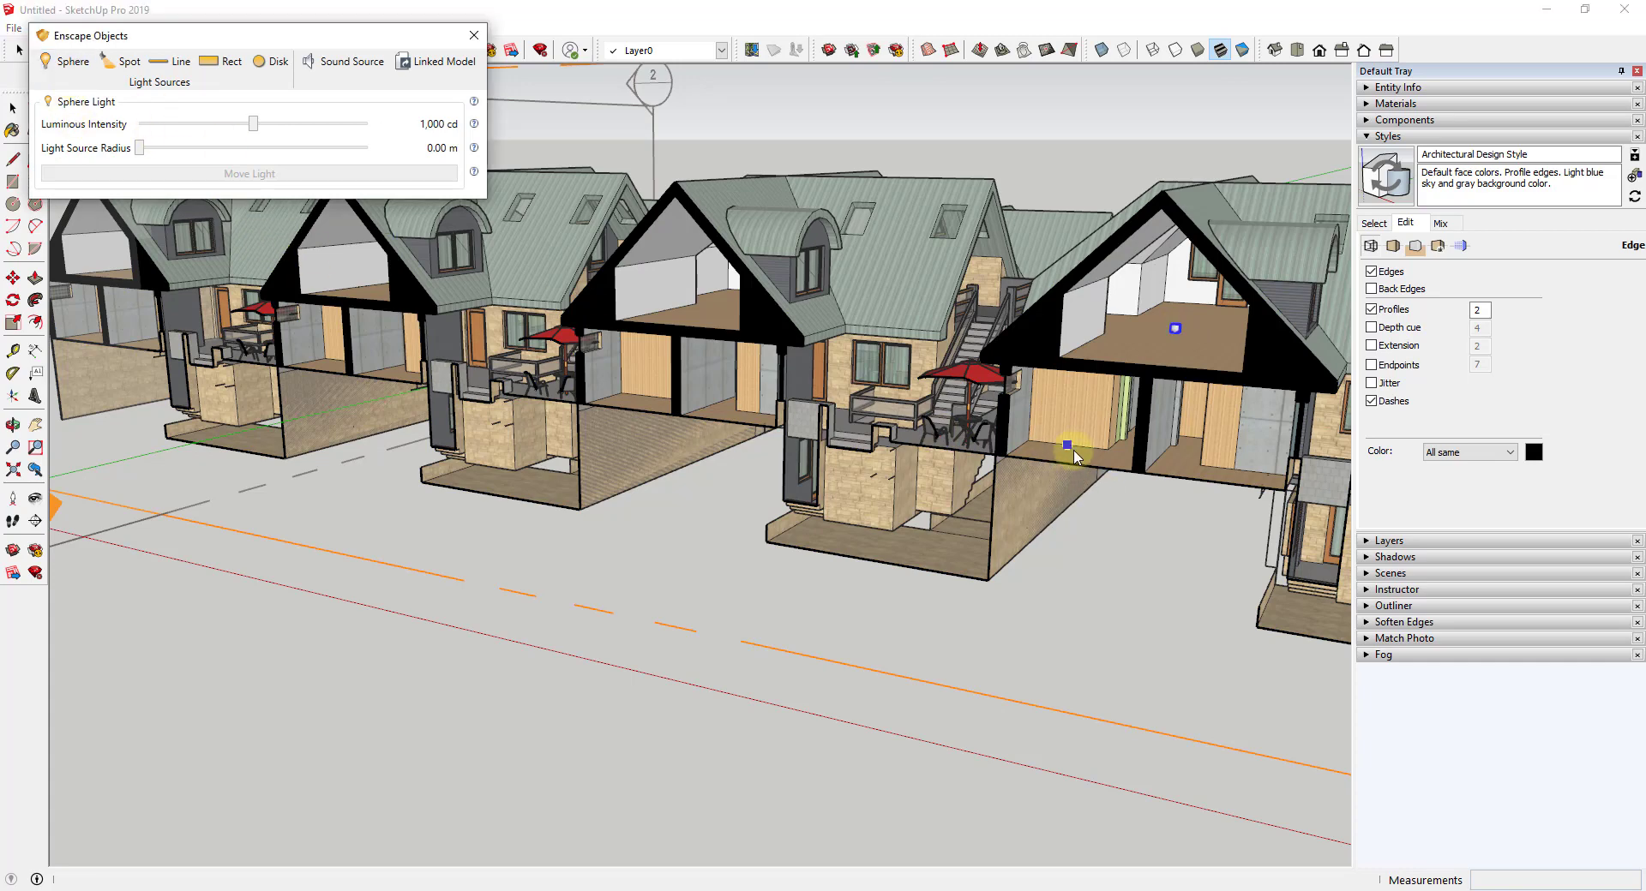
pyautogui.scroll(3, 1073, 463)
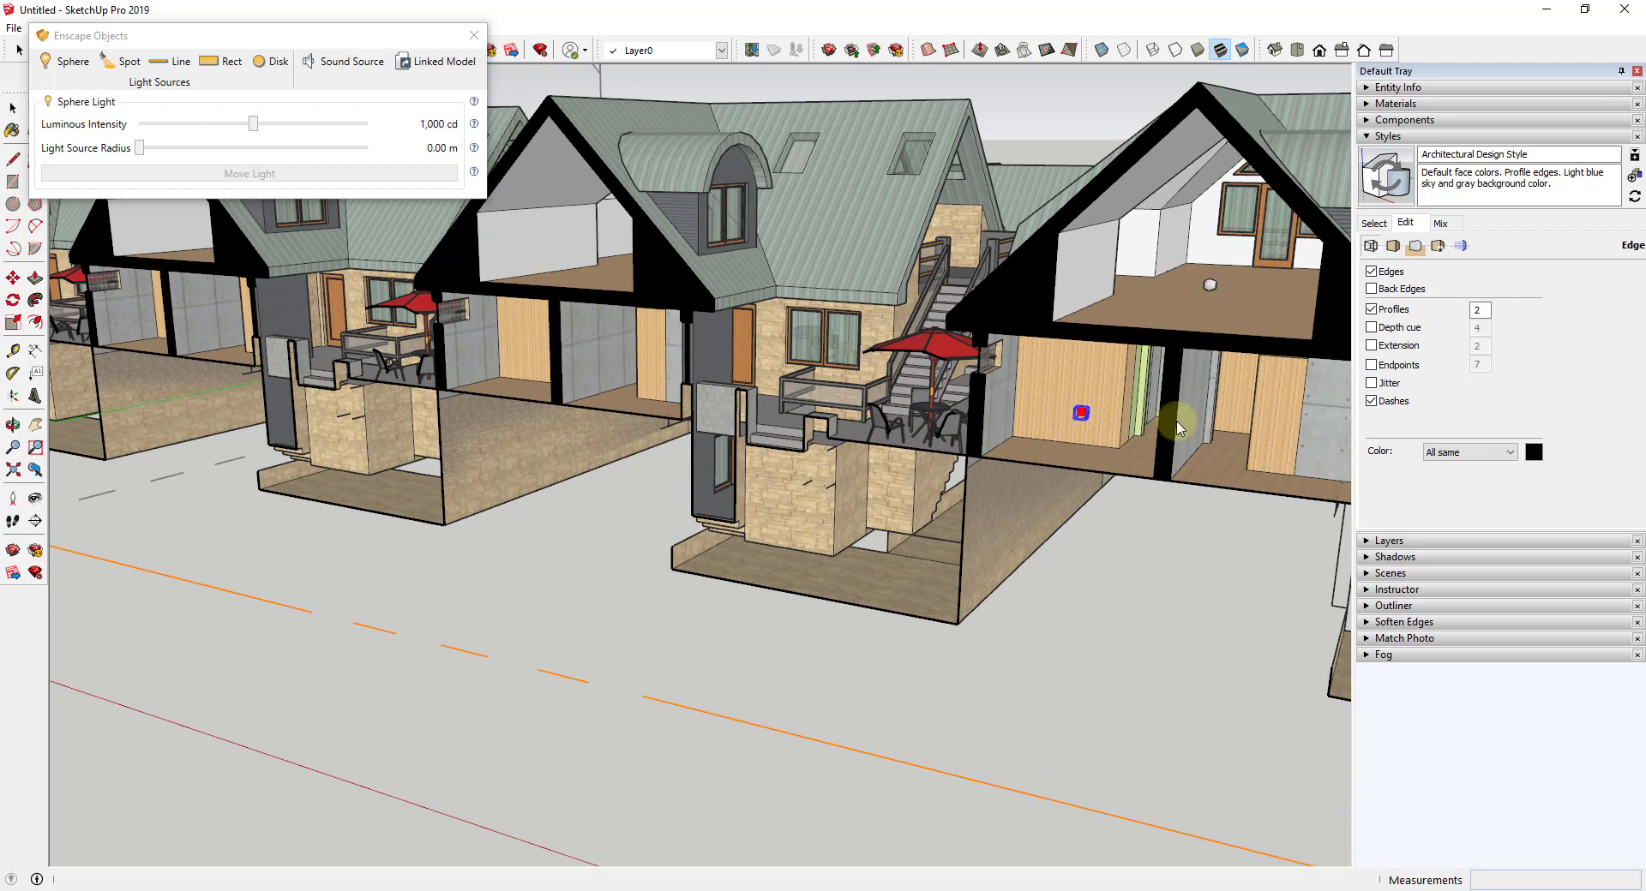
pyautogui.scroll(-4, 1111, 413)
pyautogui.moveTo(253, 124); pyautogui.dragTo(234, 127)
# Step: Place a sphere light just above the floor of a lower room in the second house from the far end
pyautogui.moveTo(818, 368); pyautogui.dragTo(900, 341, button='middle')
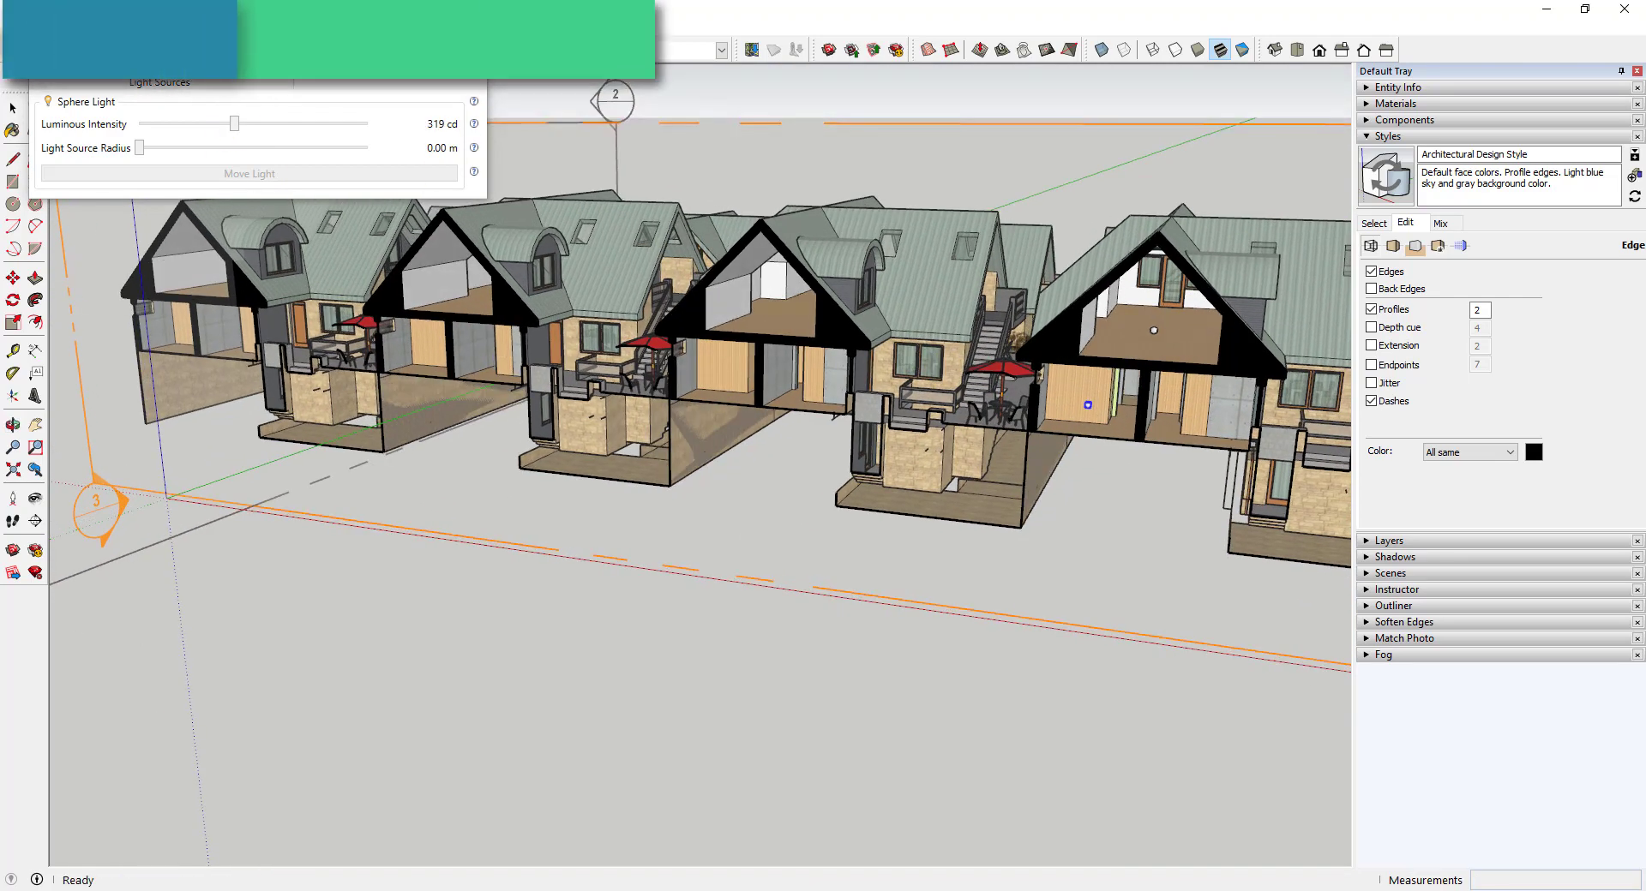
pyautogui.scroll(1, 426, 373)
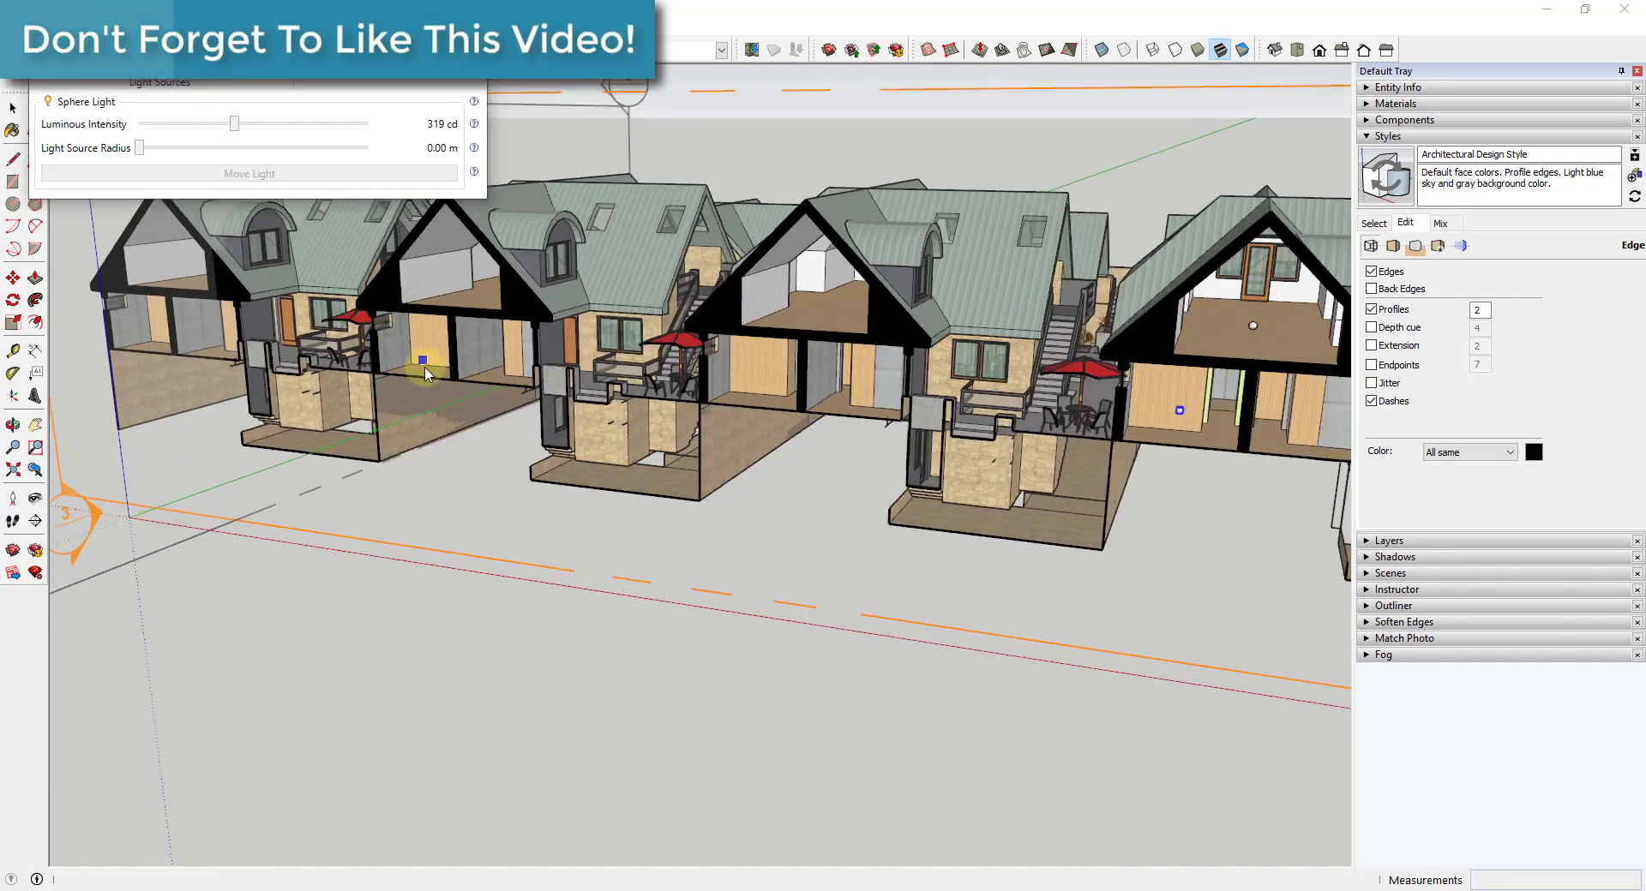
pyautogui.scroll(3, 426, 374)
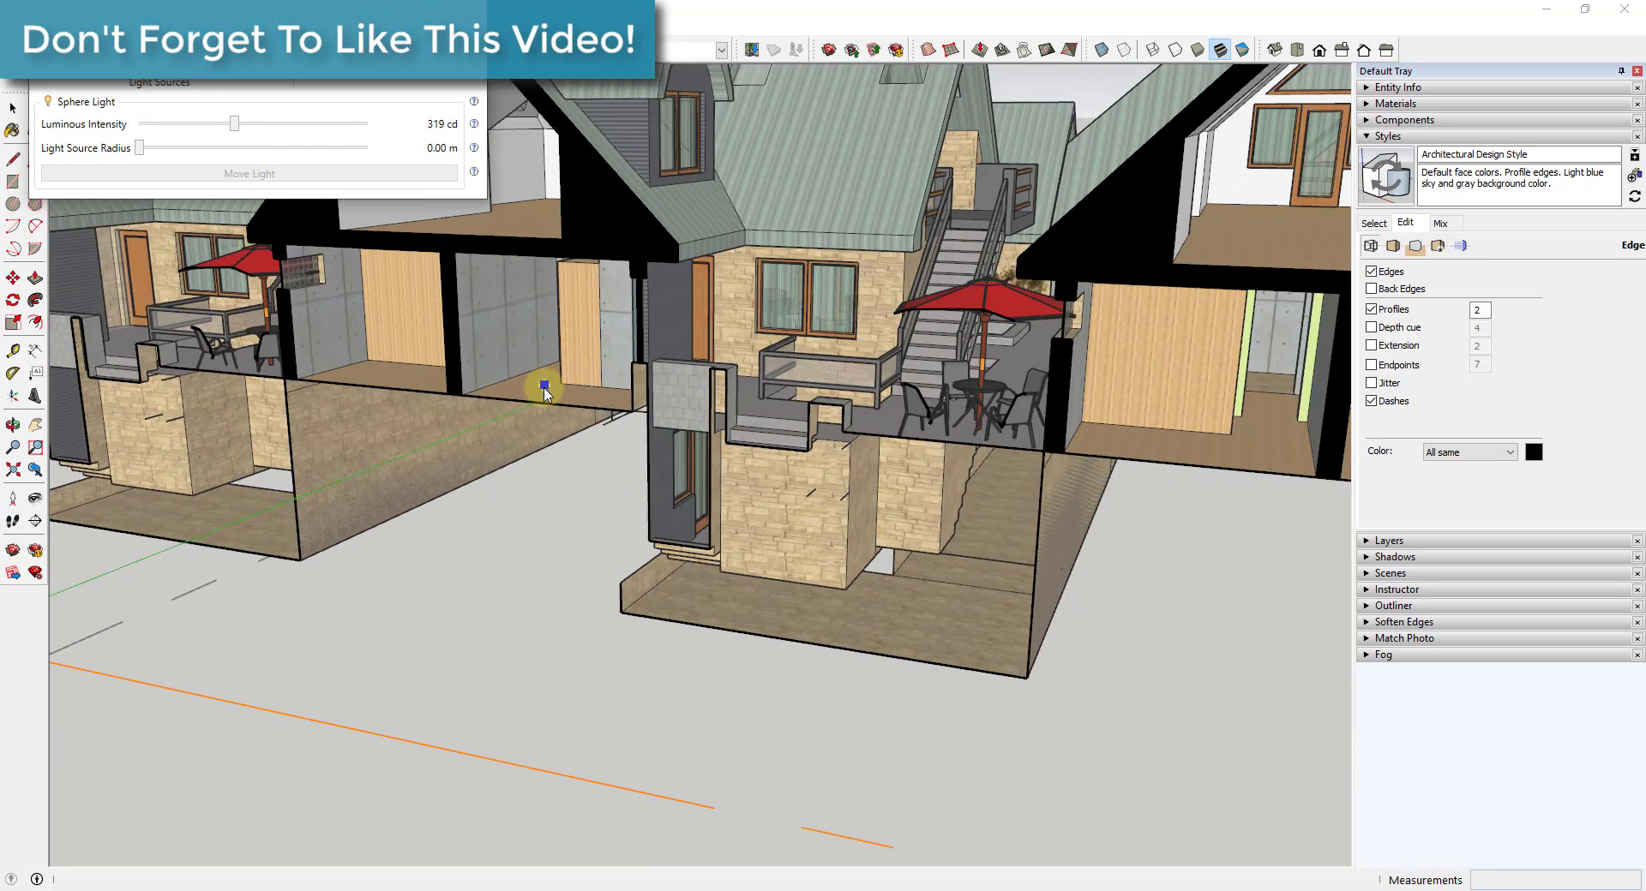
pyautogui.moveTo(544, 393); pyautogui.dragTo(546, 364)
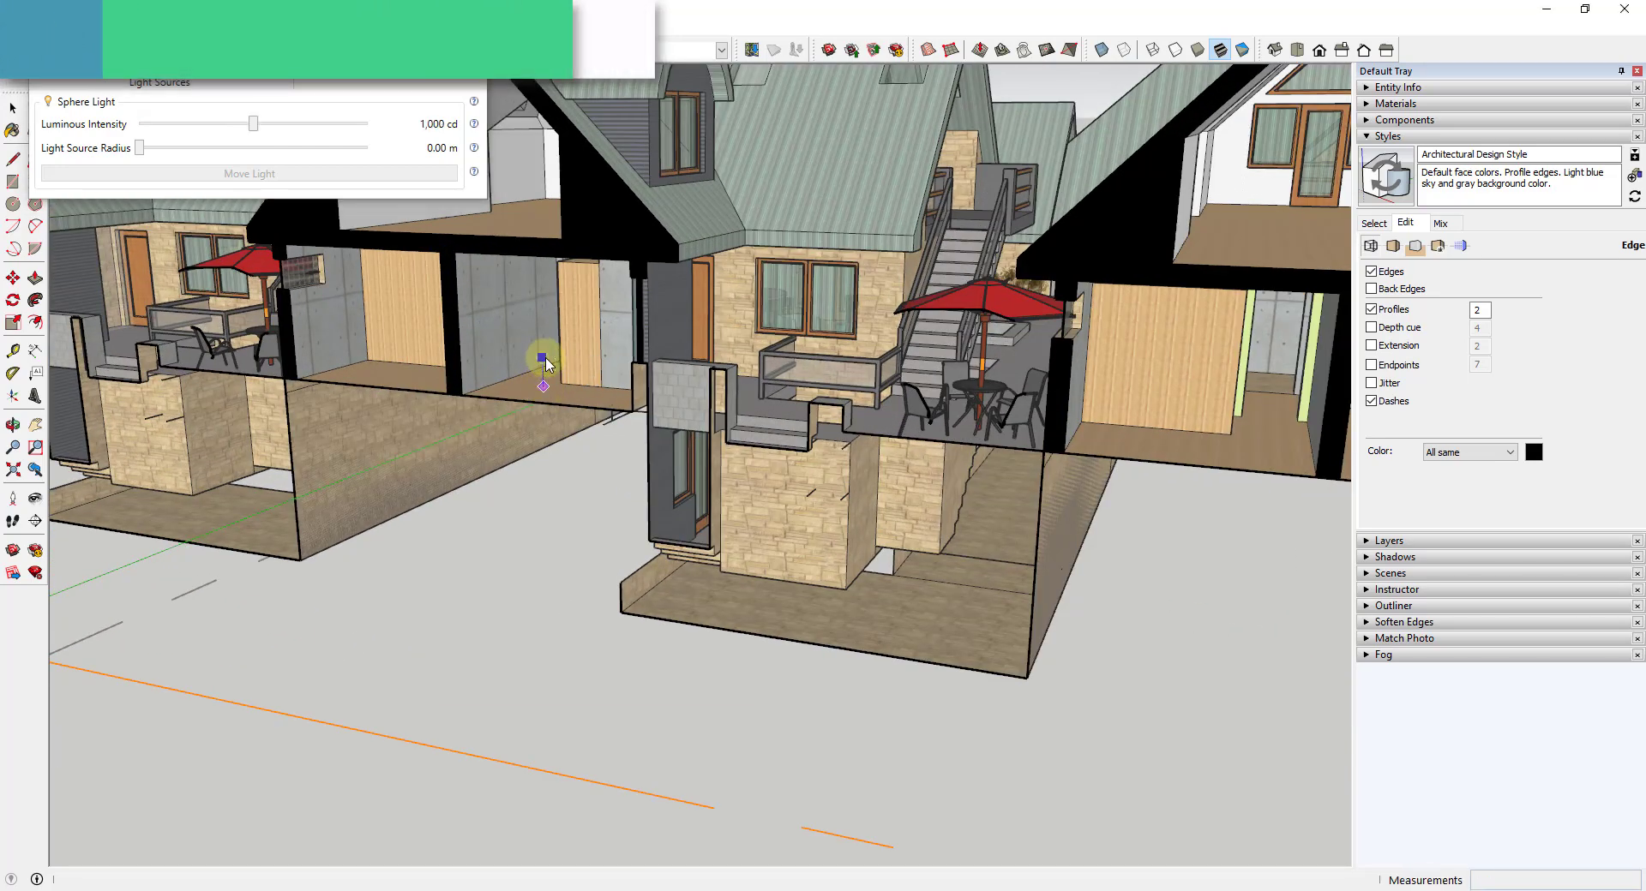
# Step: Place a sphere light in the attic of the house at the far end of the row
pyautogui.scroll(-5, 242, 324)
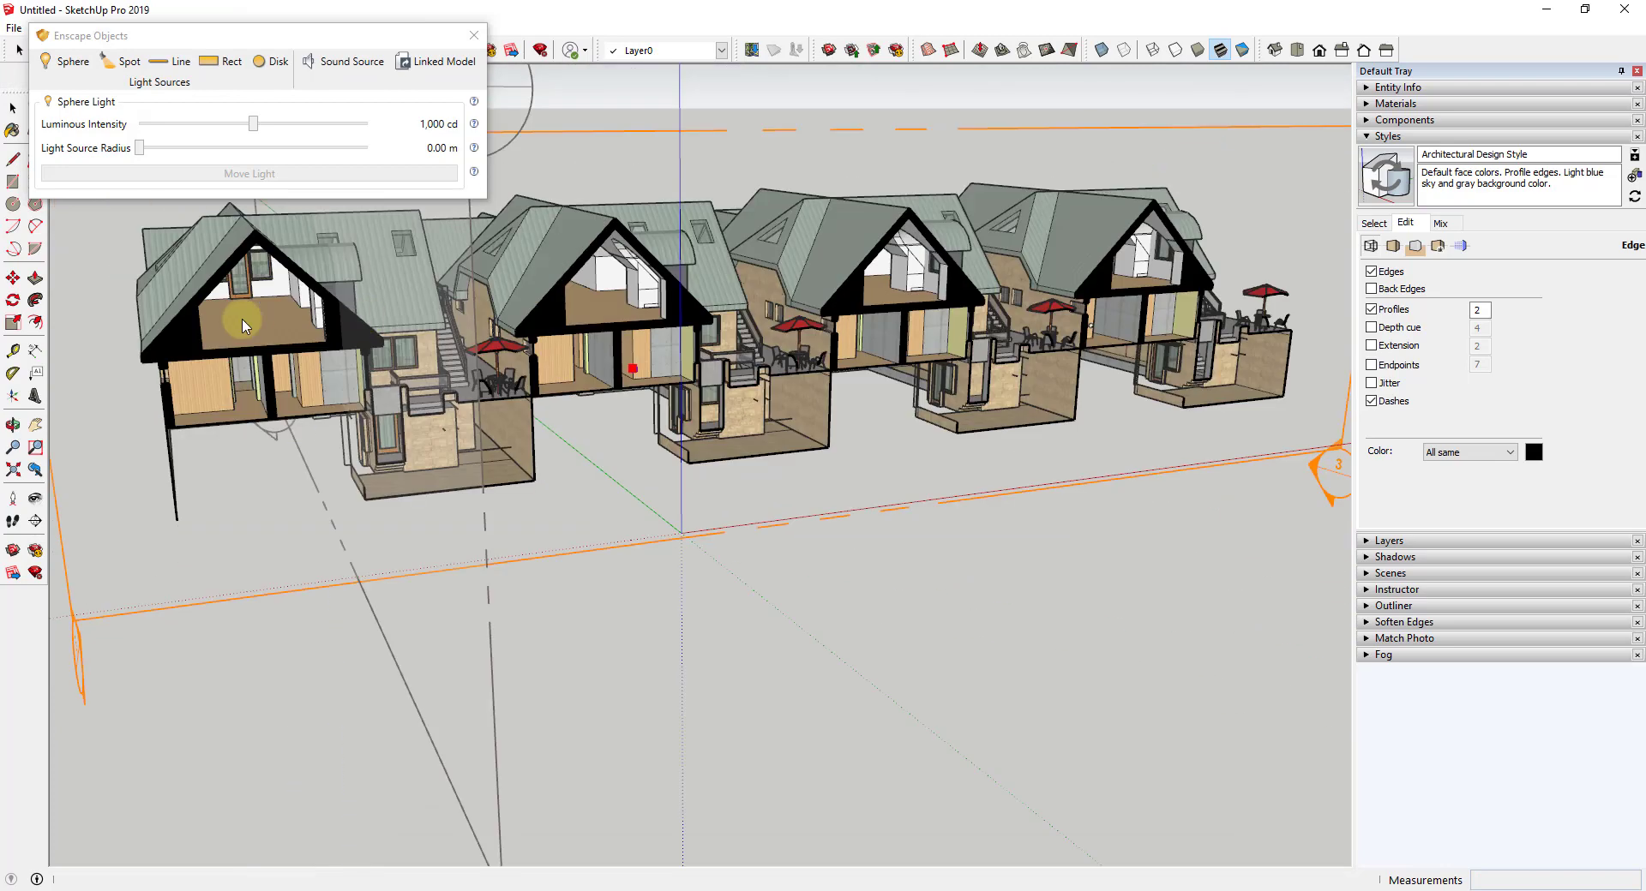
pyautogui.scroll(3, 243, 324)
pyautogui.click(67, 61)
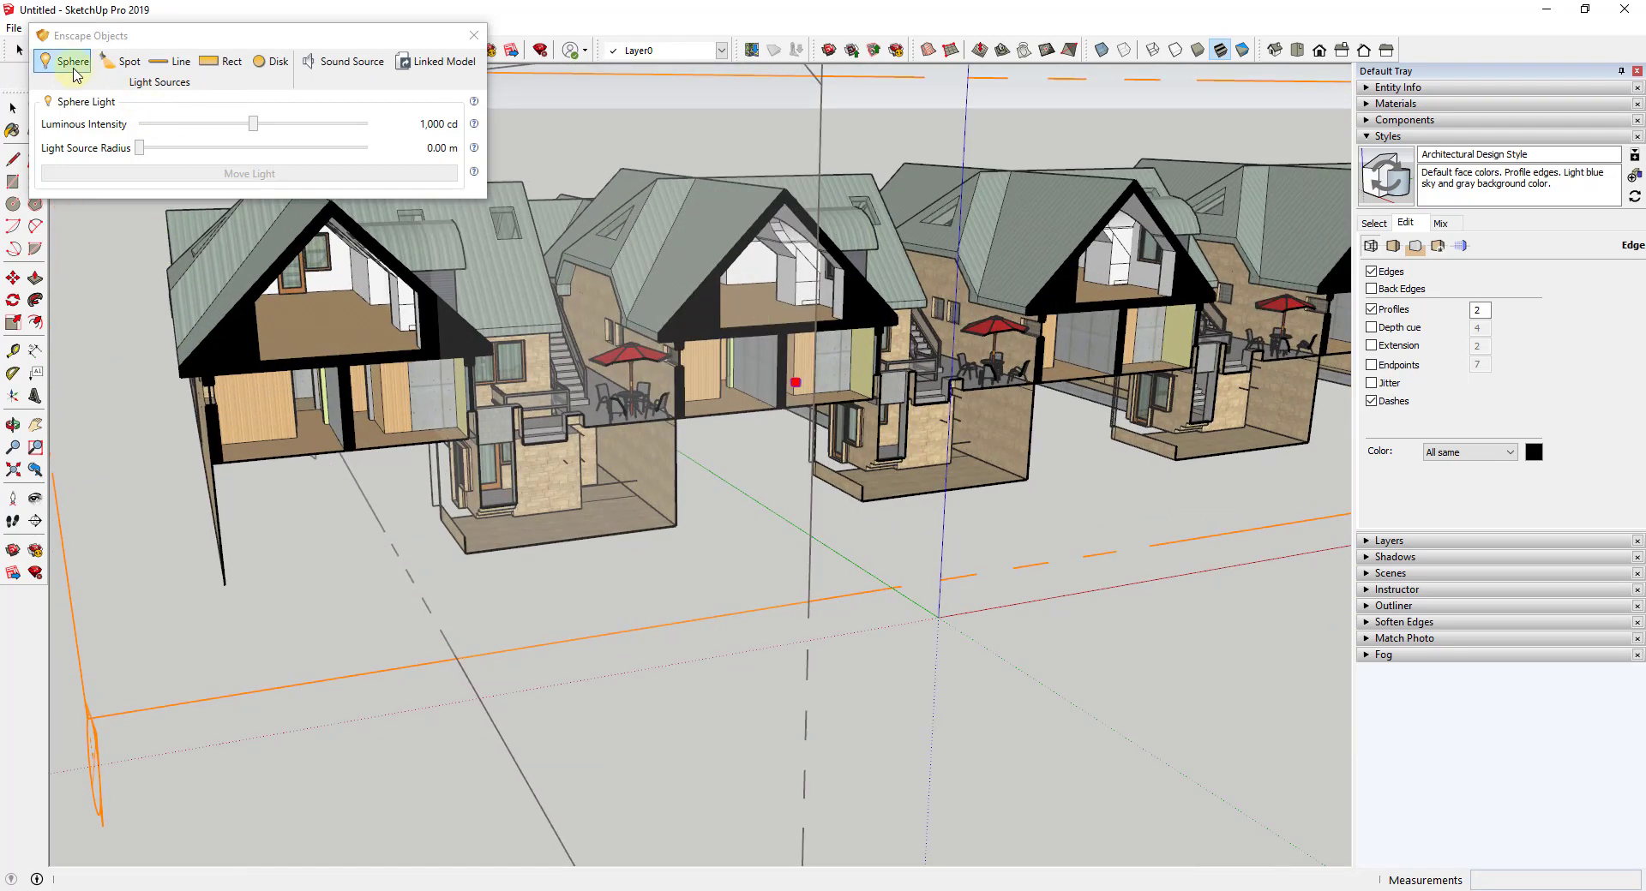
pyautogui.click(340, 343)
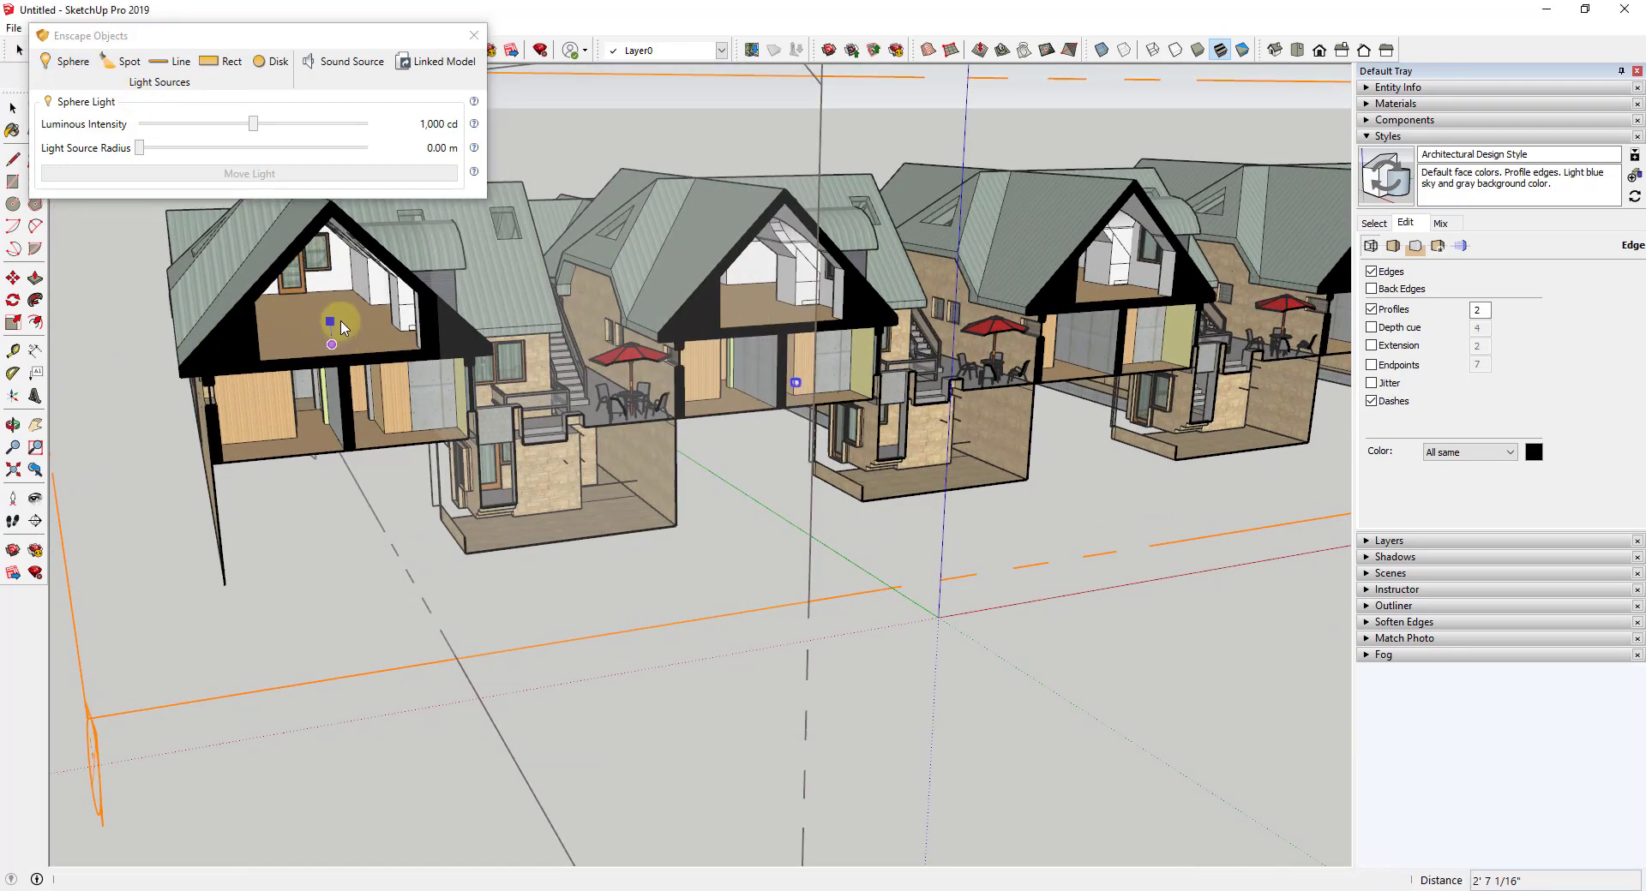
# Step: Turn off the active cut of section plane 3 to restore the complete houses
pyautogui.scroll(-6, 346, 360)
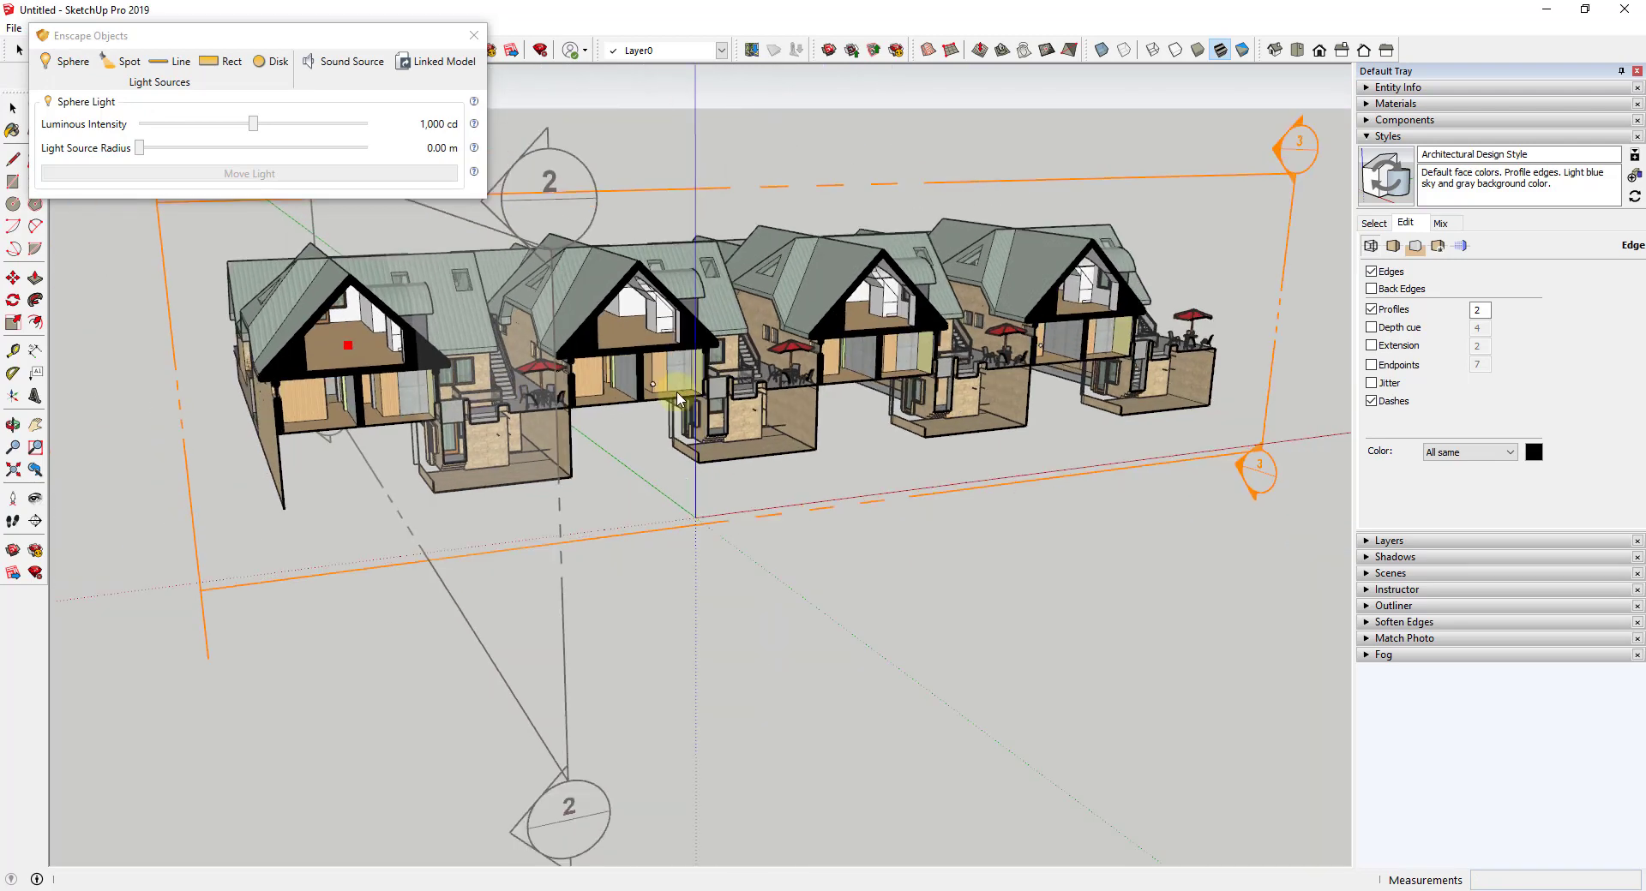
pyautogui.moveTo(672, 371); pyautogui.dragTo(638, 333, button='middle')
pyautogui.rightClick(733, 222)
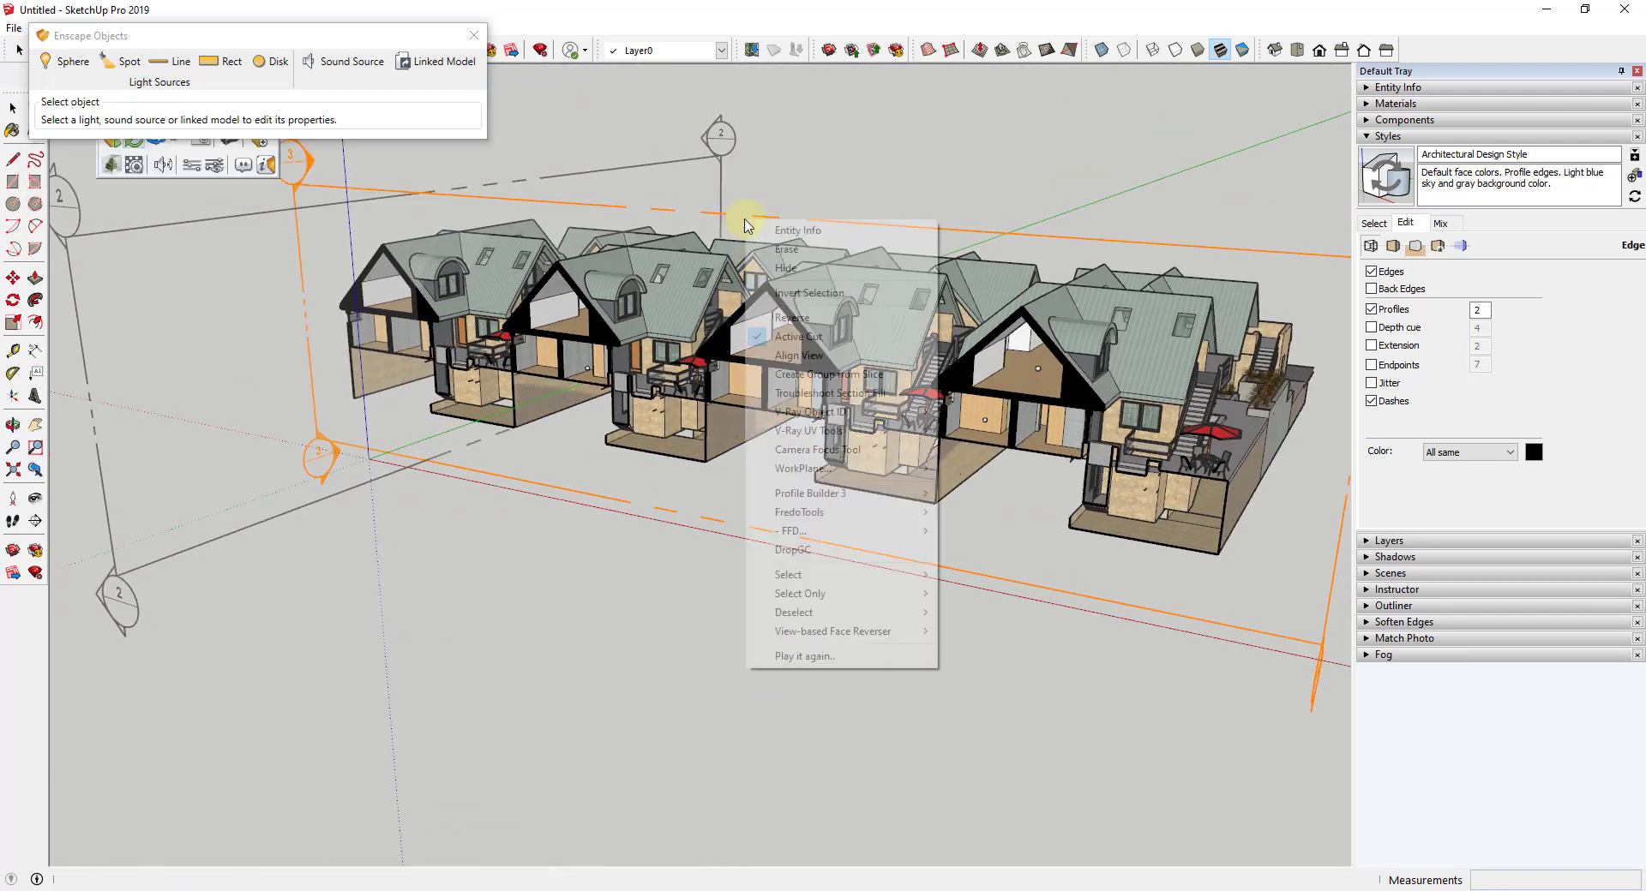
pyautogui.click(823, 336)
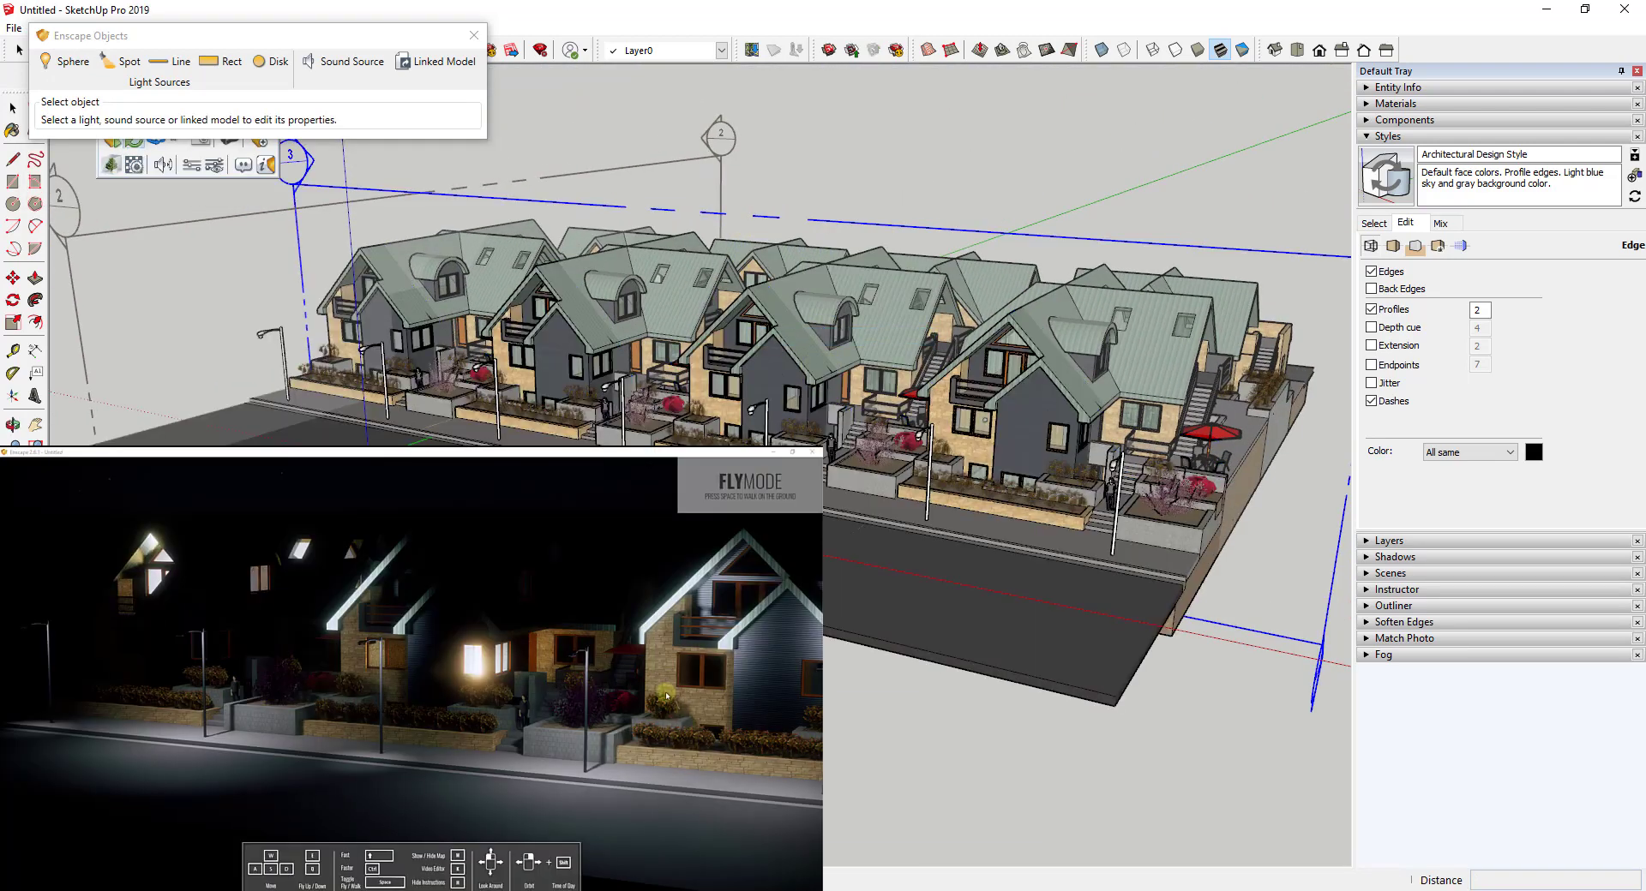
# Step: Look over the interior lighting of the row of houses in the Enscape render
pyautogui.moveTo(657, 692); pyautogui.dragTo(664, 693, button='right')
pyautogui.press('d')
pyautogui.press('s')
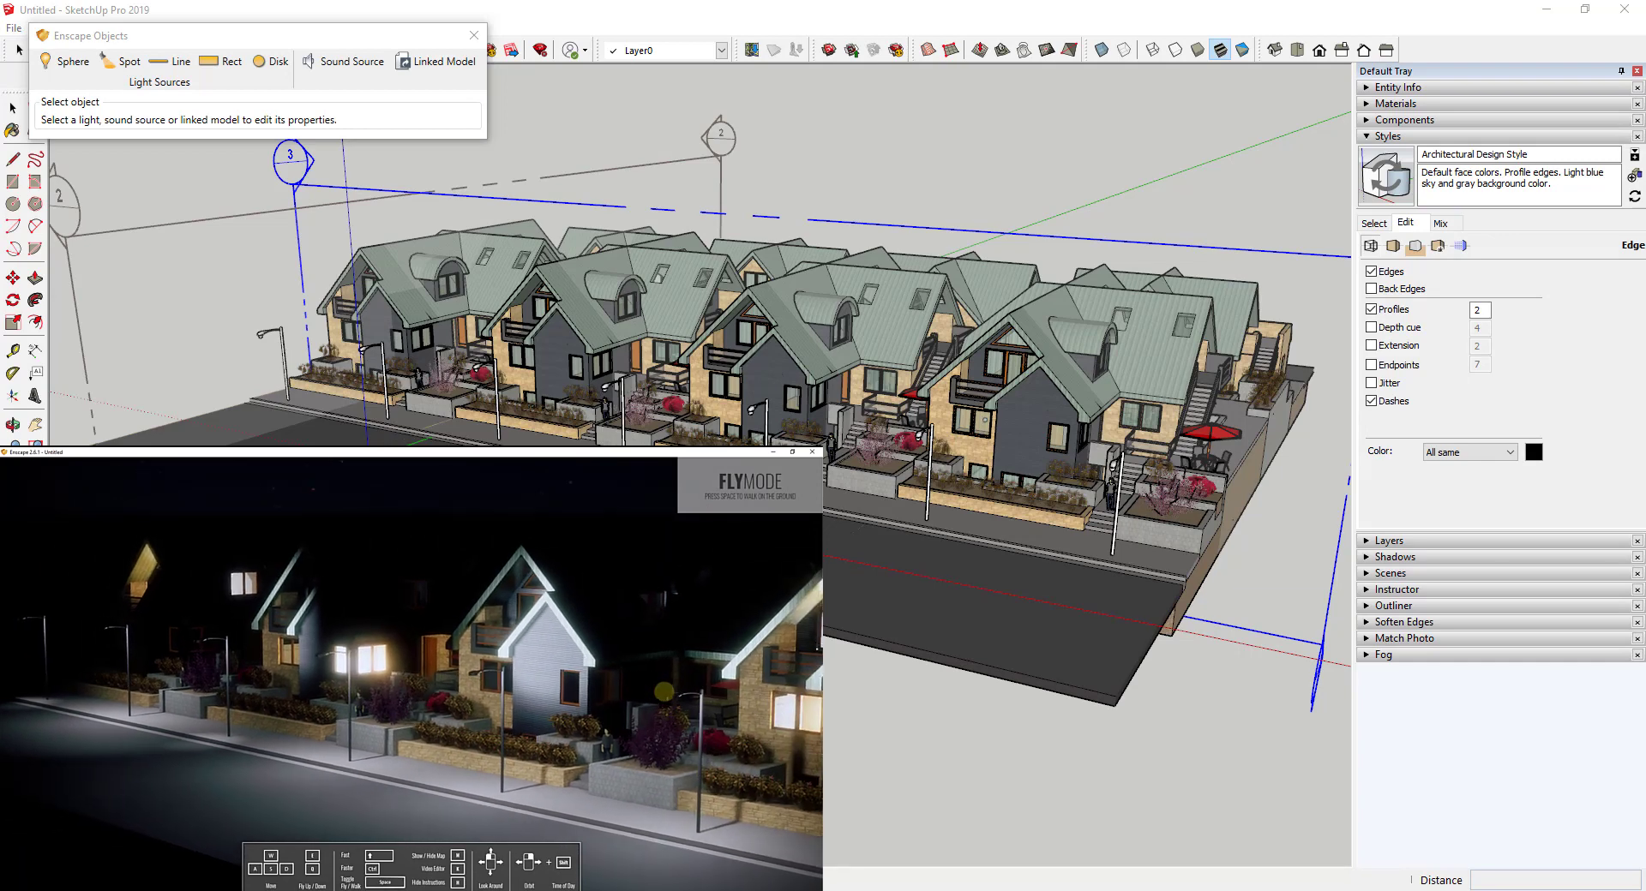
pyautogui.press('d')
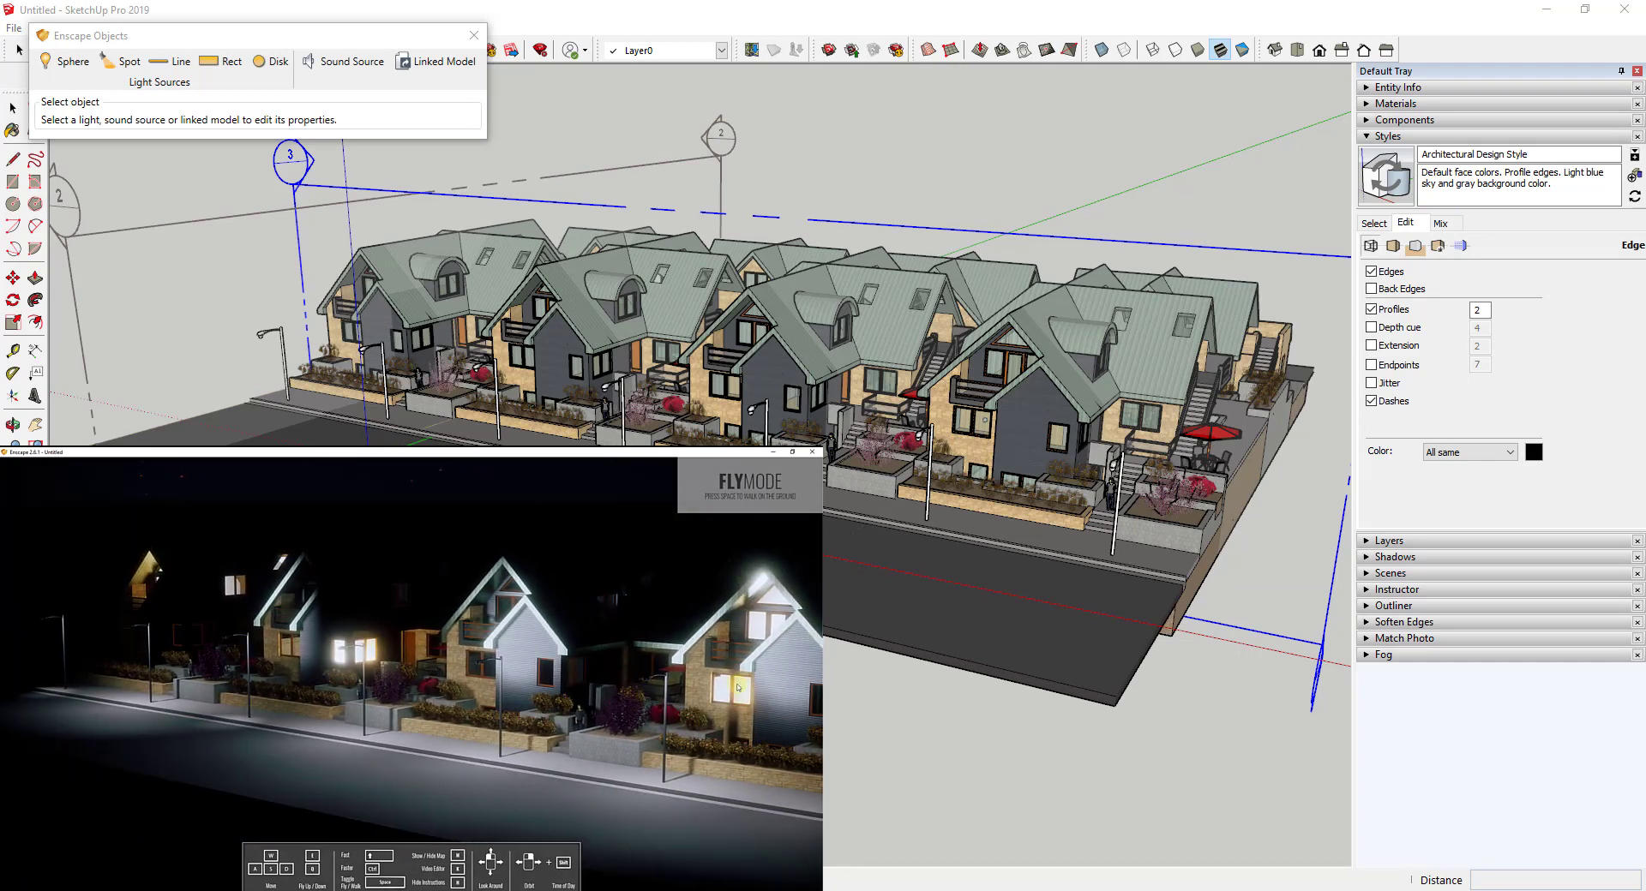
# Step: Show the Outliner's object list and collapse the Urban-Multi-Unit Homes and first Street Light entries to expose the point lights
pyautogui.click(1366, 606)
pyautogui.scroll(-3, 1506, 701)
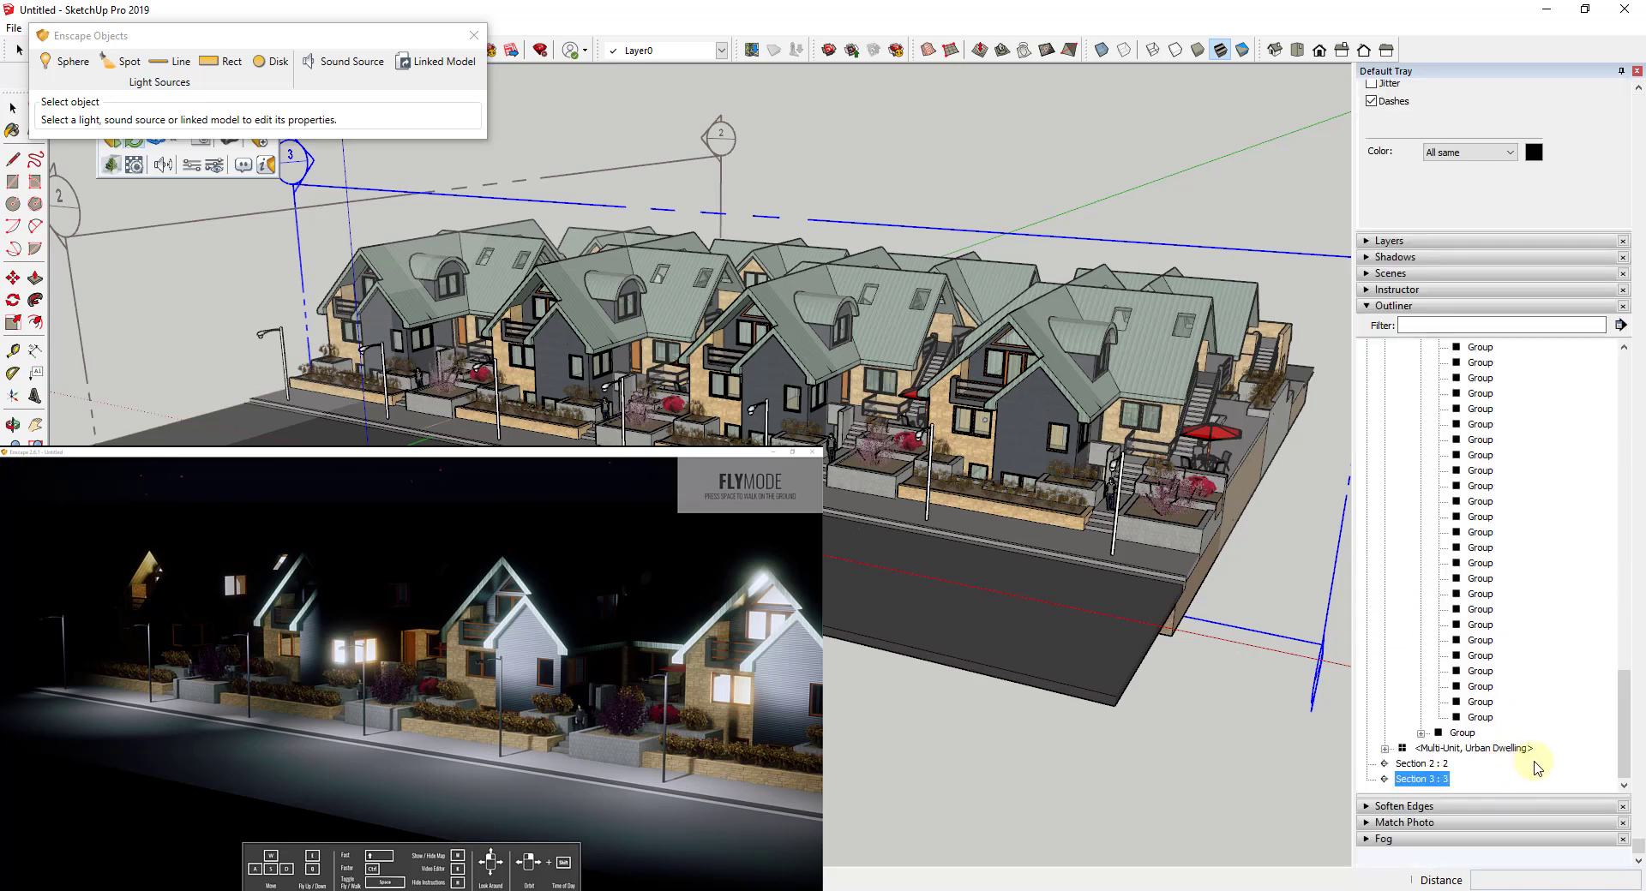
pyautogui.scroll(10, 1502, 633)
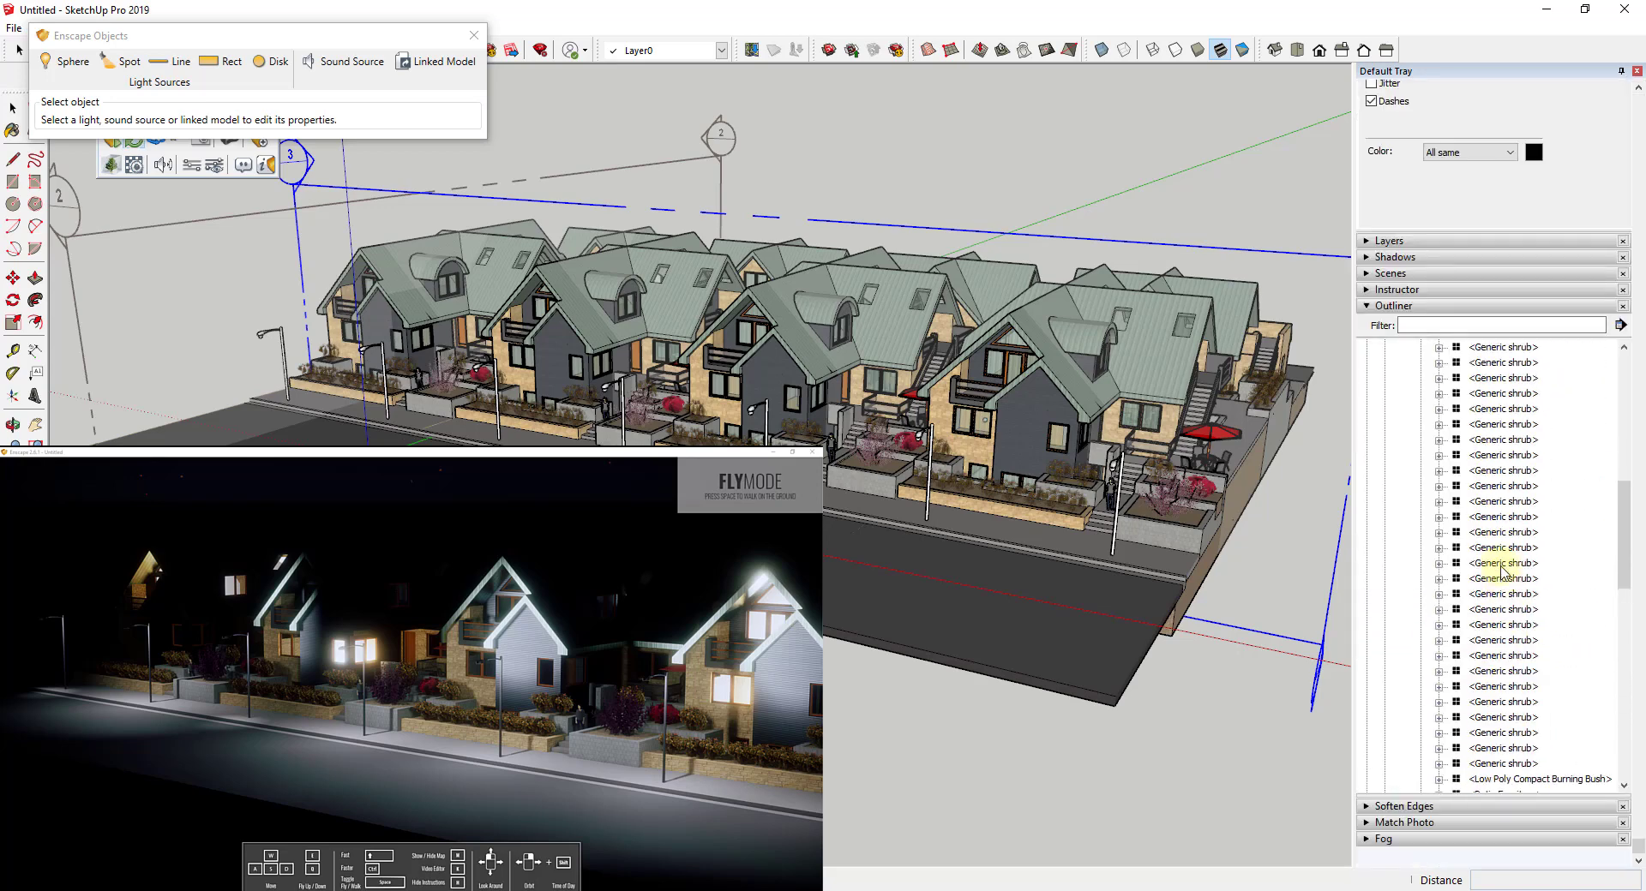
pyautogui.scroll(-2, 1440, 561)
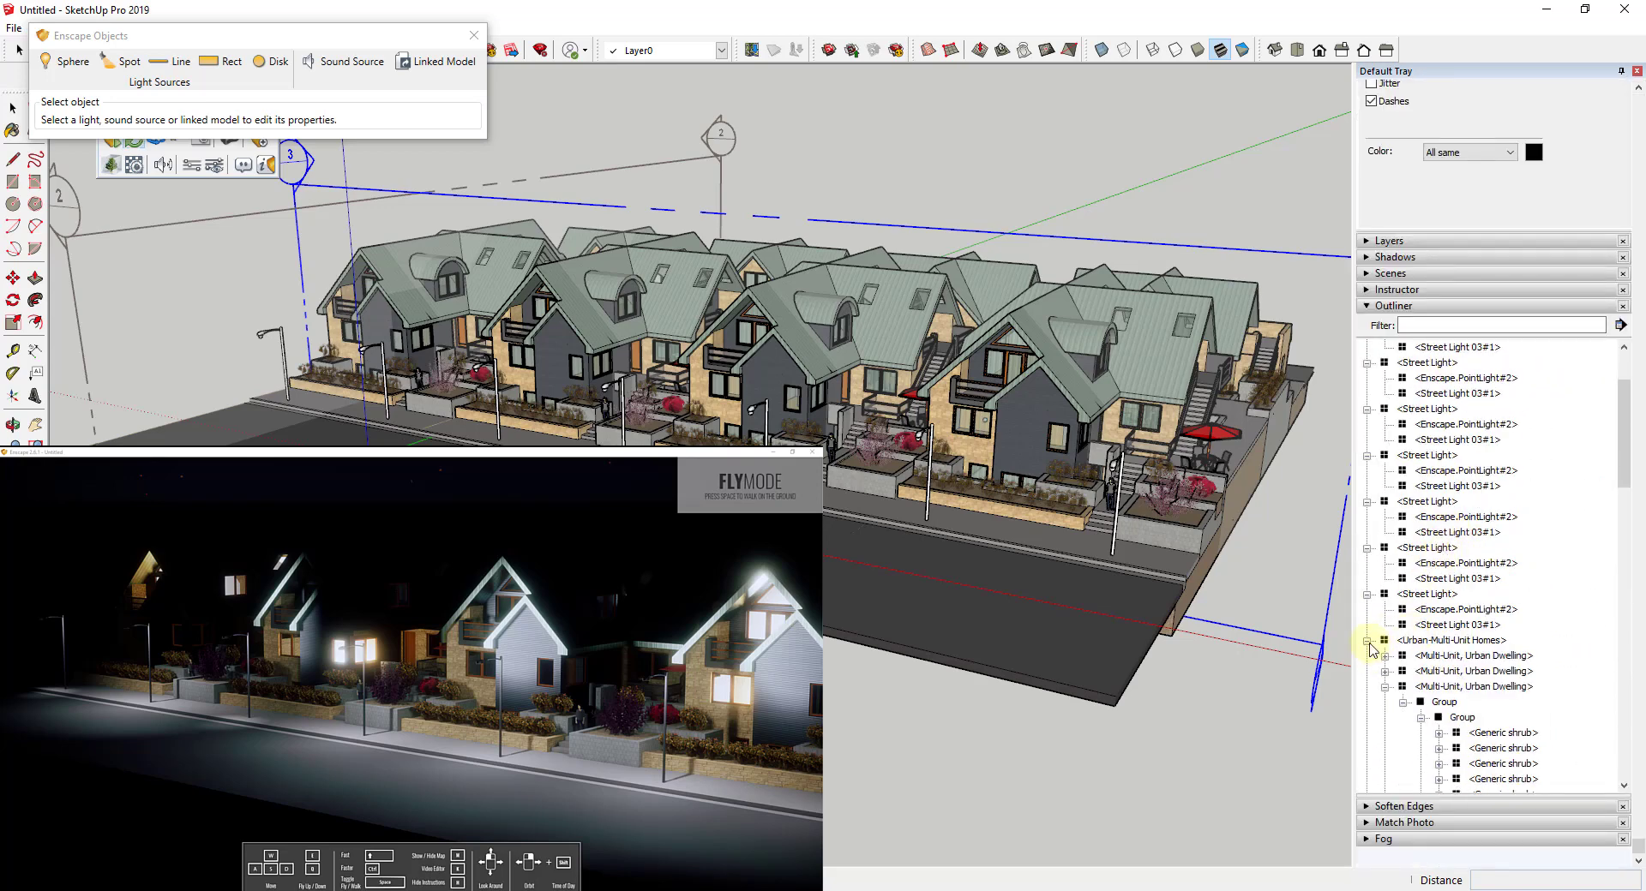
pyautogui.click(1368, 641)
pyautogui.click(1421, 702)
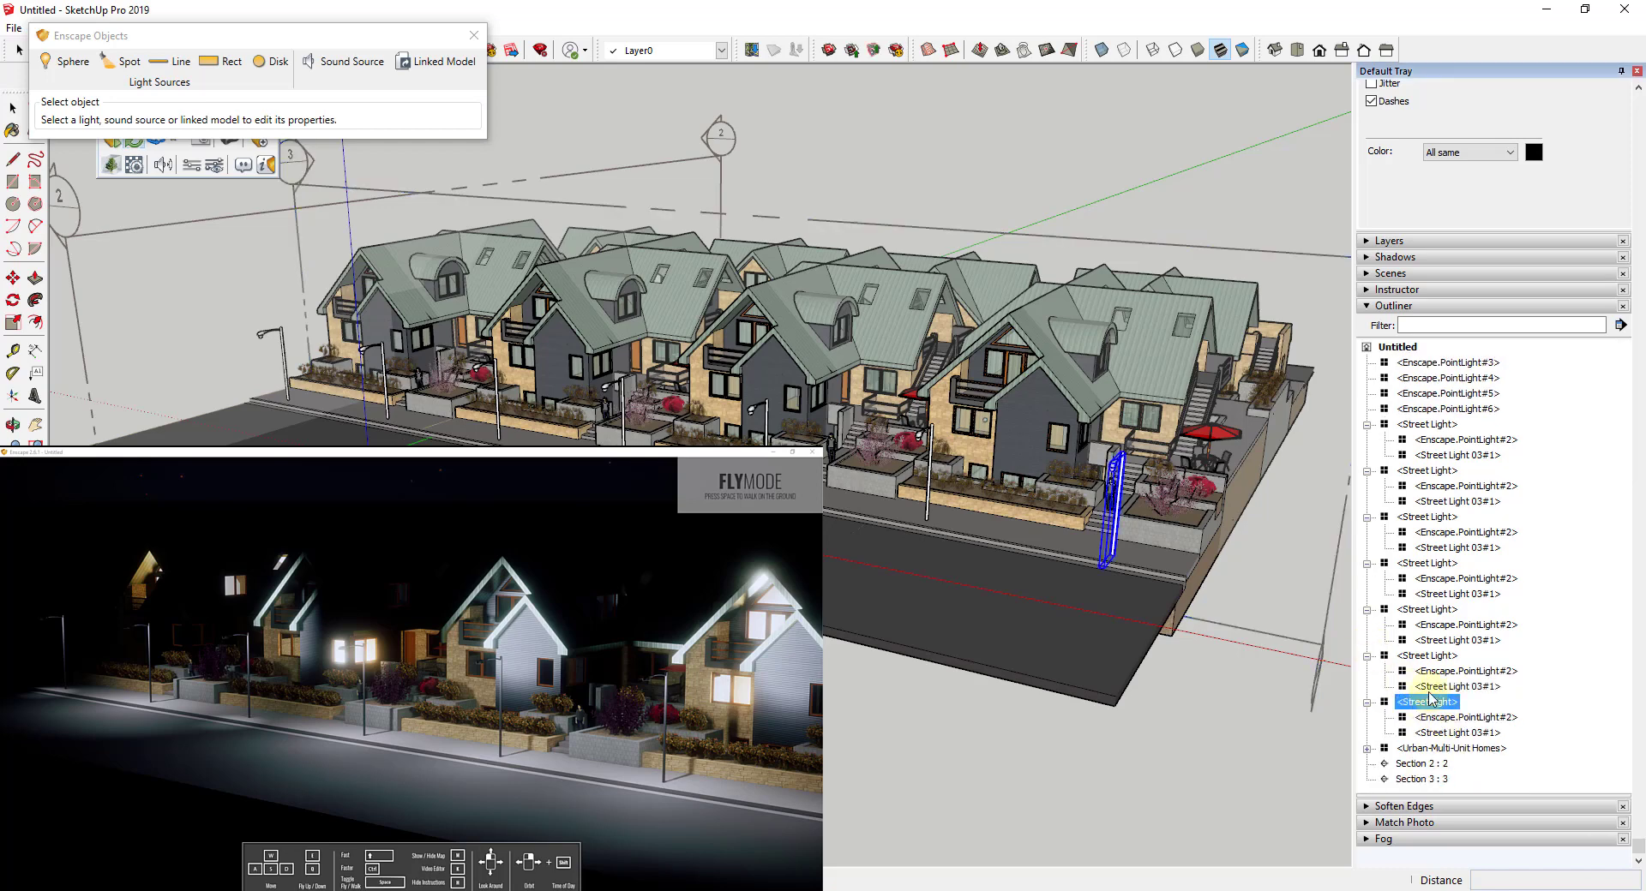
pyautogui.click(1368, 426)
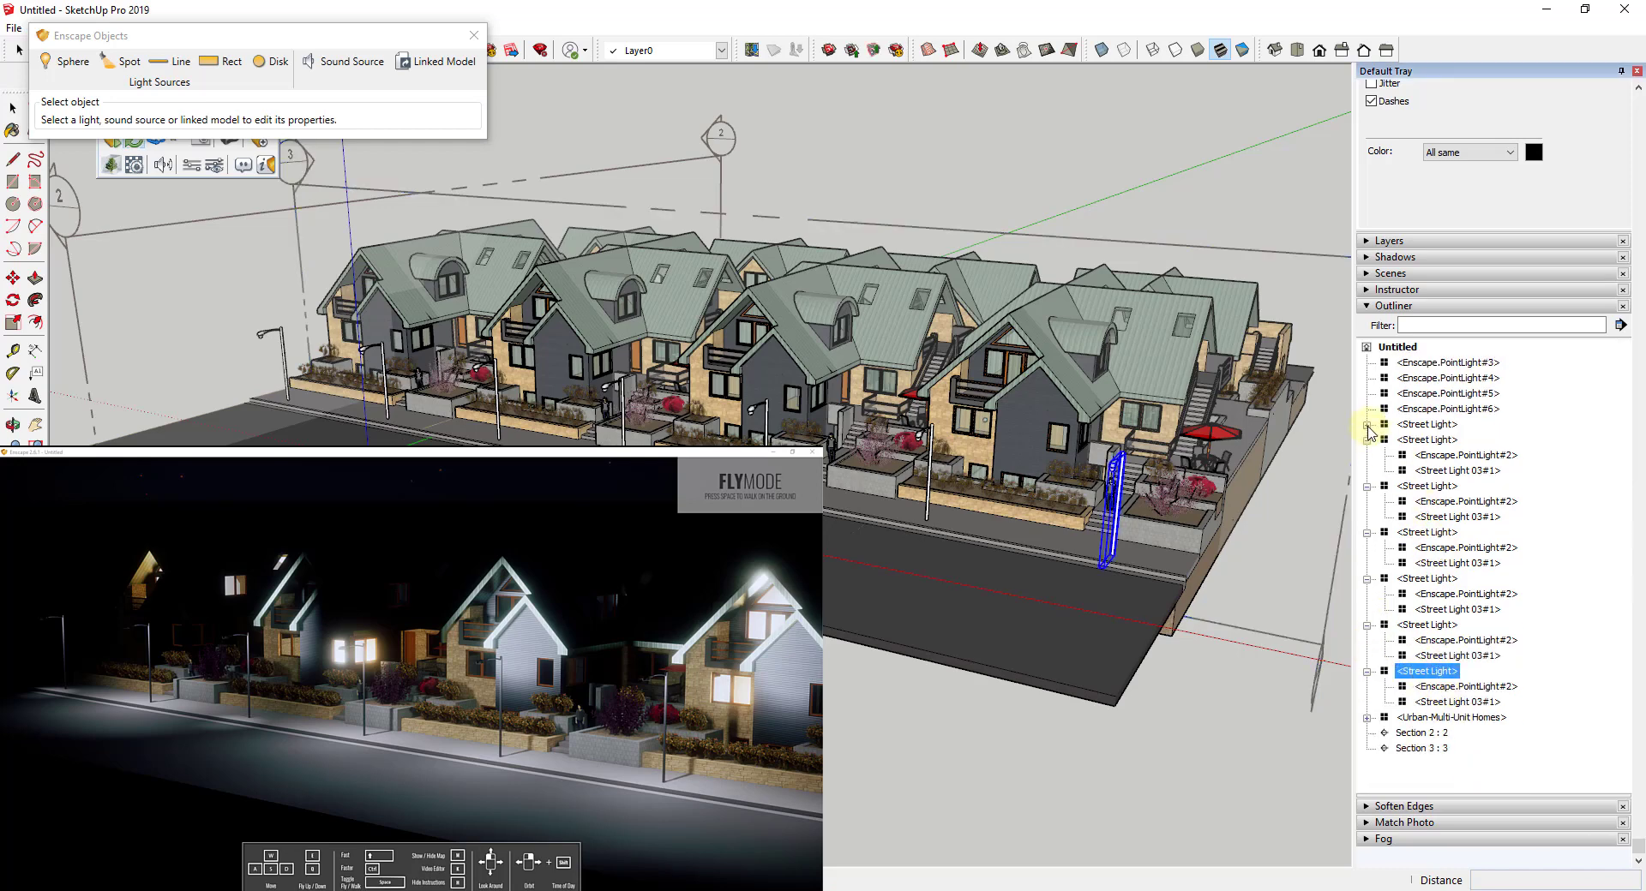
# Step: Set the luminous intensity of Enscape.PointLight#6 to 413 cd and of Enscape.PointLight#5 to 42 cd
pyautogui.click(1456, 409)
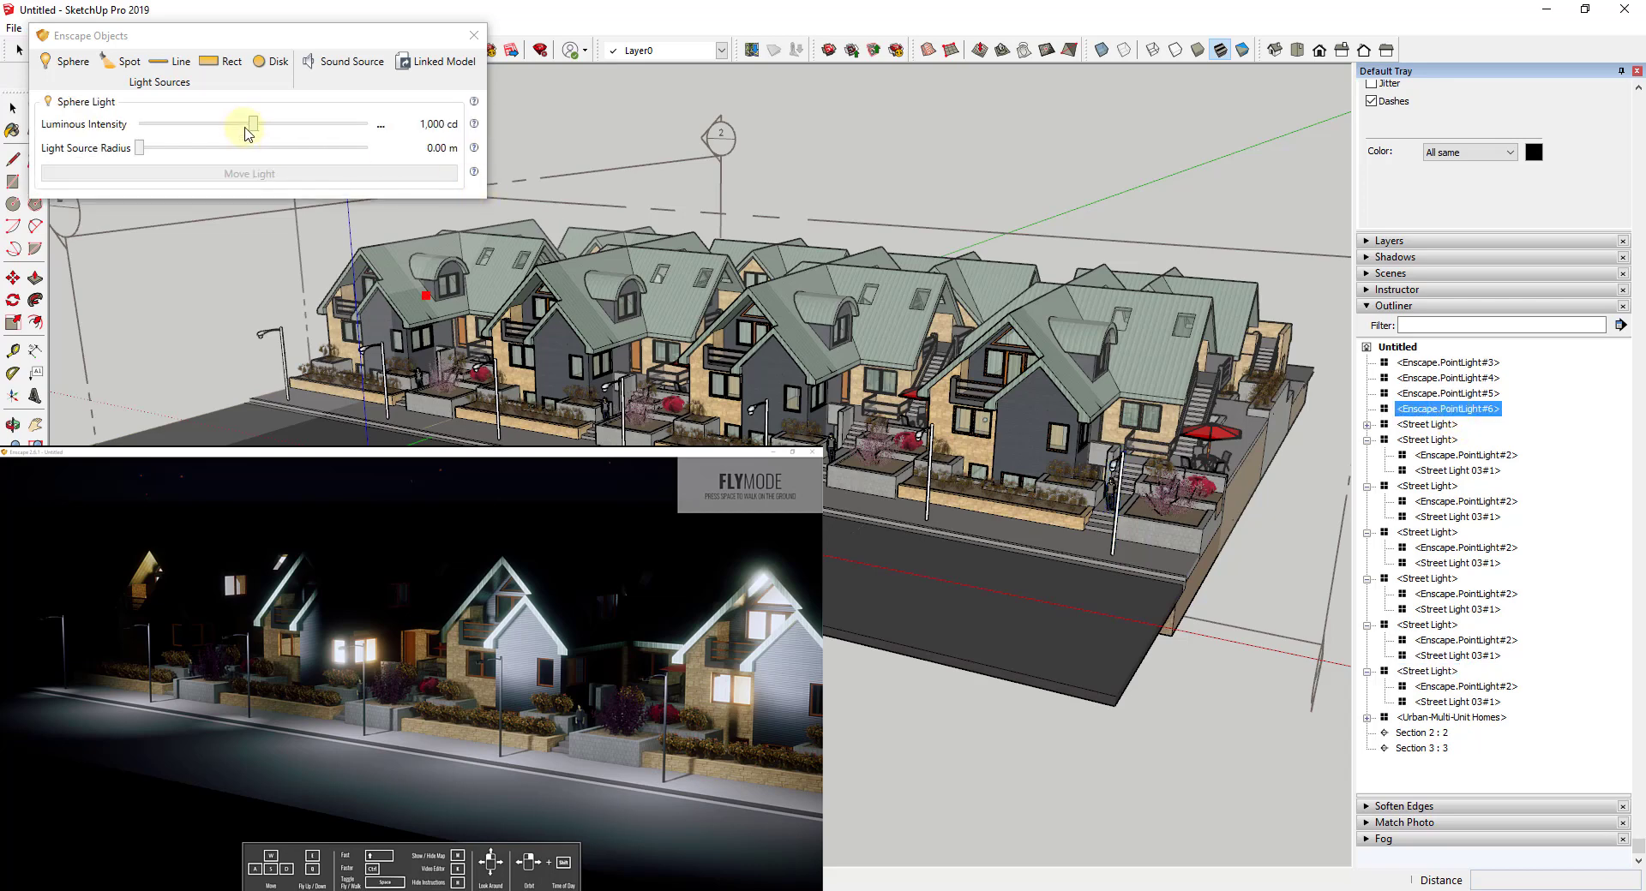
pyautogui.moveTo(248, 133)
pyautogui.mouseDown()
pyautogui.moveTo(135, 139)
pyautogui.moveTo(239, 122)
pyautogui.mouseUp()
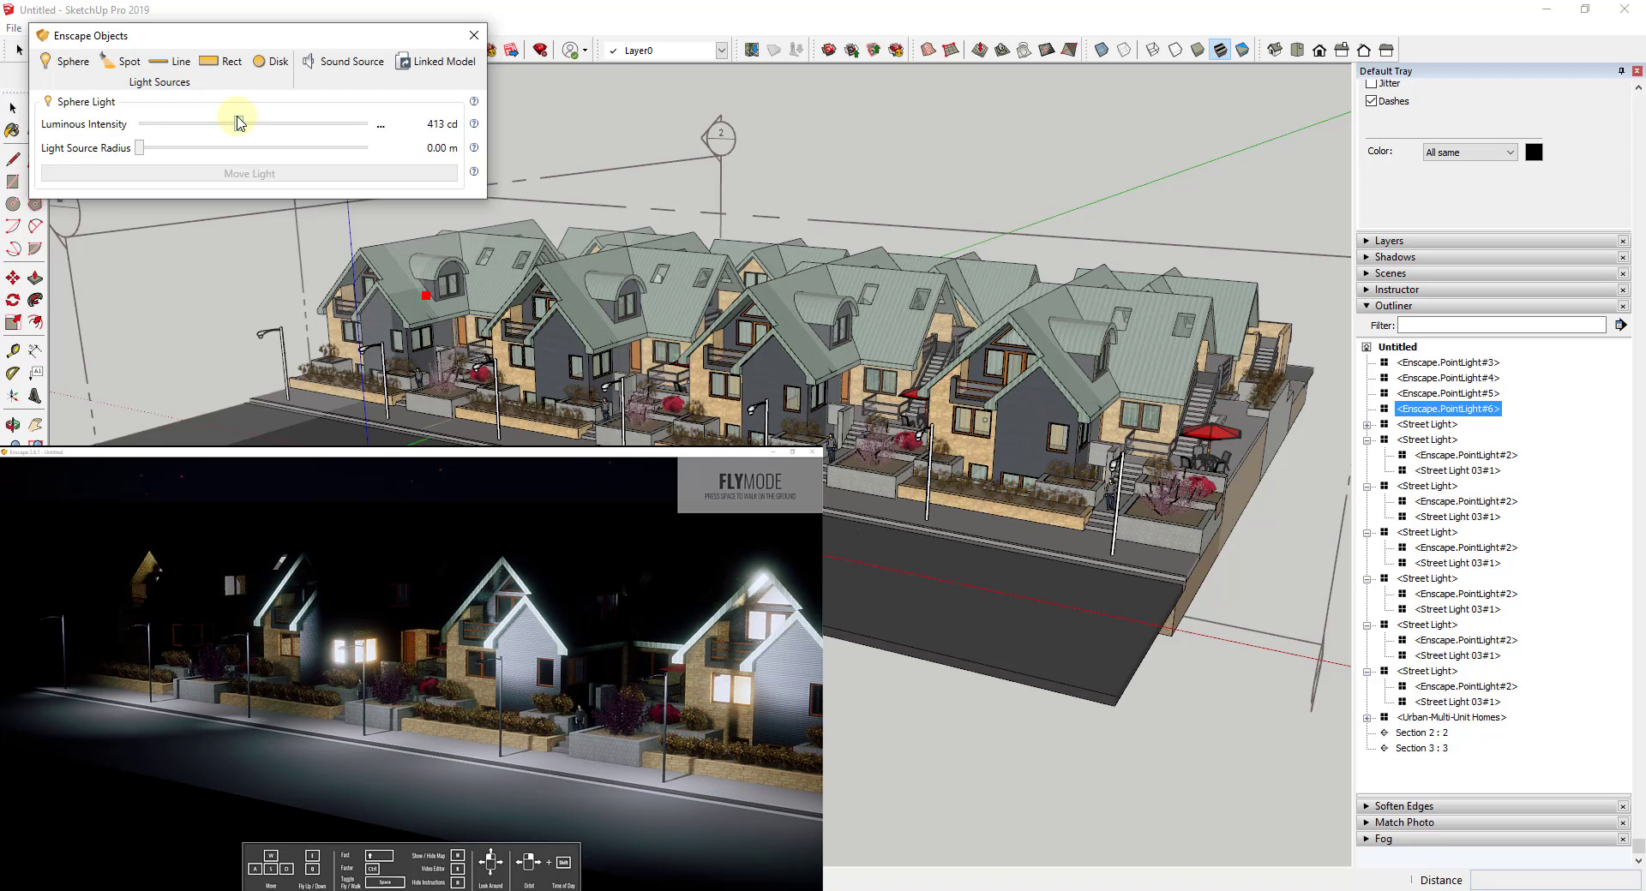
pyautogui.click(1443, 393)
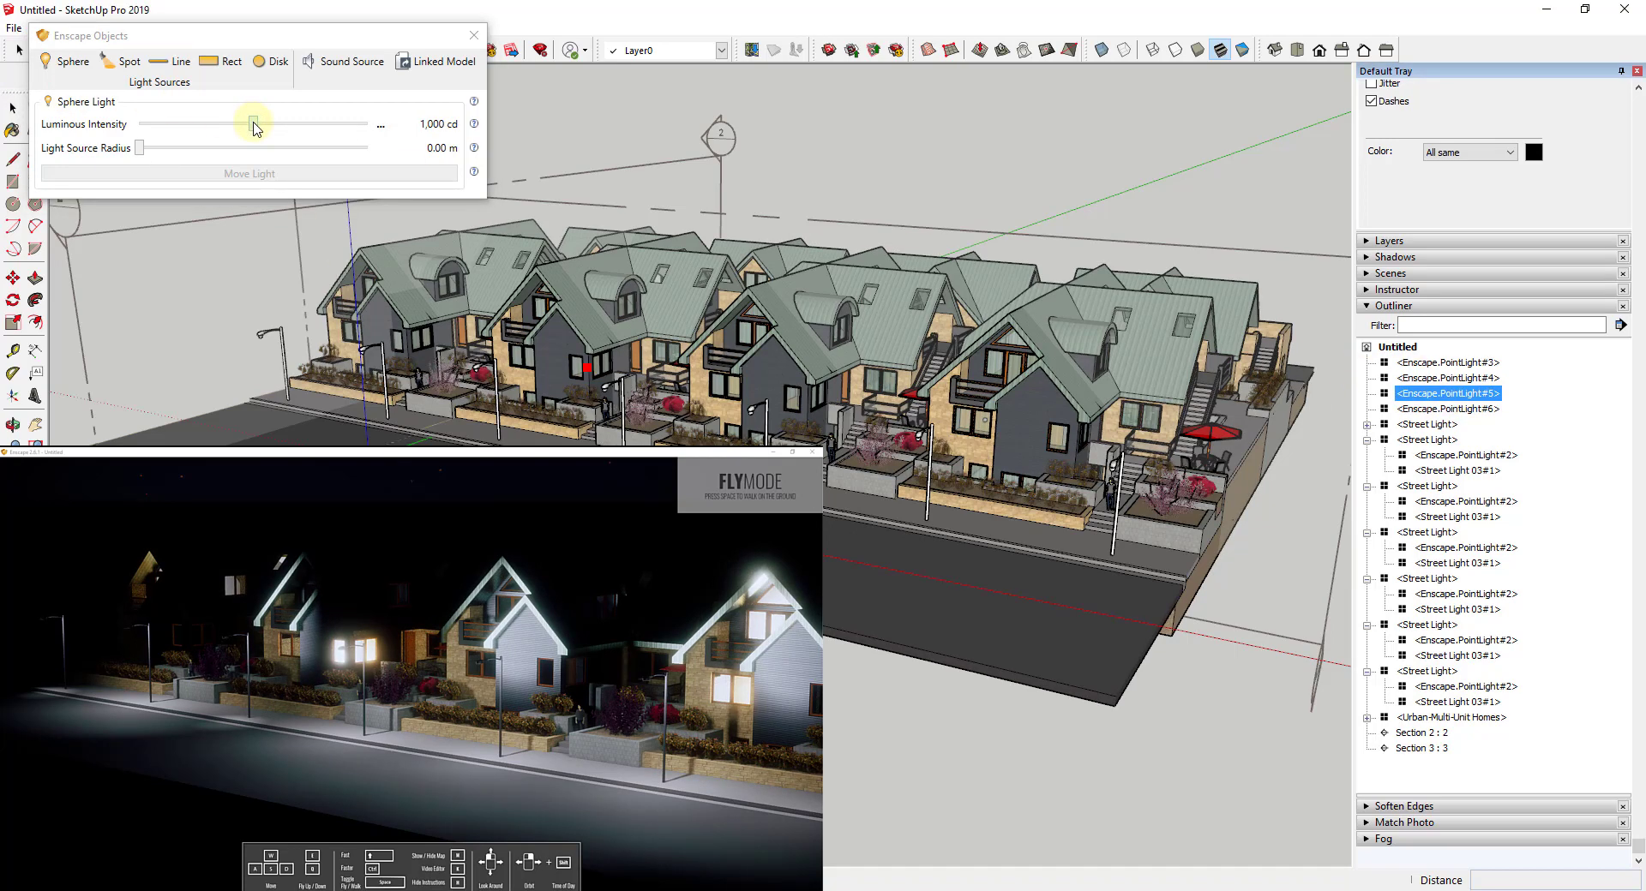
pyautogui.moveTo(253, 128); pyautogui.dragTo(206, 134)
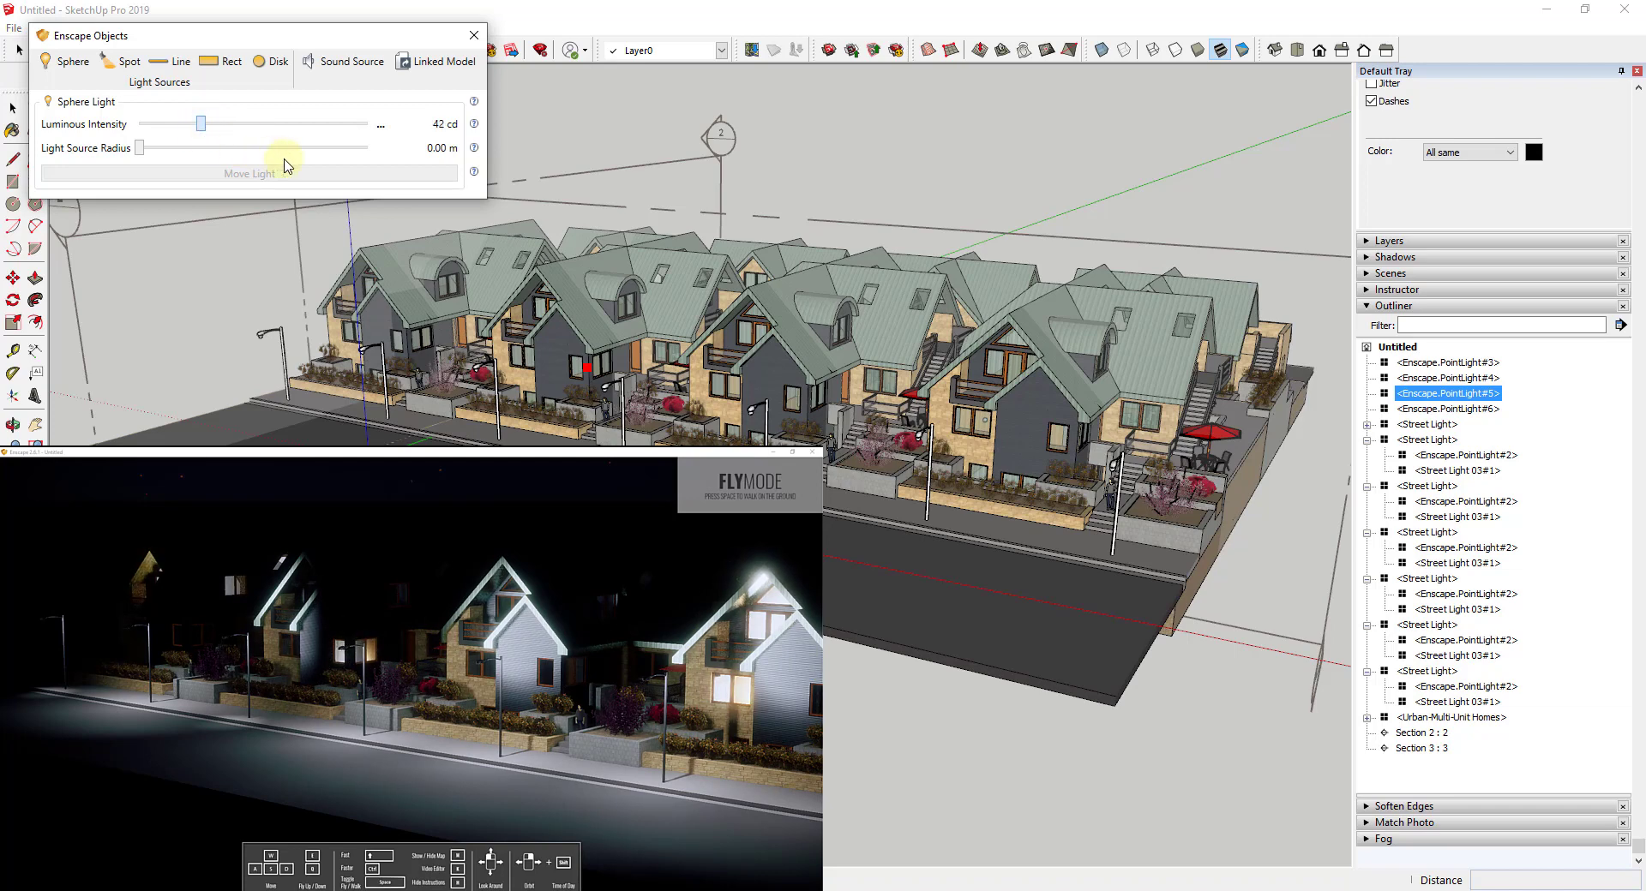
# Step: Lower the luminous intensity of Enscape.PointLight#4 to 44 cd and of Enscape.PointLight#3 to 52 cd
pyautogui.click(1453, 379)
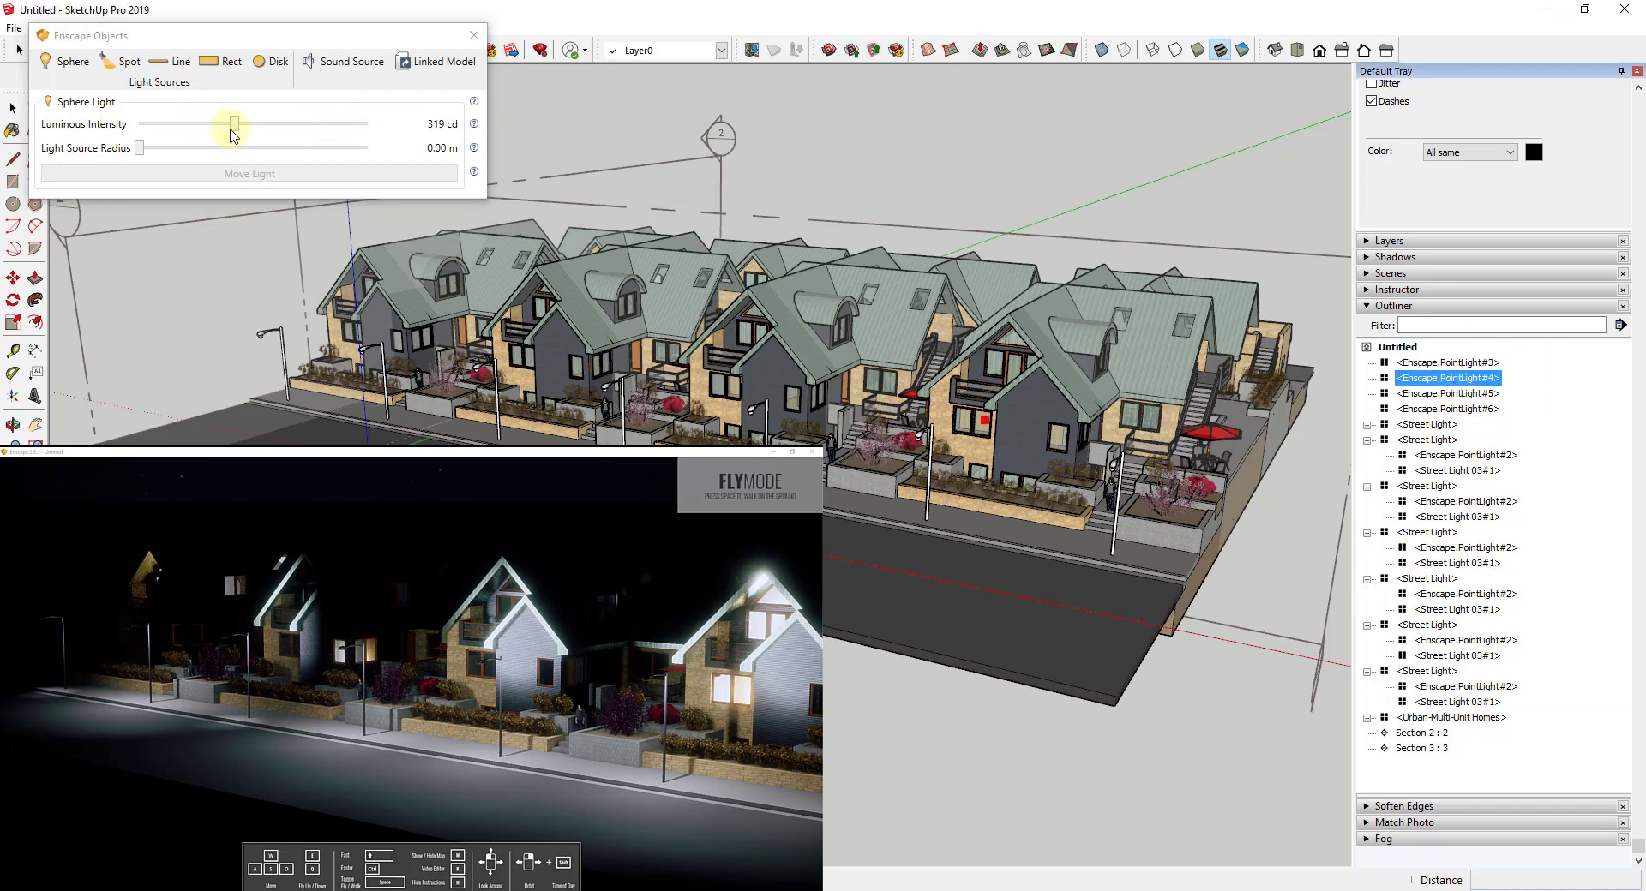
pyautogui.moveTo(230, 129); pyautogui.dragTo(203, 137)
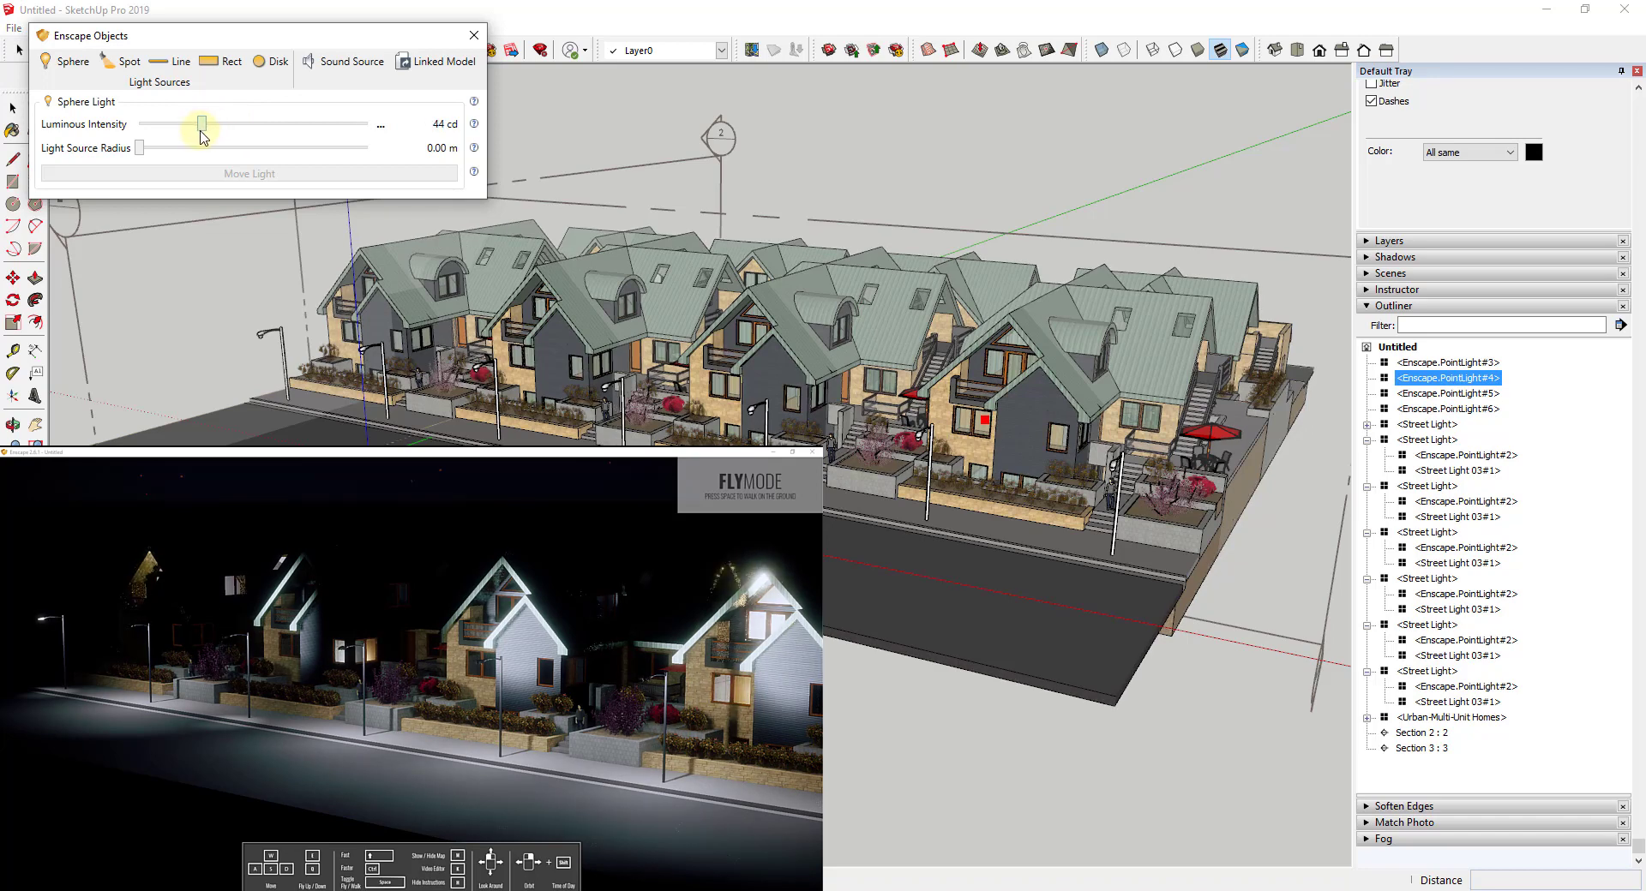
pyautogui.click(1448, 363)
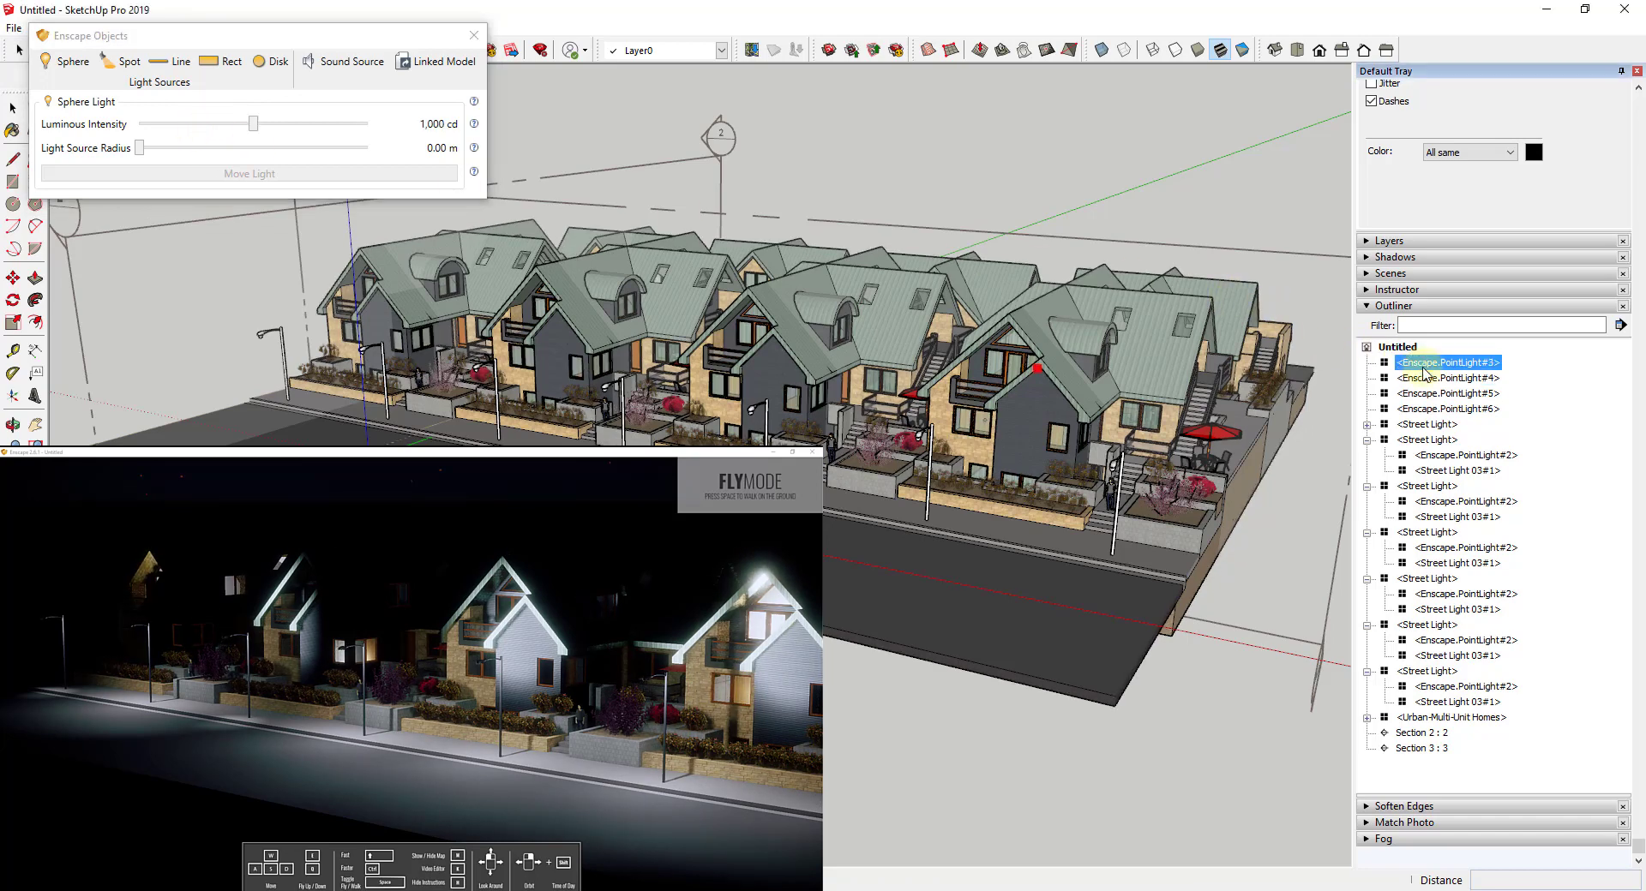
# Step: Fly the Enscape view down to street level and look along the row of street lights
pyautogui.press('w')
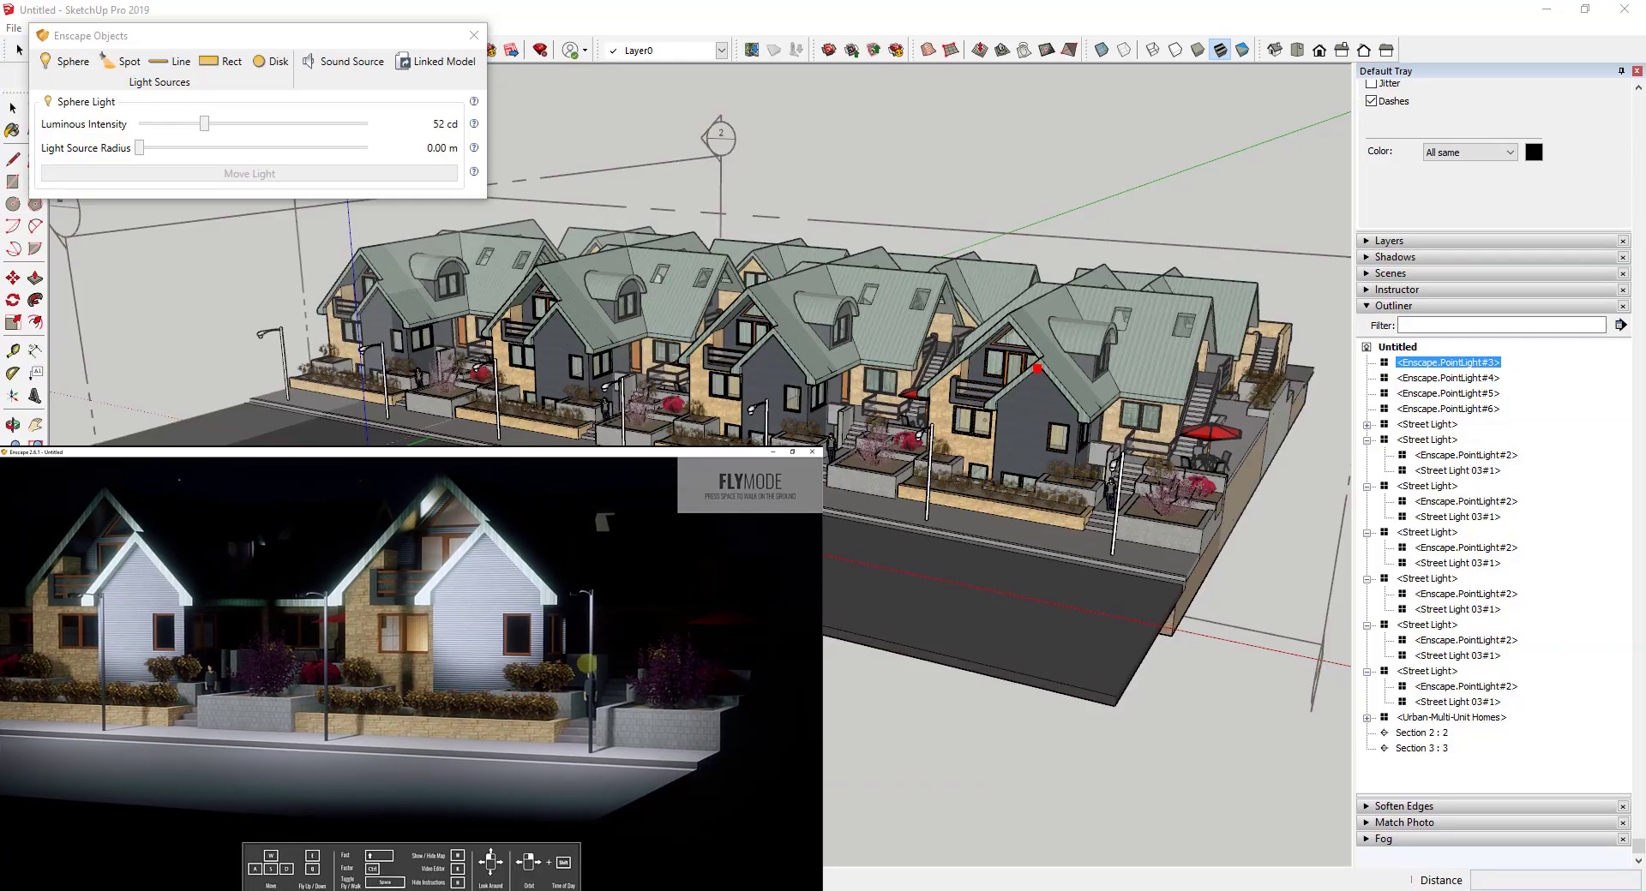
pyautogui.press('a')
pyautogui.moveTo(588, 665); pyautogui.dragTo(667, 581)
pyautogui.press('q')
pyautogui.moveTo(537, 663); pyautogui.dragTo(538, 665)
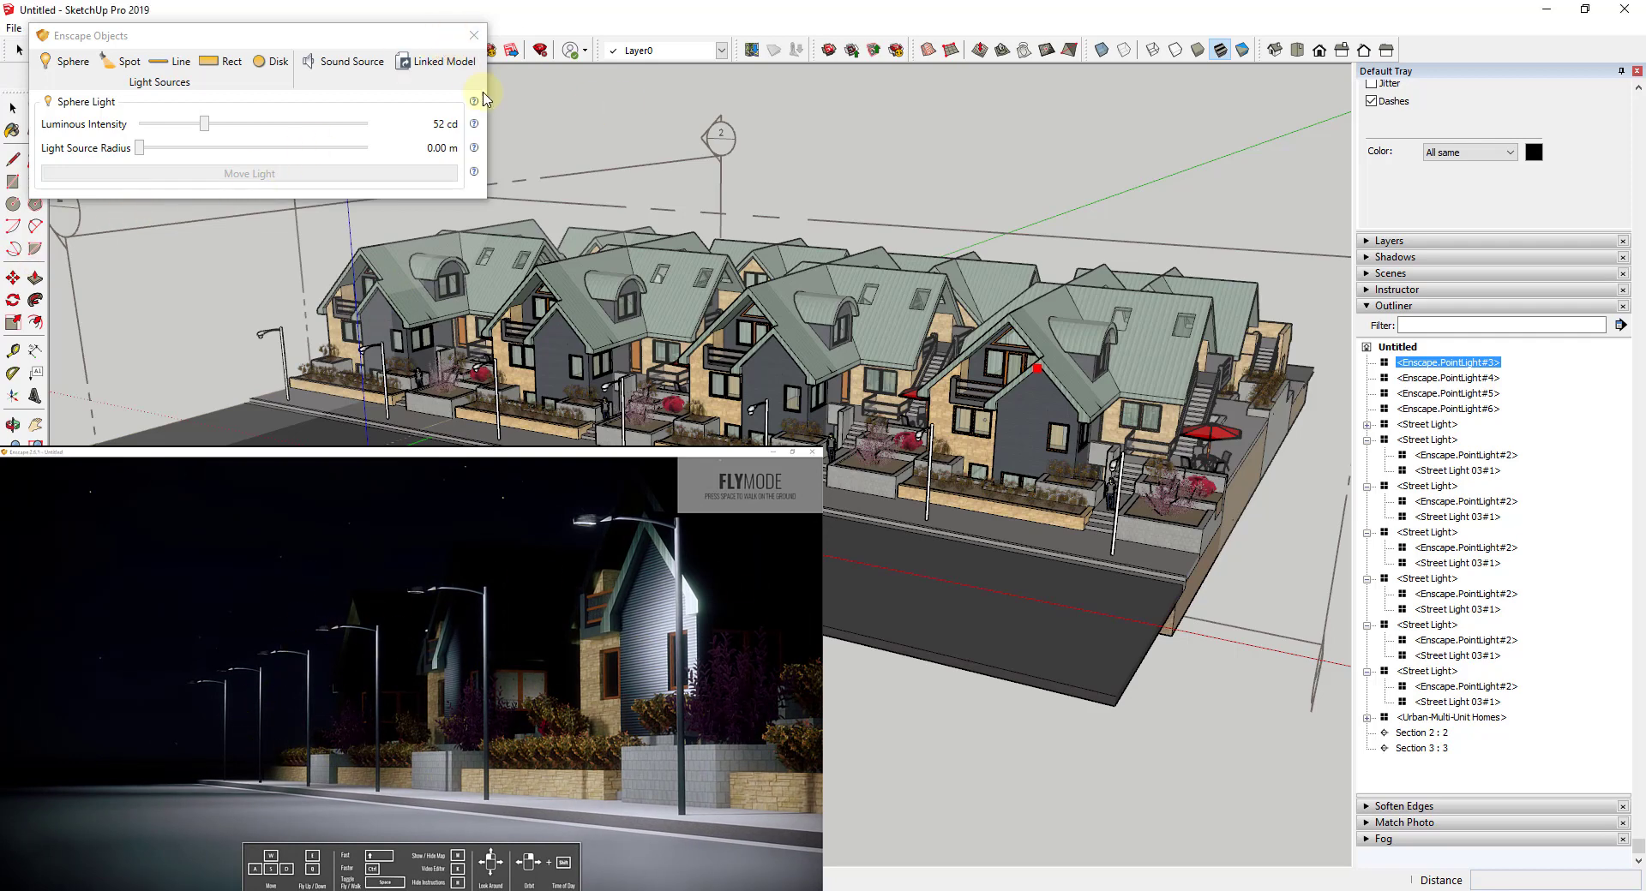
# Step: Close the Enscape Objects window and set Artificial Light Brightness to 70% in the Atmosphere visual settings
pyautogui.click(474, 36)
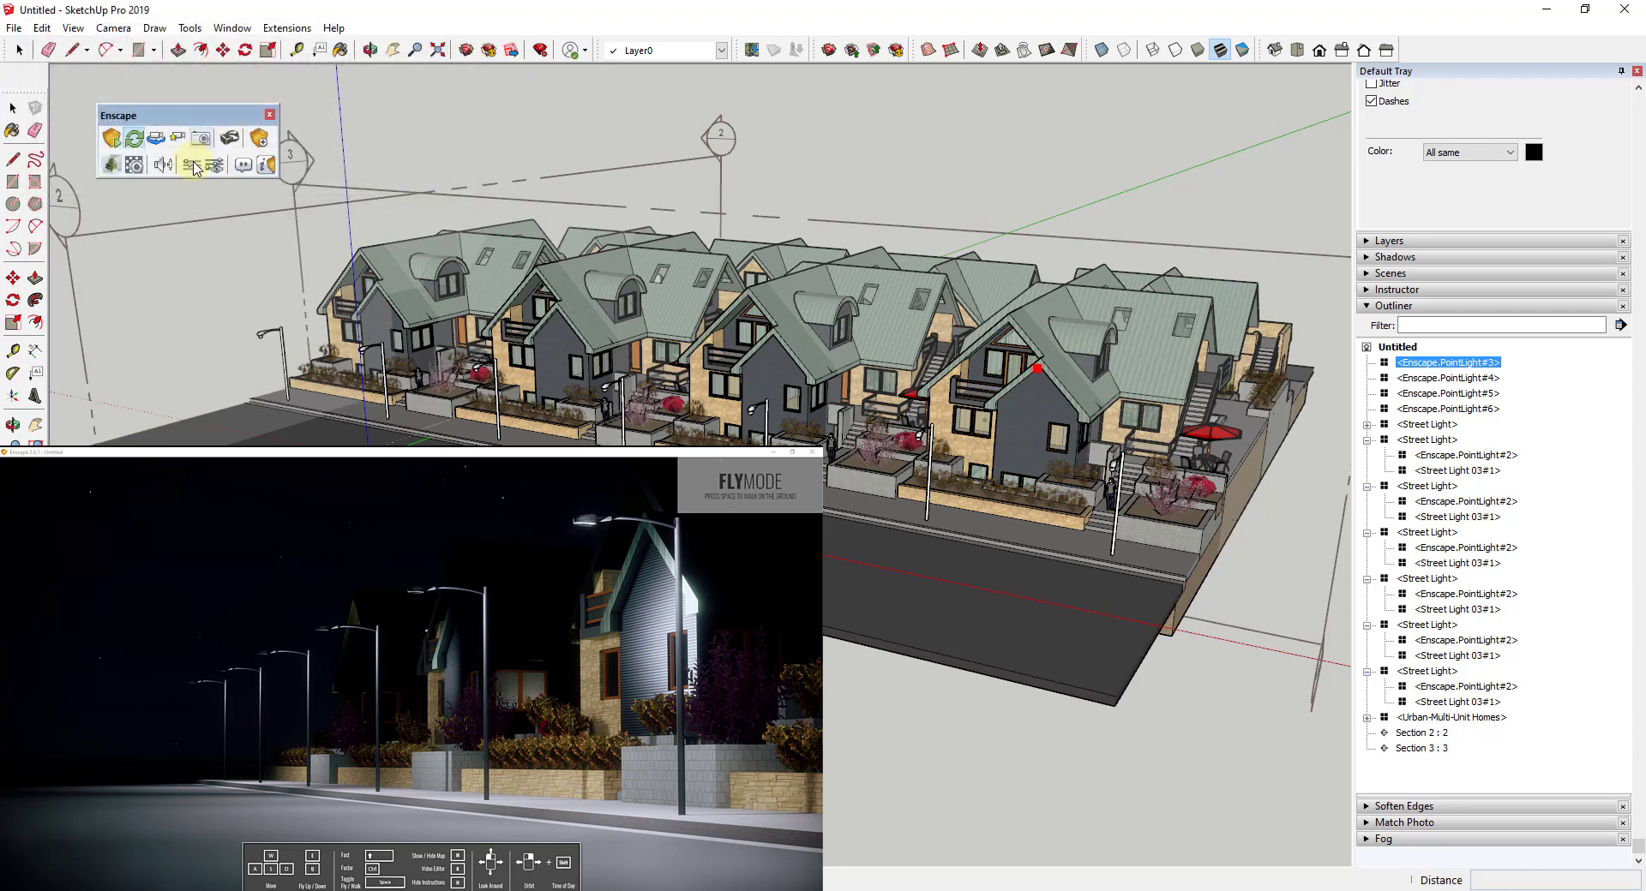
pyautogui.click(215, 167)
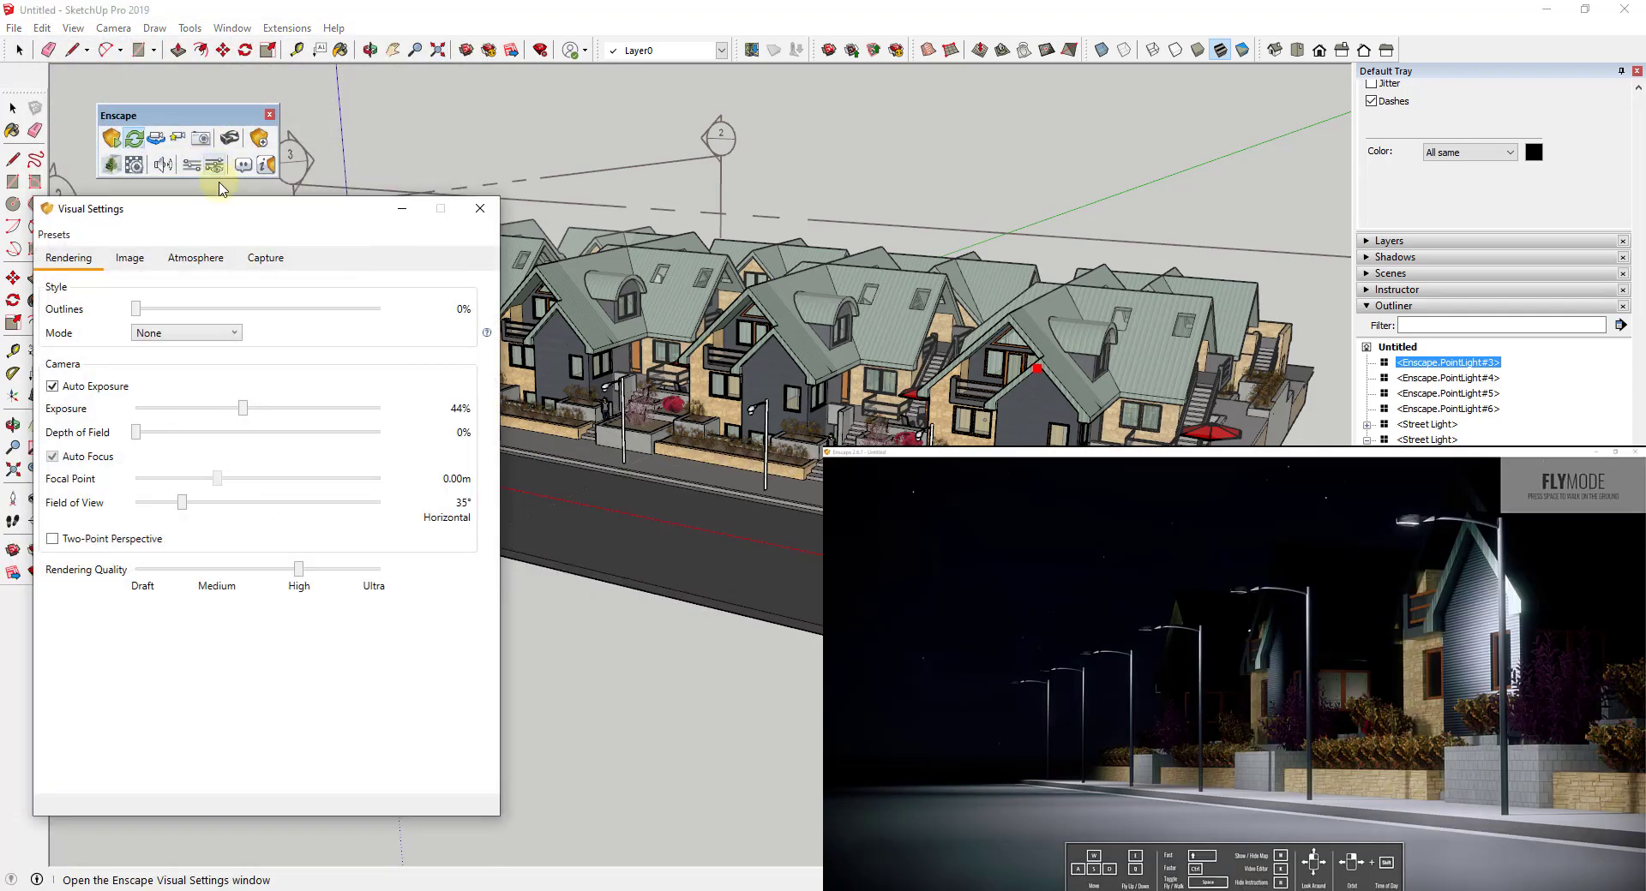
pyautogui.click(182, 261)
pyautogui.moveTo(270, 512)
pyautogui.mouseDown()
pyautogui.moveTo(246, 513)
pyautogui.moveTo(254, 526)
pyautogui.mouseUp()
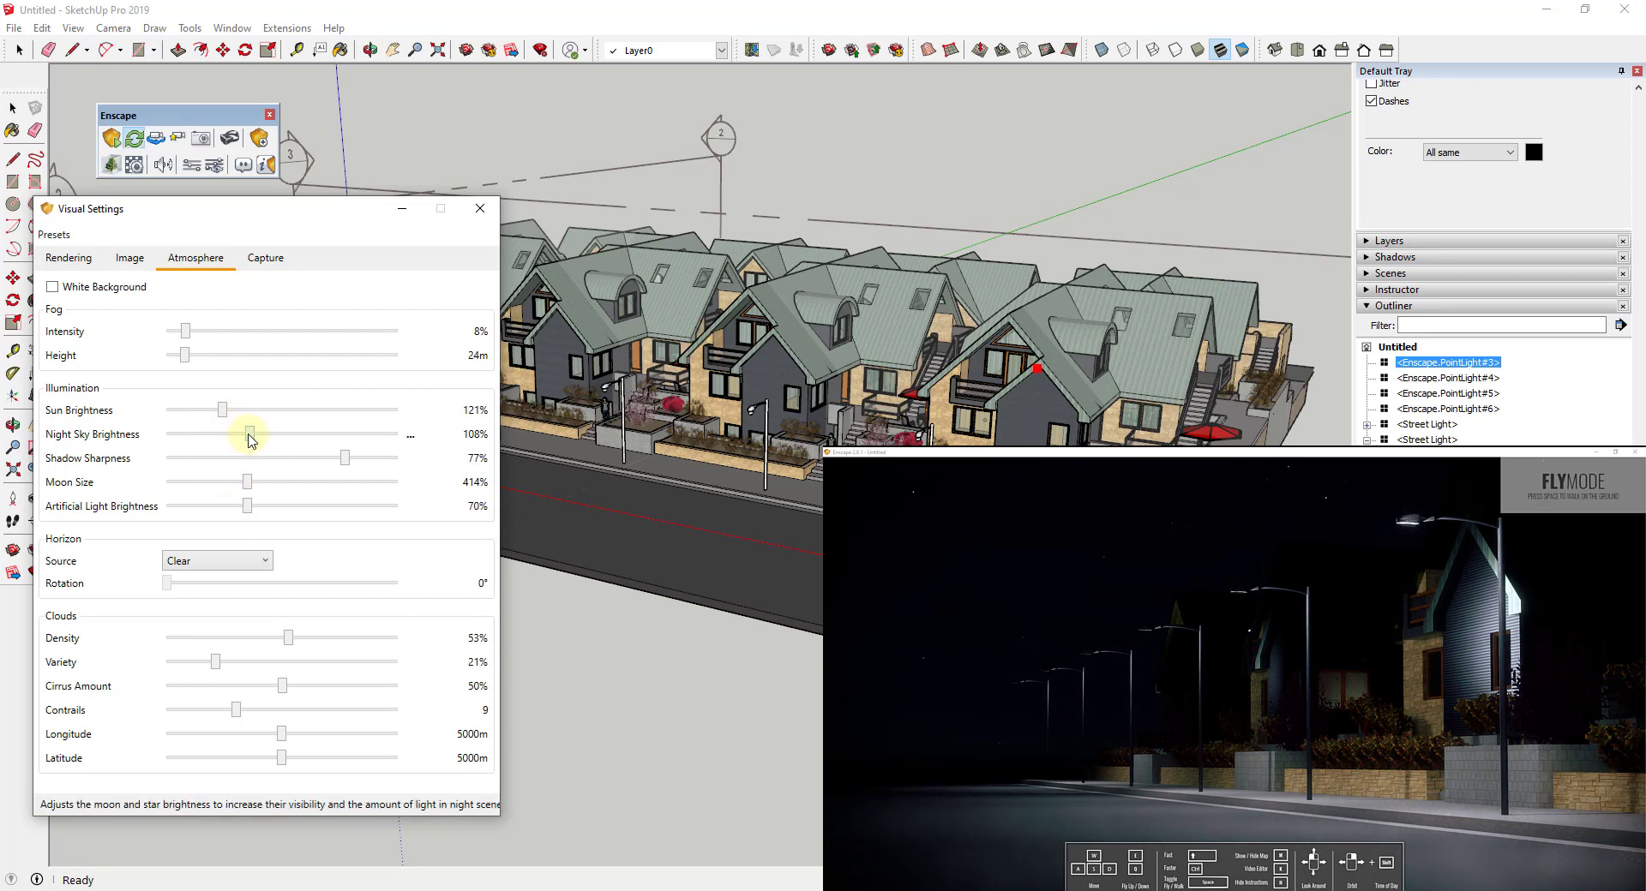
# Step: Set Night Sky Brightness to 162% and Artificial Light Brightness to 68% in the Atmosphere visual settings
pyautogui.moveTo(249, 437); pyautogui.dragTo(294, 439)
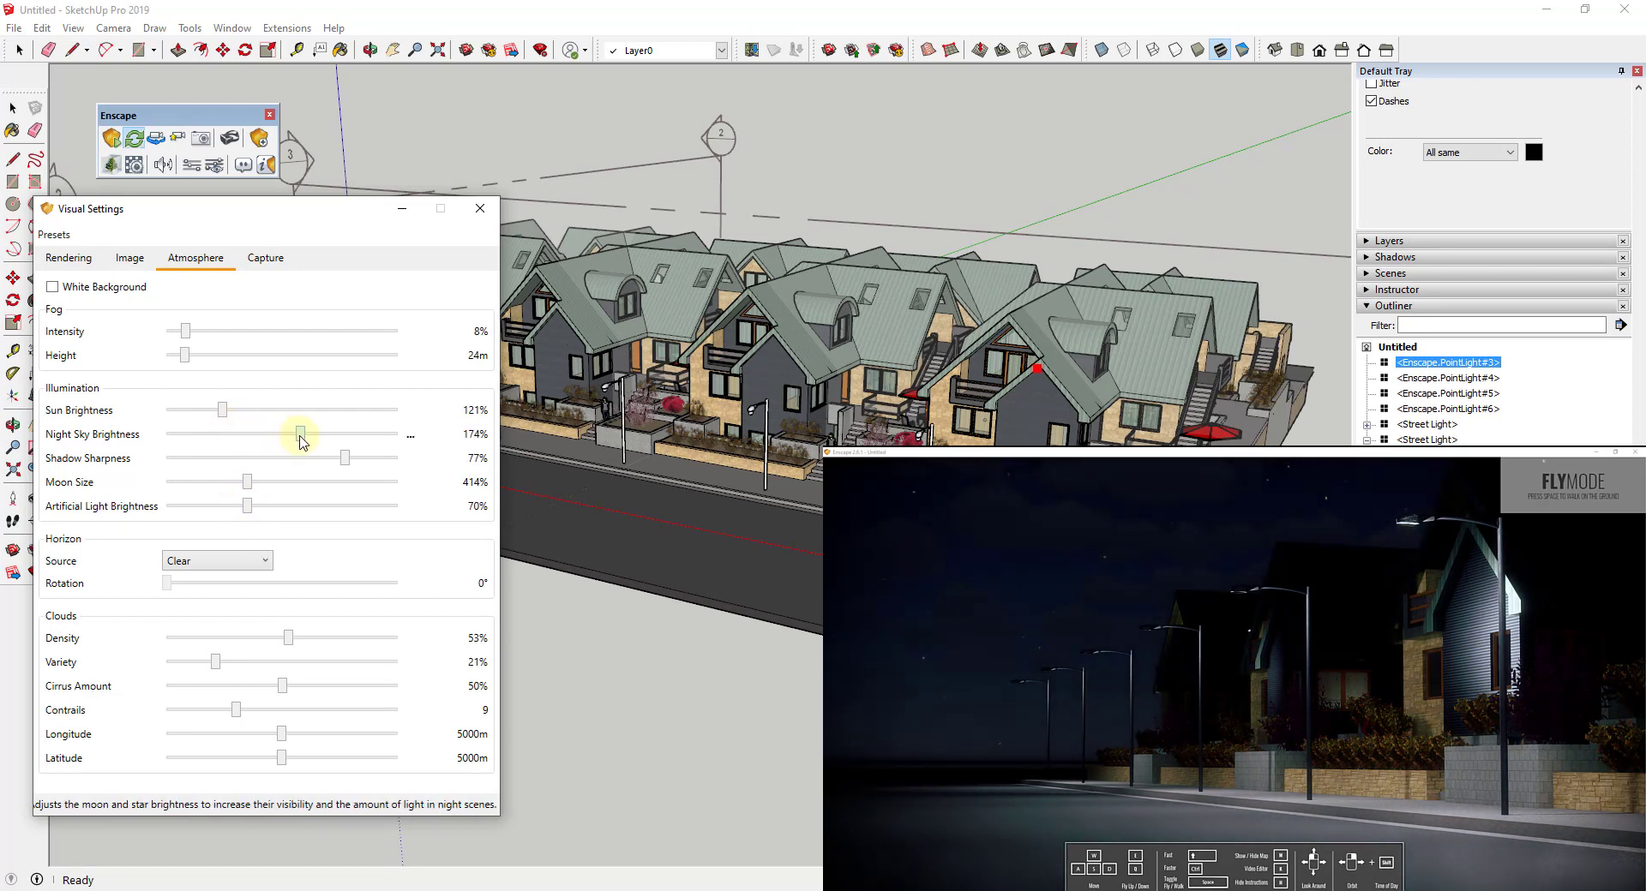
pyautogui.moveTo(309, 442); pyautogui.dragTo(297, 443)
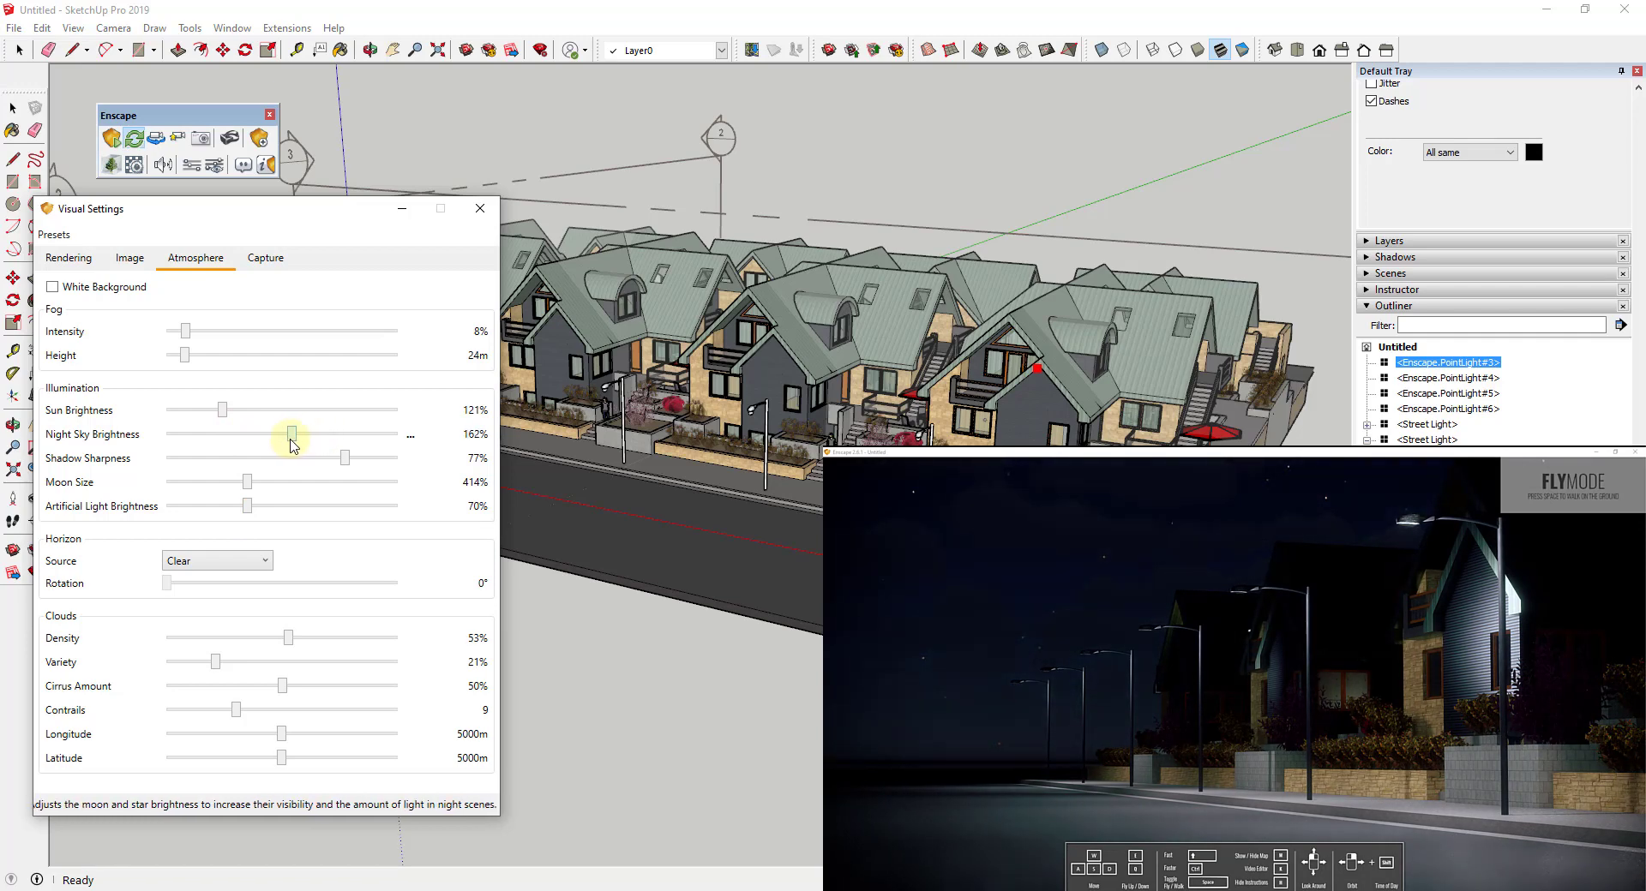
pyautogui.moveTo(248, 512); pyautogui.dragTo(245, 512)
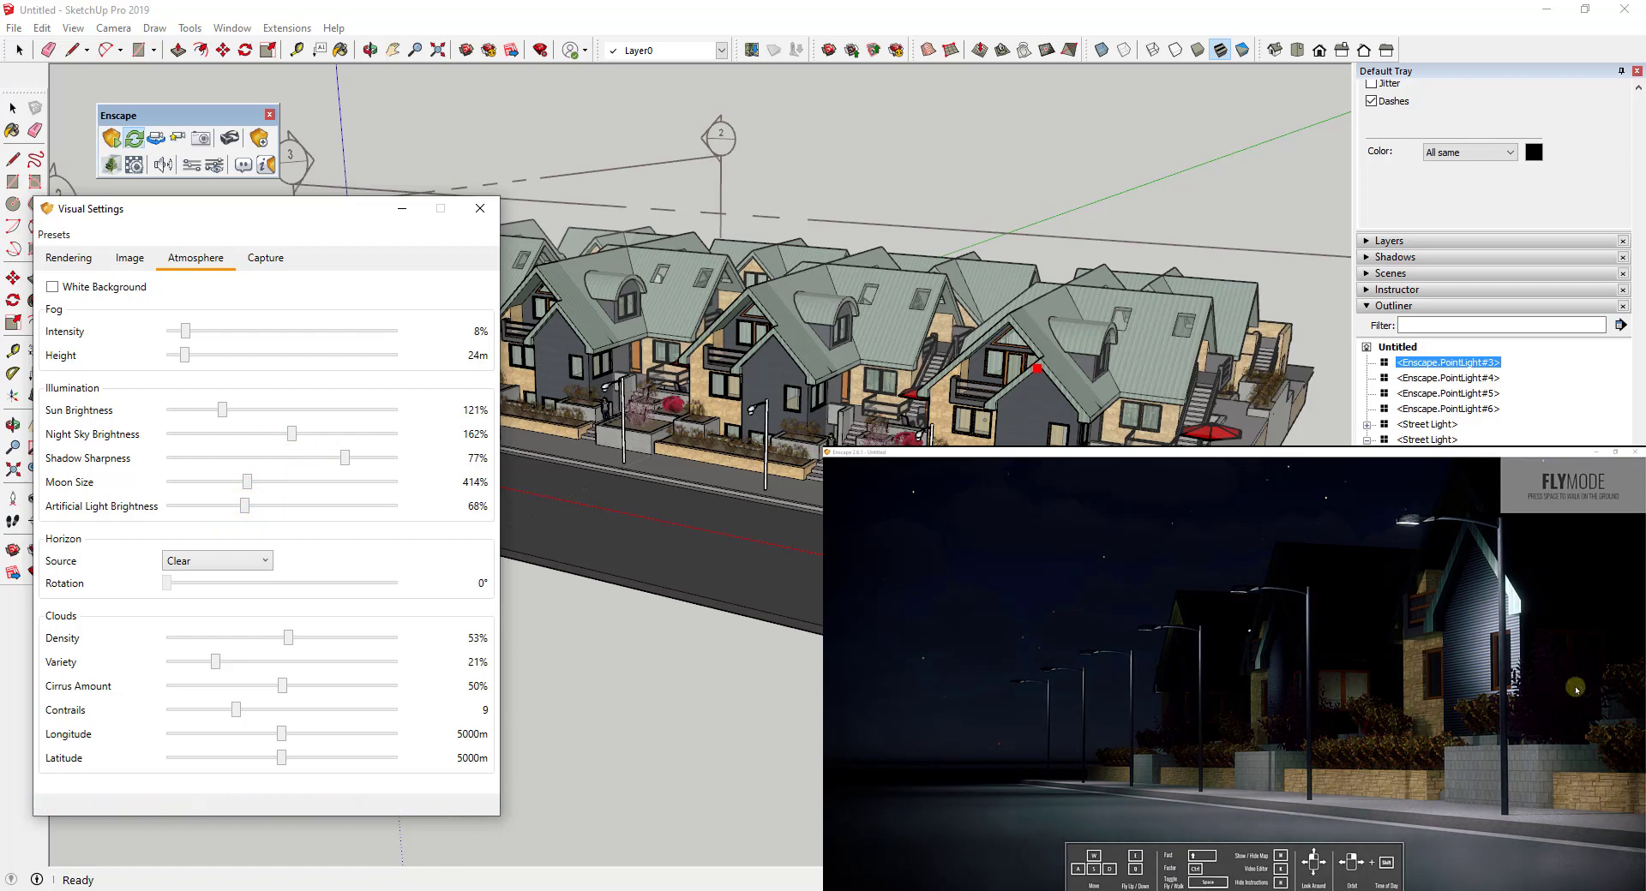
pyautogui.moveTo(1454, 702); pyautogui.dragTo(1456, 698)
pyautogui.press('s')
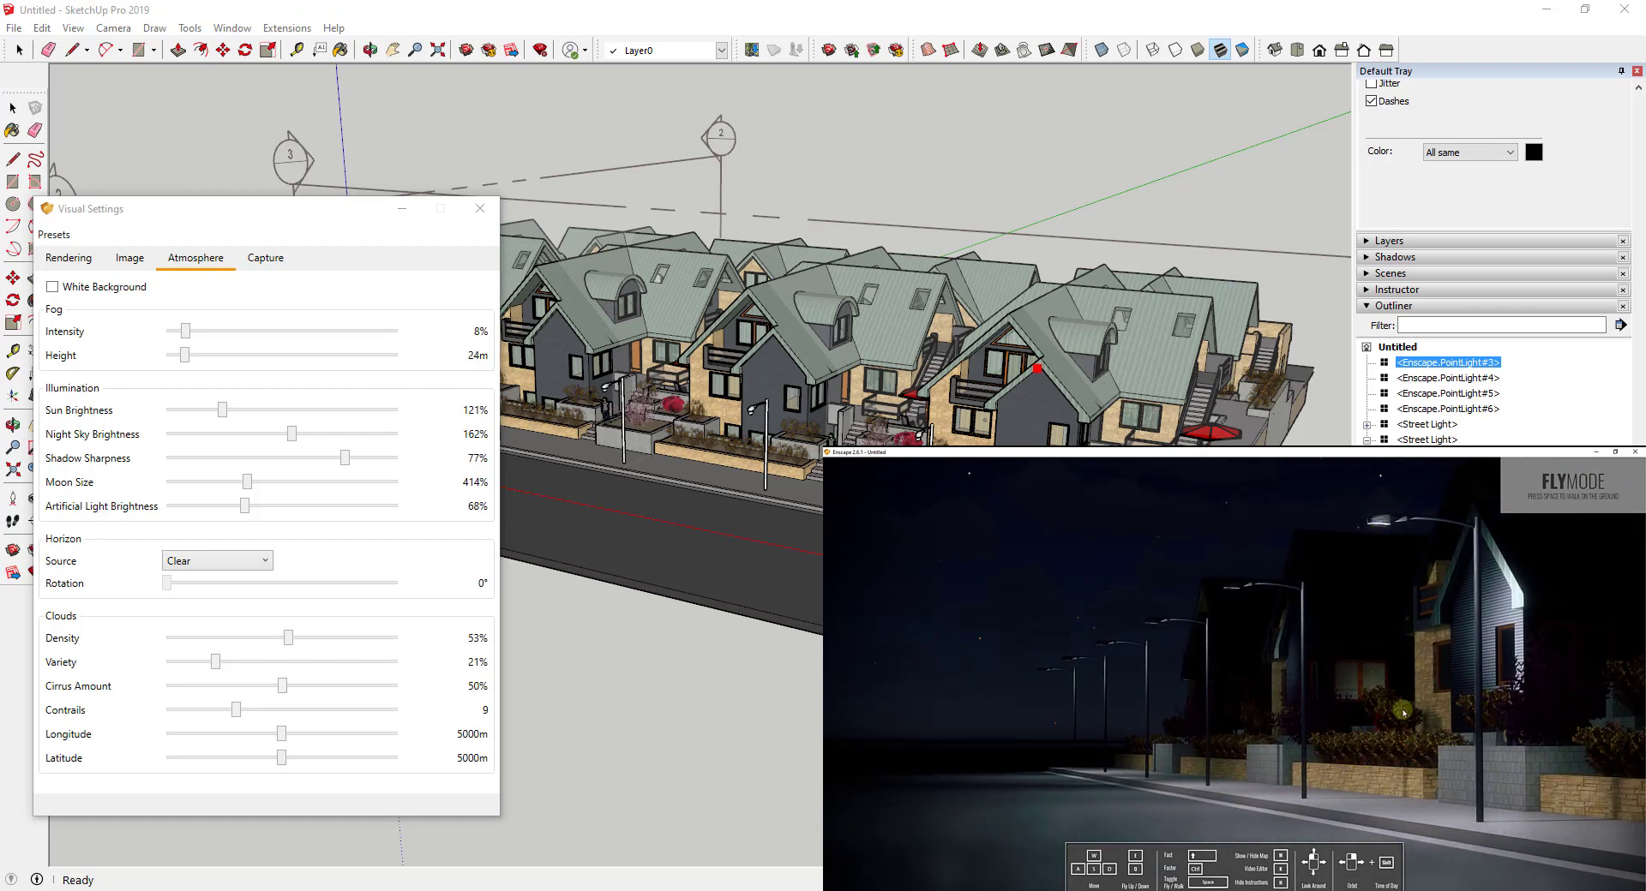
# Step: Close the visual settings, open the nearest street light for editing and draw a rectangle about 6 3/8" by 8 3/16" under its lamp head
pyautogui.moveTo(1145, 506); pyautogui.dragTo(1084, 448, button='middle')
pyautogui.scroll(2, 1083, 447)
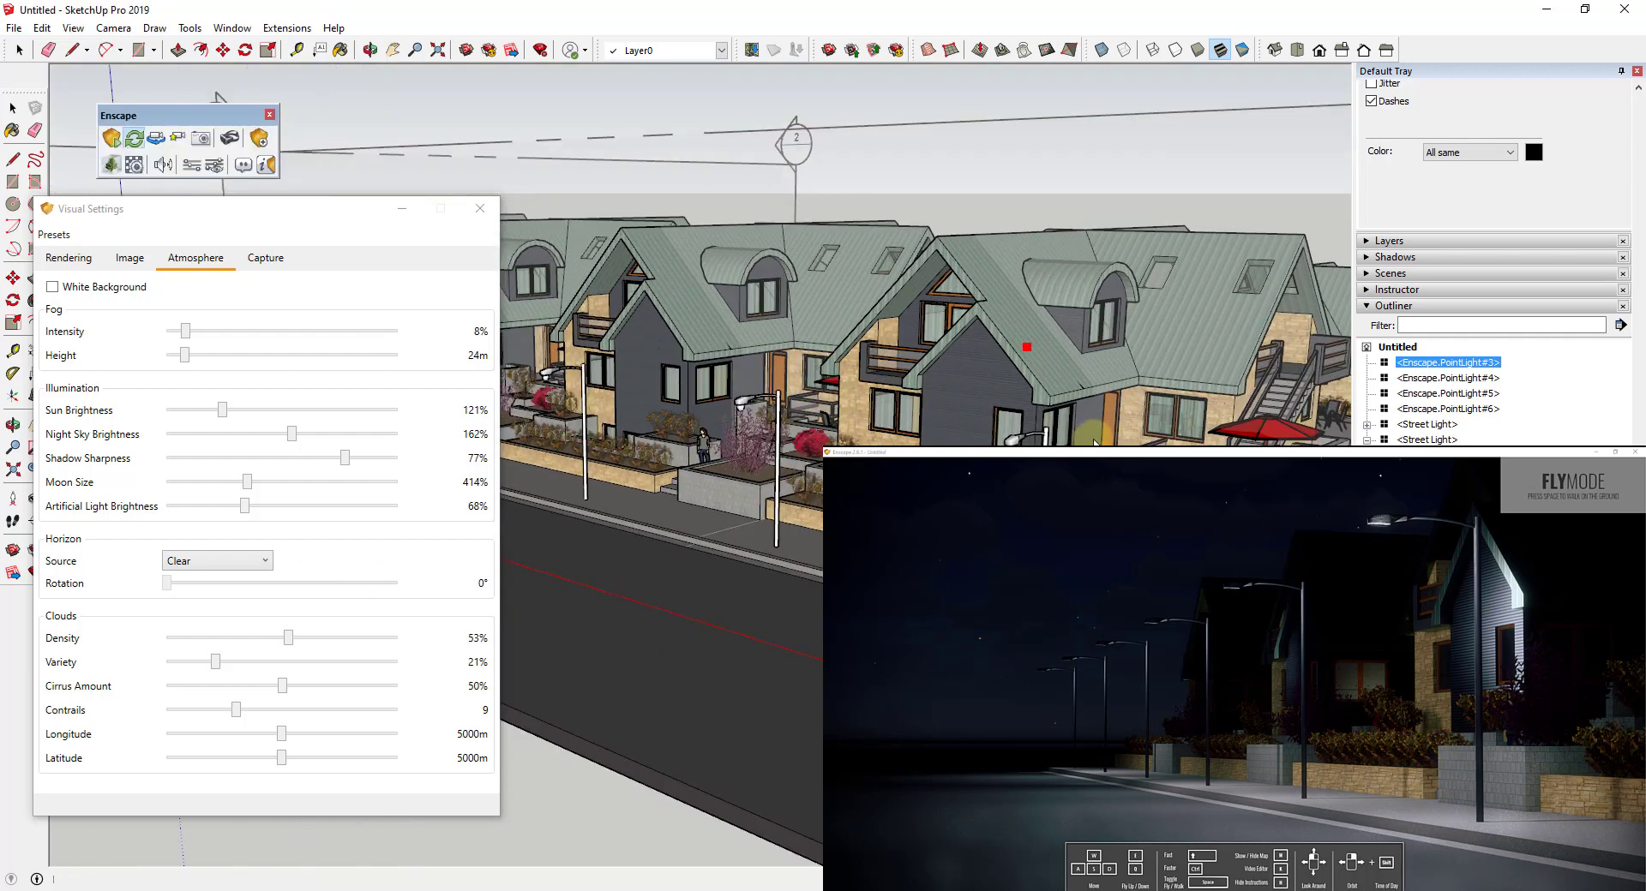
pyautogui.click(462, 206)
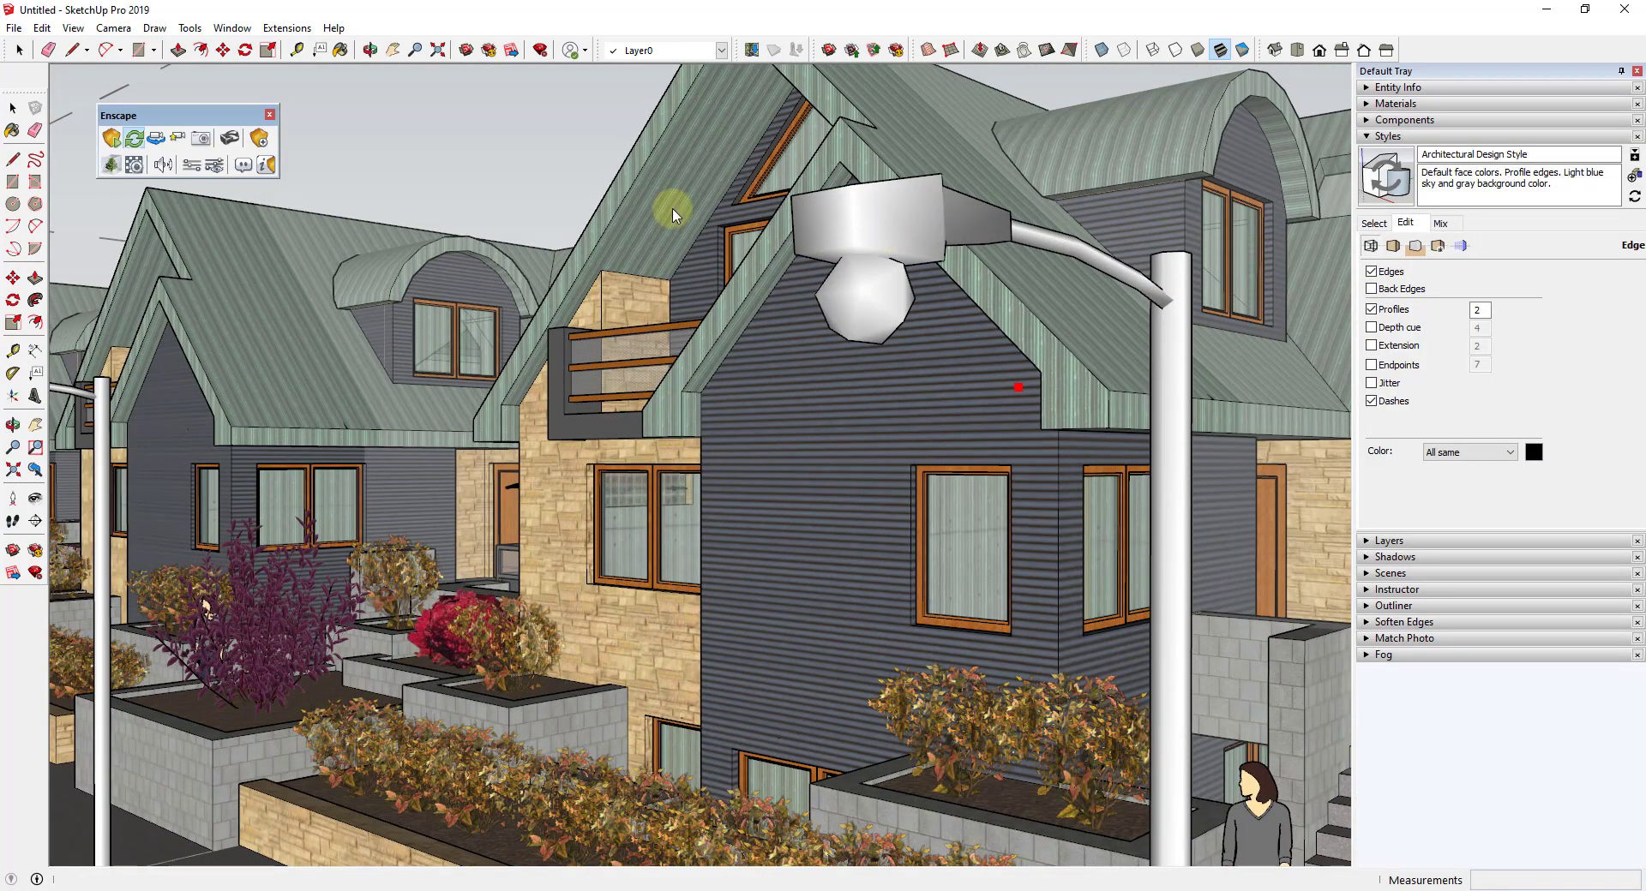
pyautogui.press('space')
pyautogui.doubleClick(868, 233)
pyautogui.scroll(3, 891, 257)
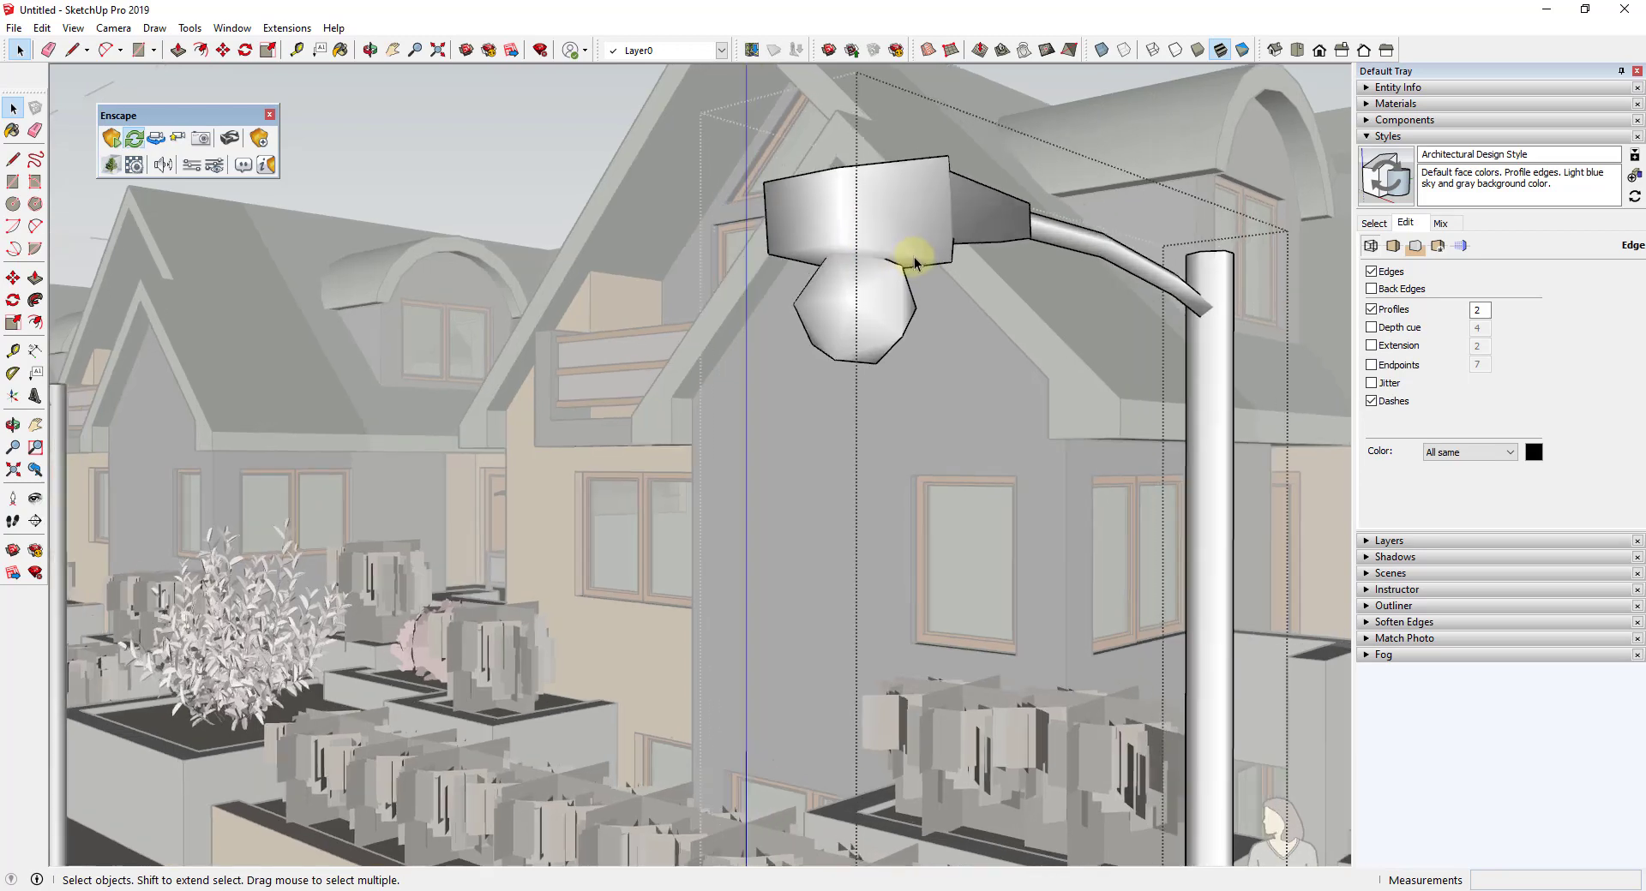
pyautogui.moveTo(906, 271); pyautogui.dragTo(801, 173, button='middle')
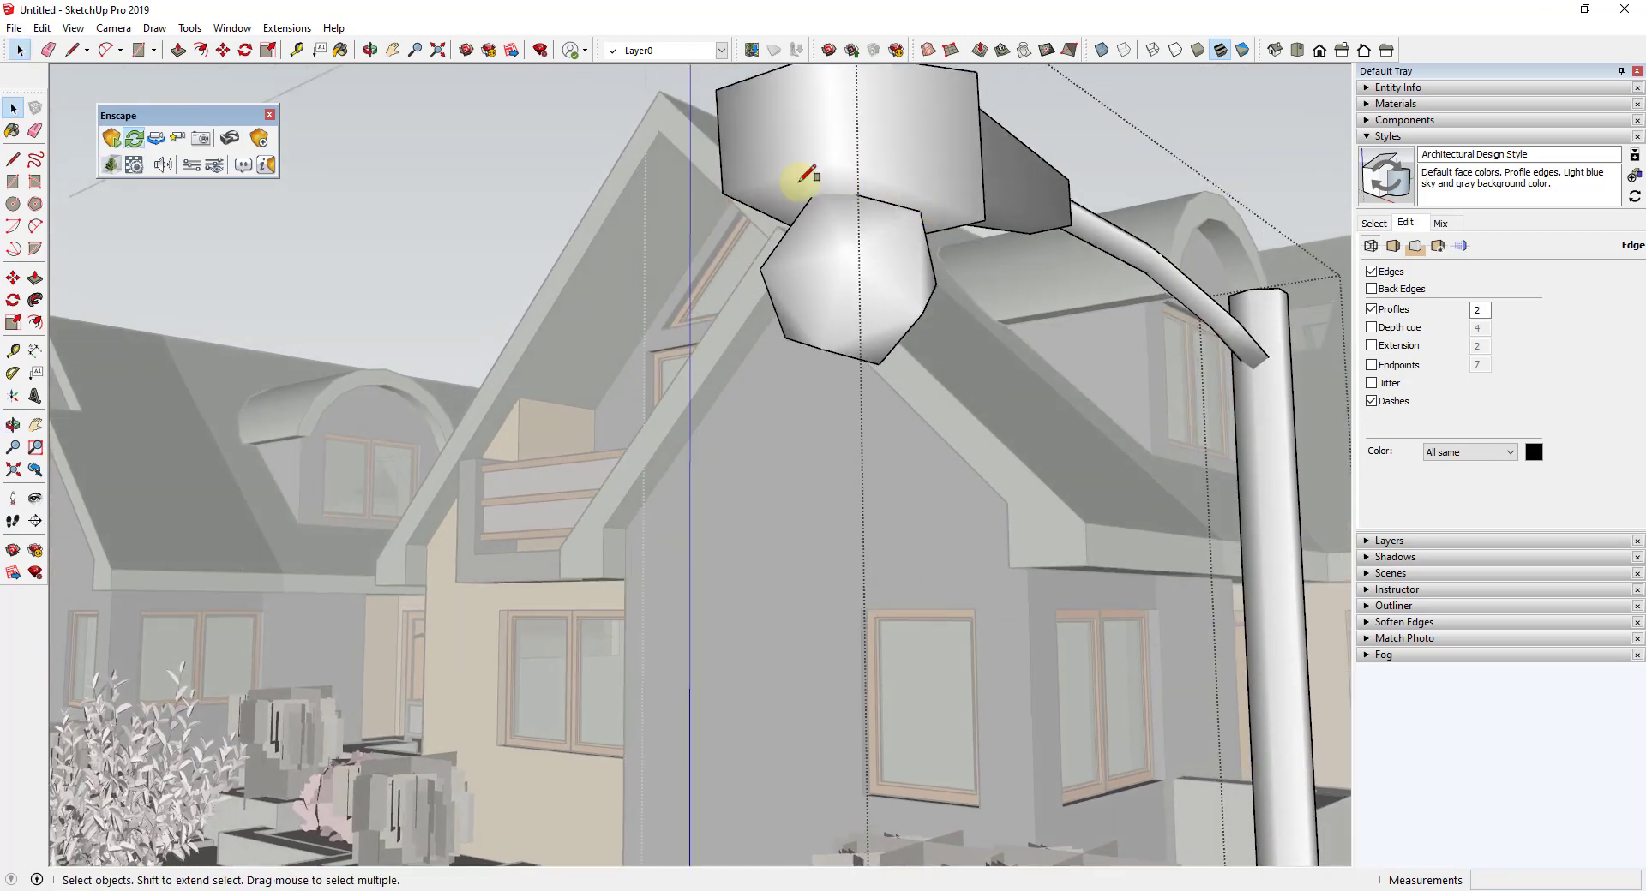
pyautogui.press('r')
pyautogui.click(763, 196)
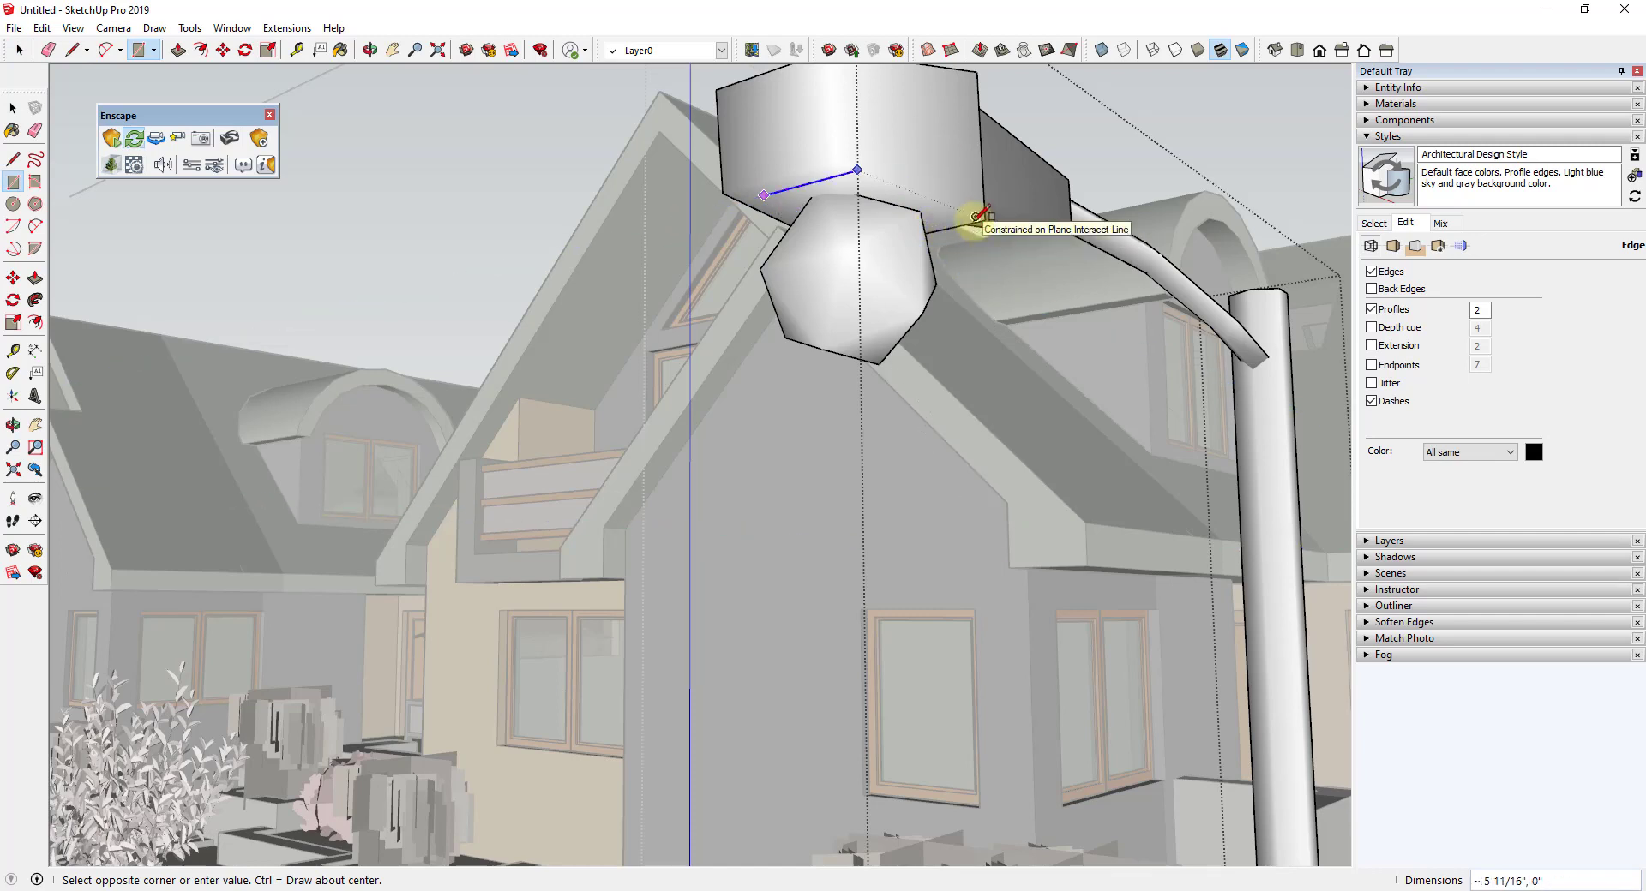
pyautogui.click(963, 182)
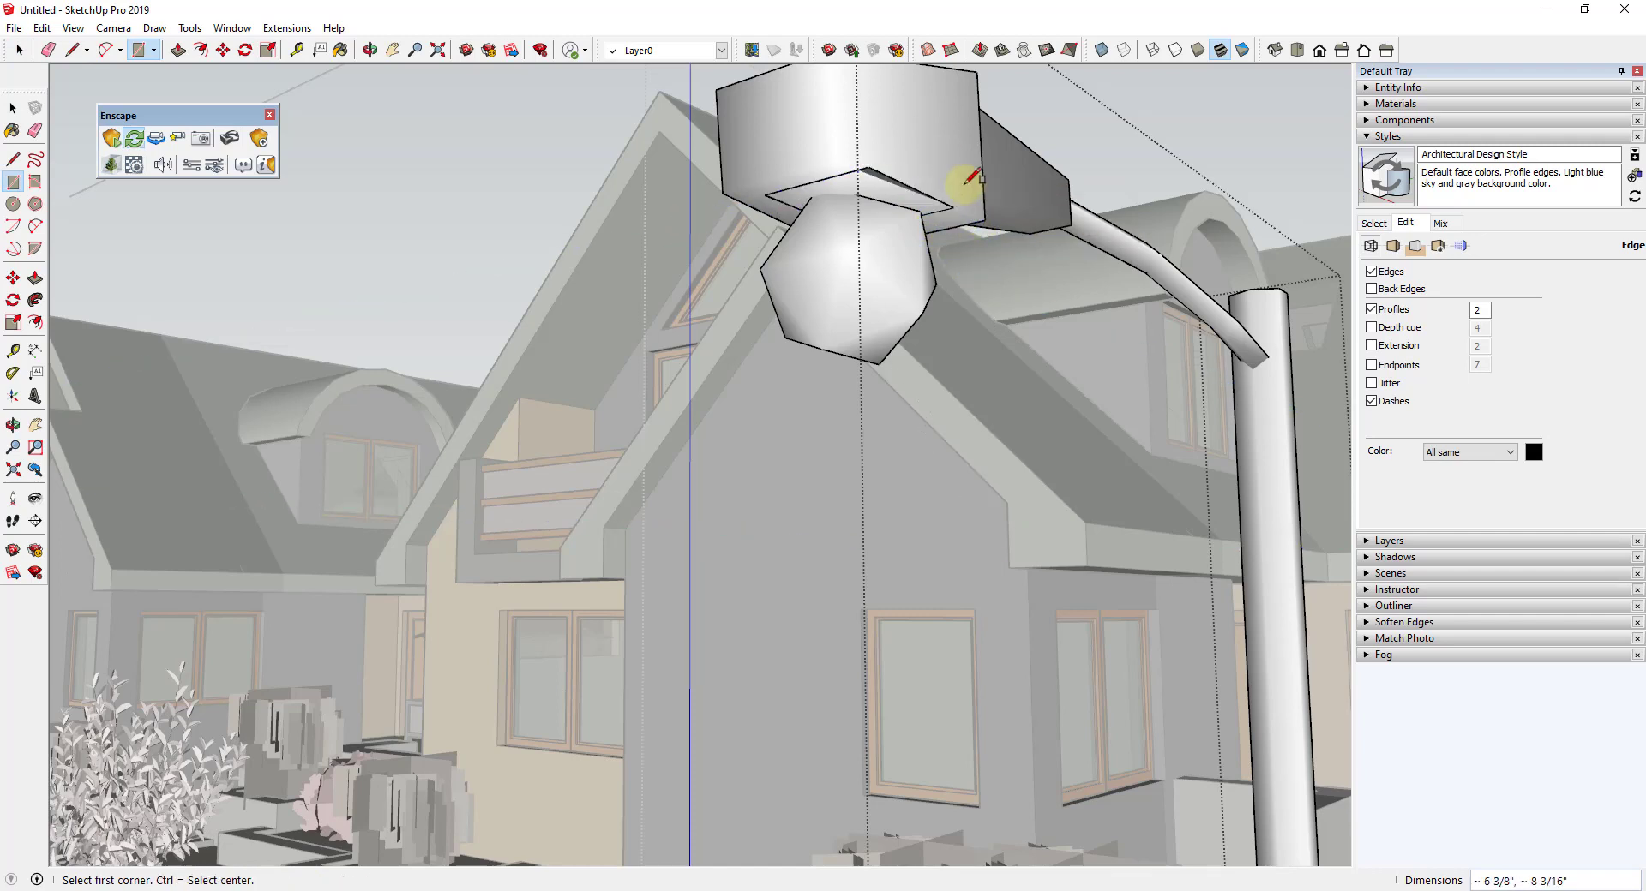
# Step: Move the rectangular face about 7/16" down from the lamp head's underside and reverse its faces
pyautogui.press('space')
pyautogui.scroll(3, 877, 177)
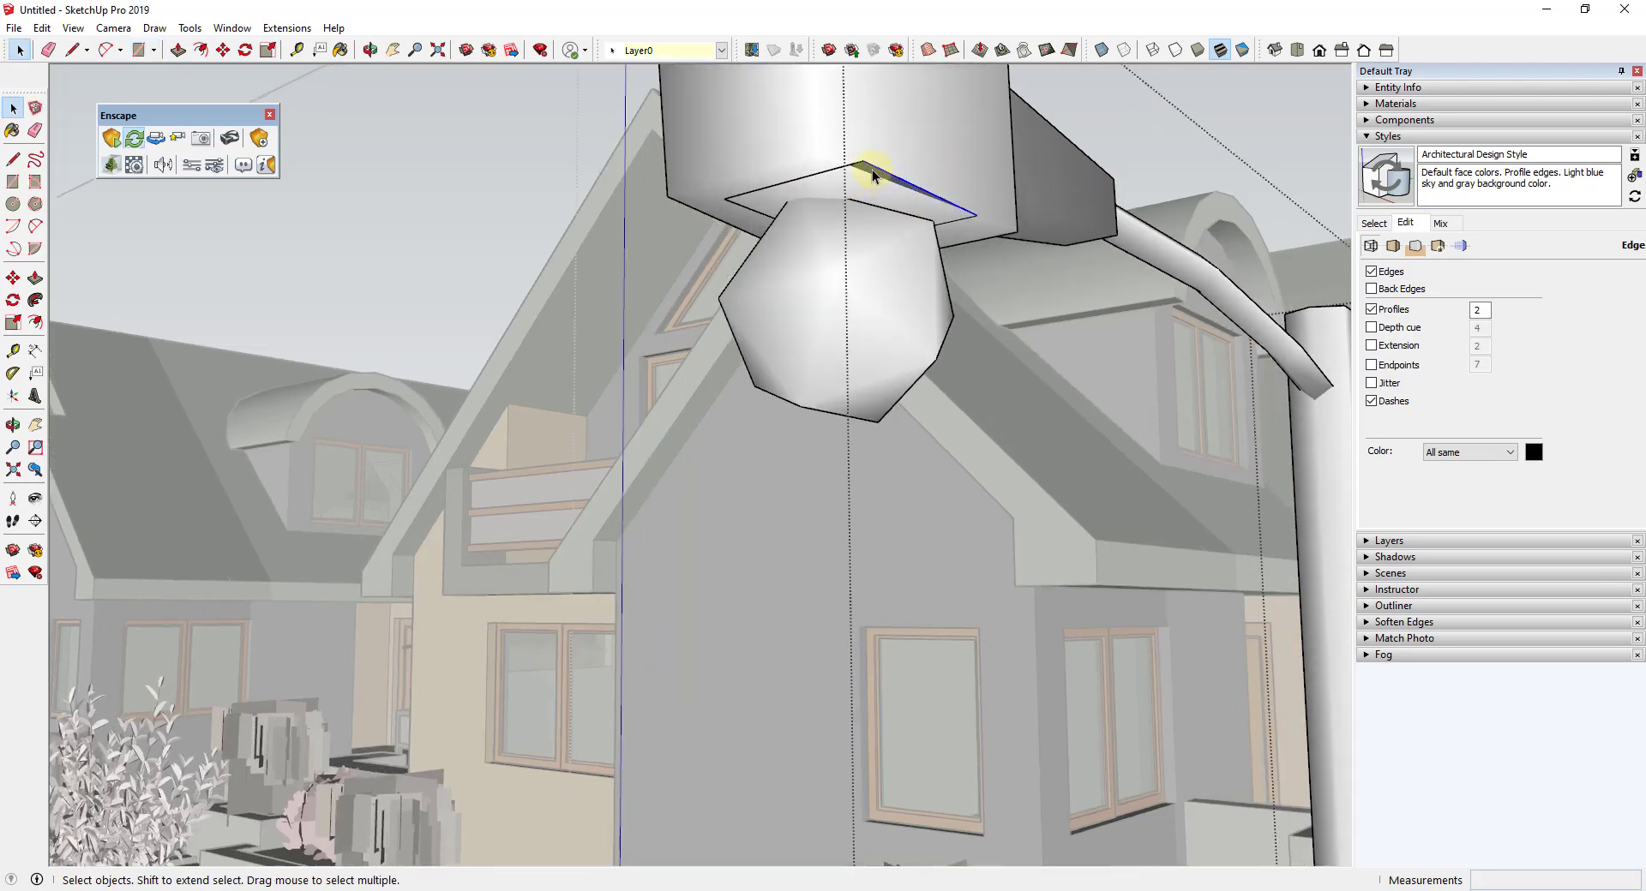
pyautogui.click(871, 168)
pyautogui.press('m')
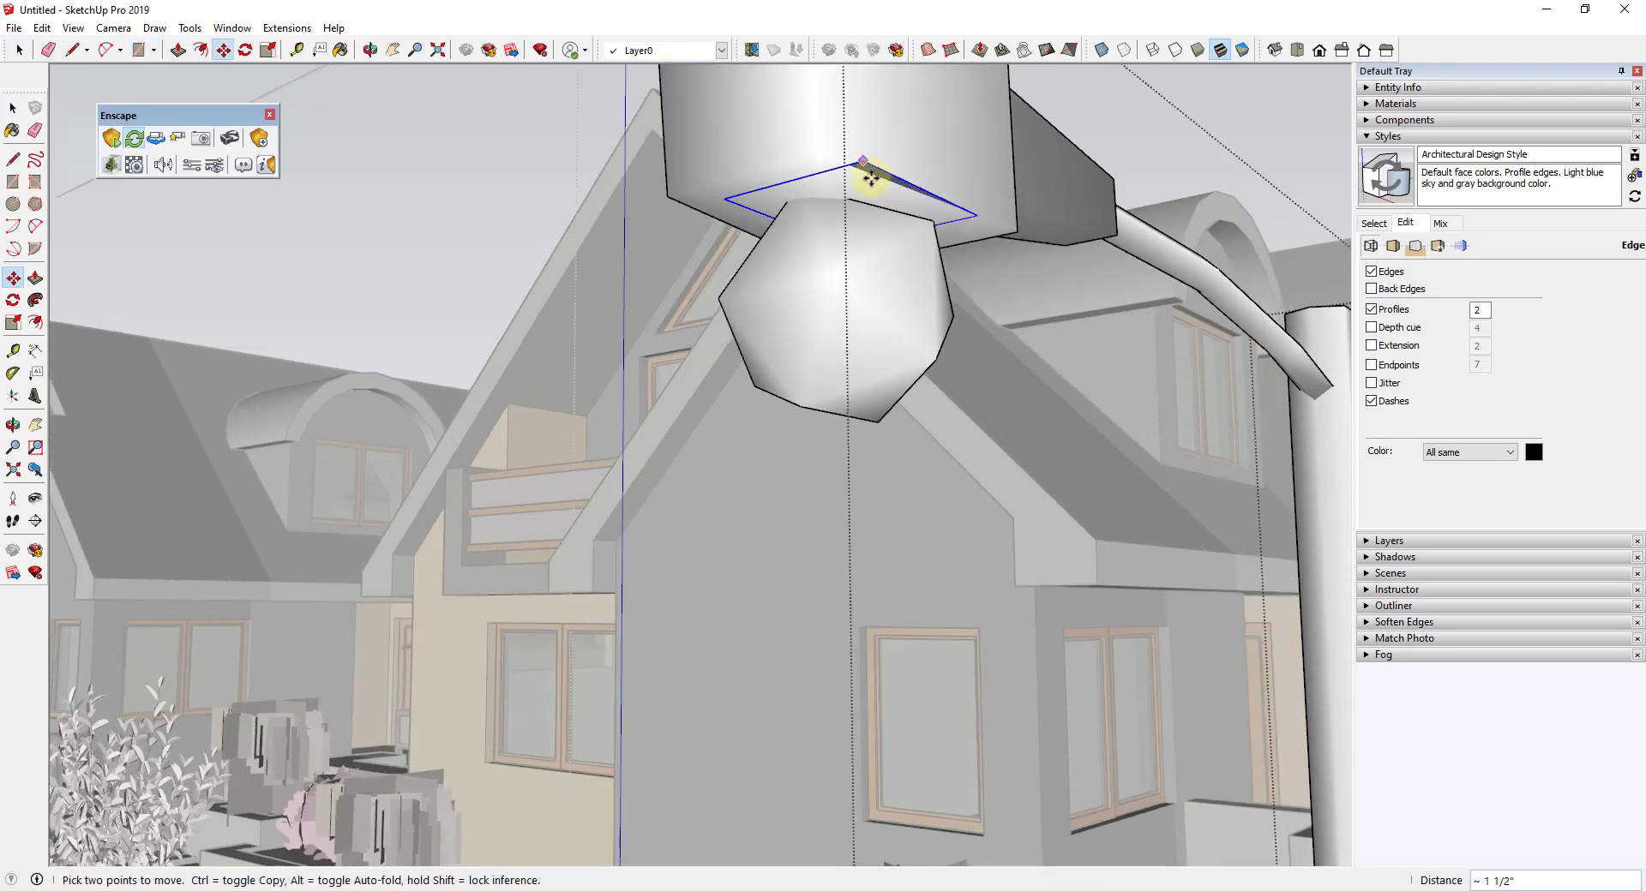
pyautogui.click(872, 169)
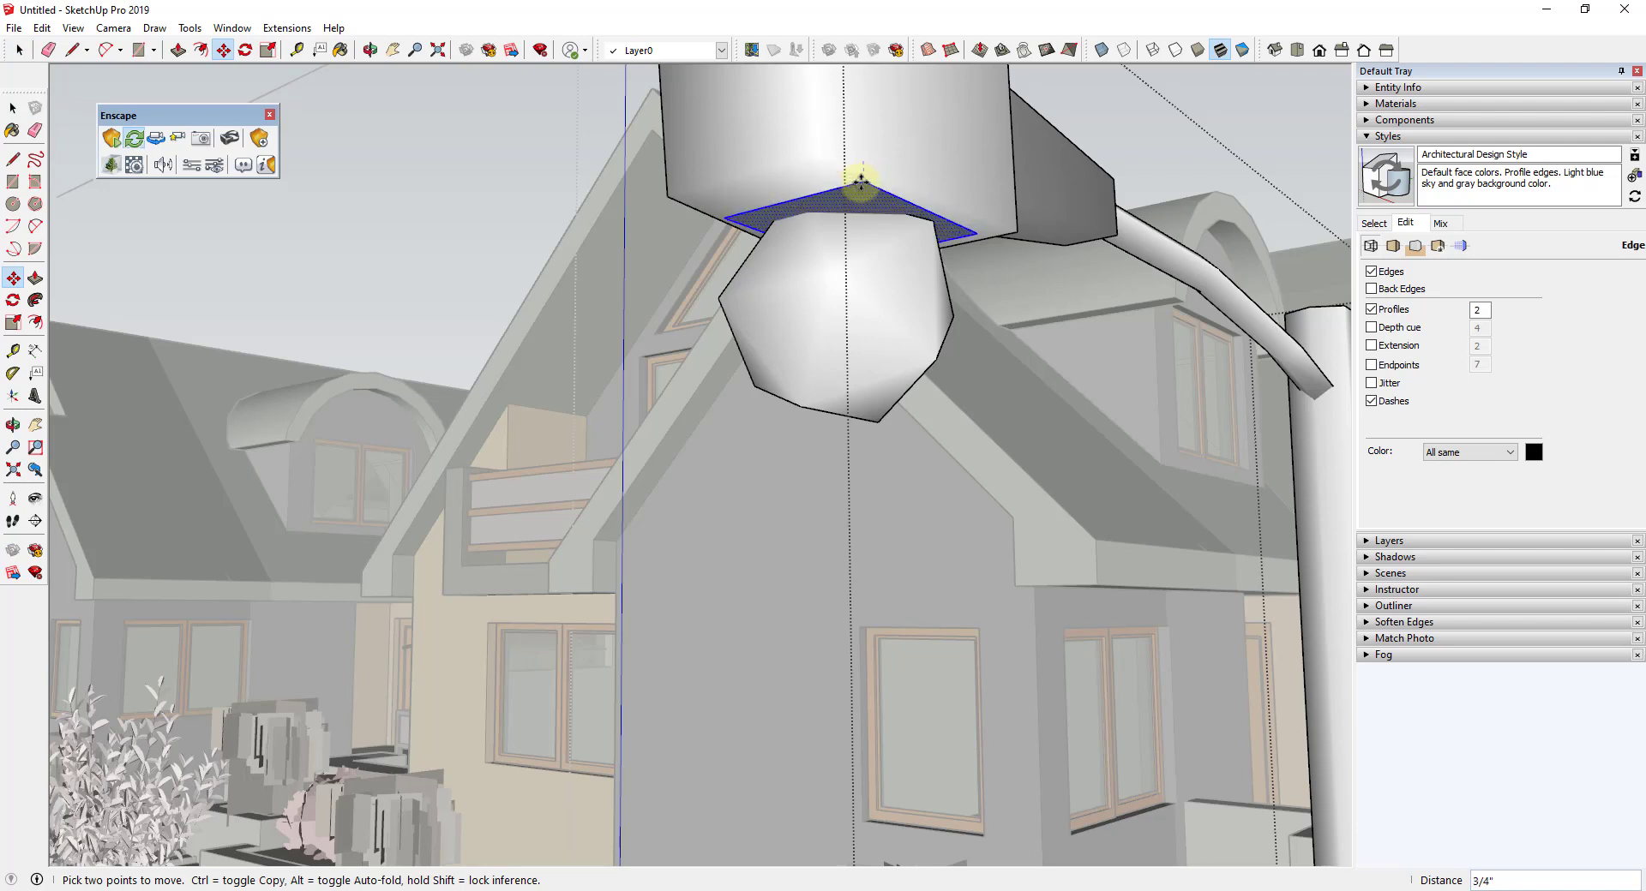
pyautogui.click(861, 171)
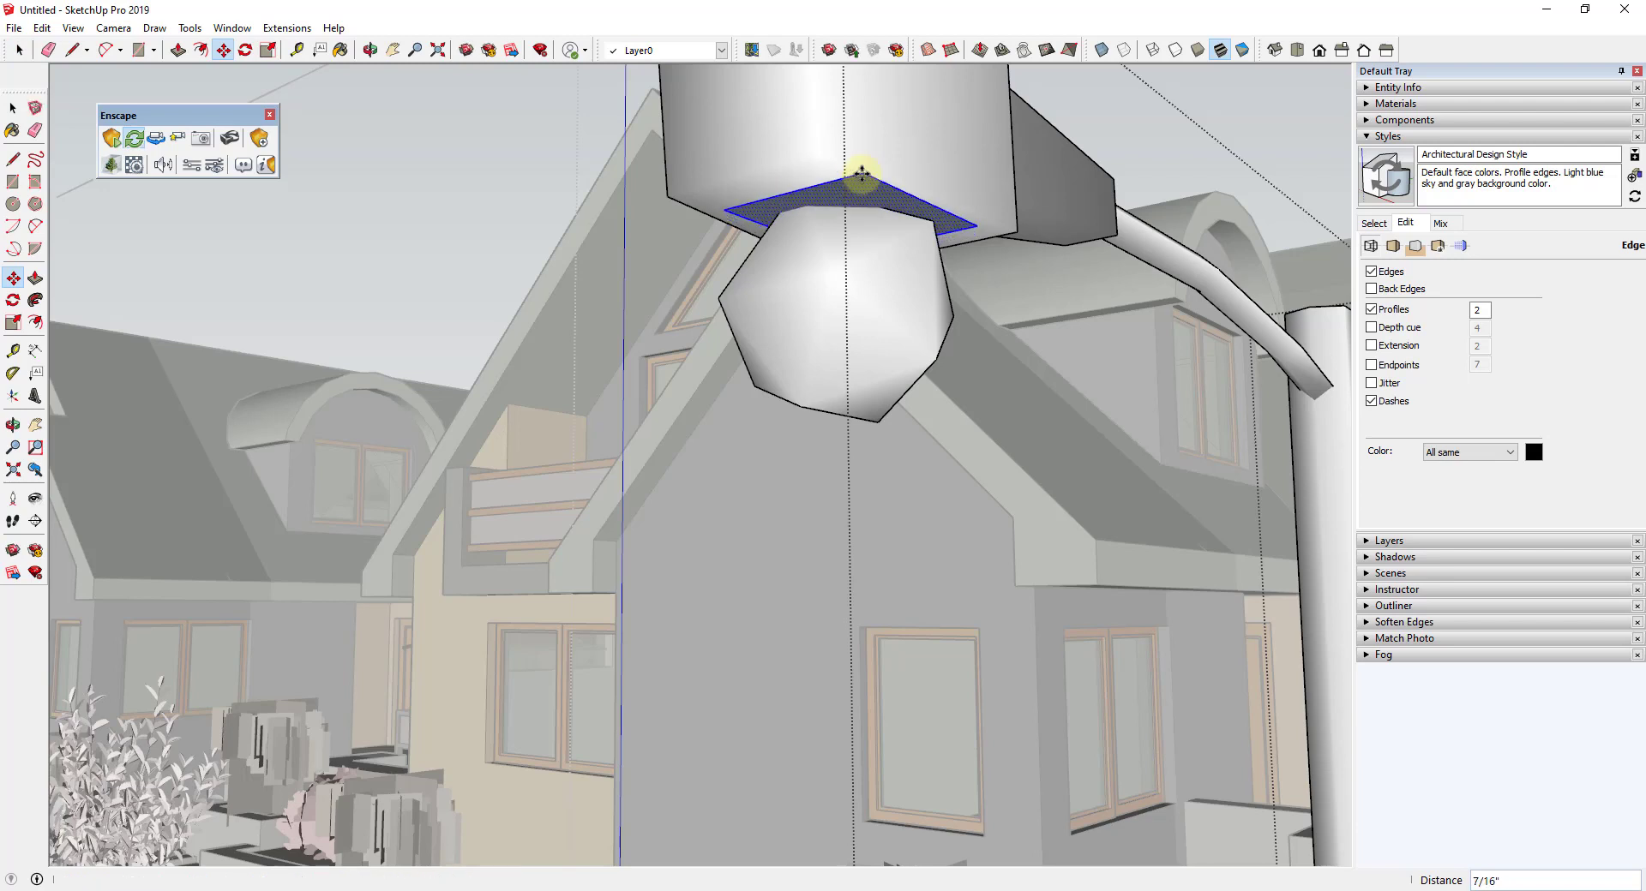
pyautogui.press('space')
pyautogui.rightClick(857, 189)
pyautogui.click(933, 378)
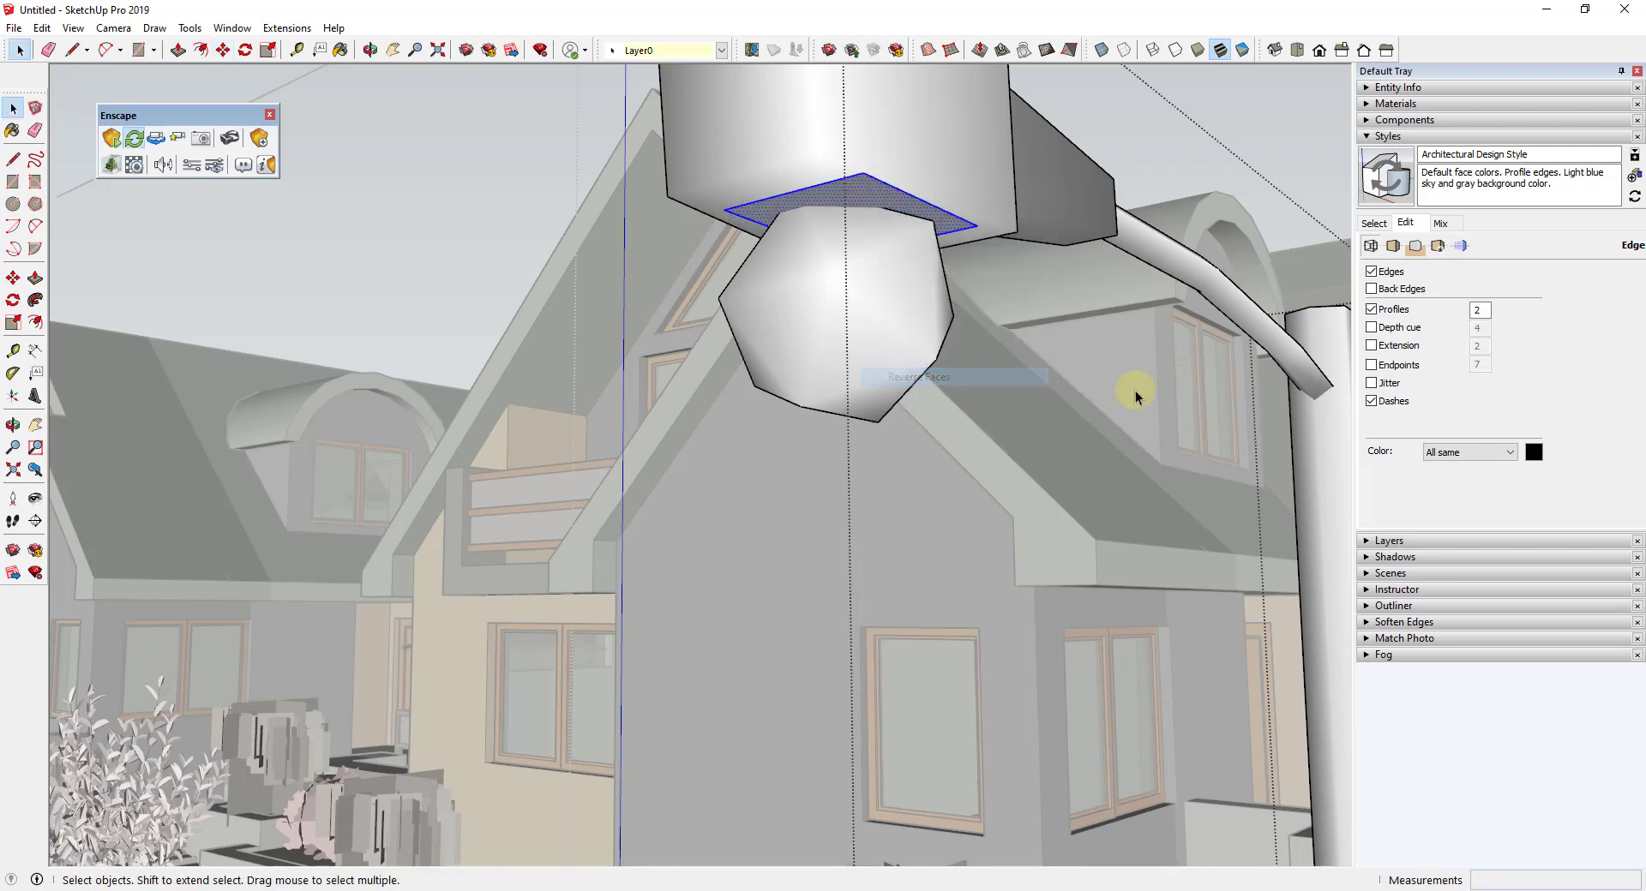
# Step: Paint the rectangular face under the lamp head with the pale yellow Color E01 material
pyautogui.click(1368, 104)
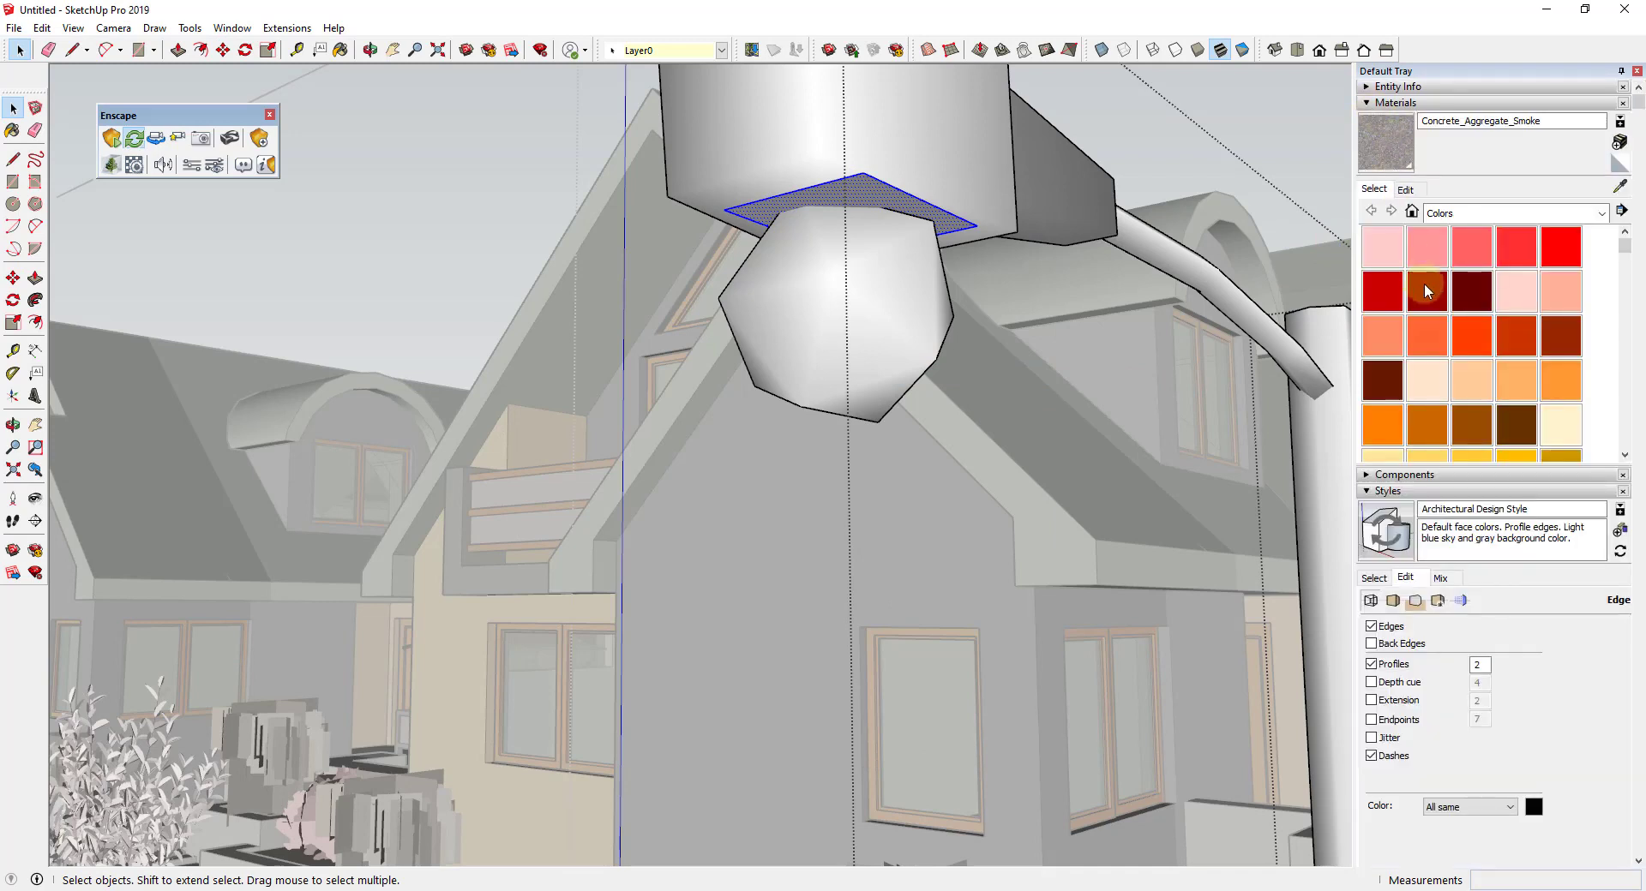
pyautogui.scroll(-2, 1534, 364)
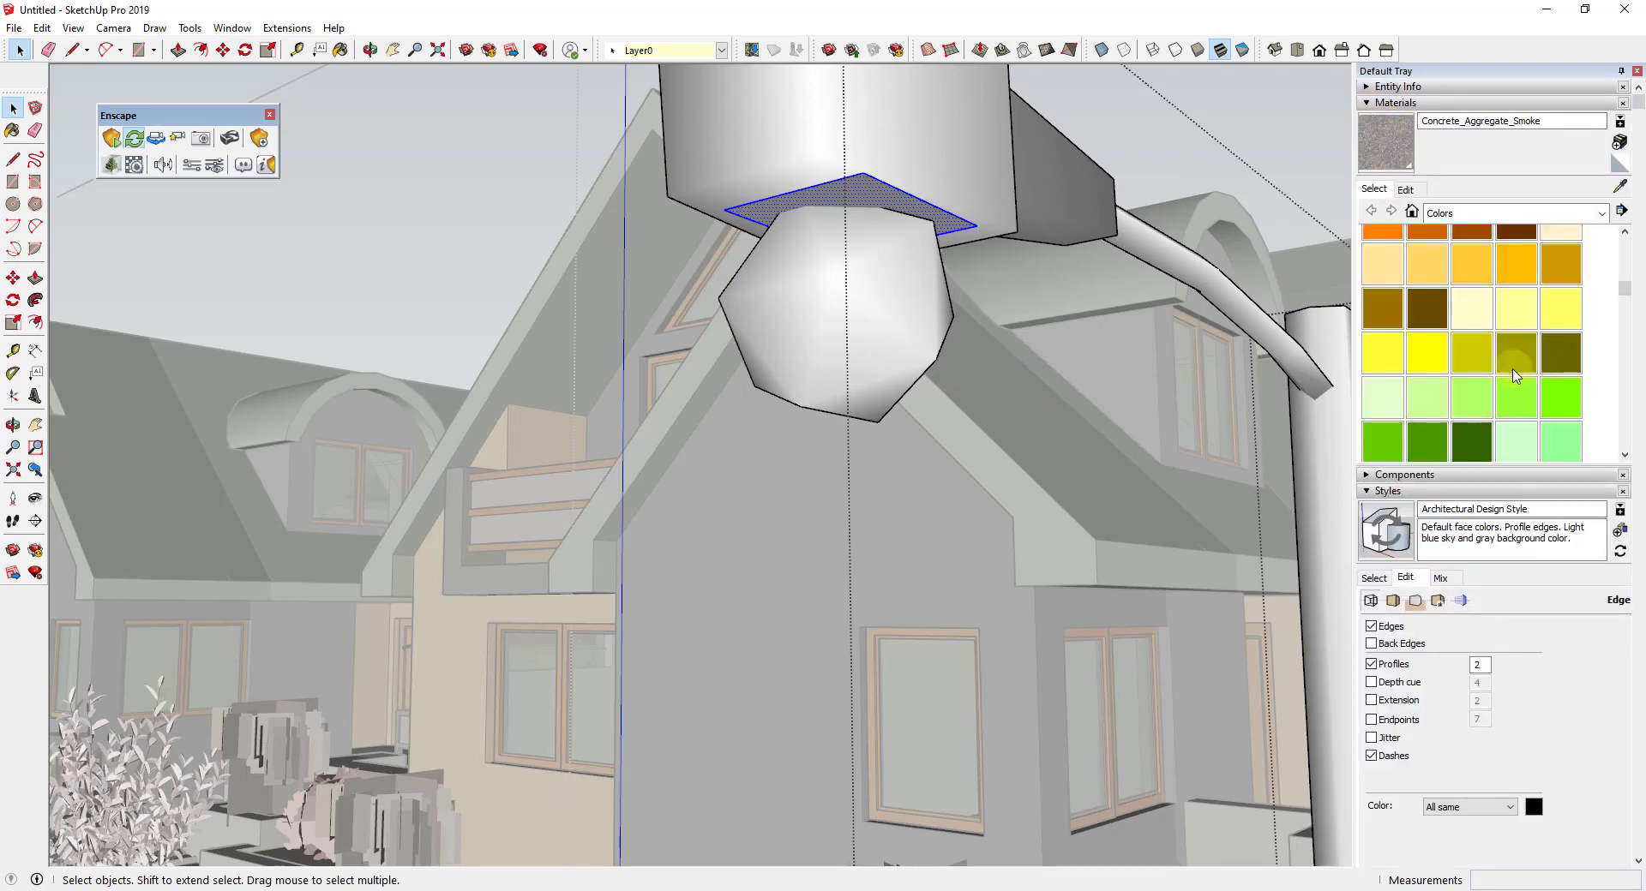
pyautogui.click(1472, 310)
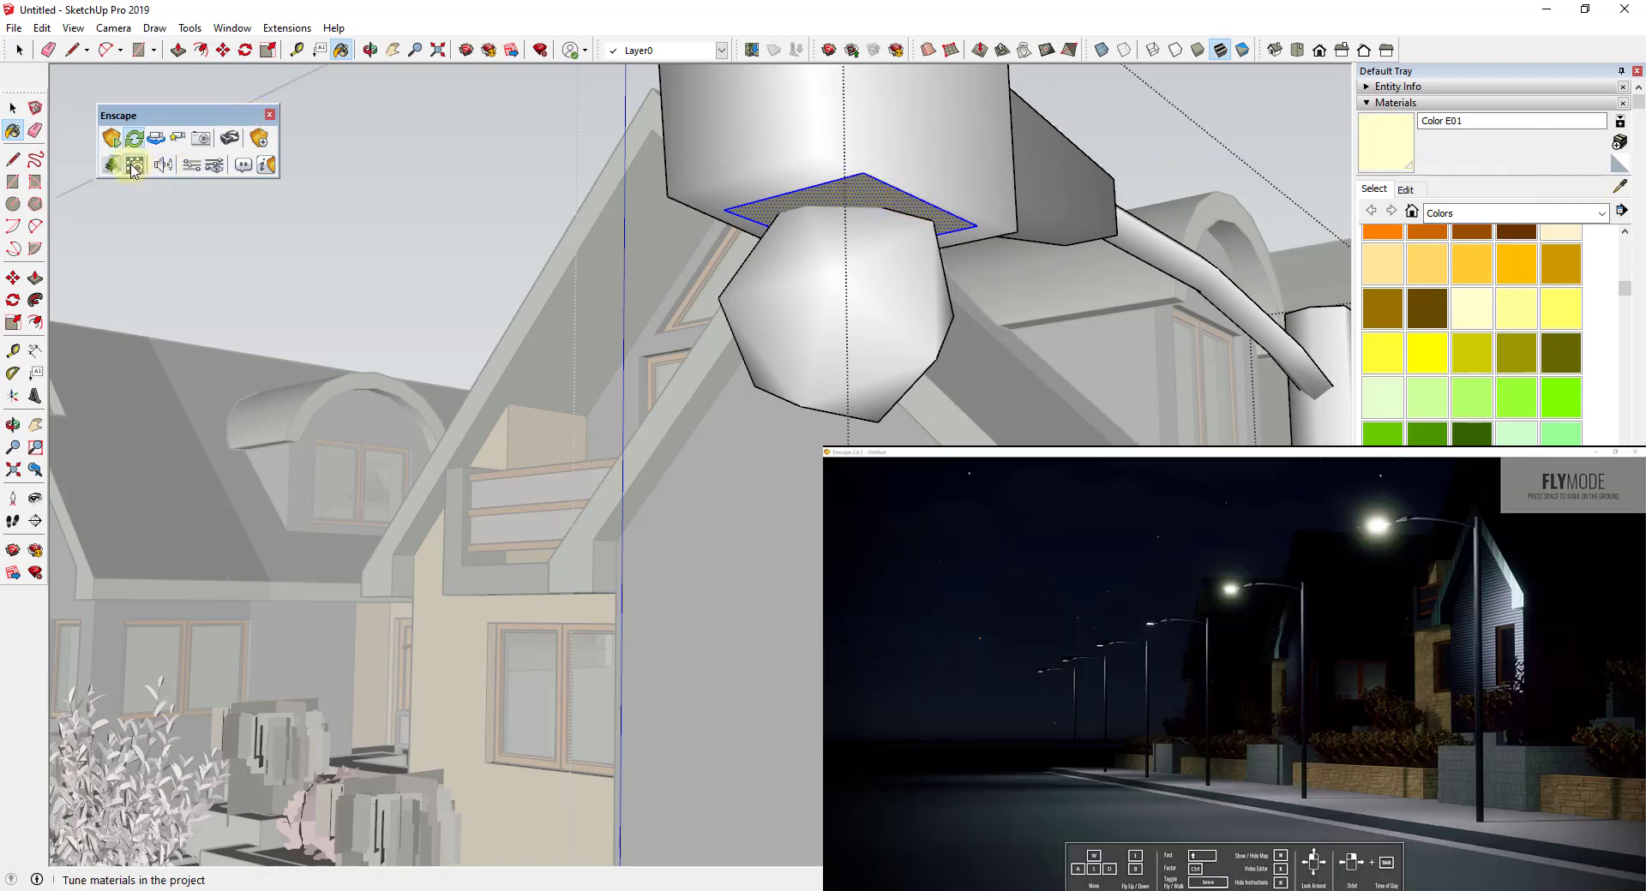
# Step: Enable Self-Illumination for Color E01 in the Enscape Materials editor and lower its luminance to 2 cd/m²
pyautogui.click(163, 167)
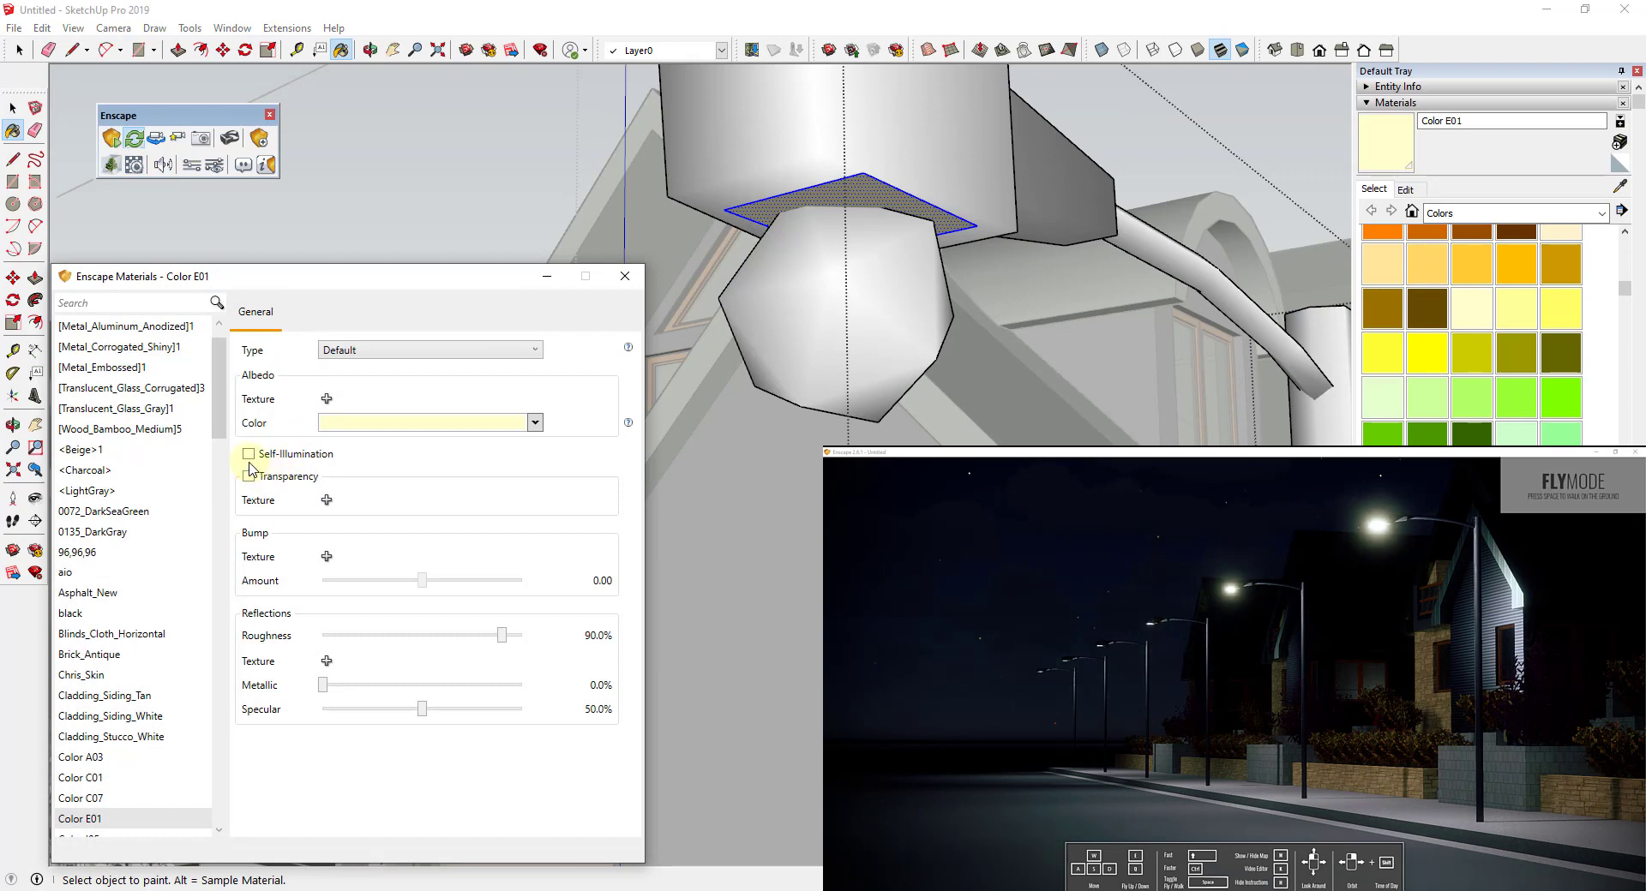
pyautogui.click(248, 455)
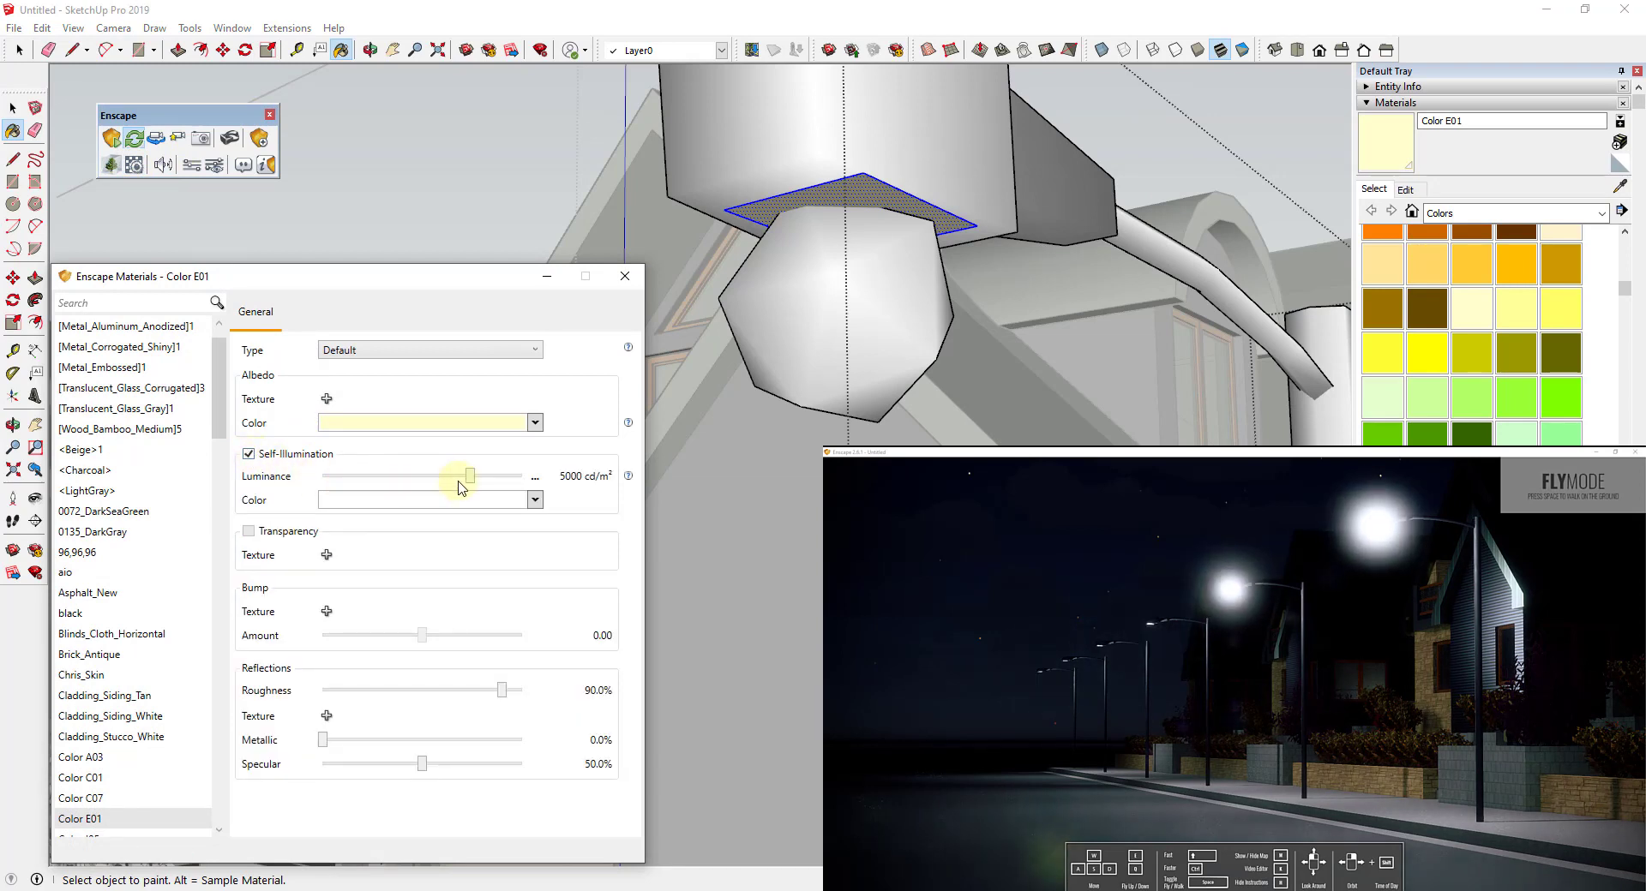
pyautogui.moveTo(472, 480); pyautogui.dragTo(343, 476)
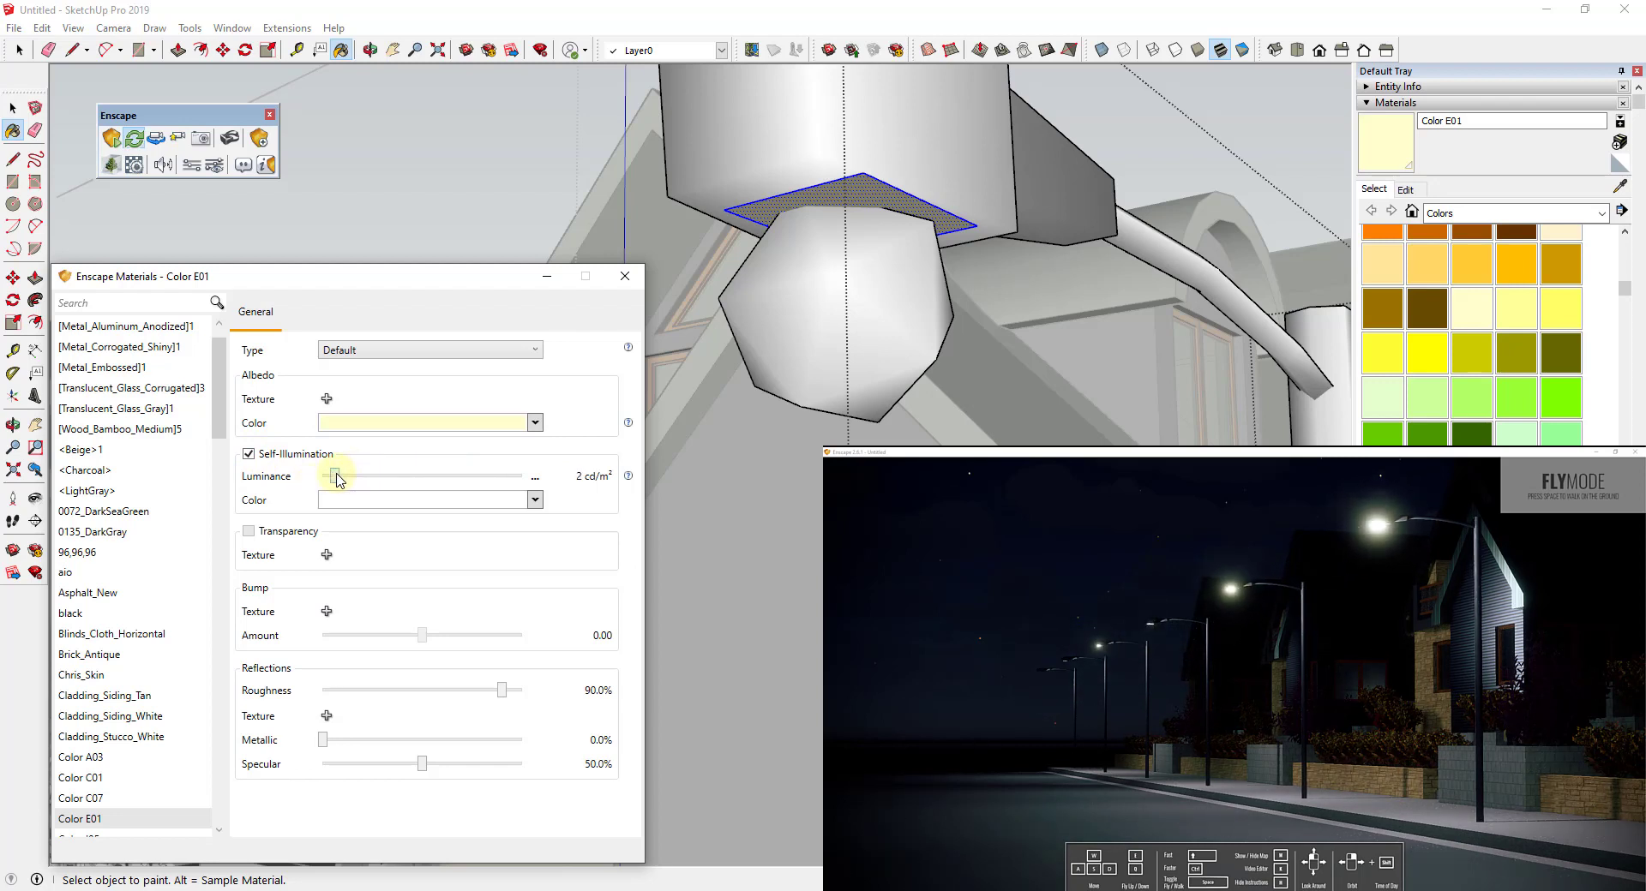
pyautogui.click(1363, 550)
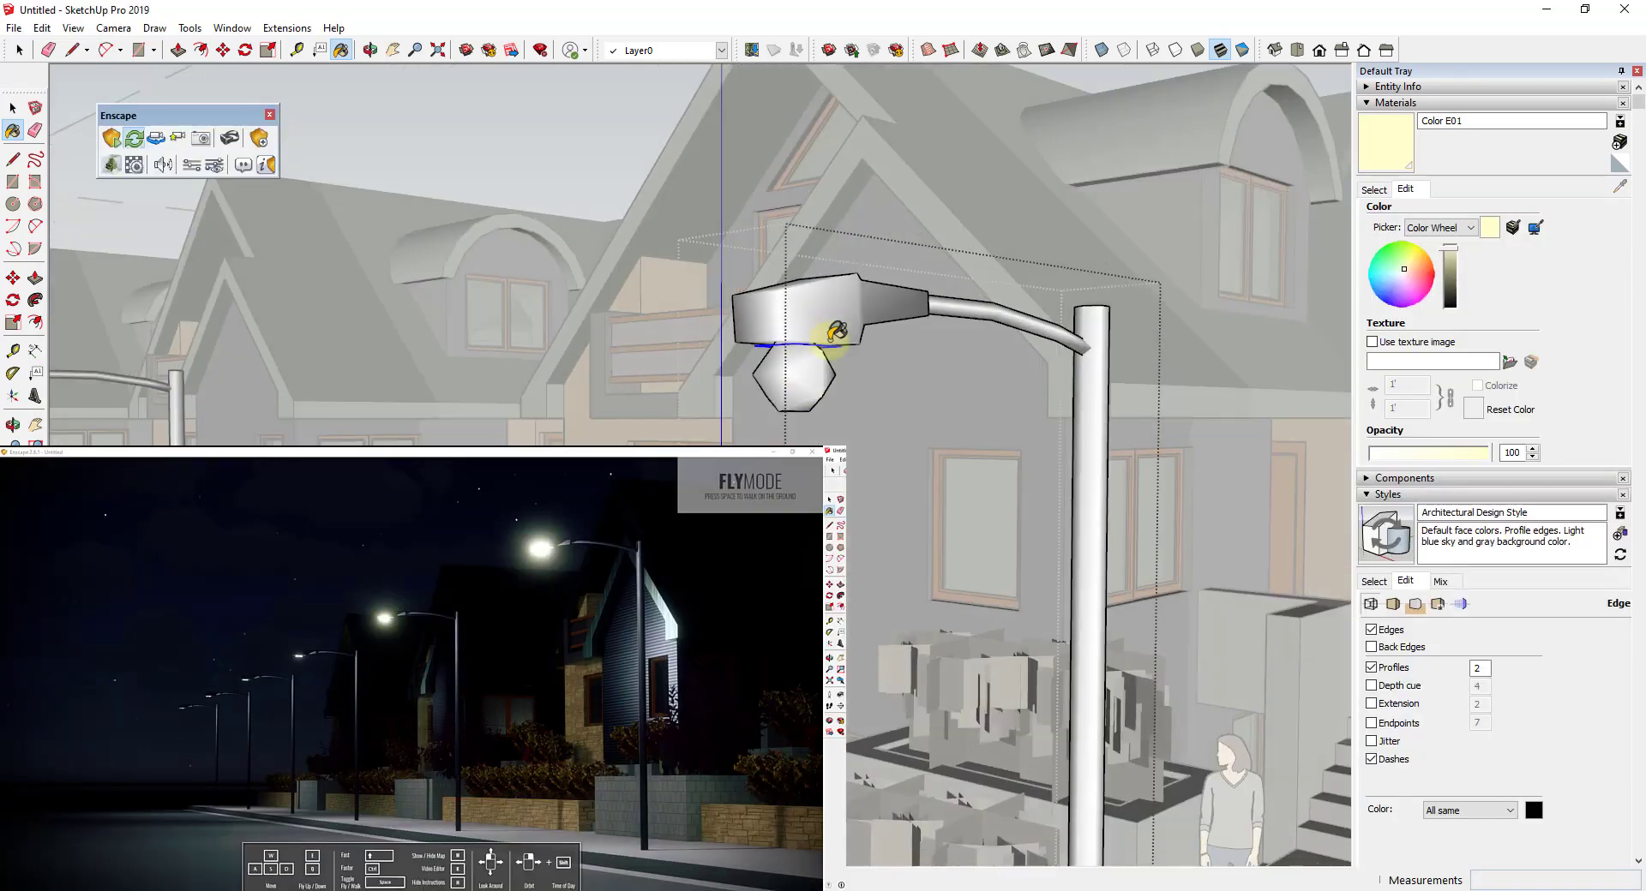
# Step: Leave the street light's editing context and select the nearest street light as a whole
pyautogui.press('space')
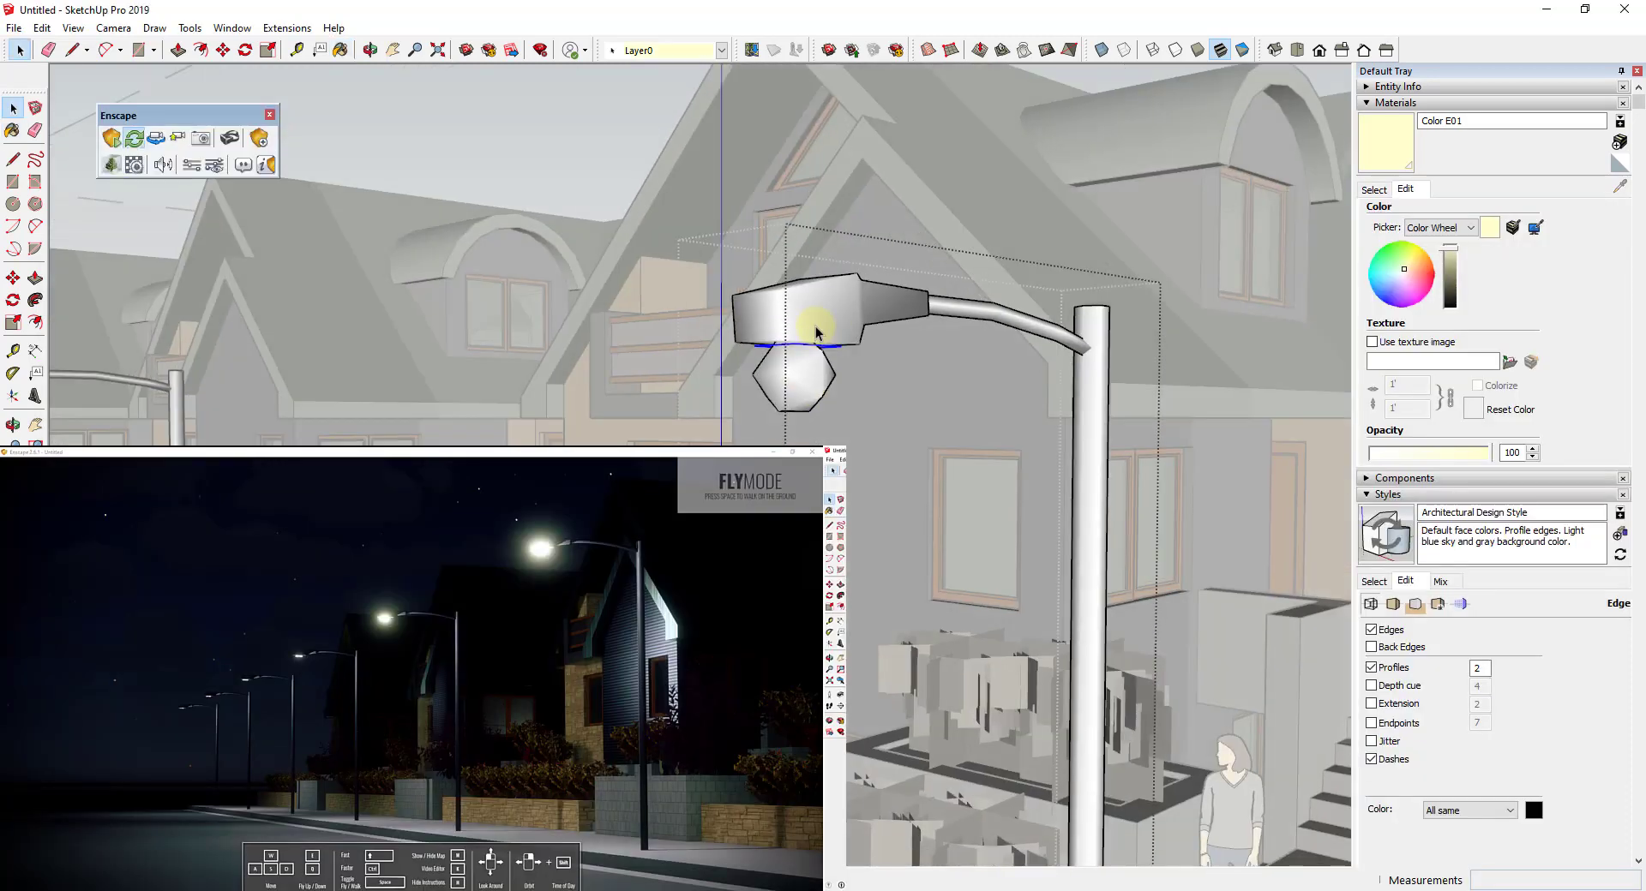
pyautogui.click(817, 331)
pyautogui.scroll(-1, 817, 331)
pyautogui.click(549, 114)
pyautogui.scroll(-3, 746, 257)
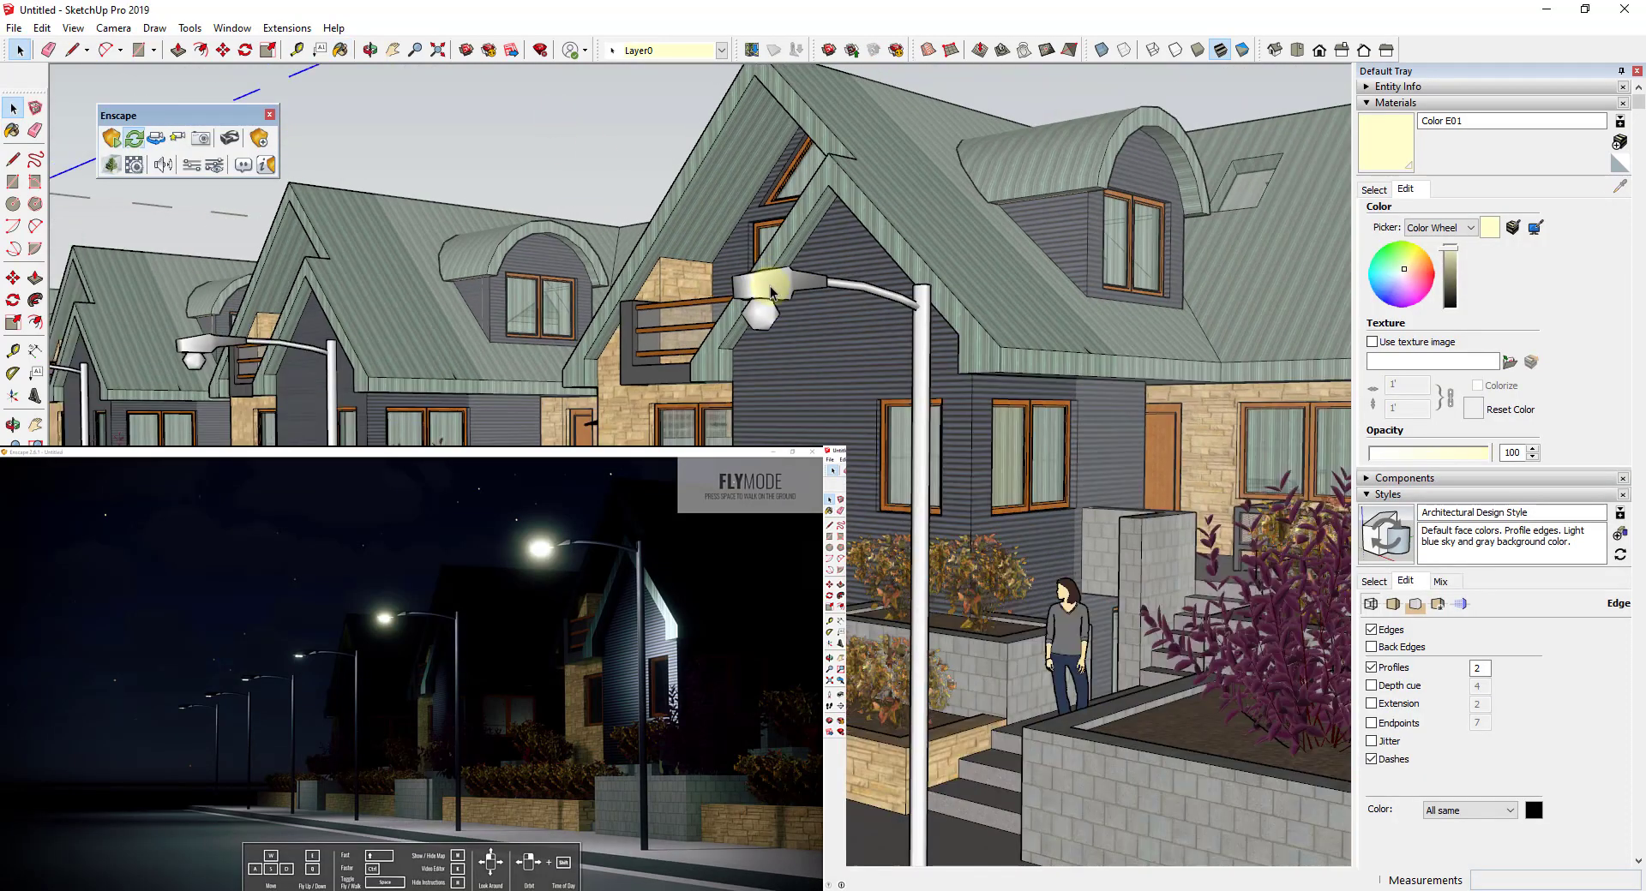
pyautogui.click(751, 268)
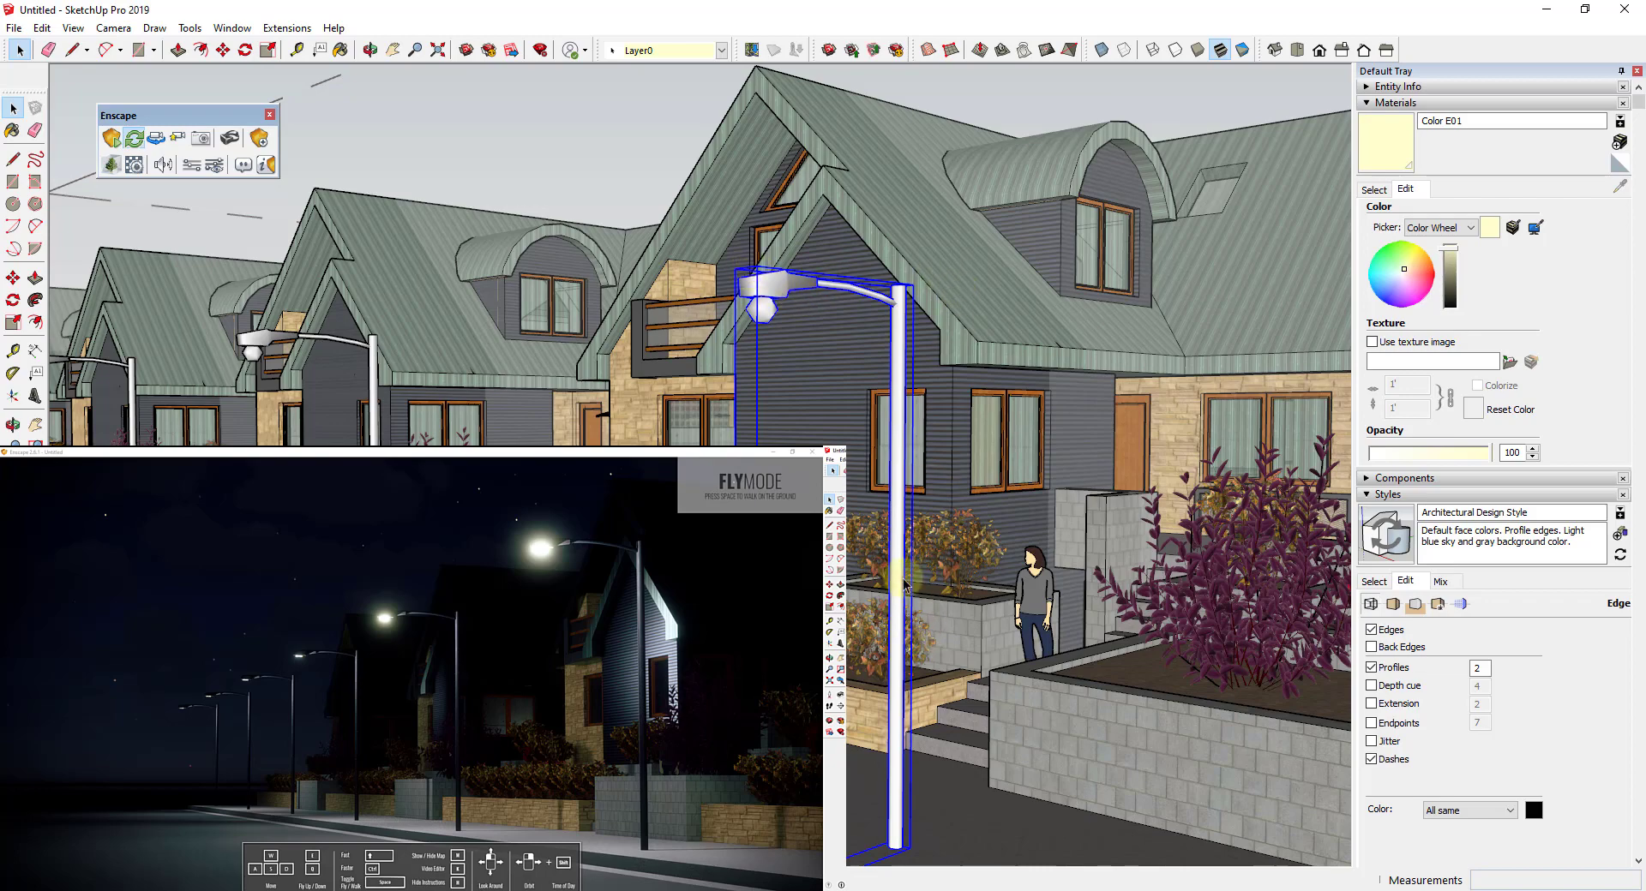
pyautogui.moveTo(802, 425)
pyautogui.mouseDown(button='middle')
pyautogui.moveTo(823, 367)
pyautogui.moveTo(775, 135)
pyautogui.mouseUp(button='middle')
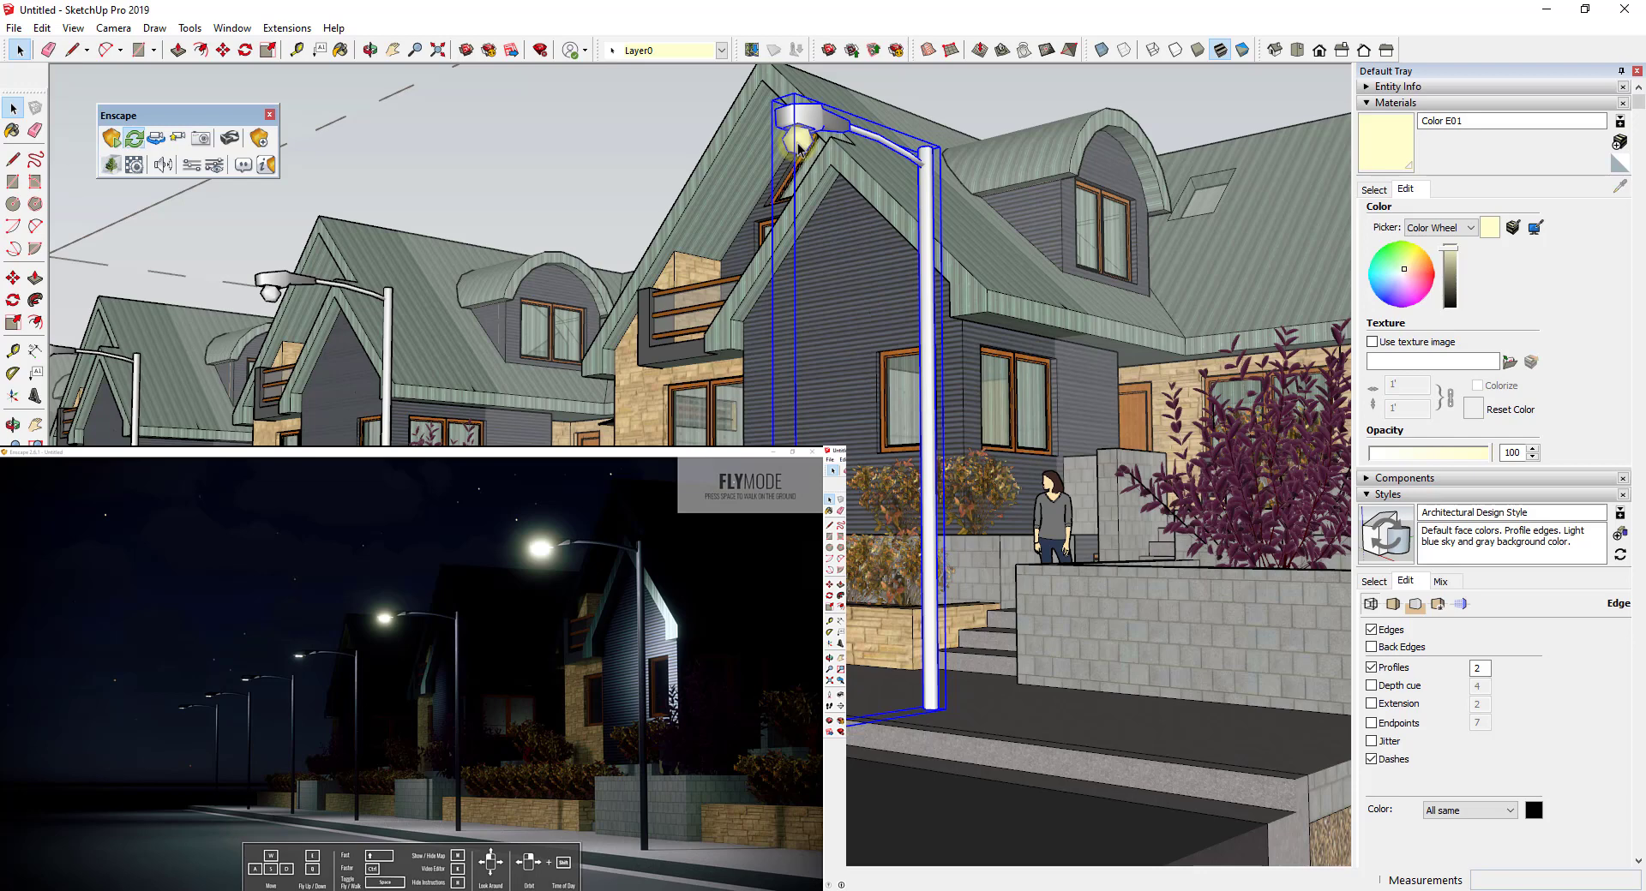
# Step: Fly the Enscape view along the street and back from the houses to examine the lit lamps and facades
pyautogui.press('w')
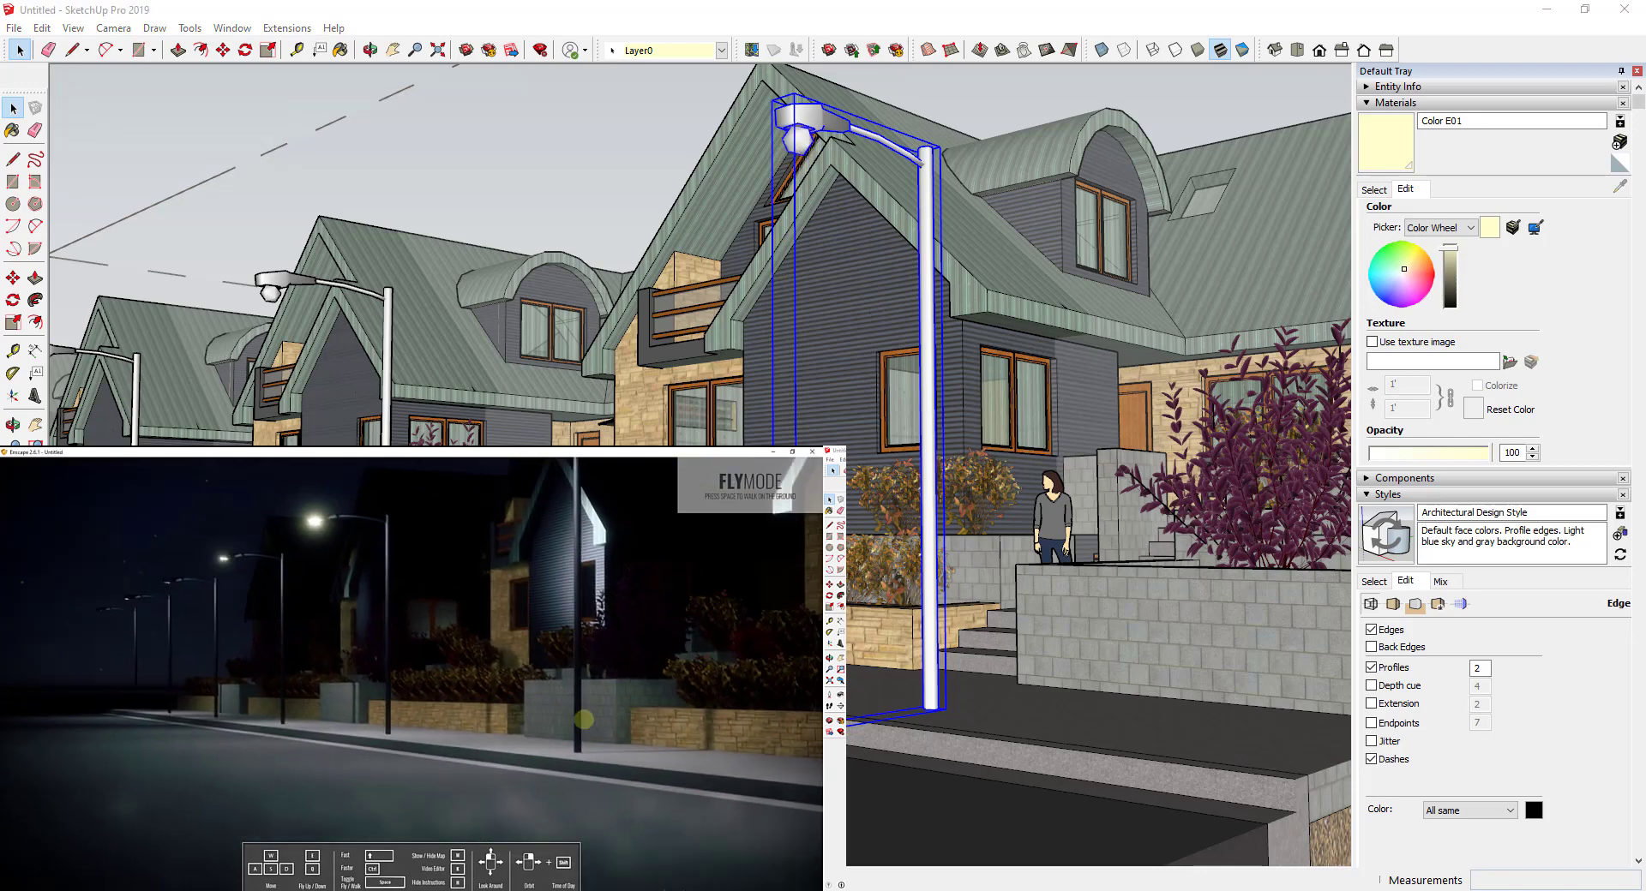
pyautogui.press('e')
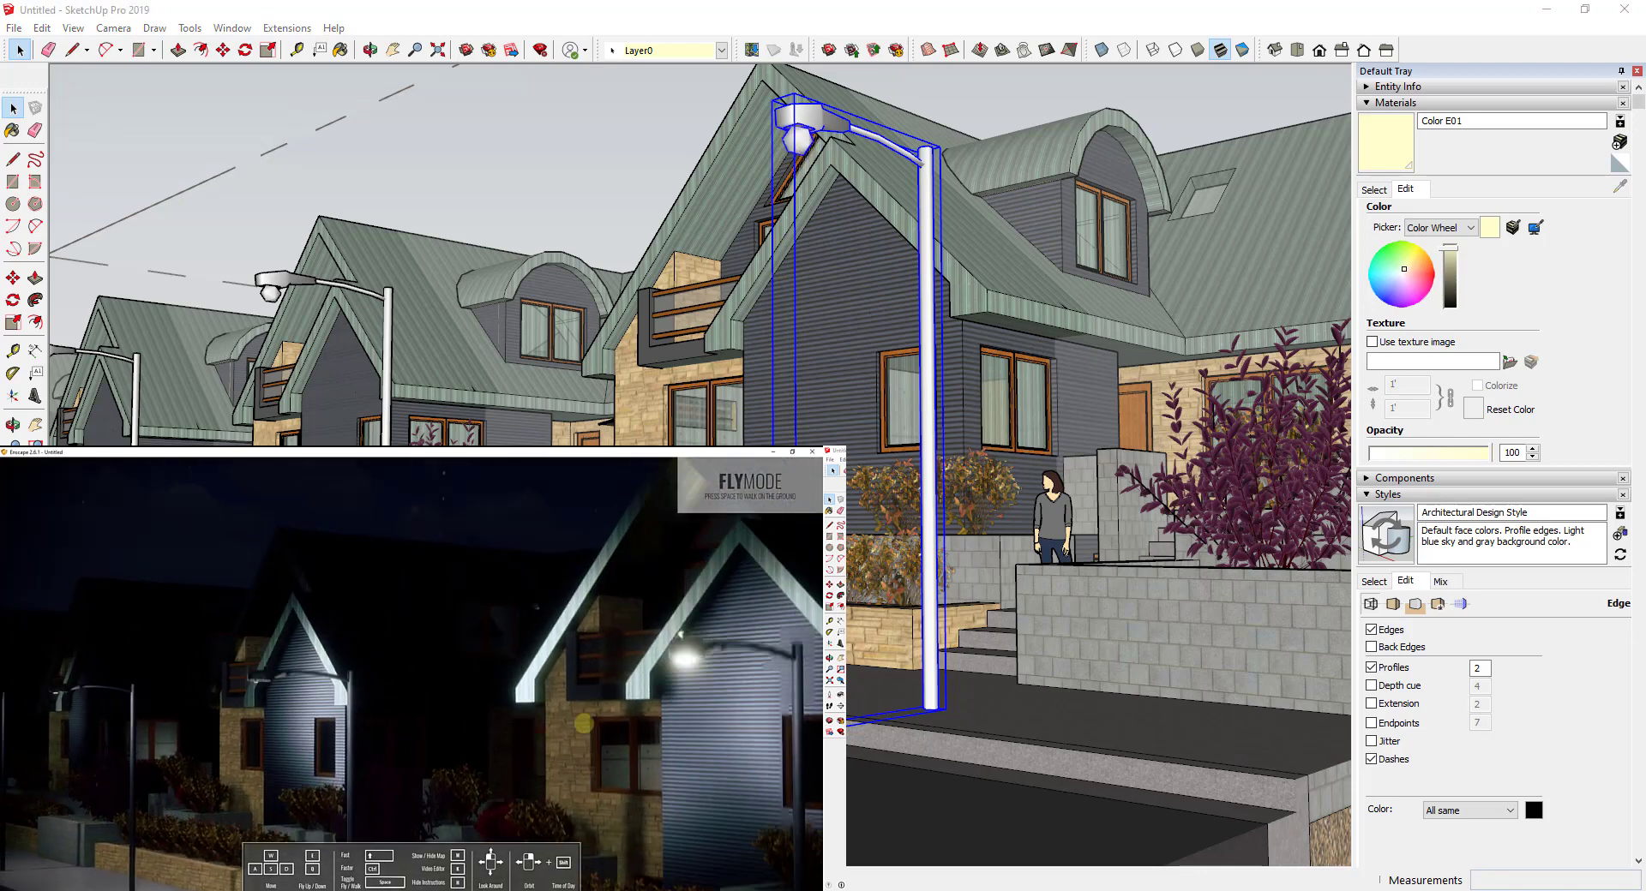
pyautogui.moveTo(583, 722)
pyautogui.mouseDown()
pyautogui.moveTo(575, 677)
pyautogui.moveTo(687, 628)
pyautogui.mouseUp()
pyautogui.press('s')
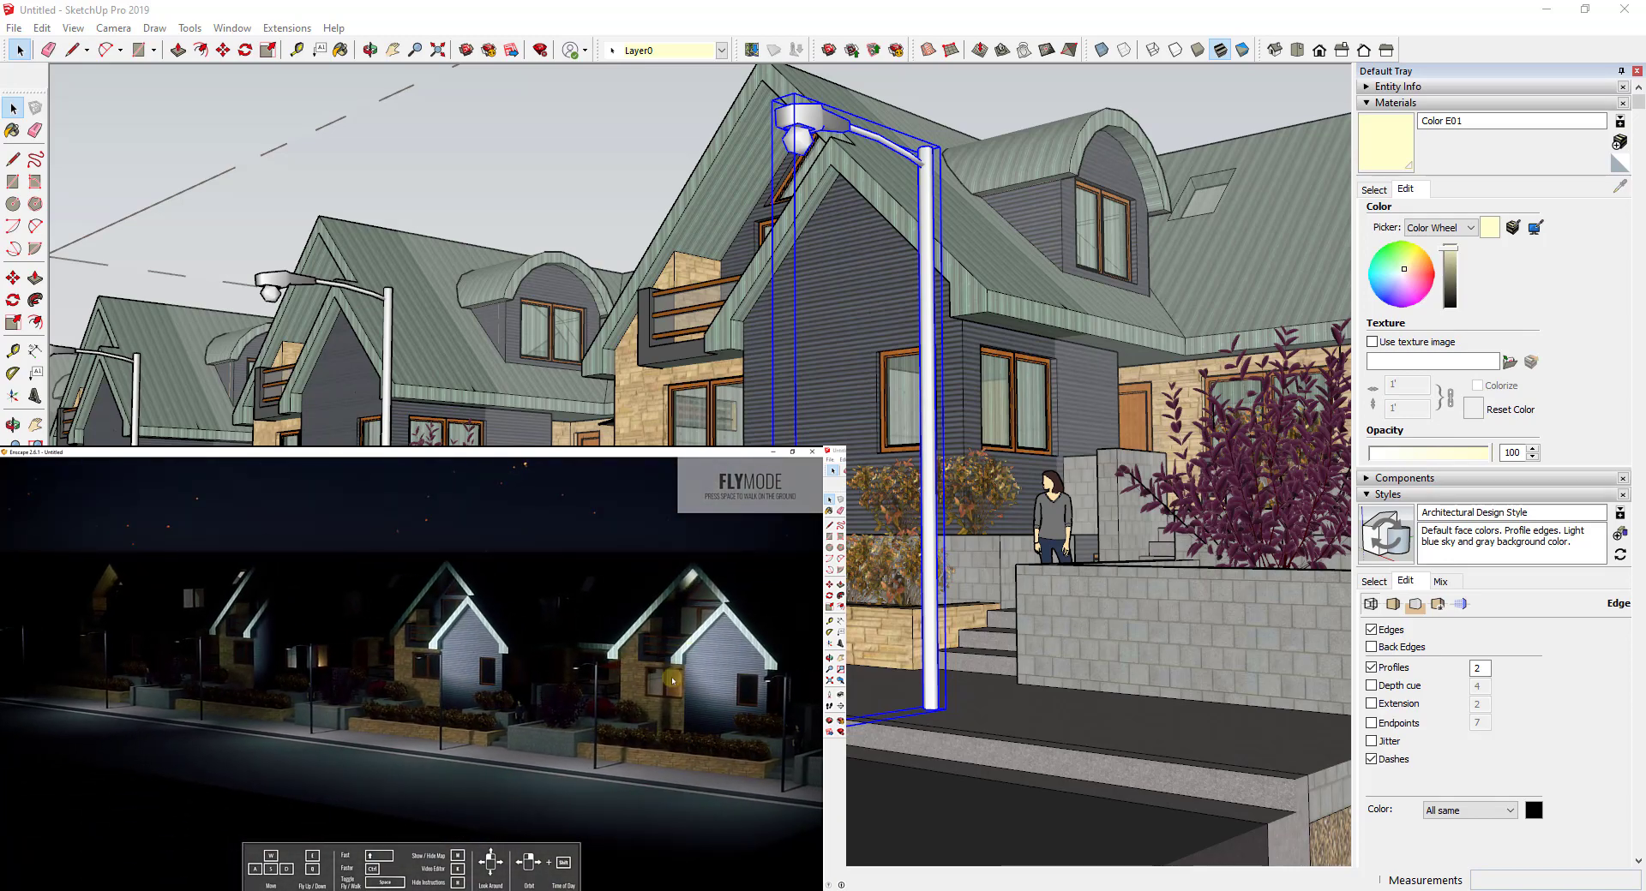
pyautogui.moveTo(563, 729); pyautogui.dragTo(576, 725)
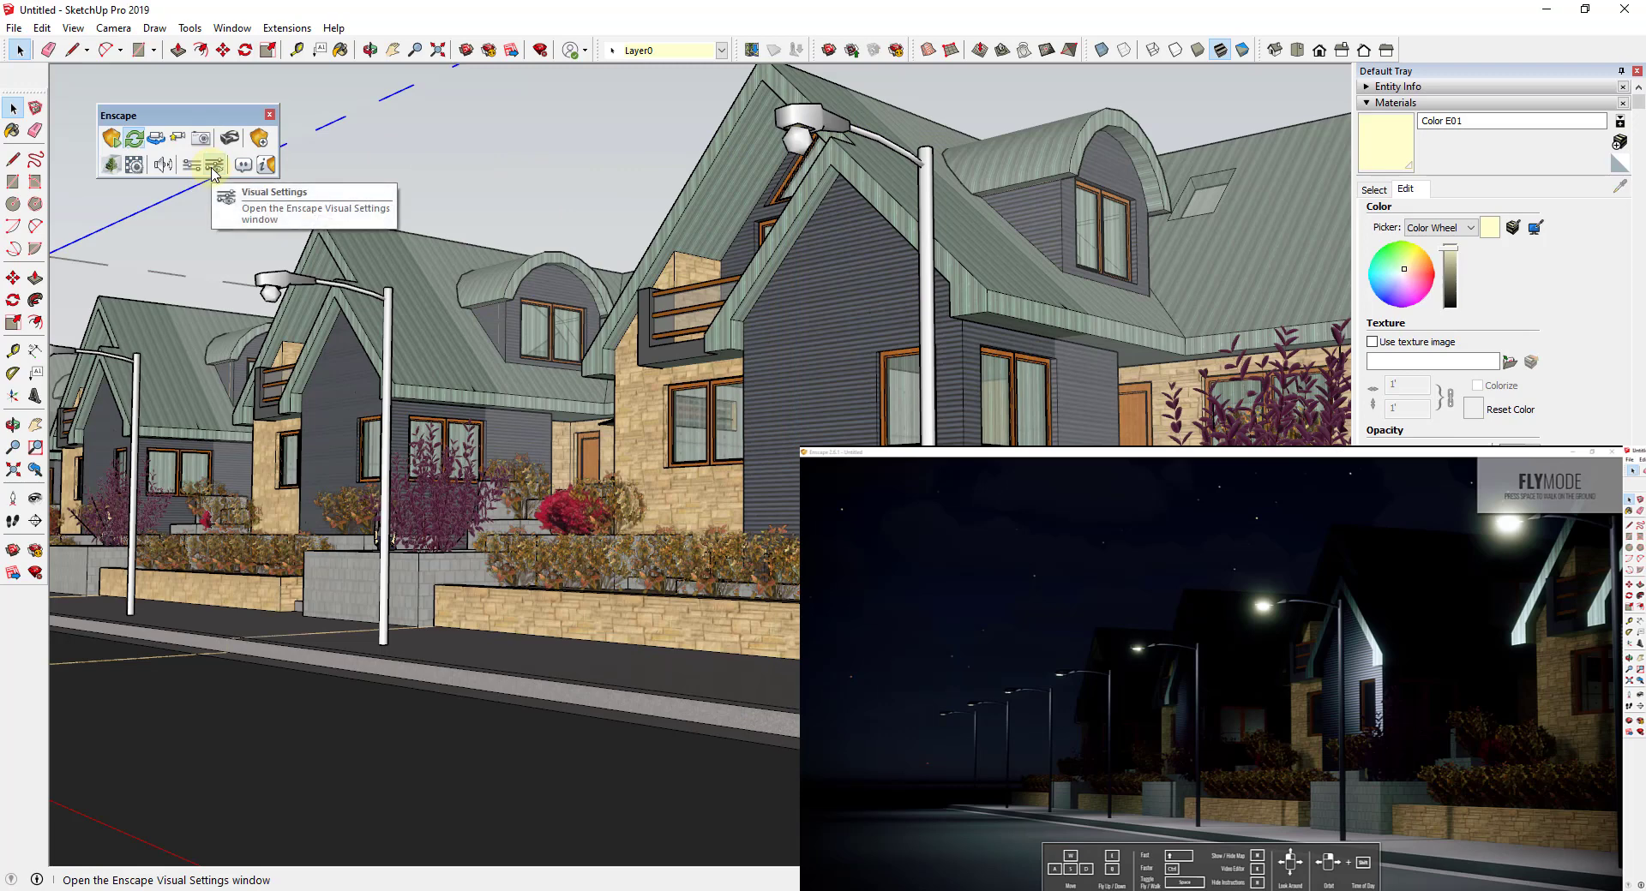
# Step: Set Depth of Field to 35% and Field of View to 30° in the Enscape rendering settings
pyautogui.click(216, 172)
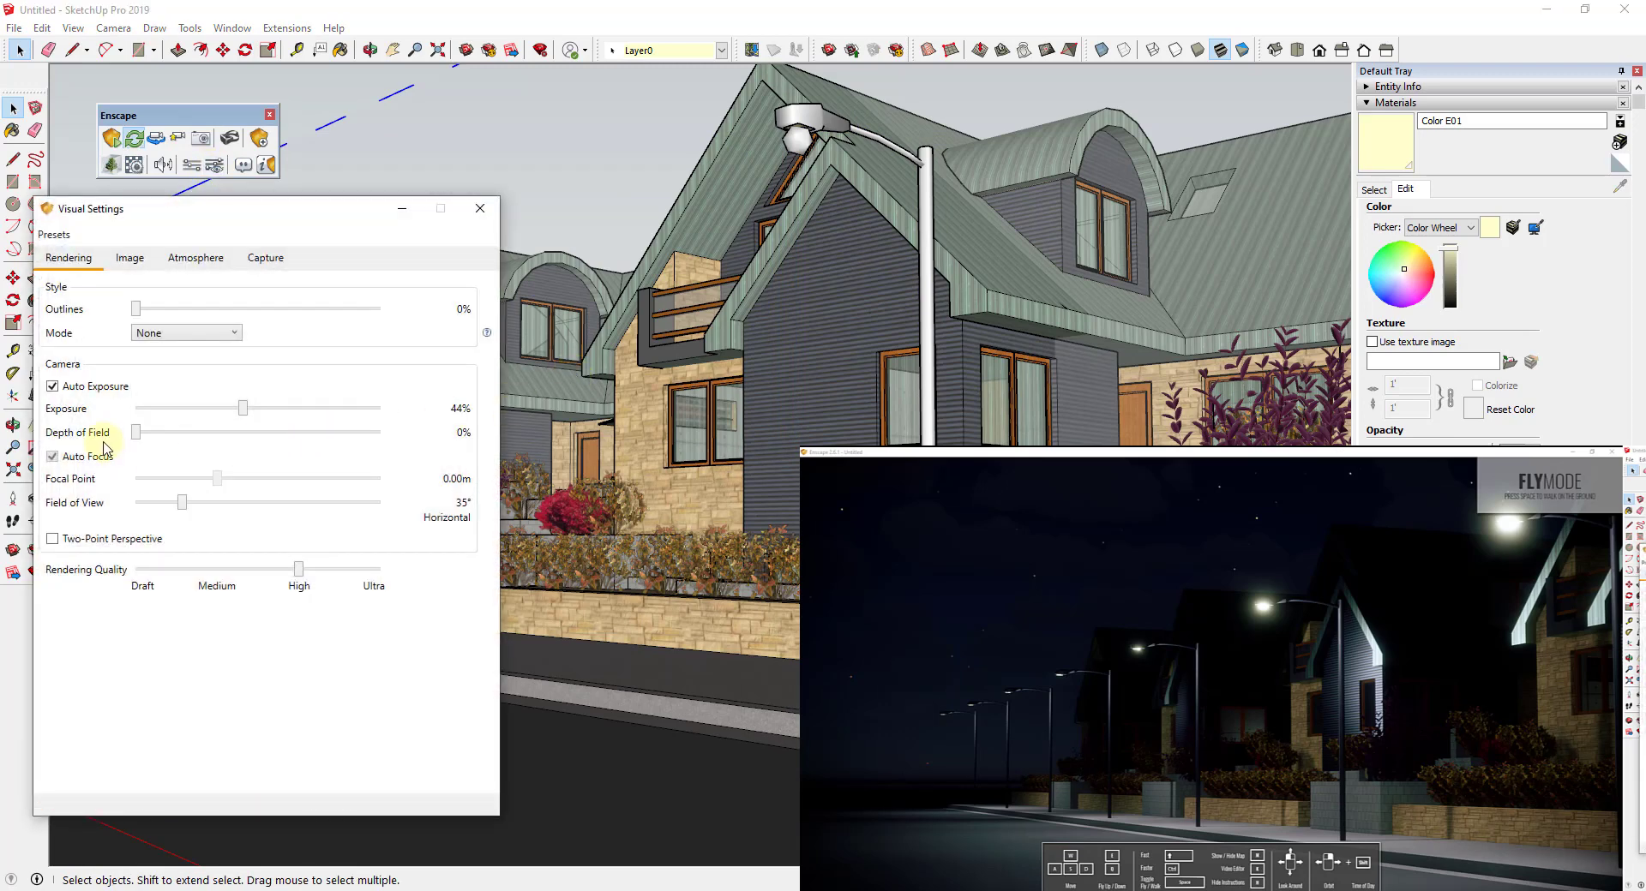
pyautogui.moveTo(148, 440); pyautogui.dragTo(202, 444)
pyautogui.click(1390, 651)
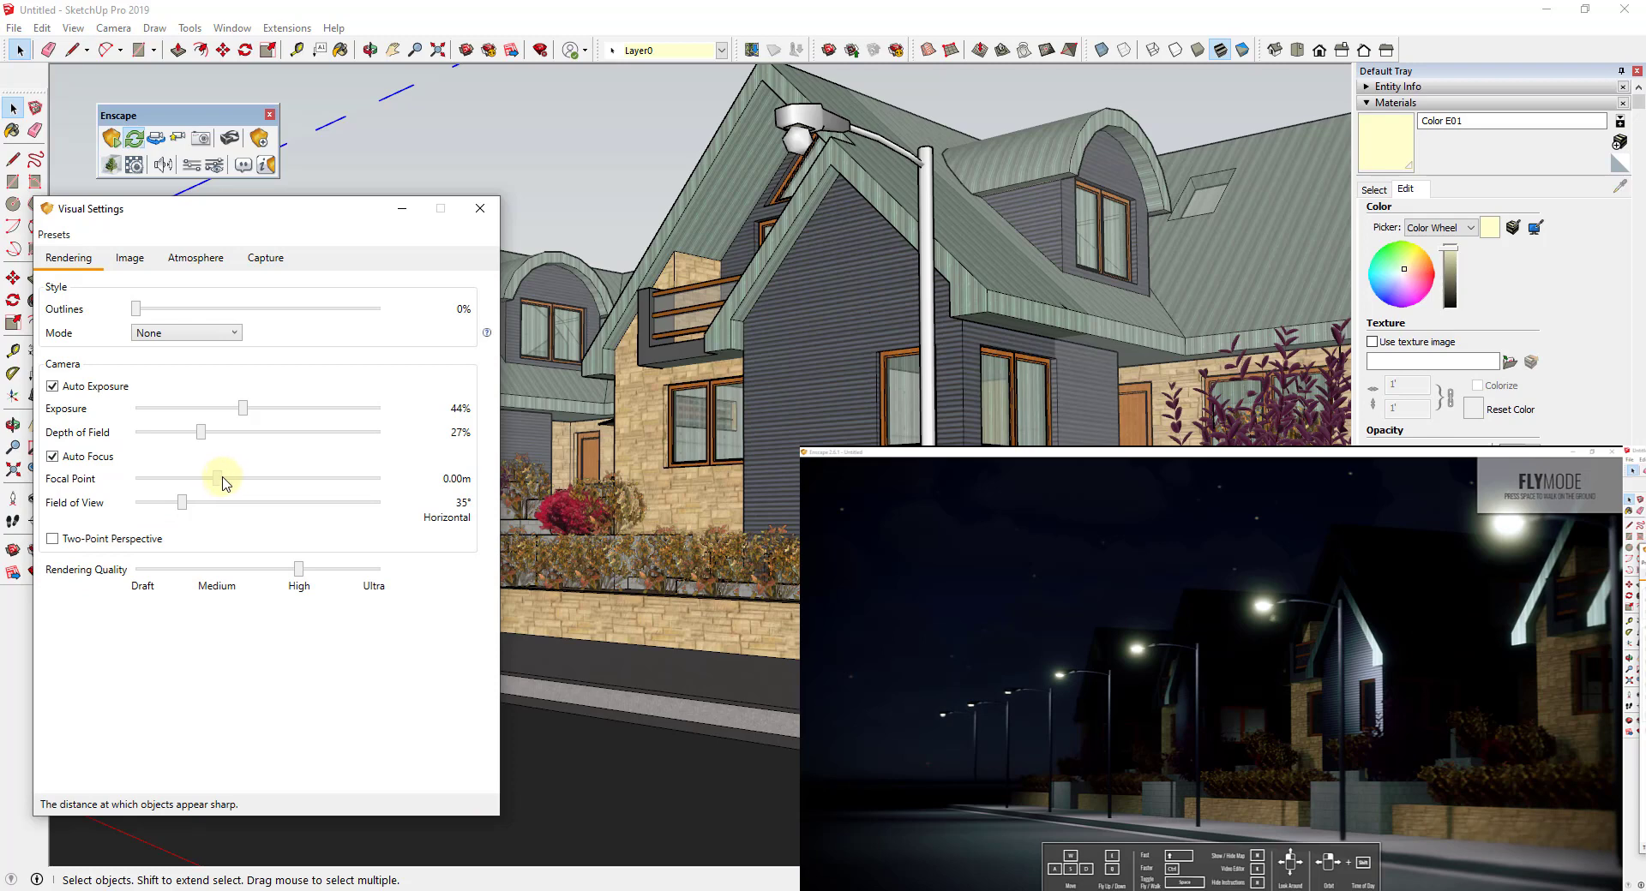
pyautogui.moveTo(182, 508); pyautogui.dragTo(173, 505)
pyautogui.moveTo(203, 439); pyautogui.dragTo(221, 433)
pyautogui.moveTo(1462, 743); pyautogui.dragTo(1462, 743)
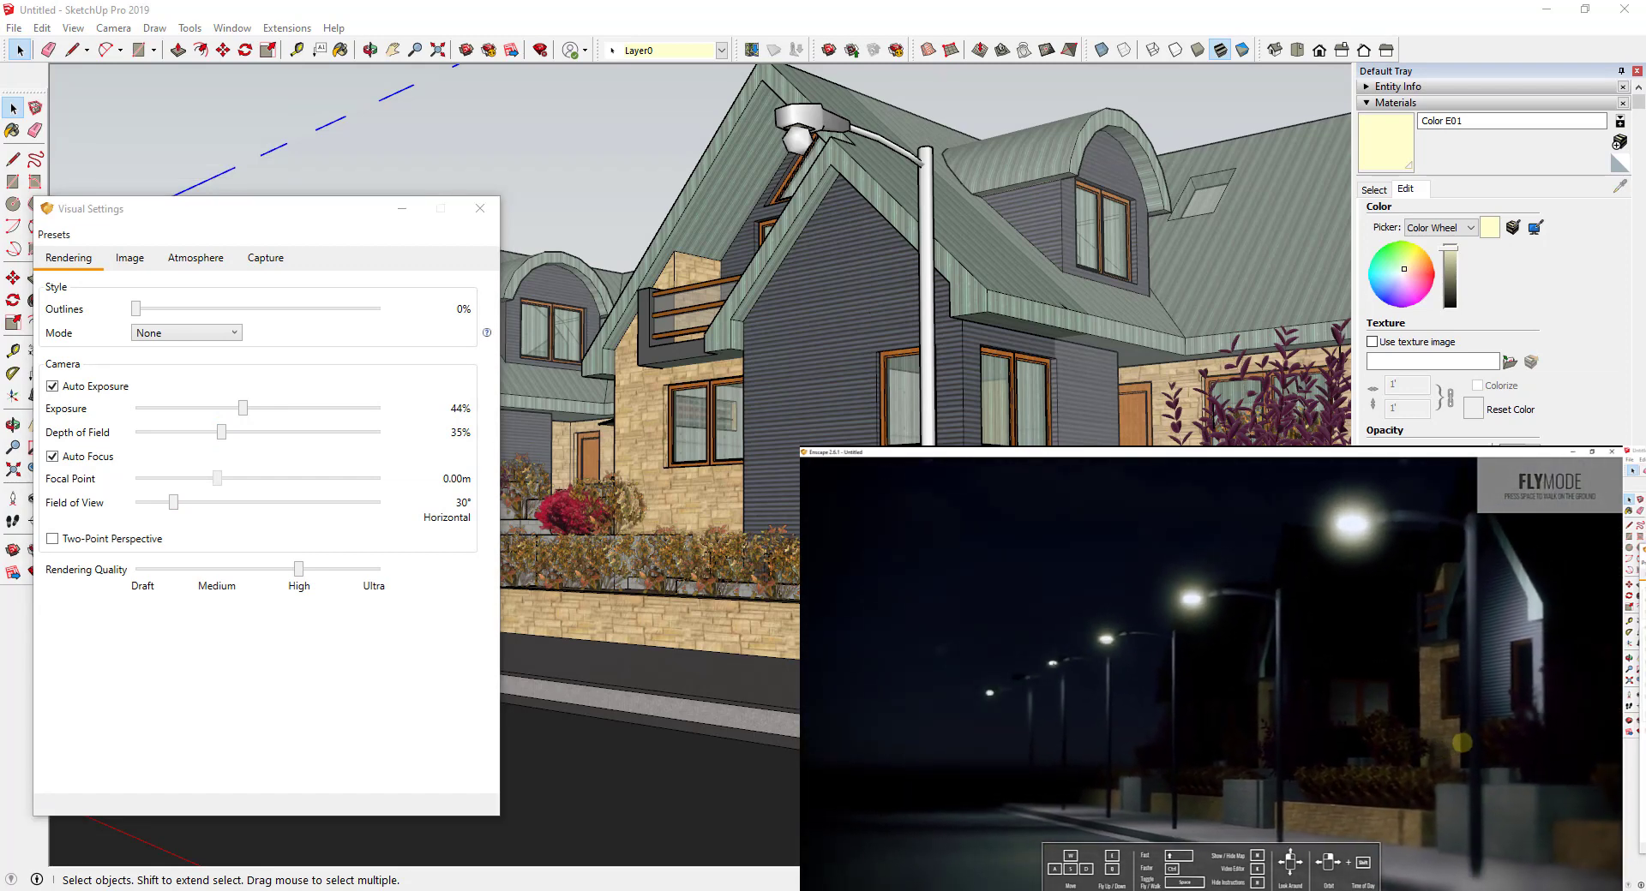
# Step: Set Artificial Light Brightness to 51% and Night Sky Brightness to 207% in the Atmosphere visual settings
pyautogui.click(195, 257)
pyautogui.moveTo(245, 506)
pyautogui.mouseDown()
pyautogui.moveTo(265, 505)
pyautogui.moveTo(227, 506)
pyautogui.mouseUp()
pyautogui.moveTo(291, 434); pyautogui.dragTo(288, 430)
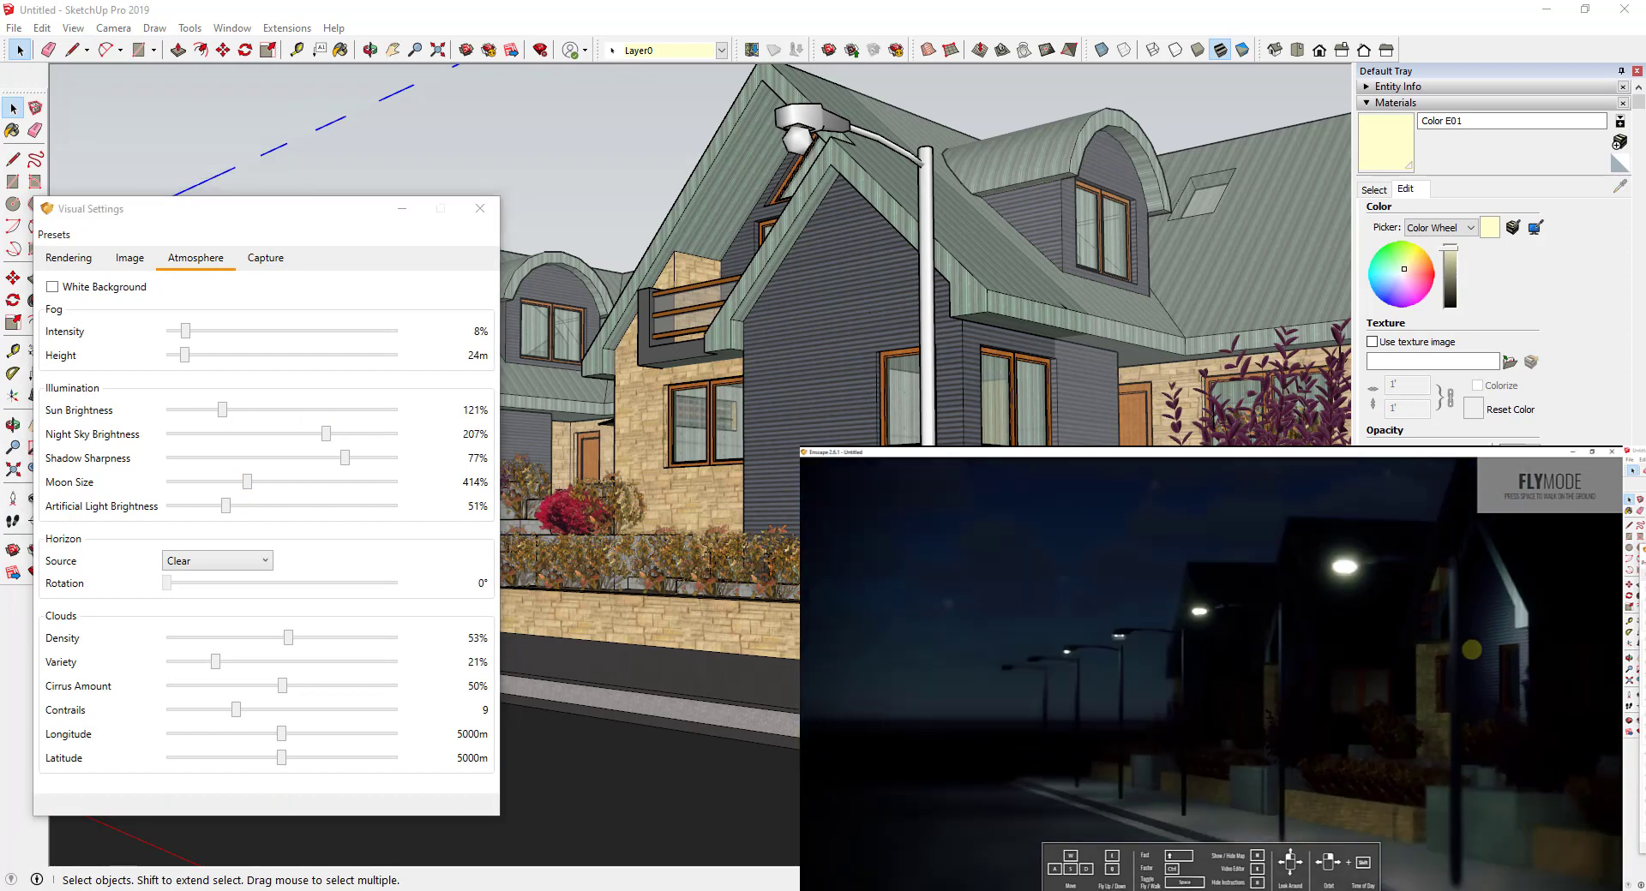